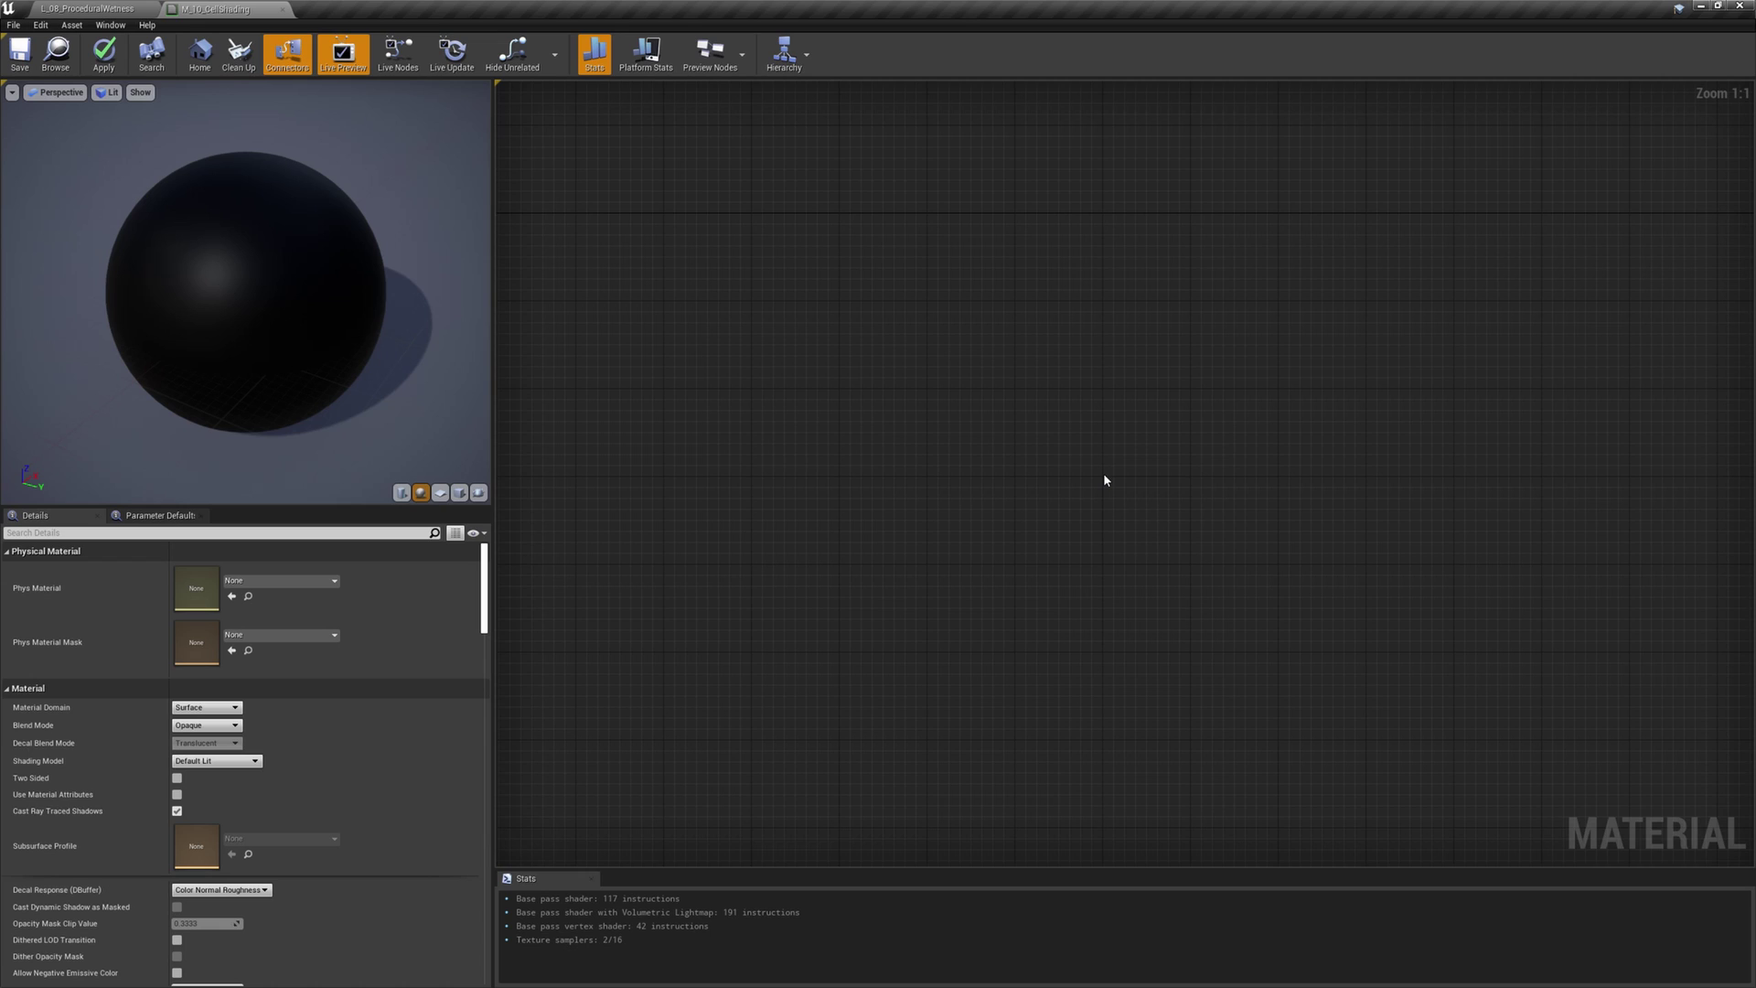
# Step: Add a vector parameter node named "Directional Light - Direction" to the empty material graph
pyautogui.click(669, 310)
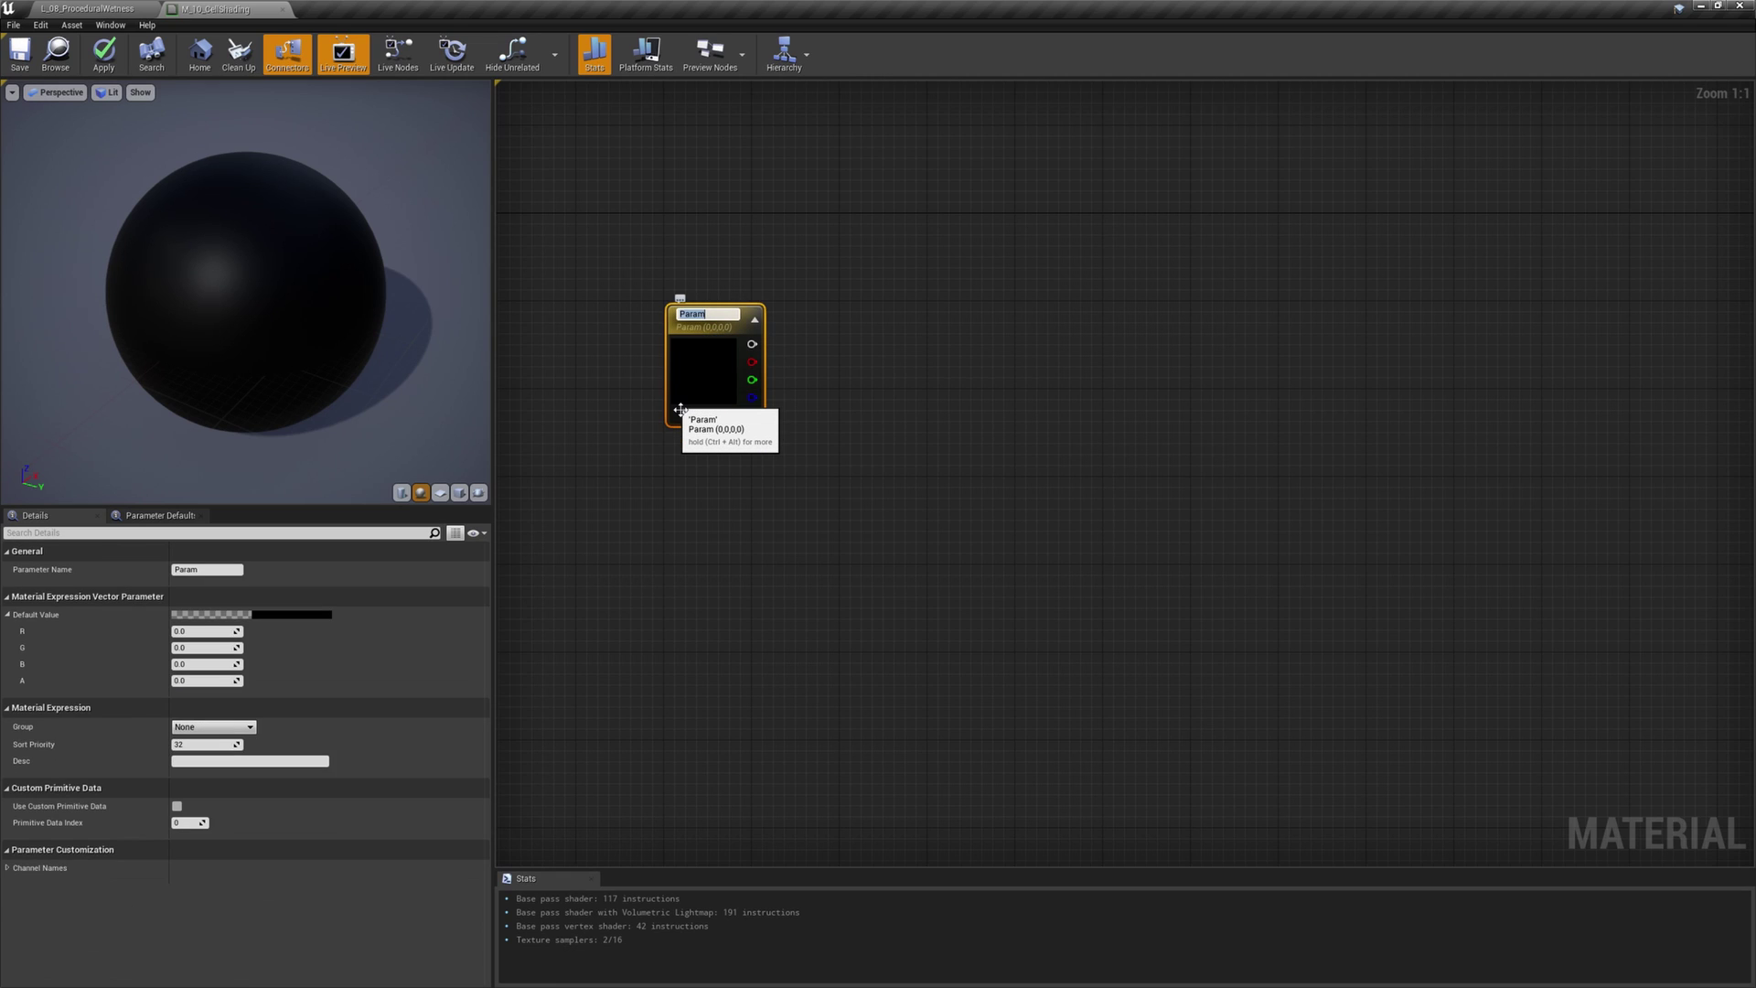
pyautogui.write('Directional Light - Direction')
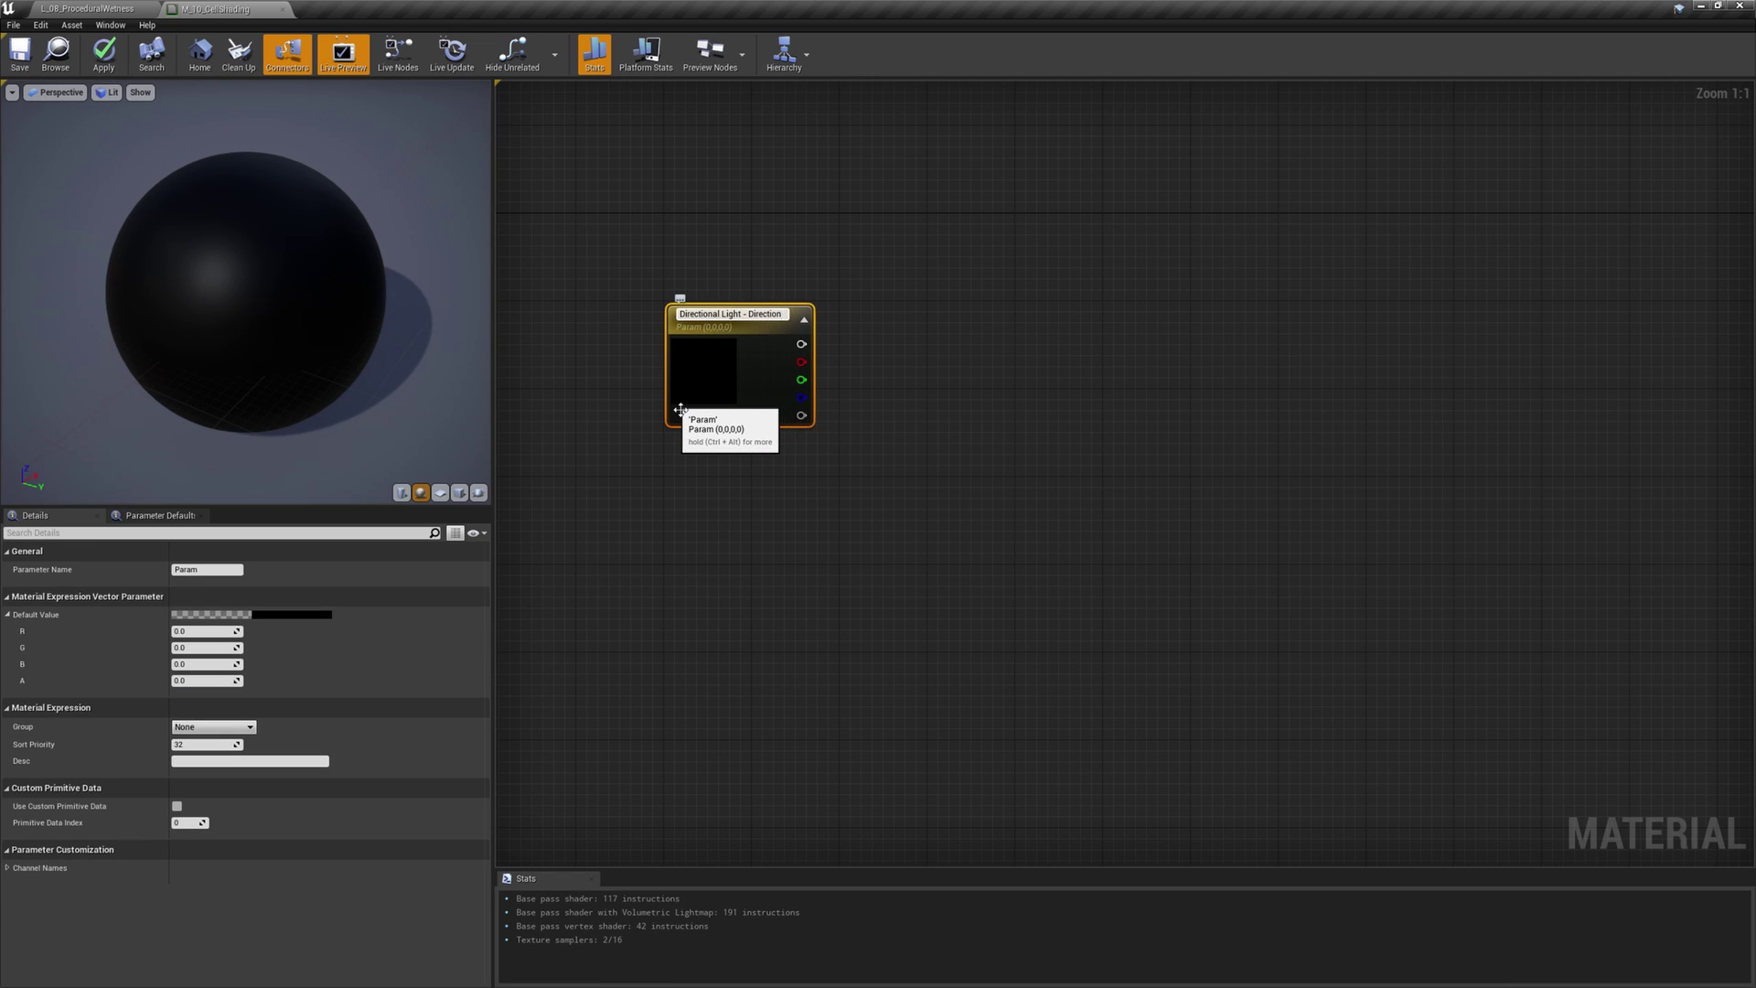
pyautogui.press('Return')
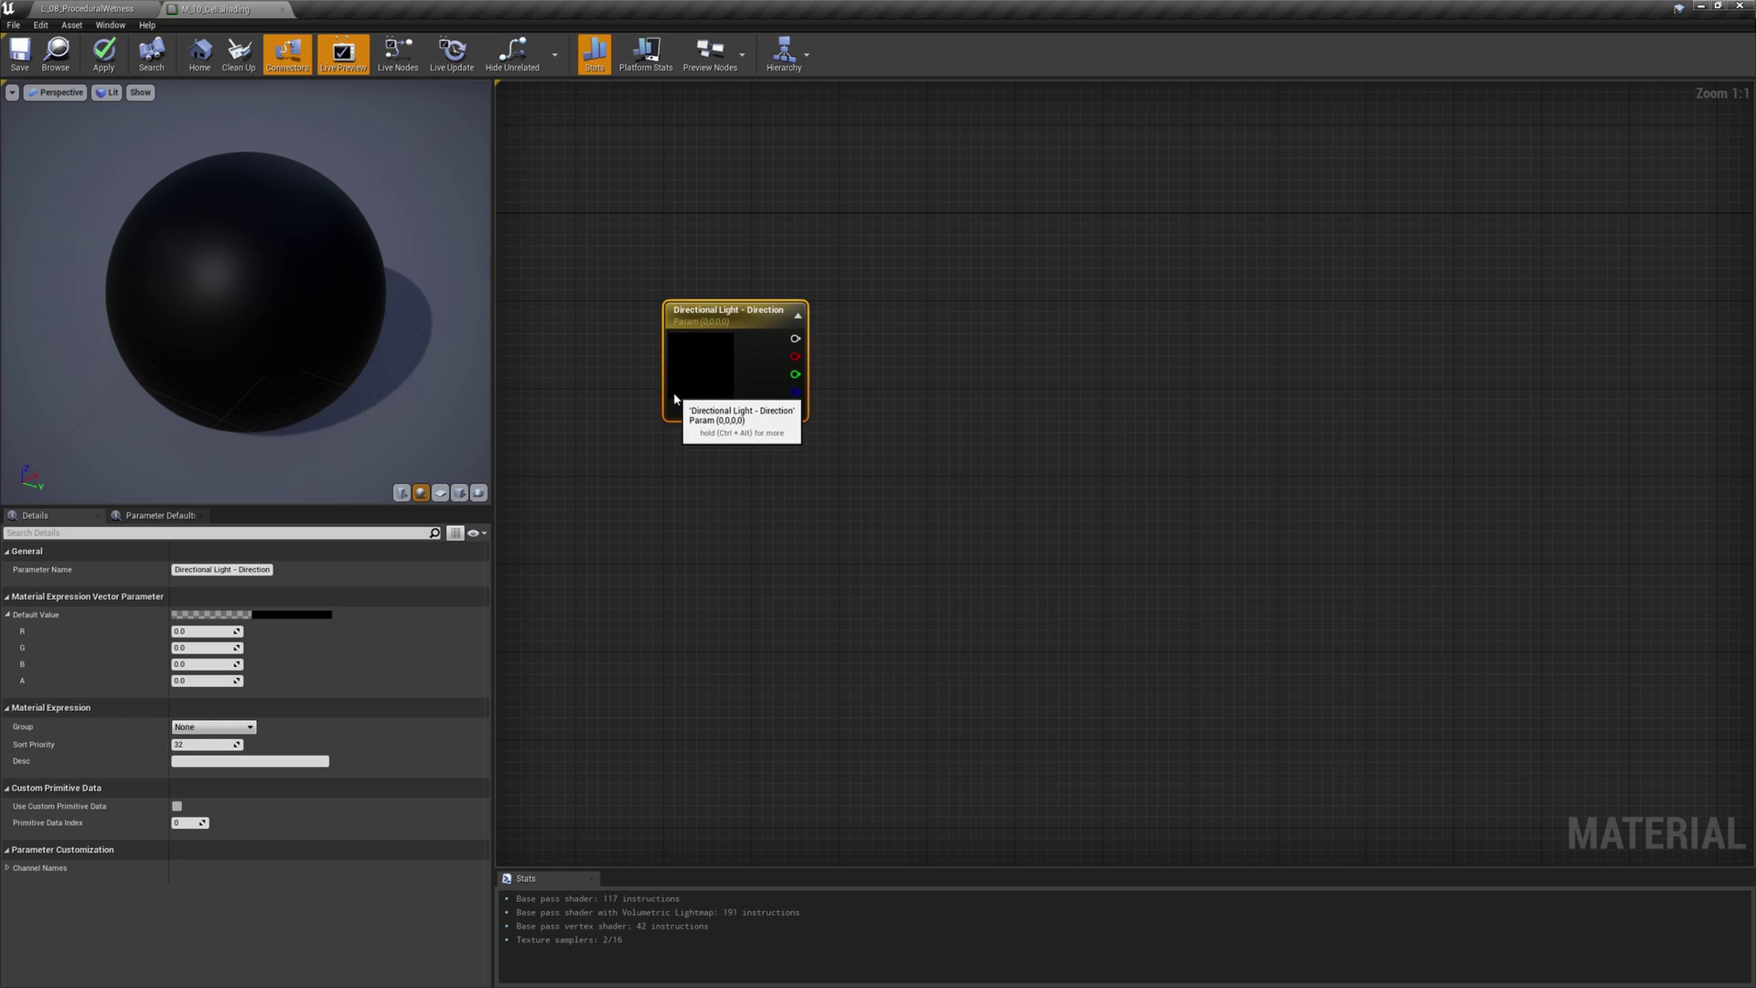
# Step: Set the light direction parameter's default value to B -1 and R 1
pyautogui.click(216, 665)
pyautogui.write('-1')
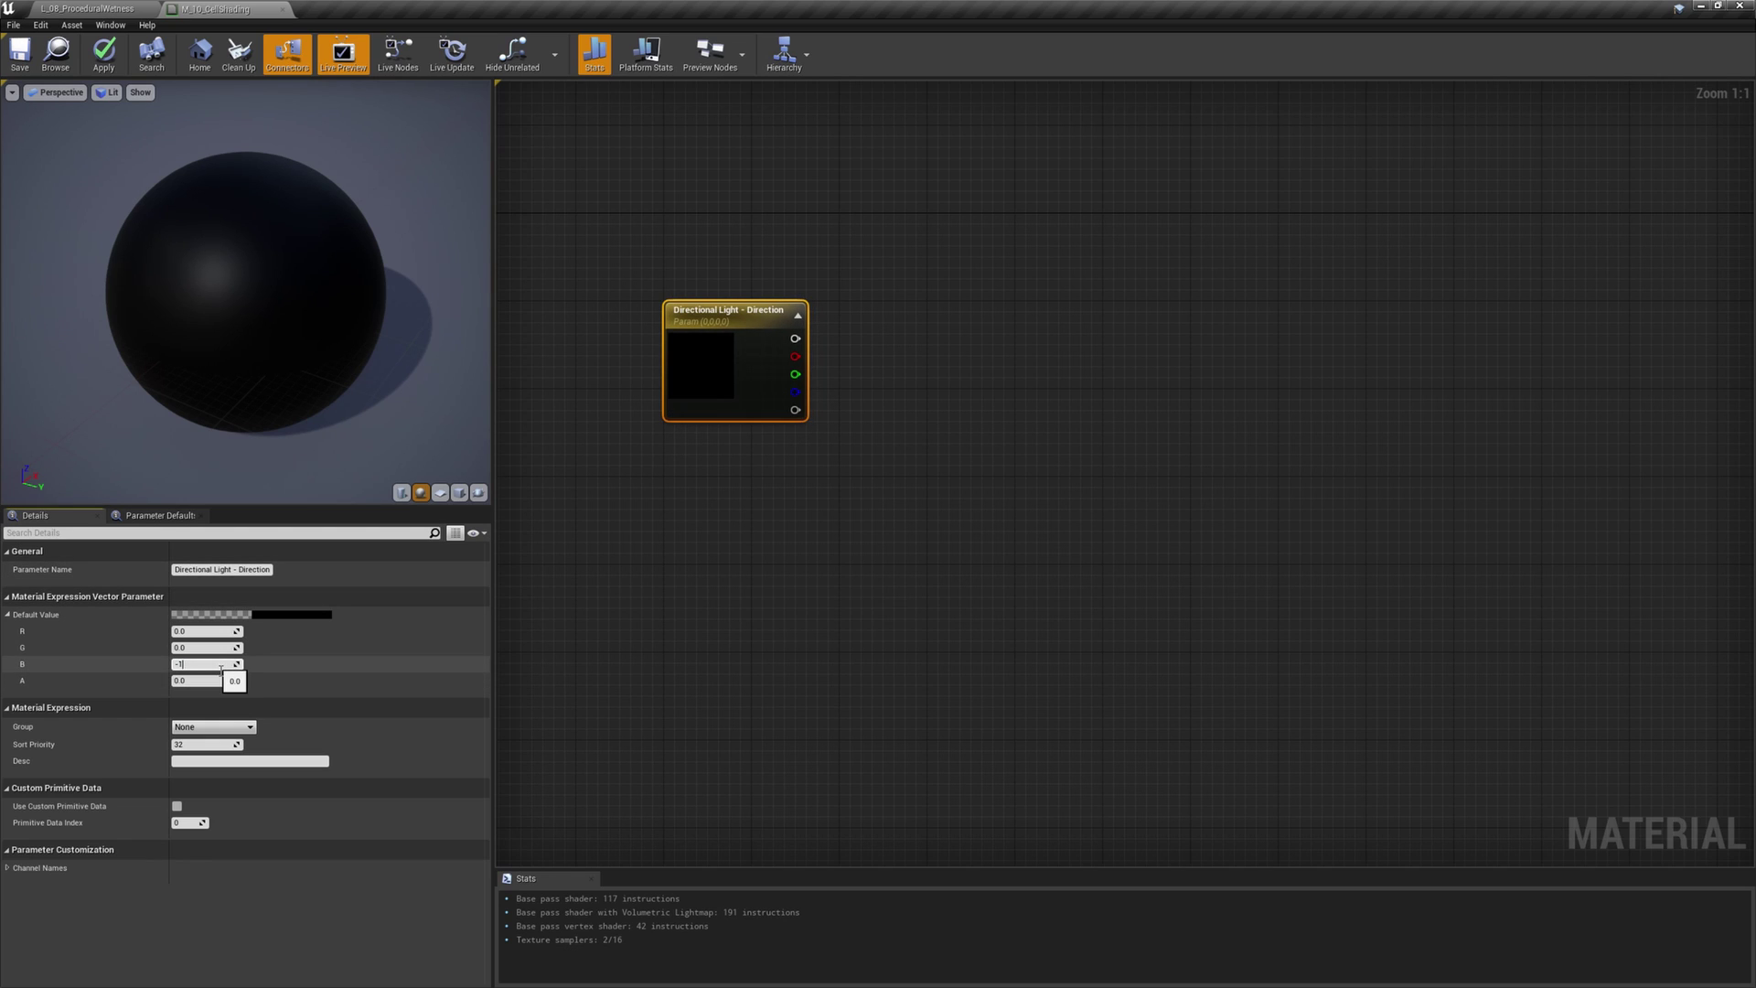
pyautogui.press('Return')
pyautogui.click(221, 633)
pyautogui.write('1')
pyautogui.press('Return')
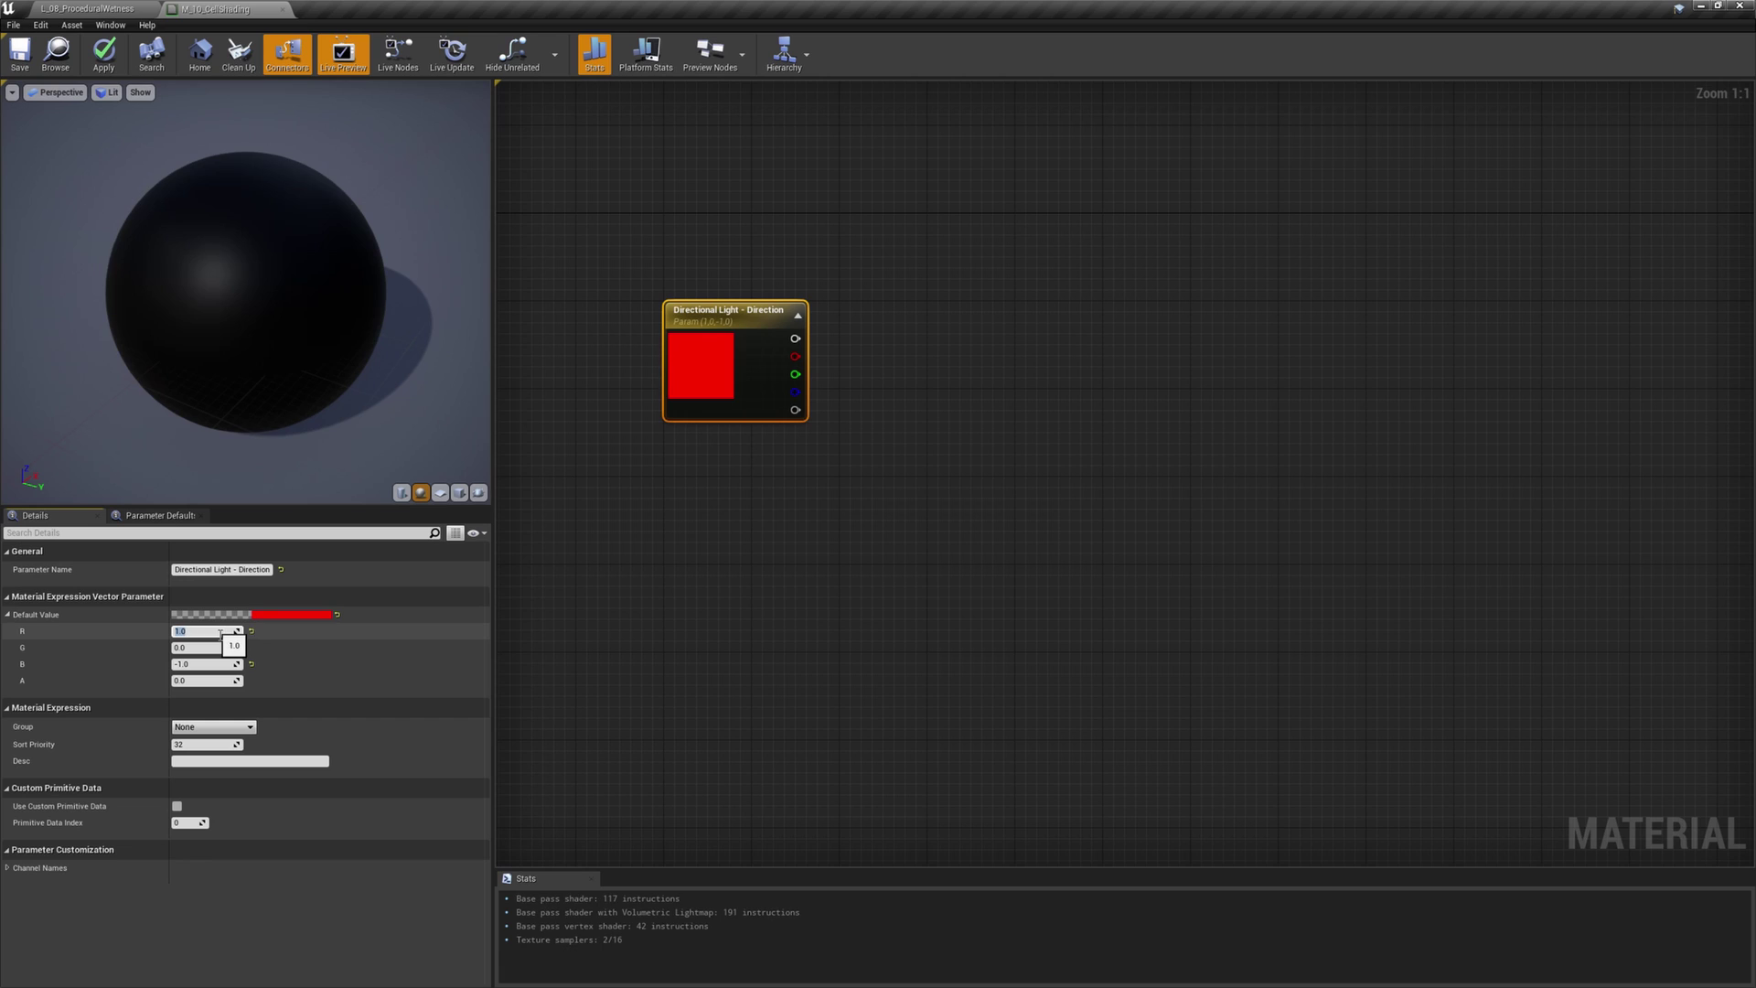
# Step: Add a Normalize node beside the light direction parameter and feed the parameter's output into its VectorInput
pyautogui.click(847, 302)
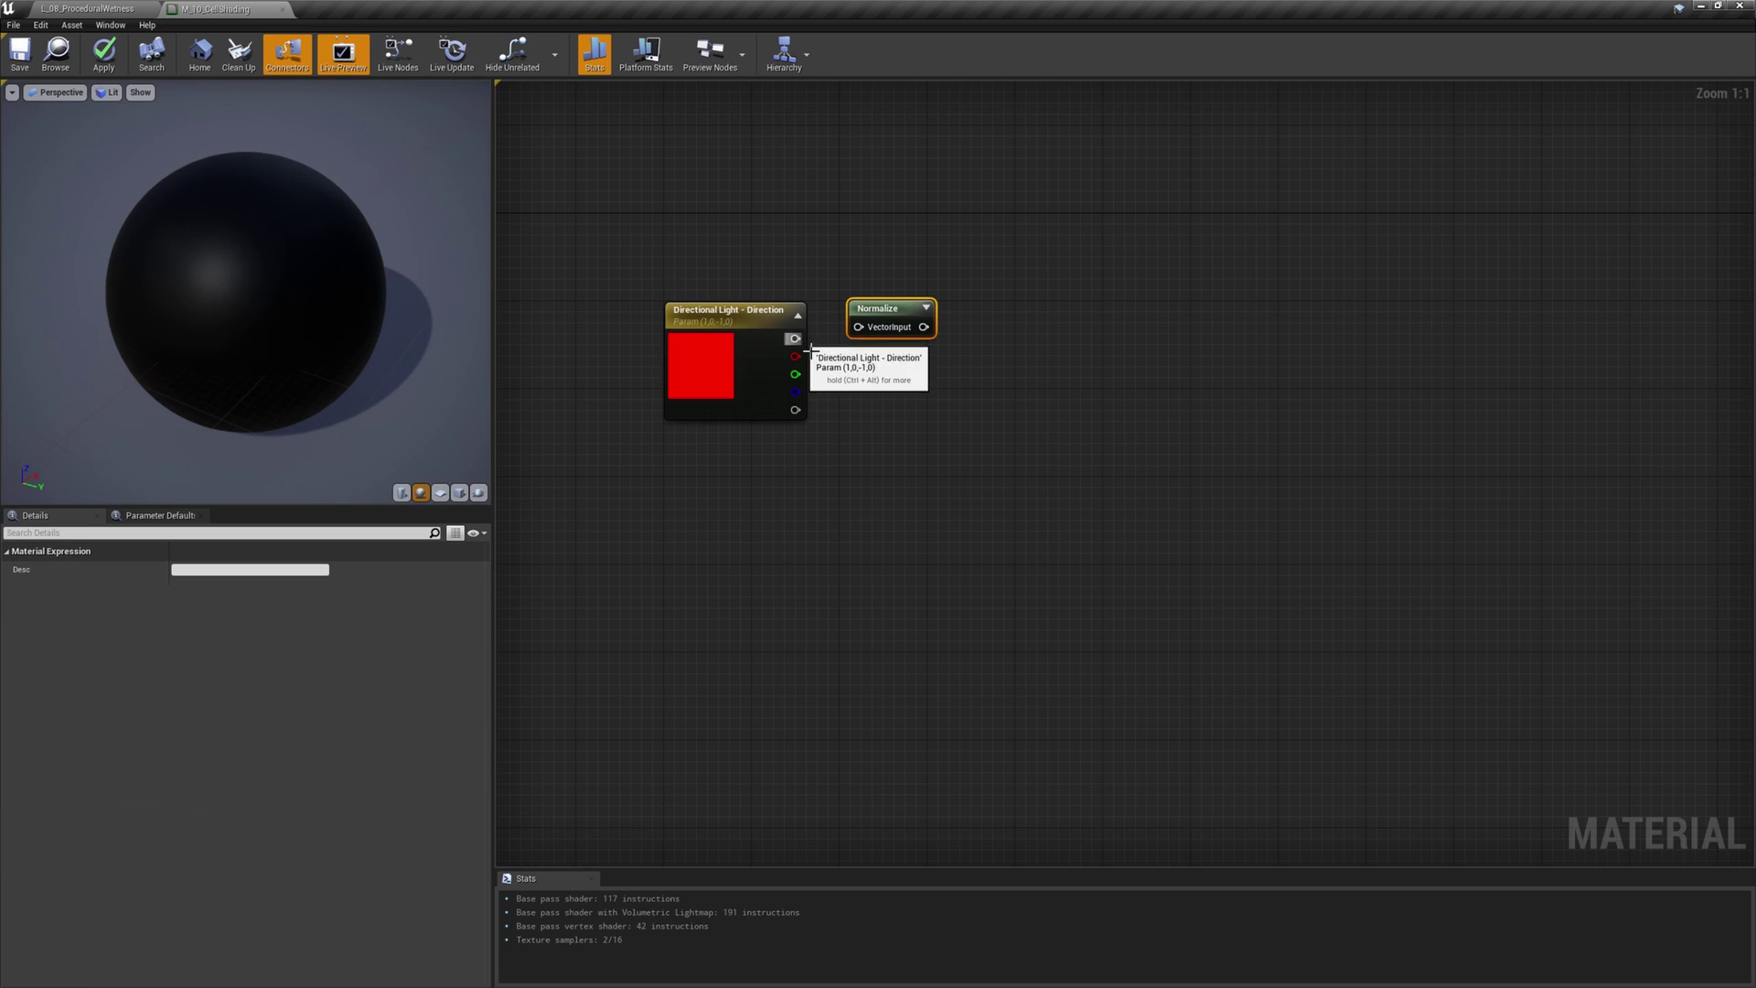
pyautogui.moveTo(796, 338); pyautogui.dragTo(850, 309)
pyautogui.click(1102, 468)
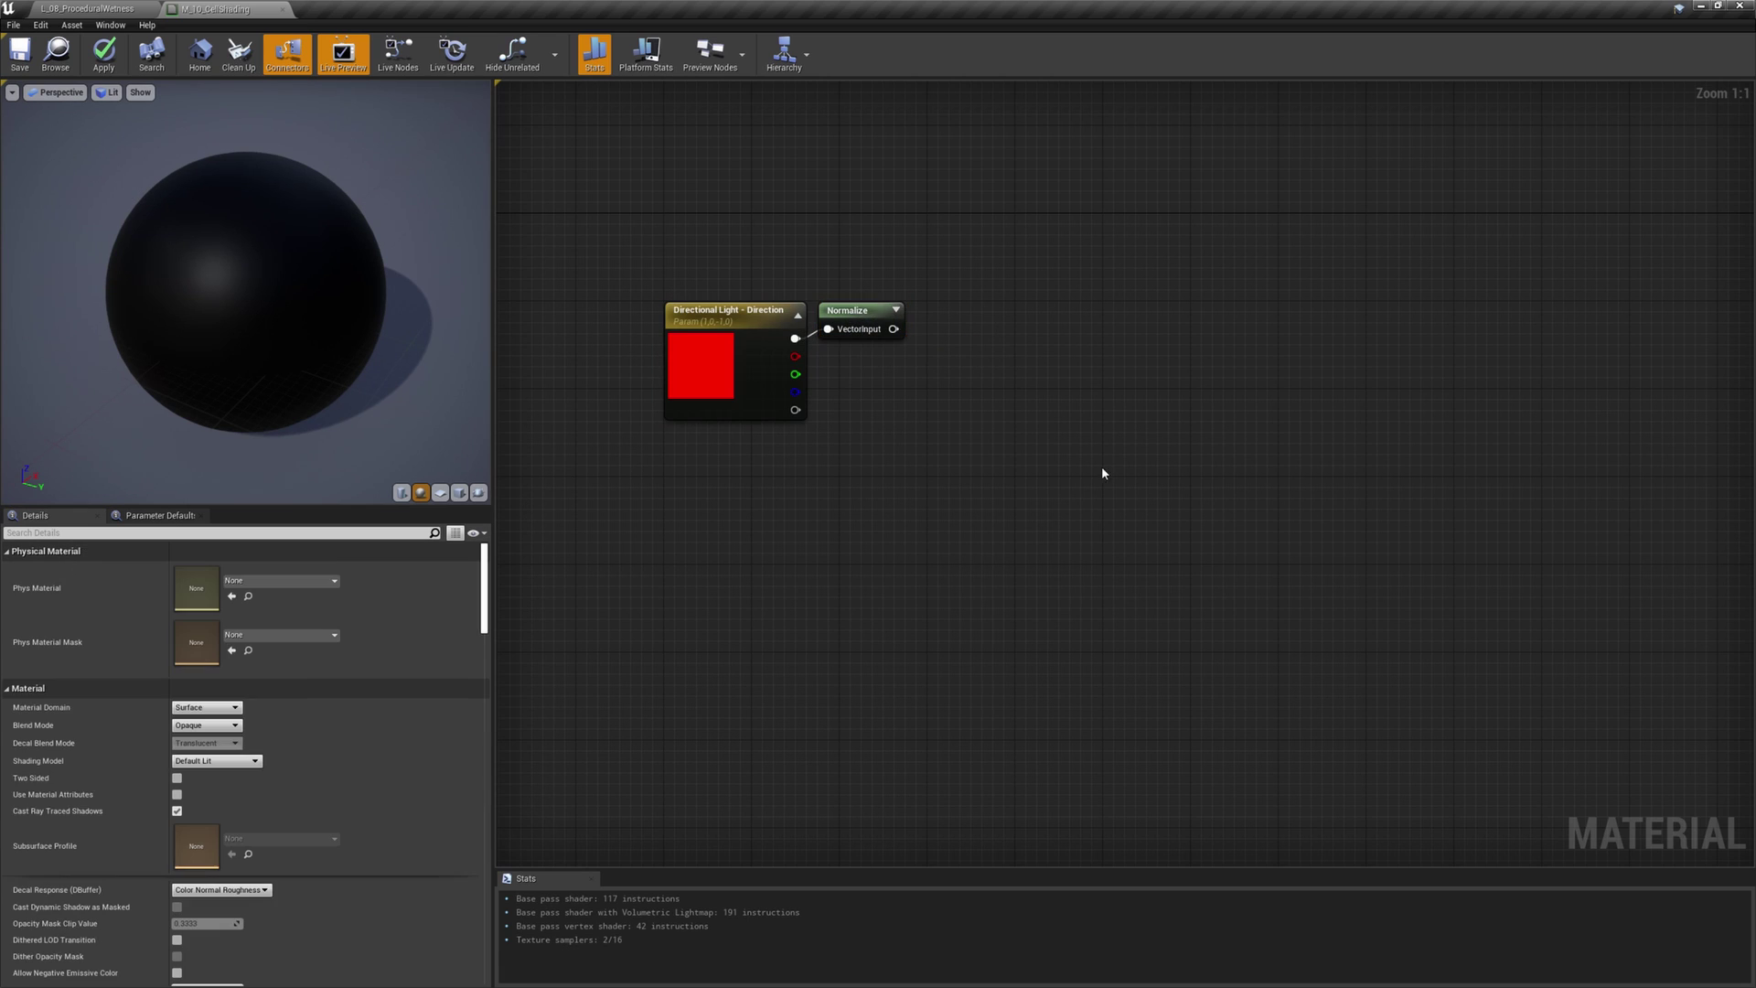
# Step: Add a Dot product node after Normalize and connect the normalized direction to its A input
pyautogui.rightClick(1000, 322)
pyautogui.write('dot')
pyautogui.press('Return')
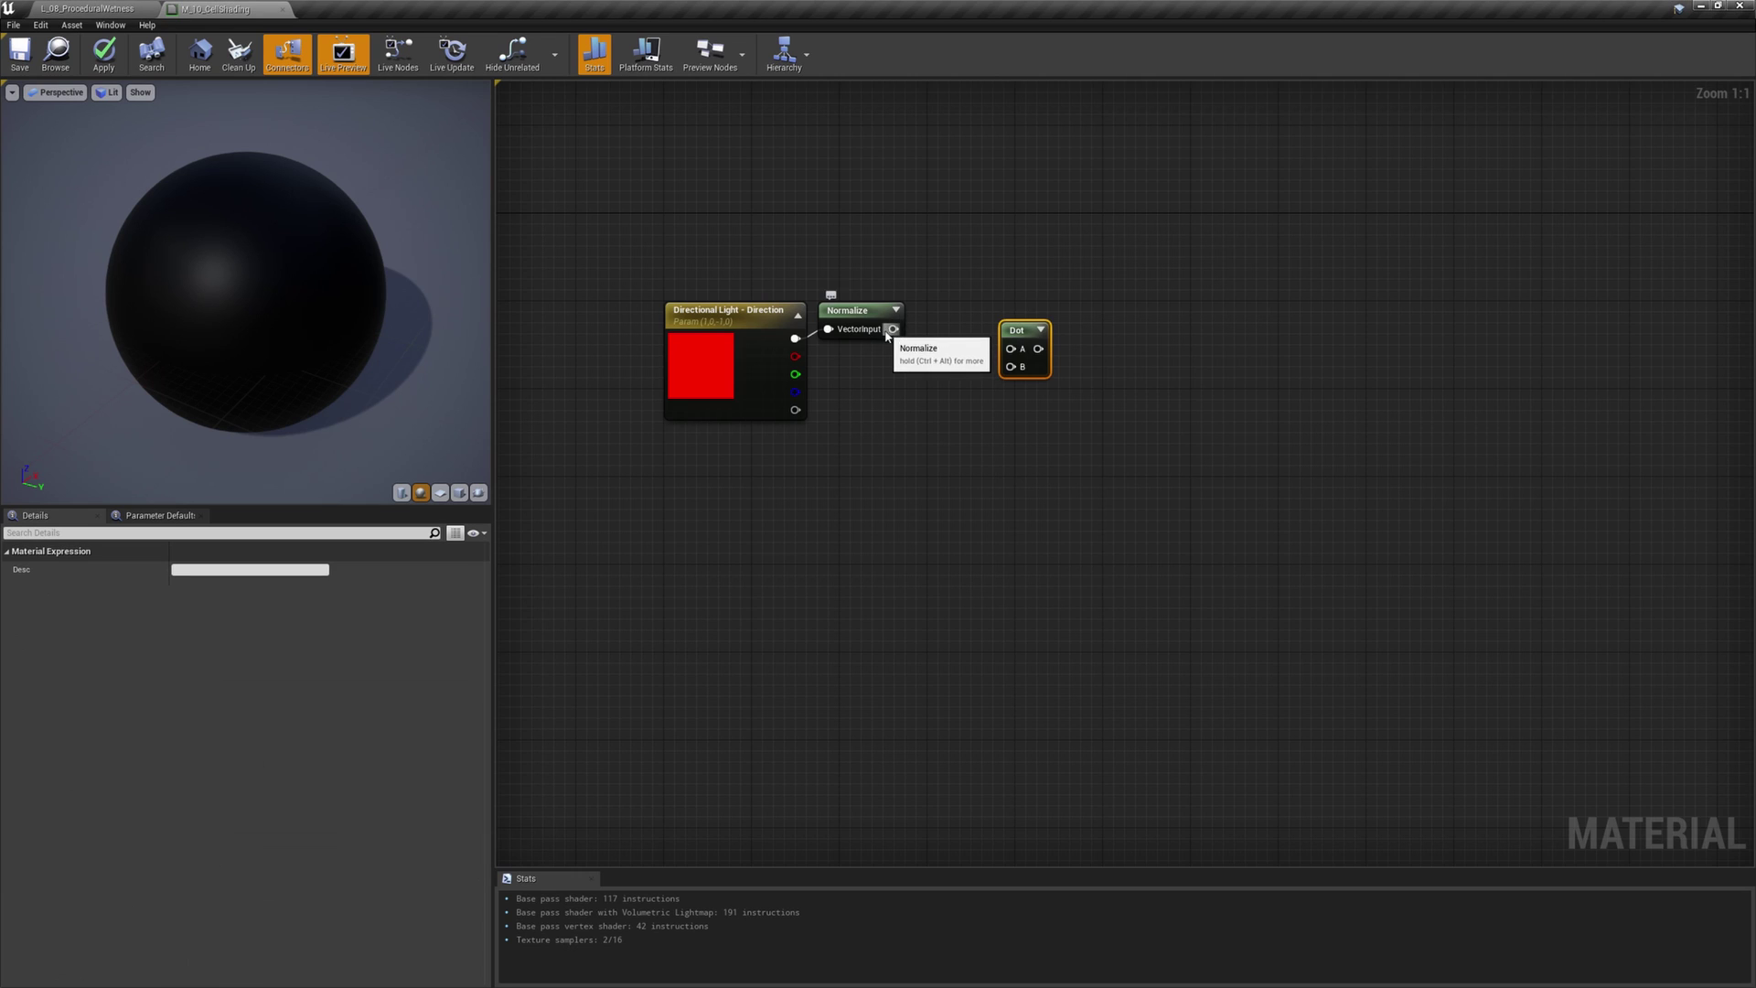
pyautogui.moveTo(893, 329); pyautogui.dragTo(967, 310)
# Step: Add a VertexNormalWS node below Normalize and connect it to the Dot node's B input
pyautogui.rightClick(863, 366)
pyautogui.write('vert')
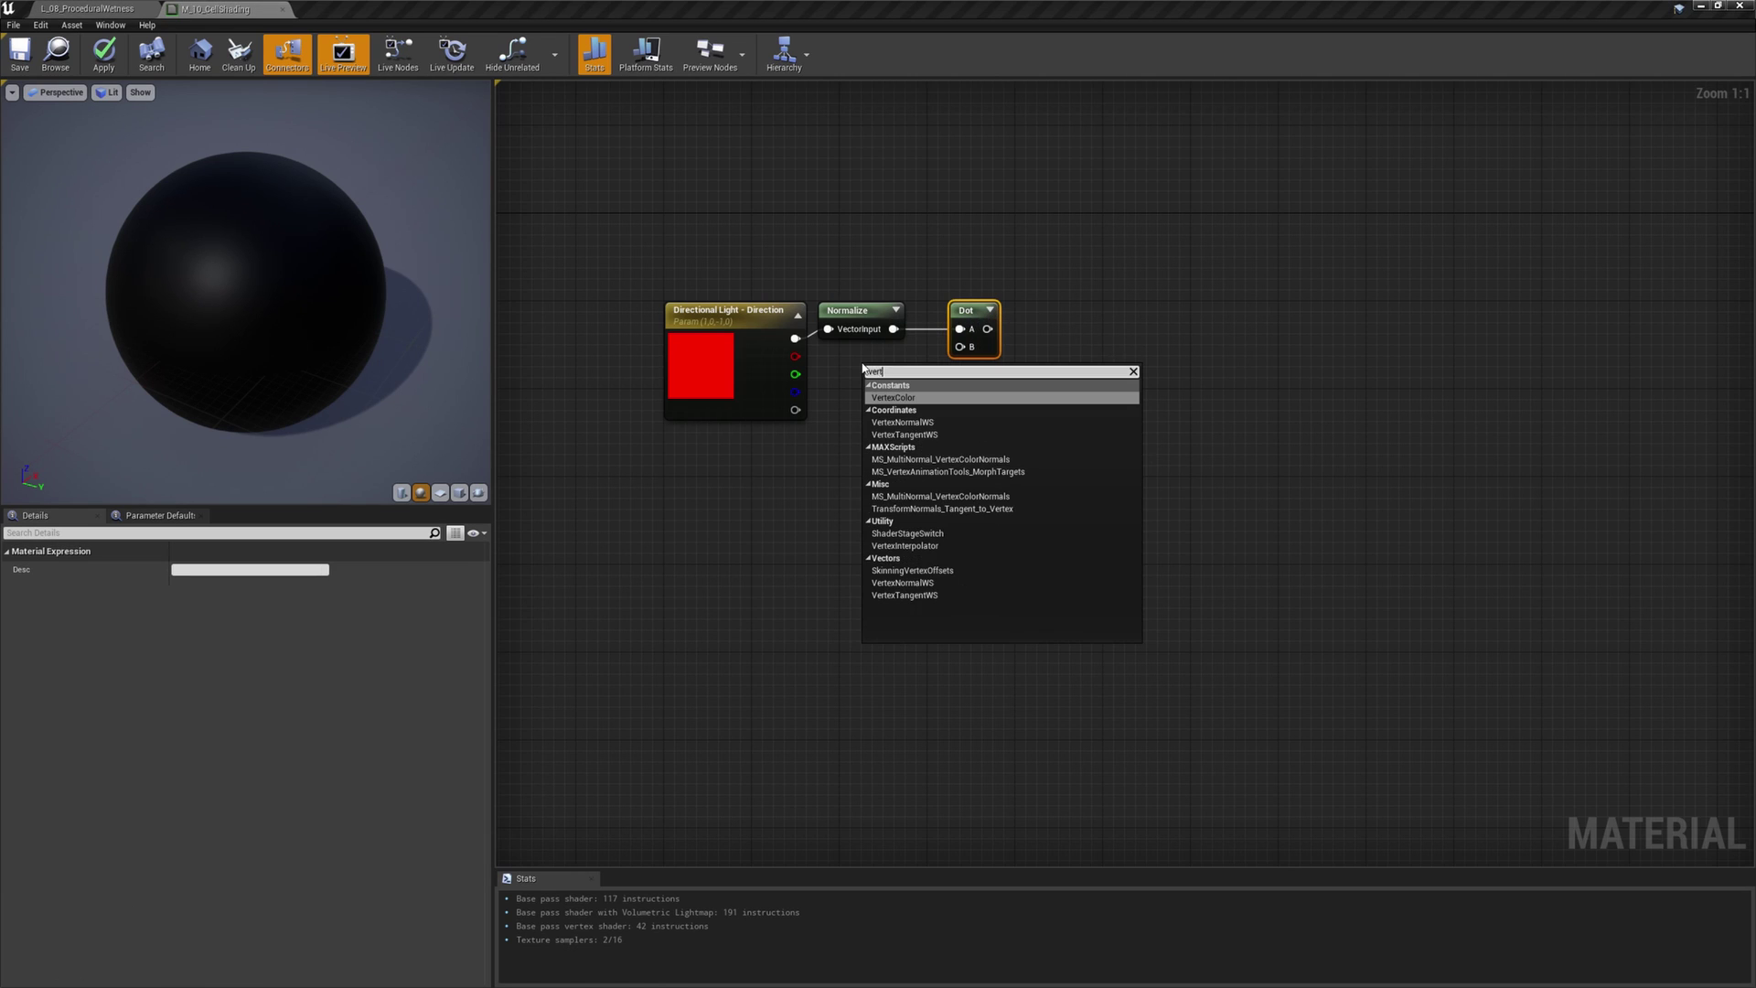
pyautogui.write('ex norm')
pyautogui.press('Return')
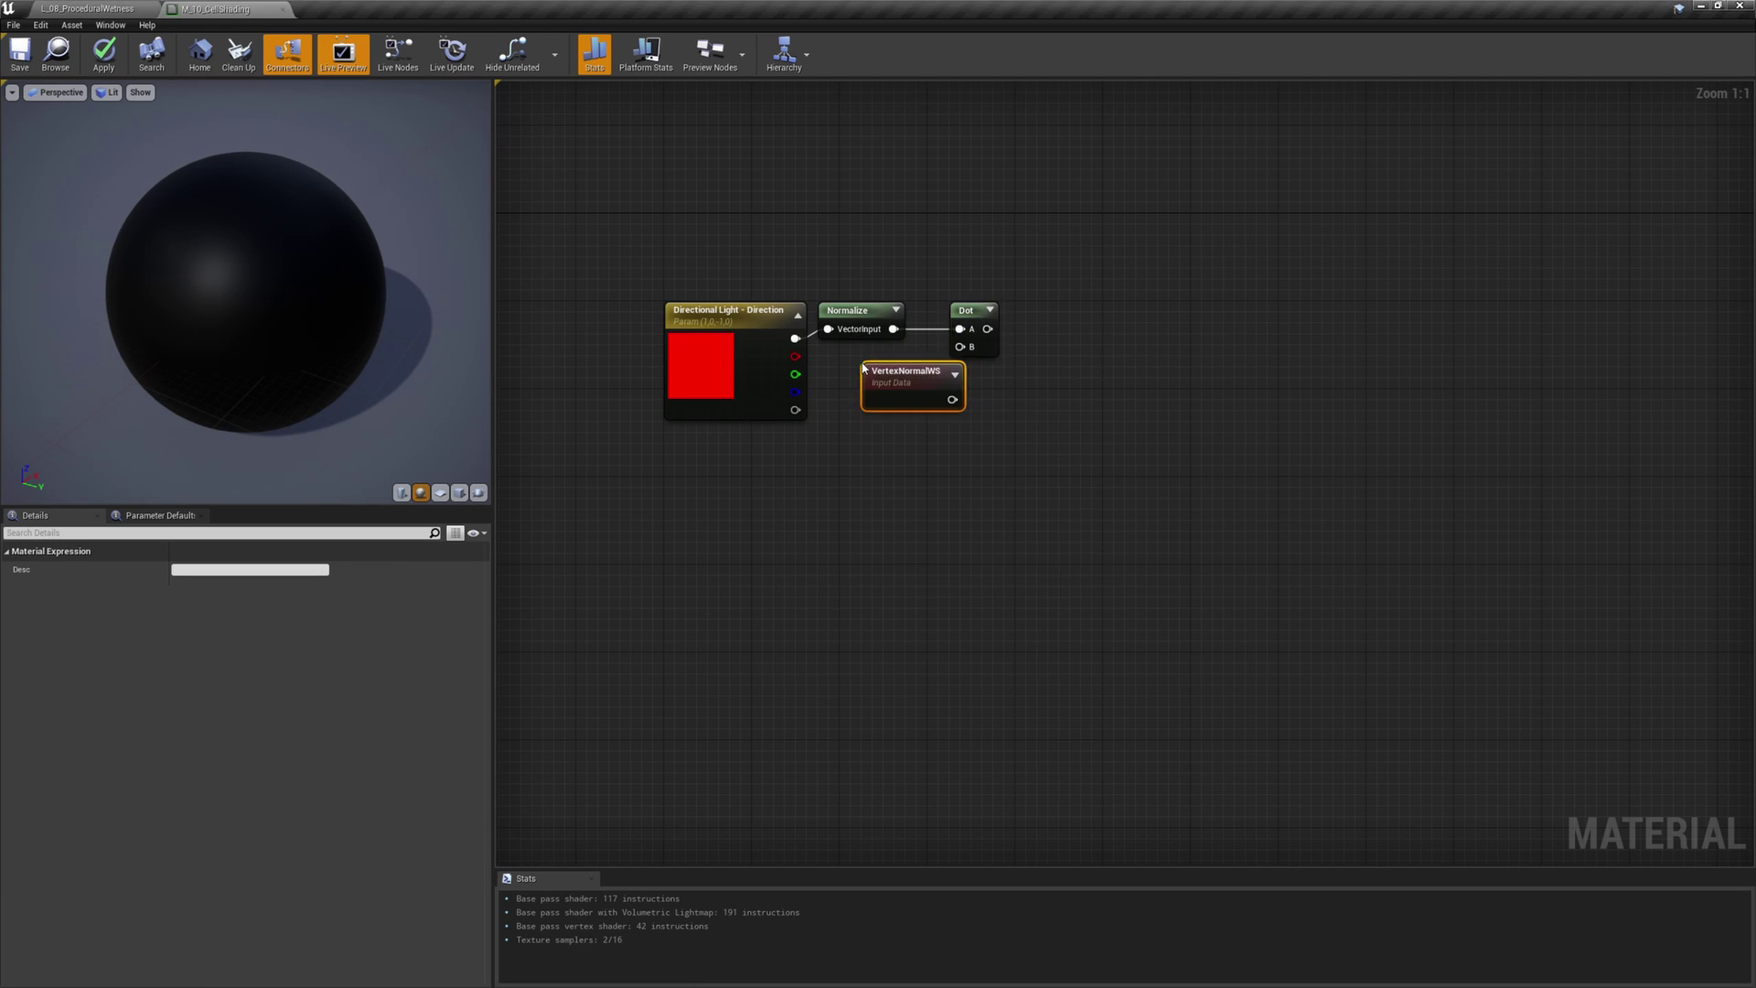
pyautogui.moveTo(864, 368); pyautogui.dragTo(972, 357)
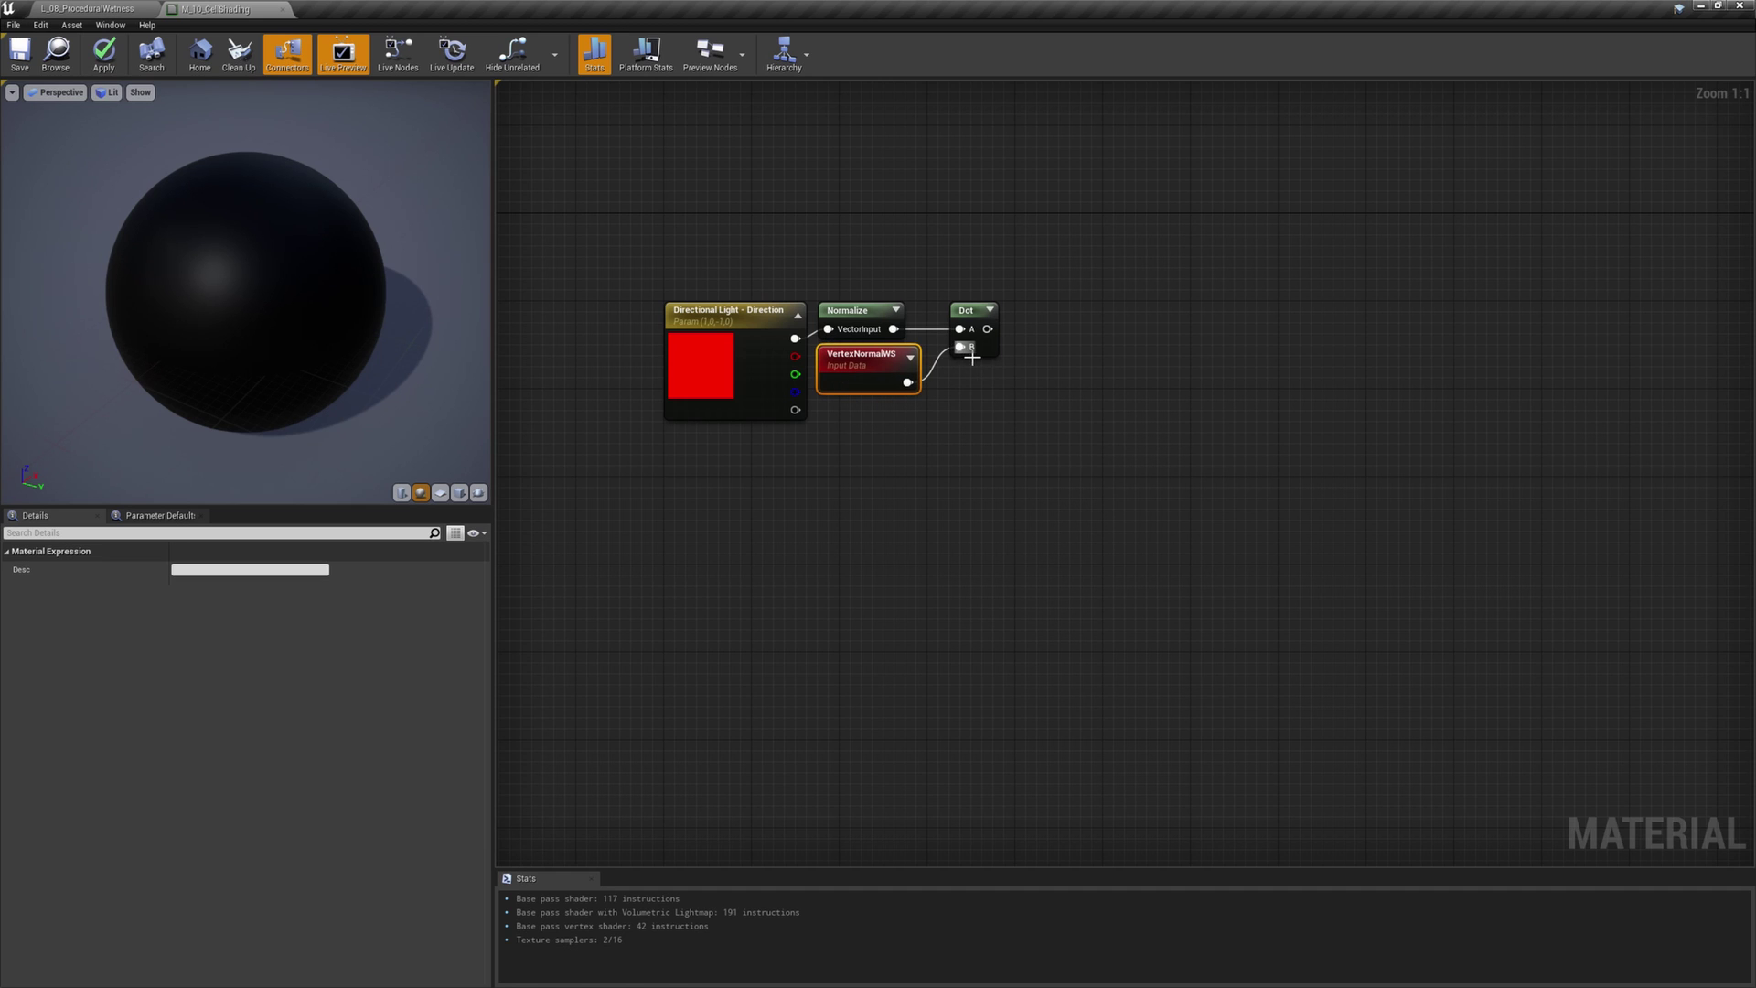
# Step: Preview the Dot node on the sphere and rotate the preview light to examine the shading
pyautogui.rightClick(973, 353)
pyautogui.click(1016, 368)
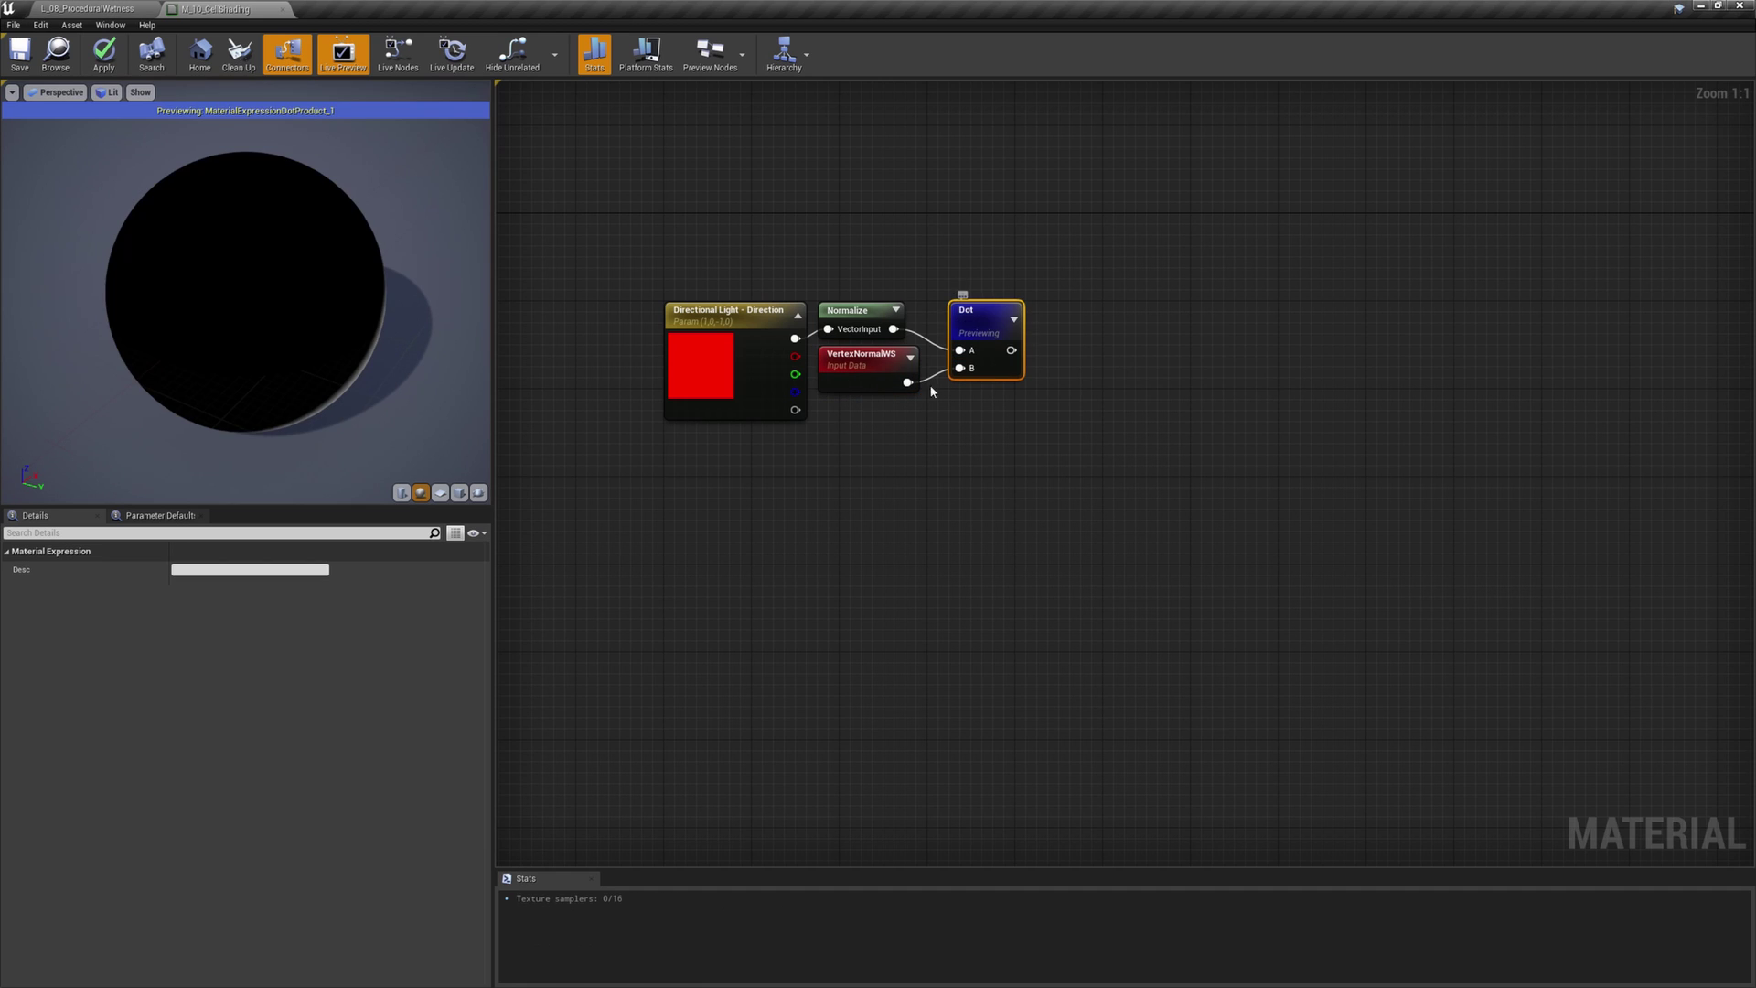
pyautogui.moveTo(366, 338); pyautogui.dragTo(238, 275)
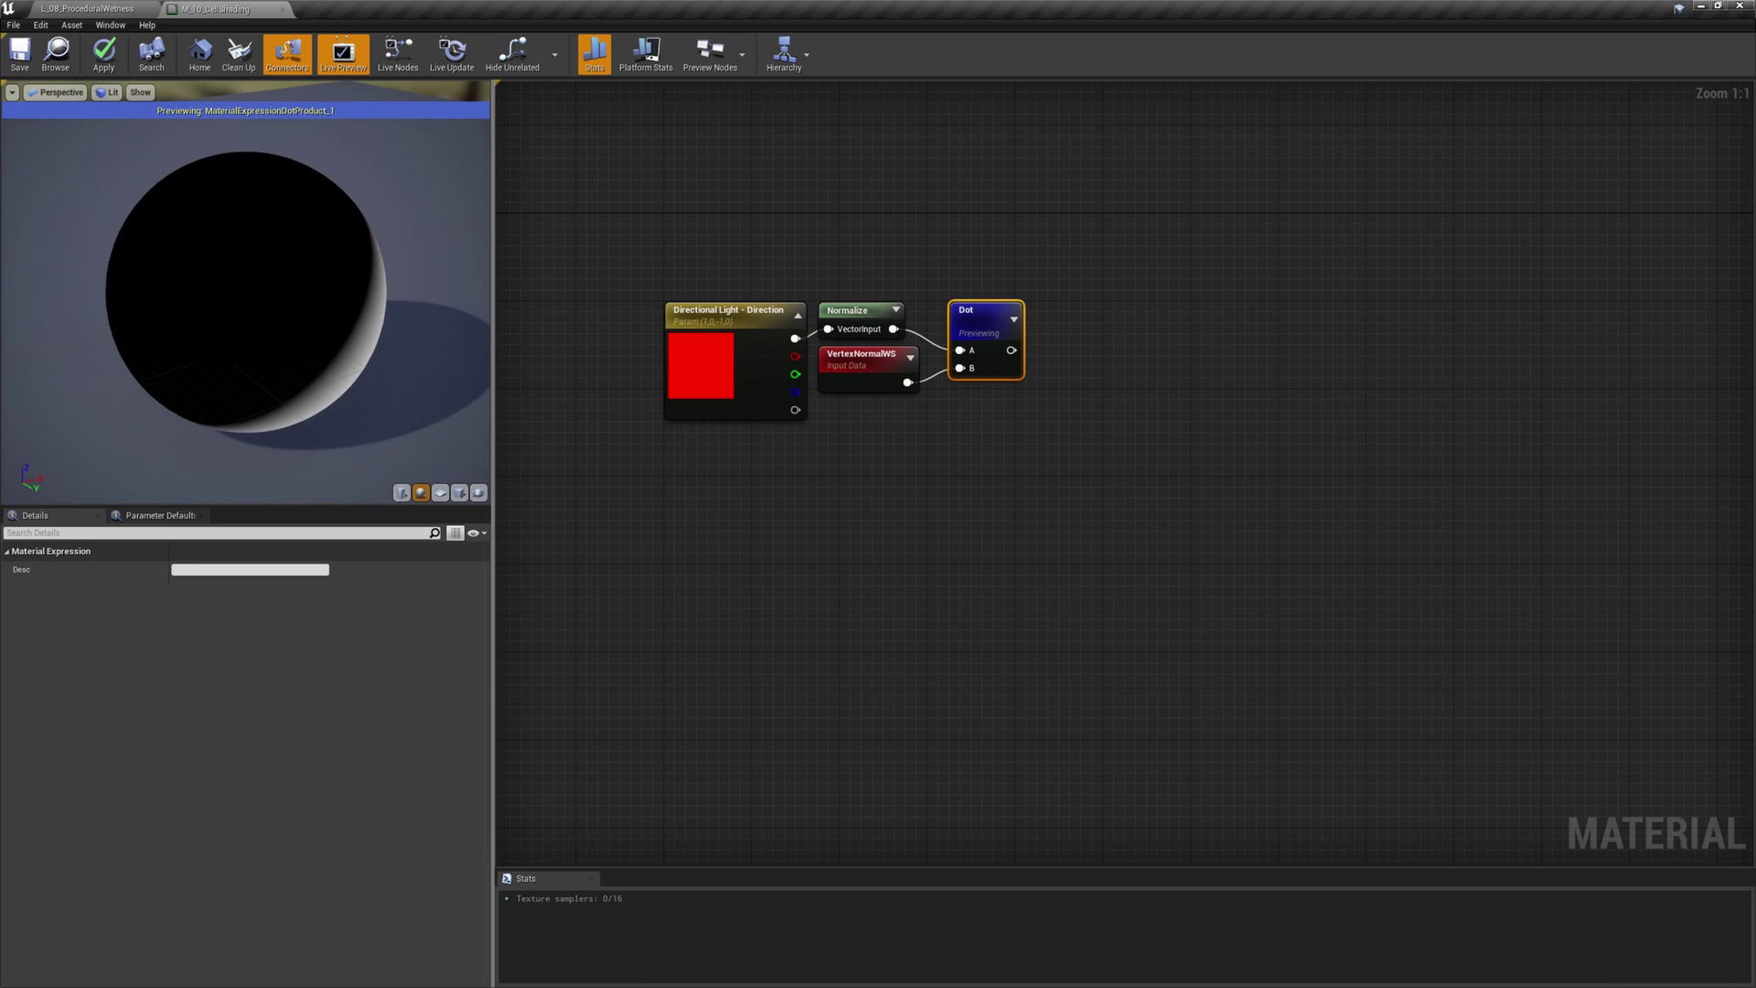
# Step: Add a Multiply node fed by the Dot output through input A, and set its Const B to -1
pyautogui.click(1078, 490)
pyautogui.click(1063, 307)
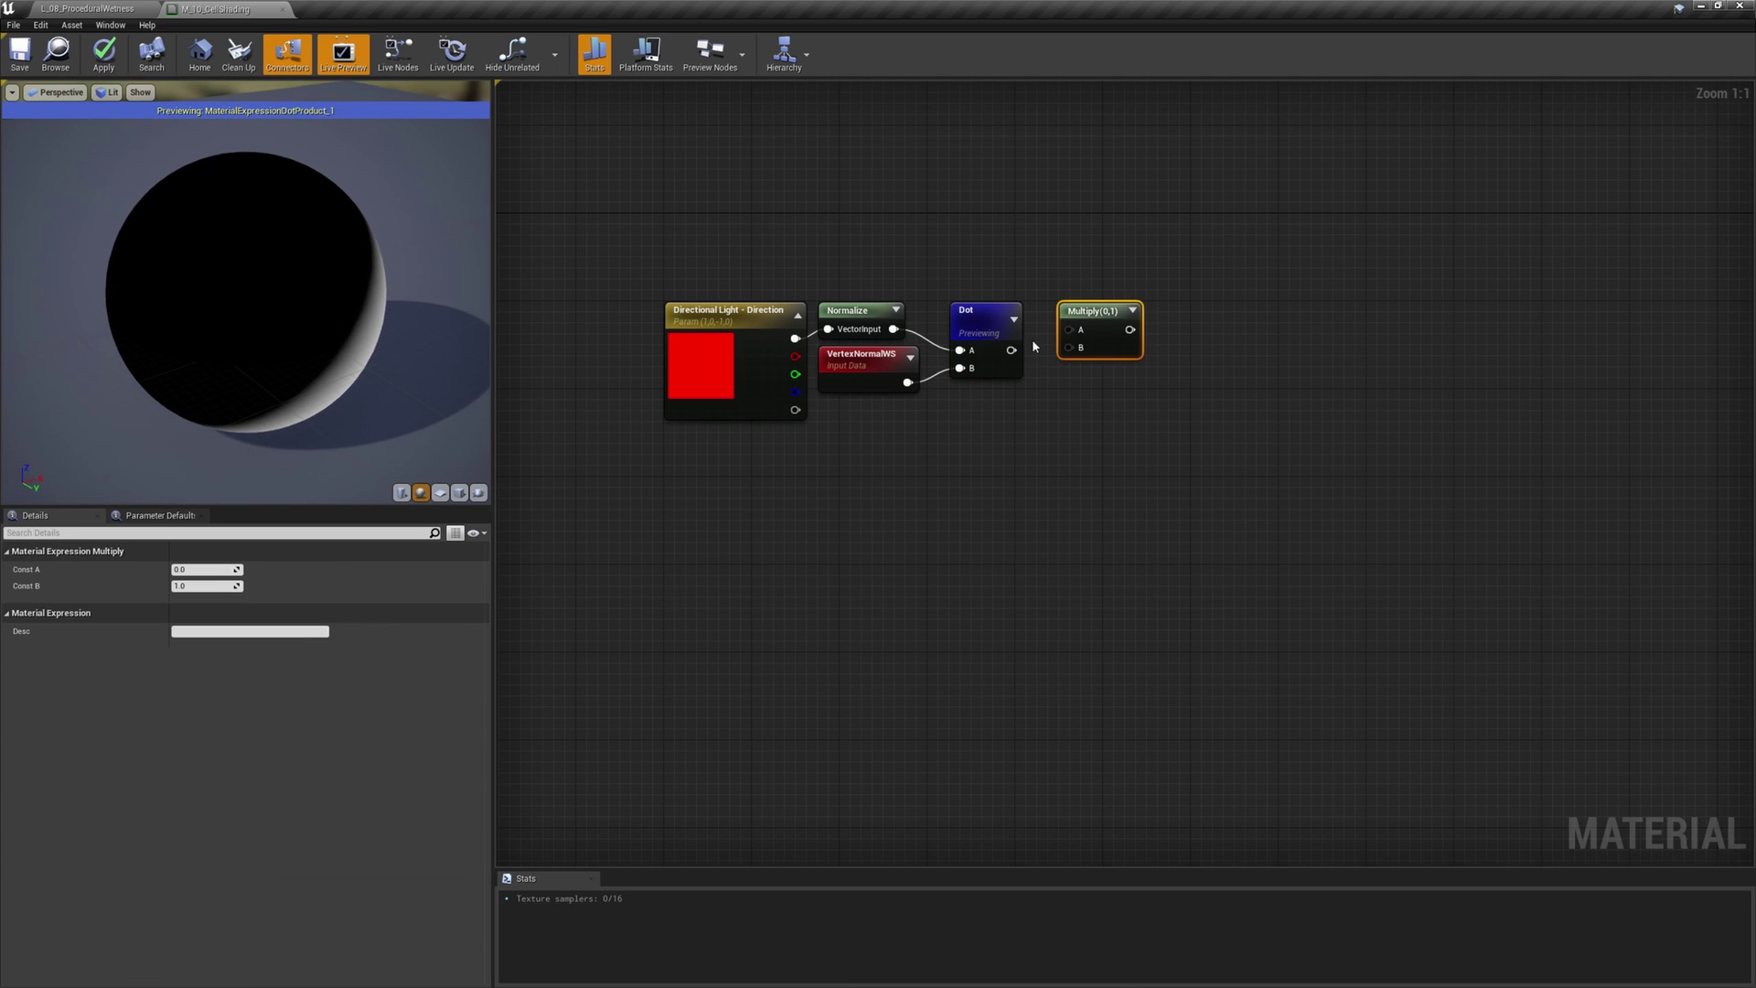
pyautogui.moveTo(1011, 351); pyautogui.dragTo(1082, 329)
pyautogui.click(233, 588)
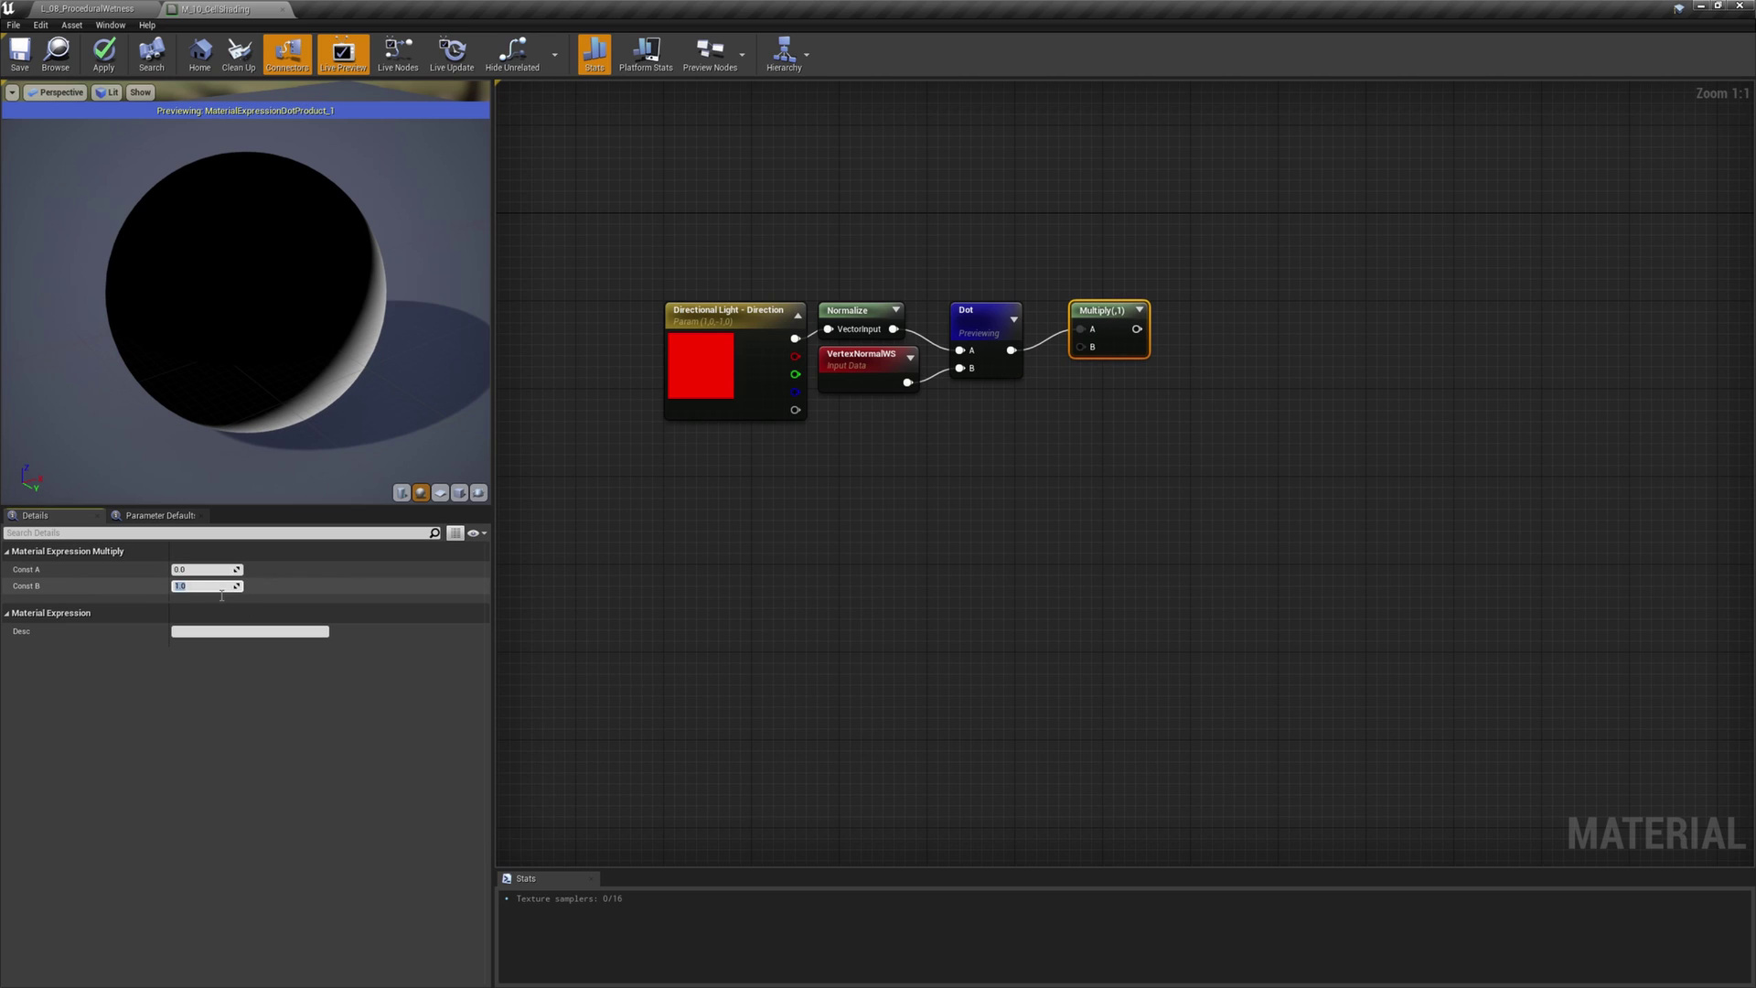
pyautogui.write('-1')
pyautogui.press('Return')
# Step: Add a Saturate node fed by the Multiply output and move both nodes closer to the Dot node
pyautogui.moveTo(1140, 329); pyautogui.dragTo(1181, 331)
pyautogui.write('saturate')
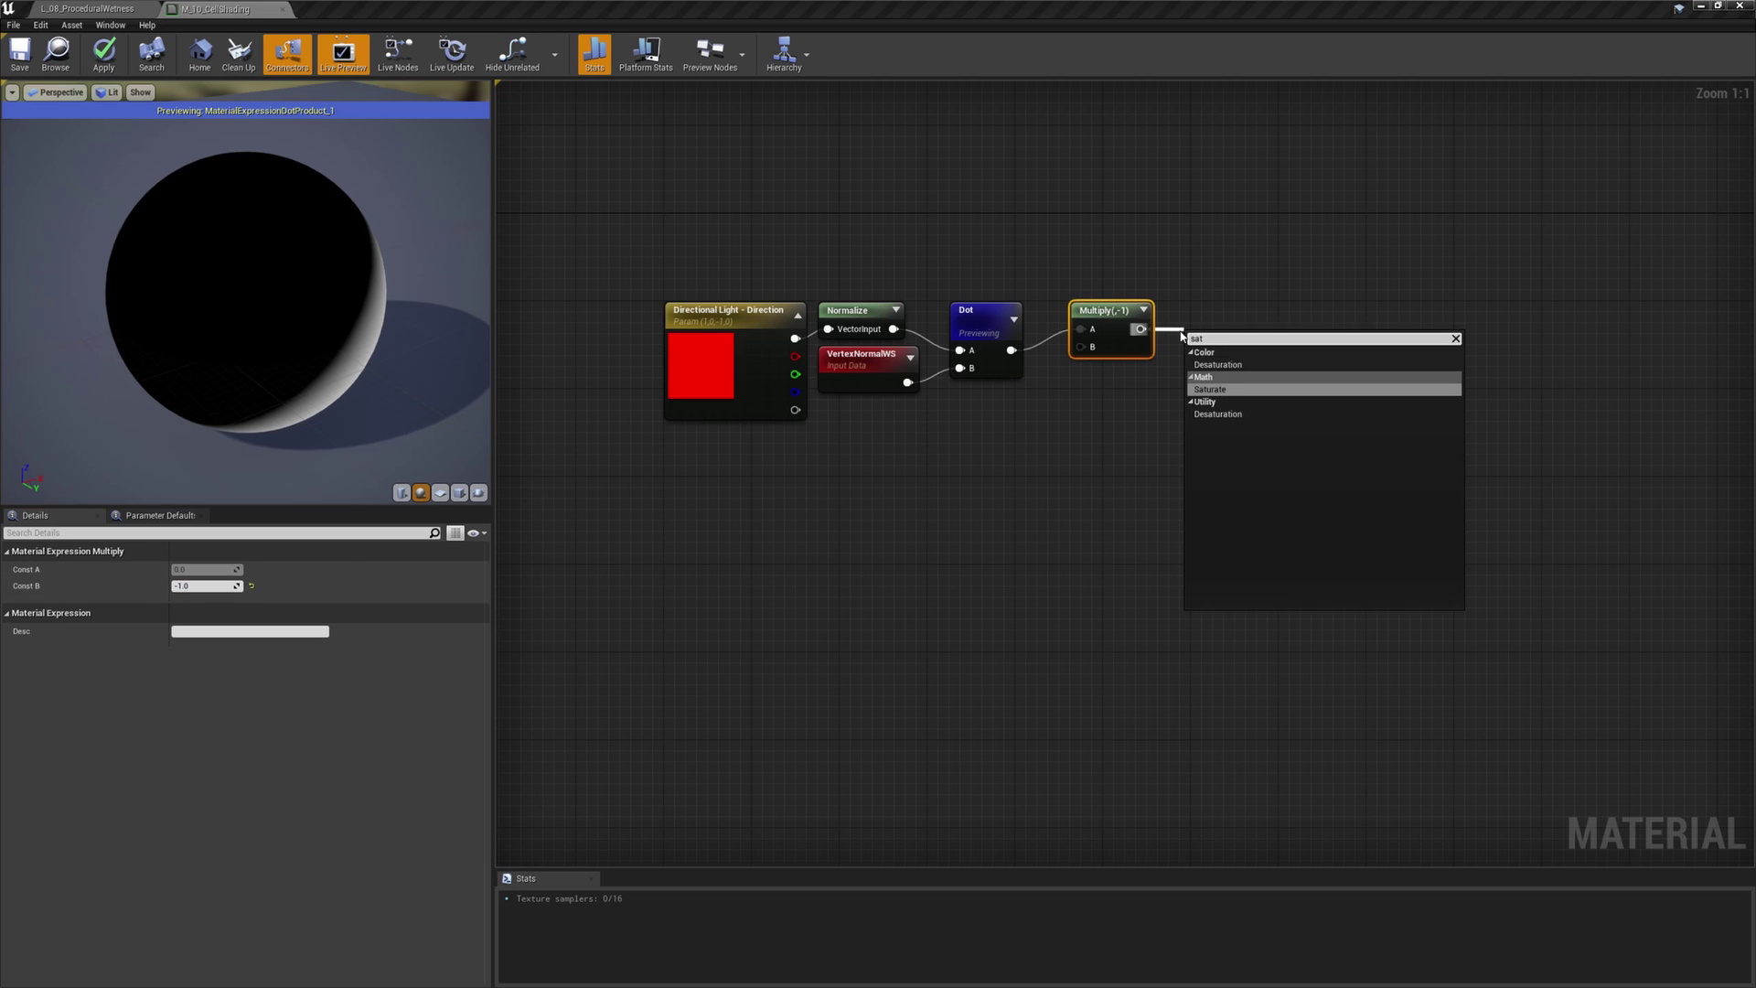
pyautogui.press('Return')
pyautogui.moveTo(1160, 303); pyautogui.dragTo(1175, 316)
pyautogui.moveTo(1171, 309); pyautogui.dragTo(1138, 309)
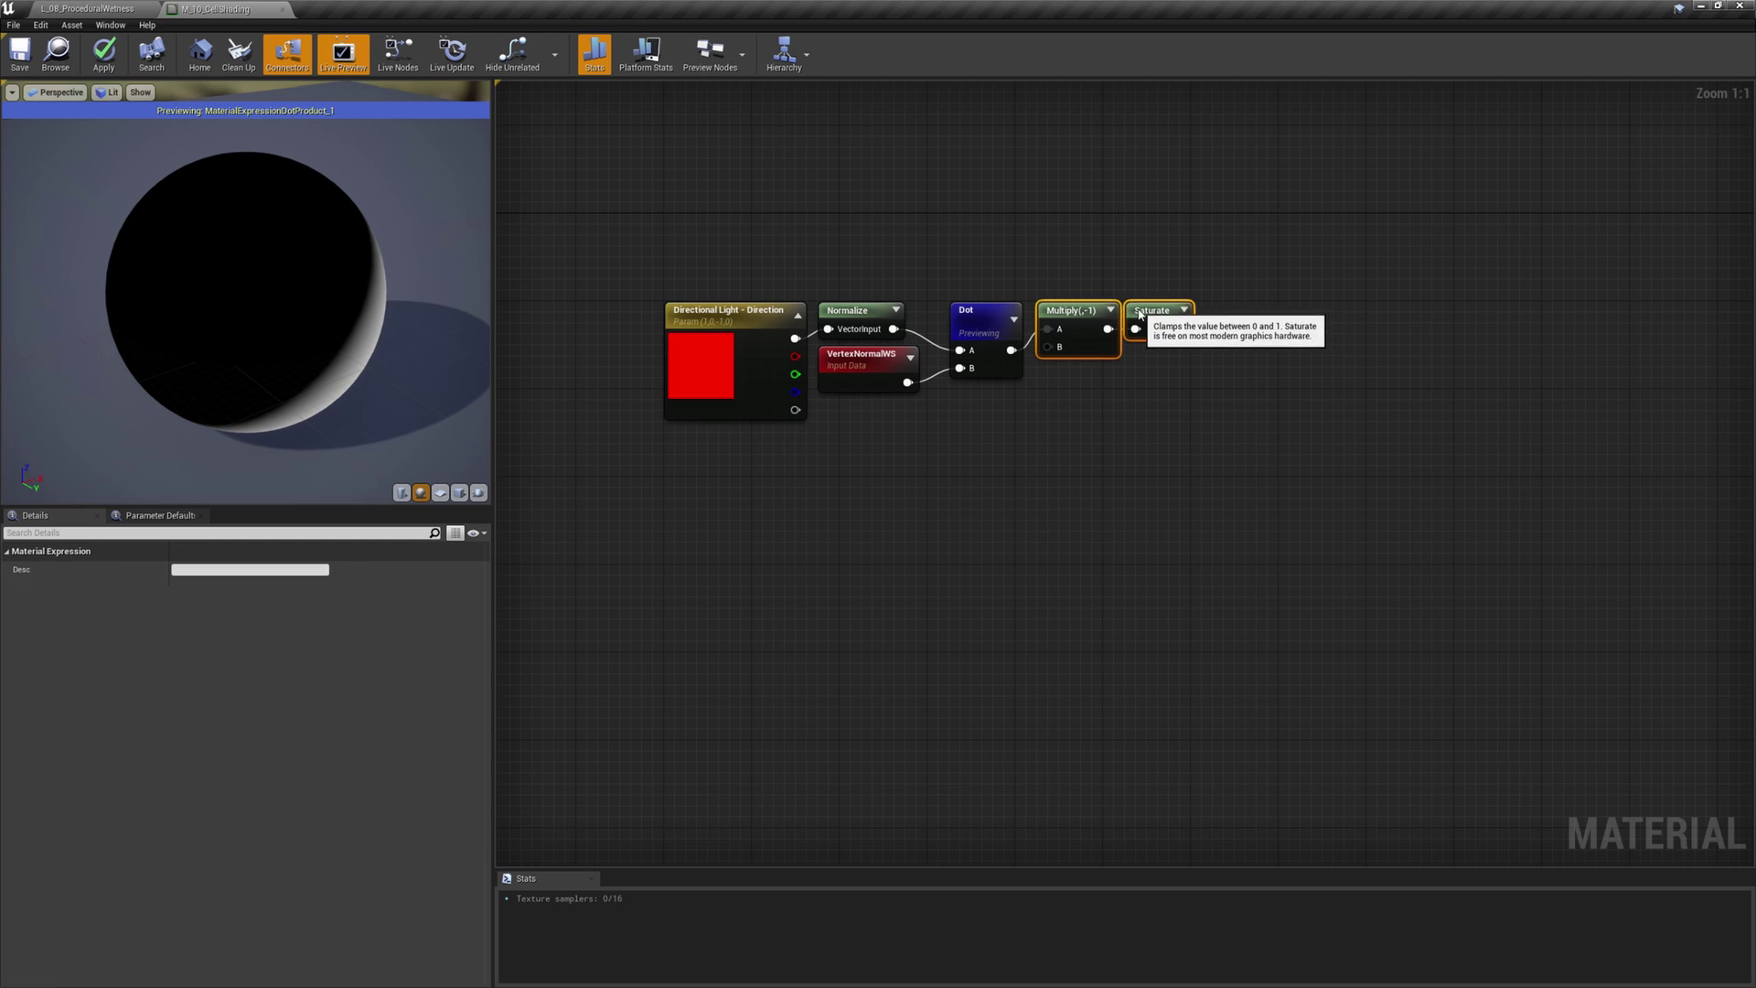
# Step: Preview the Saturate node on the sphere and rotate the preview light to check the inverted shading
pyautogui.rightClick(1160, 314)
pyautogui.click(1187, 370)
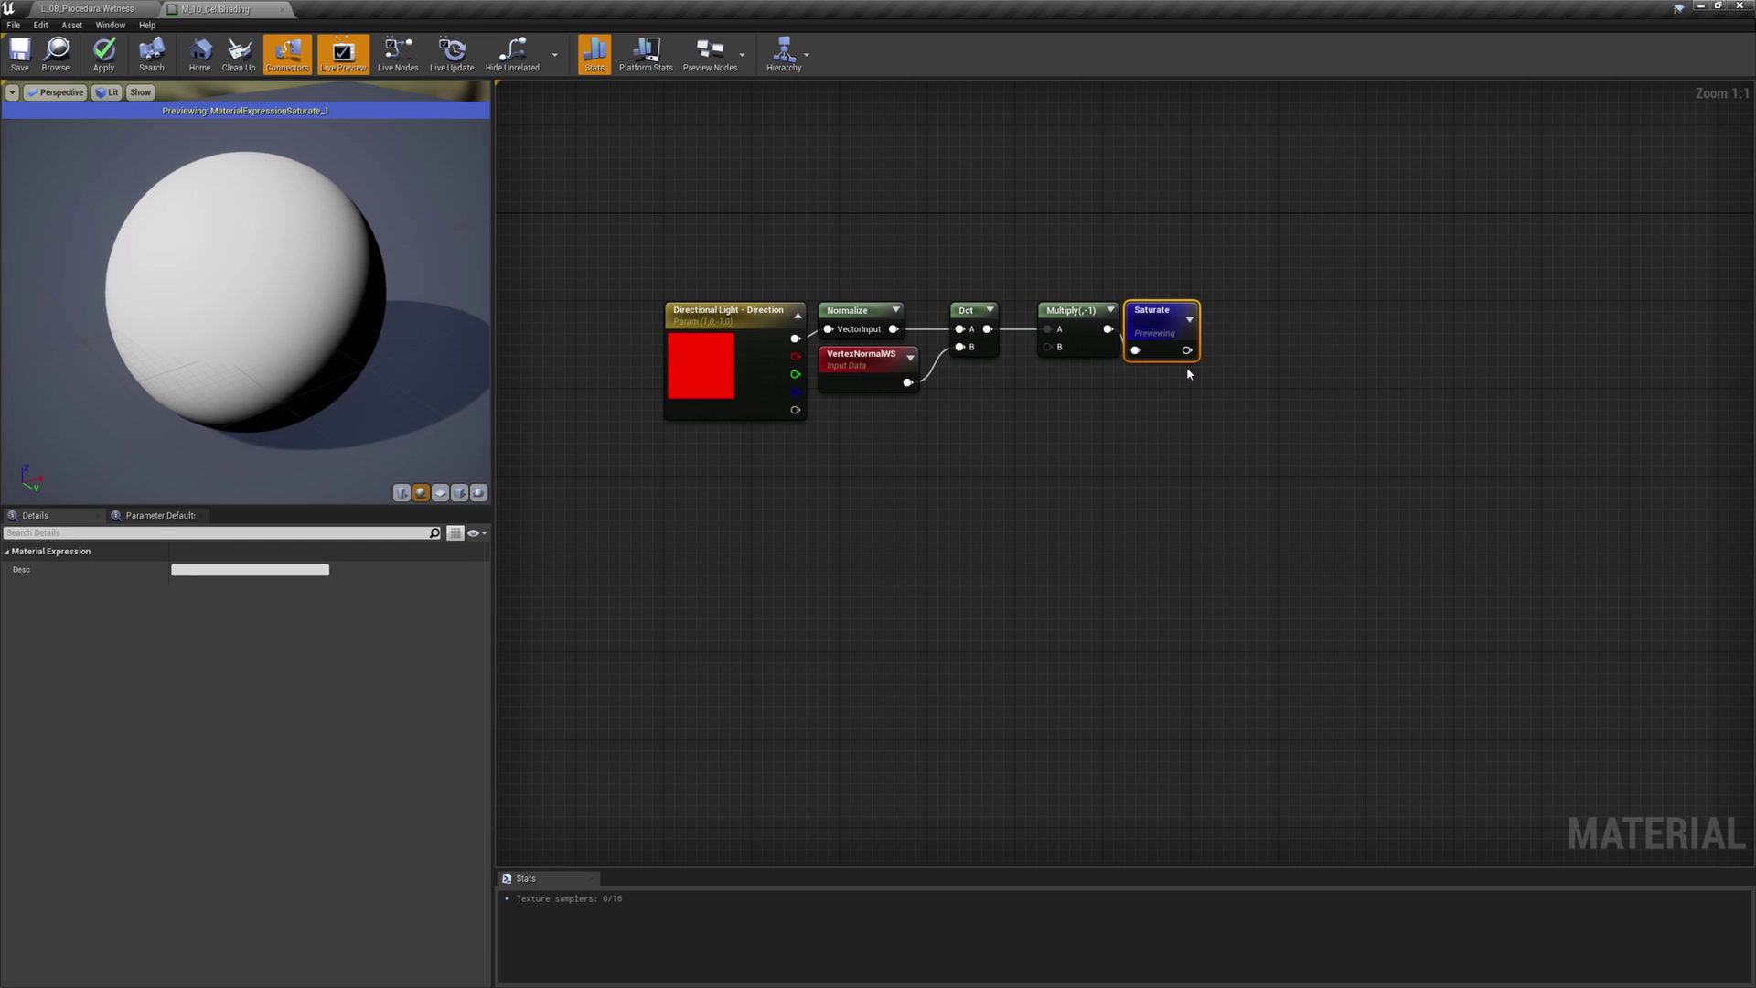
pyautogui.moveTo(366, 274)
pyautogui.mouseDown()
pyautogui.moveTo(91, 304)
pyautogui.moveTo(105, 314)
pyautogui.mouseUp()
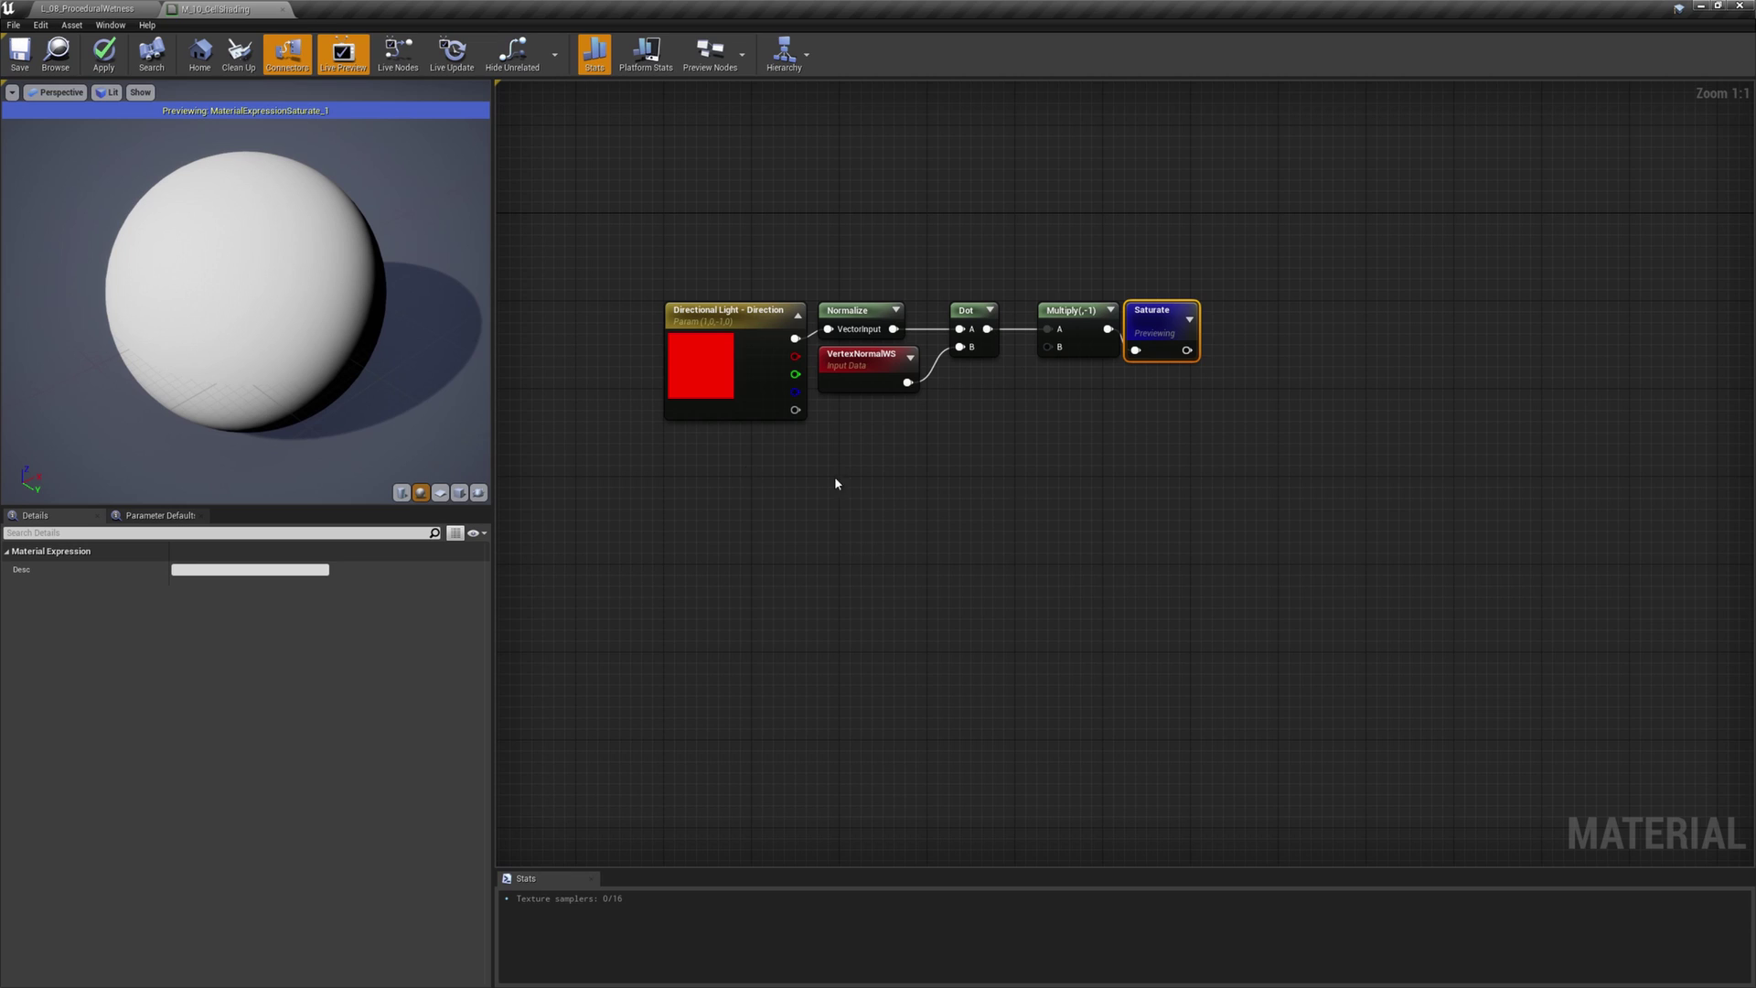
pyautogui.click(1319, 450)
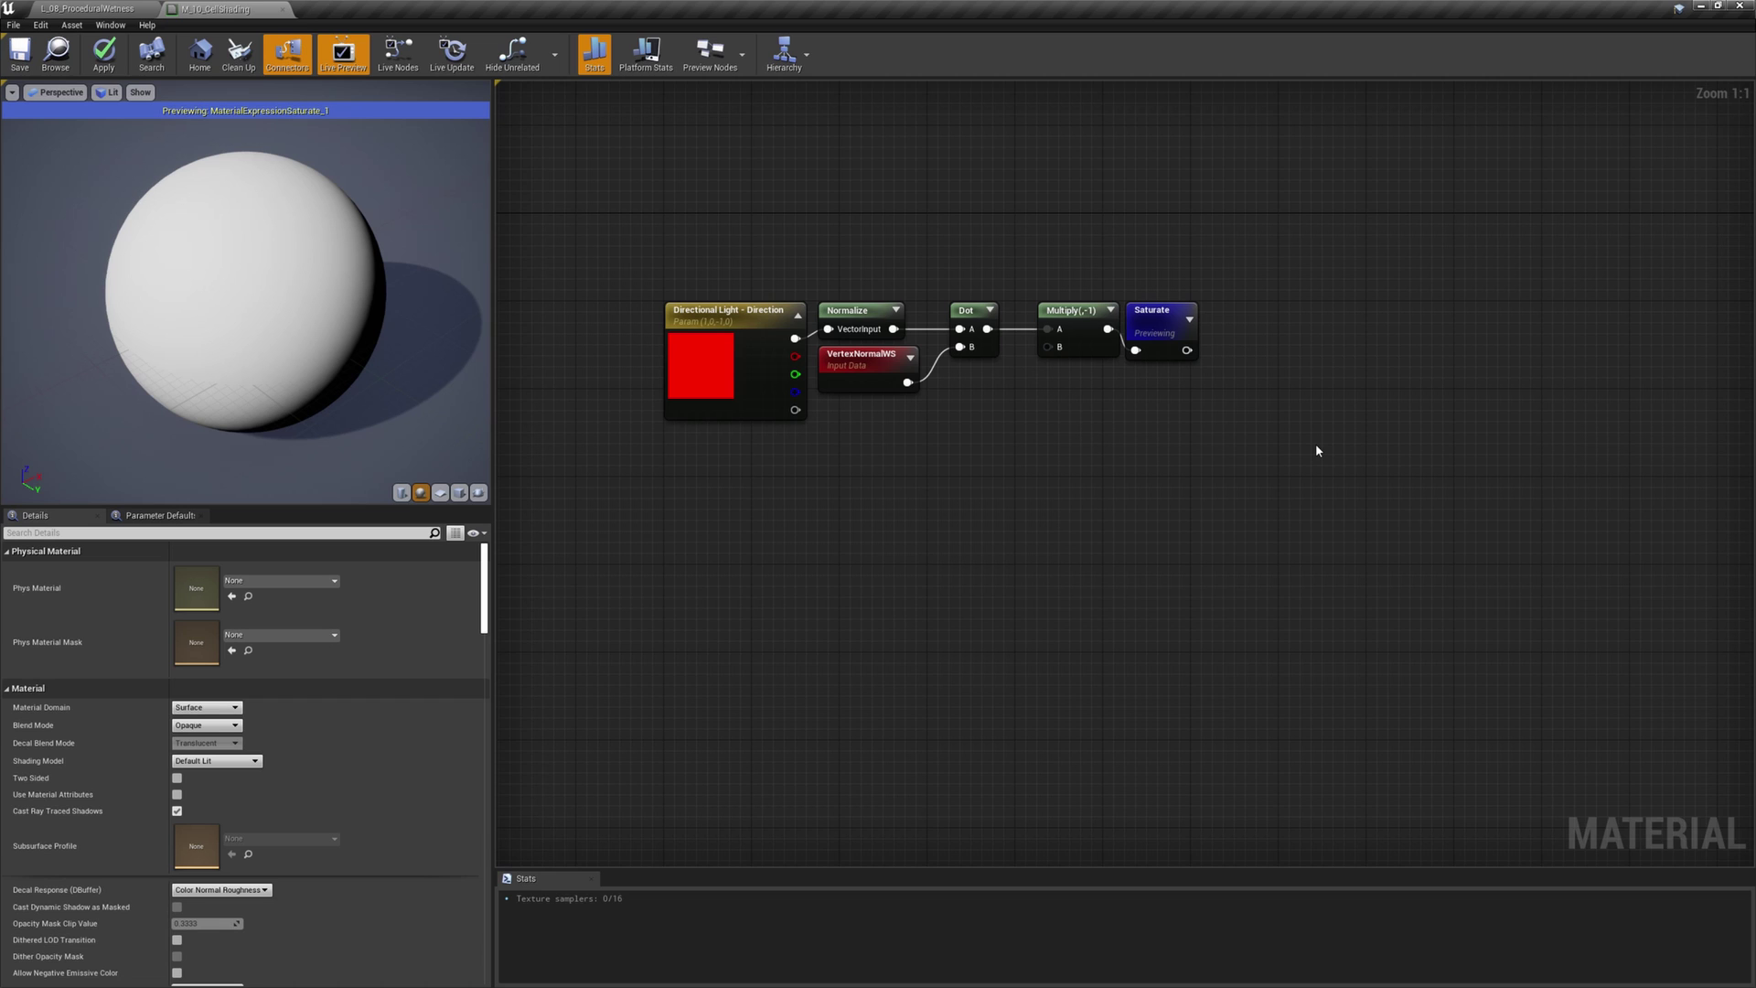
# Step: Add two If nodes well beyond the Saturate node and stack them one above the other
pyautogui.moveTo(1315, 442); pyautogui.dragTo(1126, 430, button='right')
pyautogui.press('i')
pyautogui.click(1388, 294)
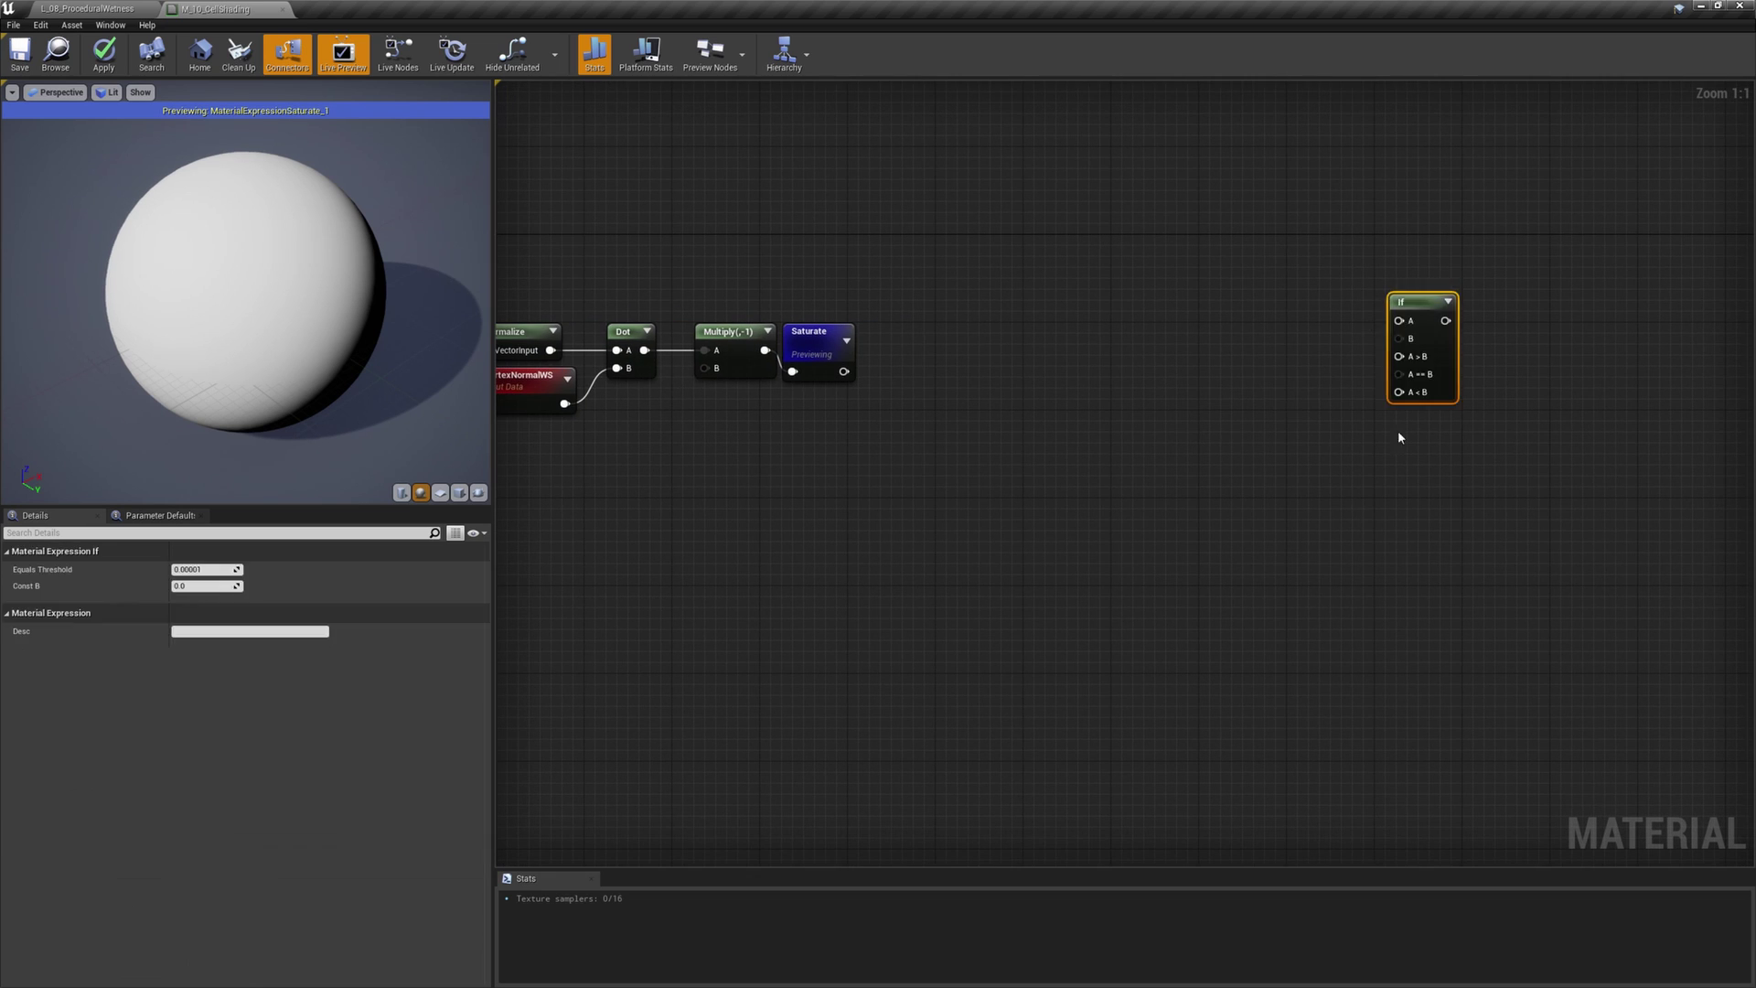
pyautogui.click(1399, 440)
pyautogui.moveTo(1403, 297); pyautogui.dragTo(1390, 305)
pyautogui.moveTo(1413, 441); pyautogui.dragTo(1391, 458)
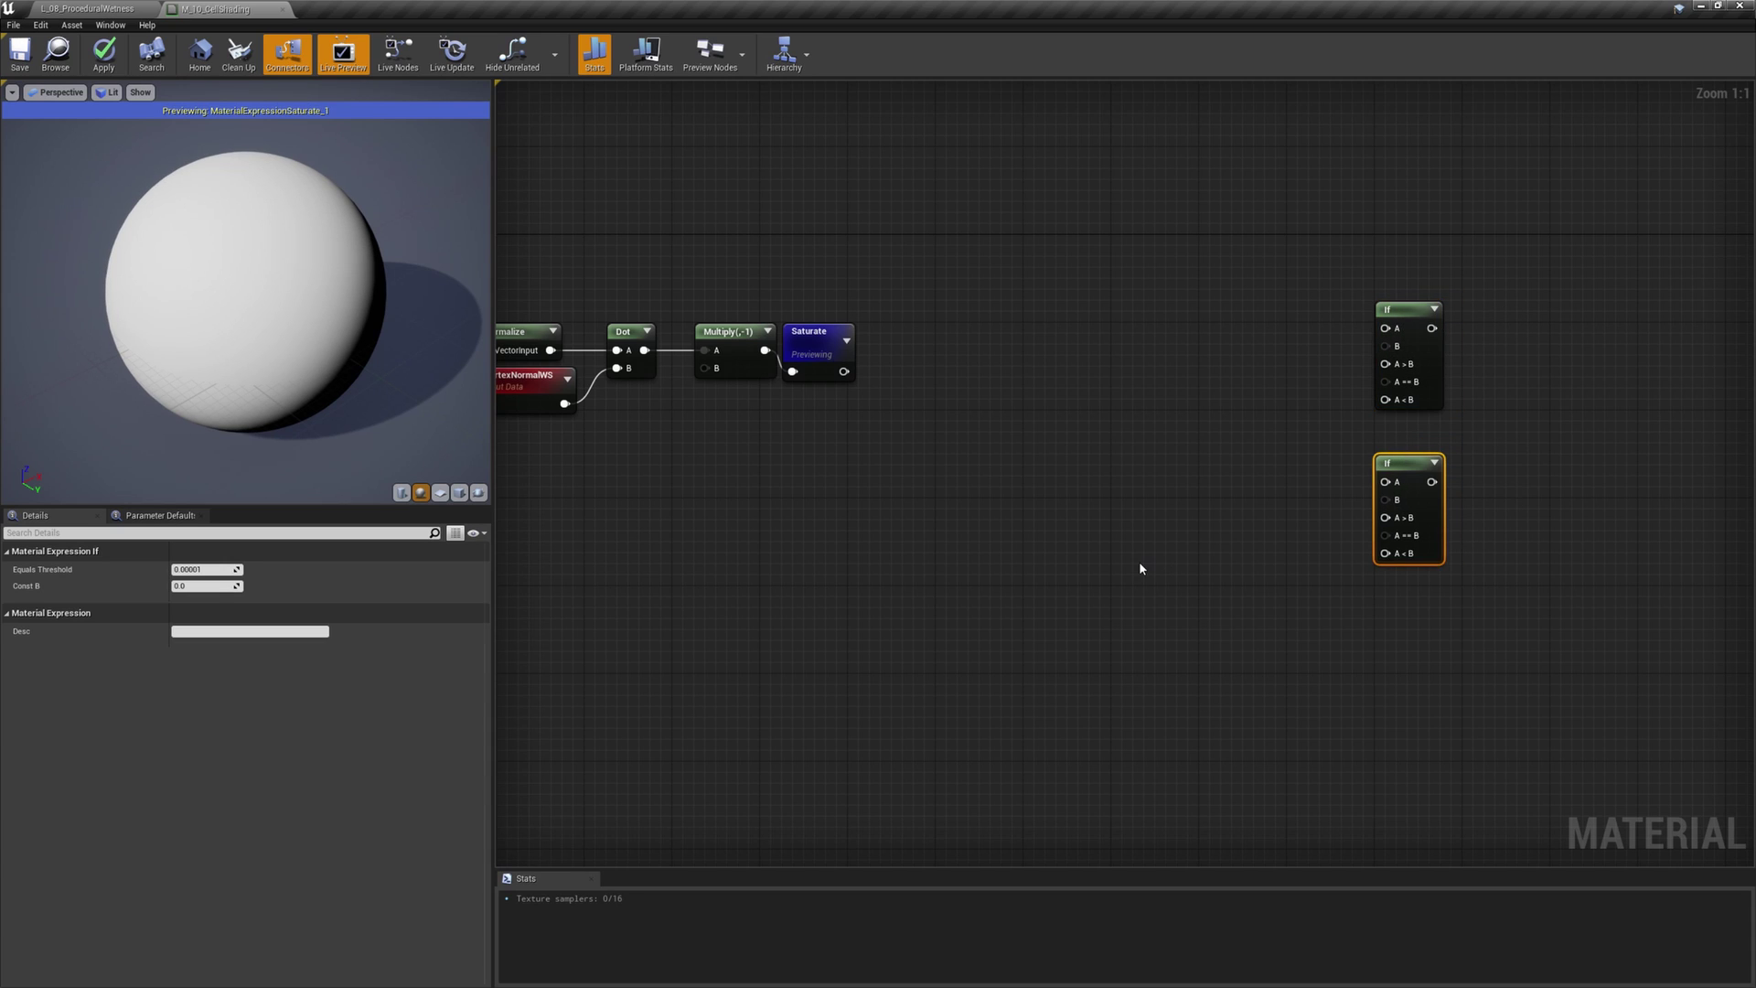
# Step: Add a vector parameter named "Highlight Color" between the Saturate node and the If nodes
pyautogui.click(1140, 568)
pyautogui.click(1020, 414)
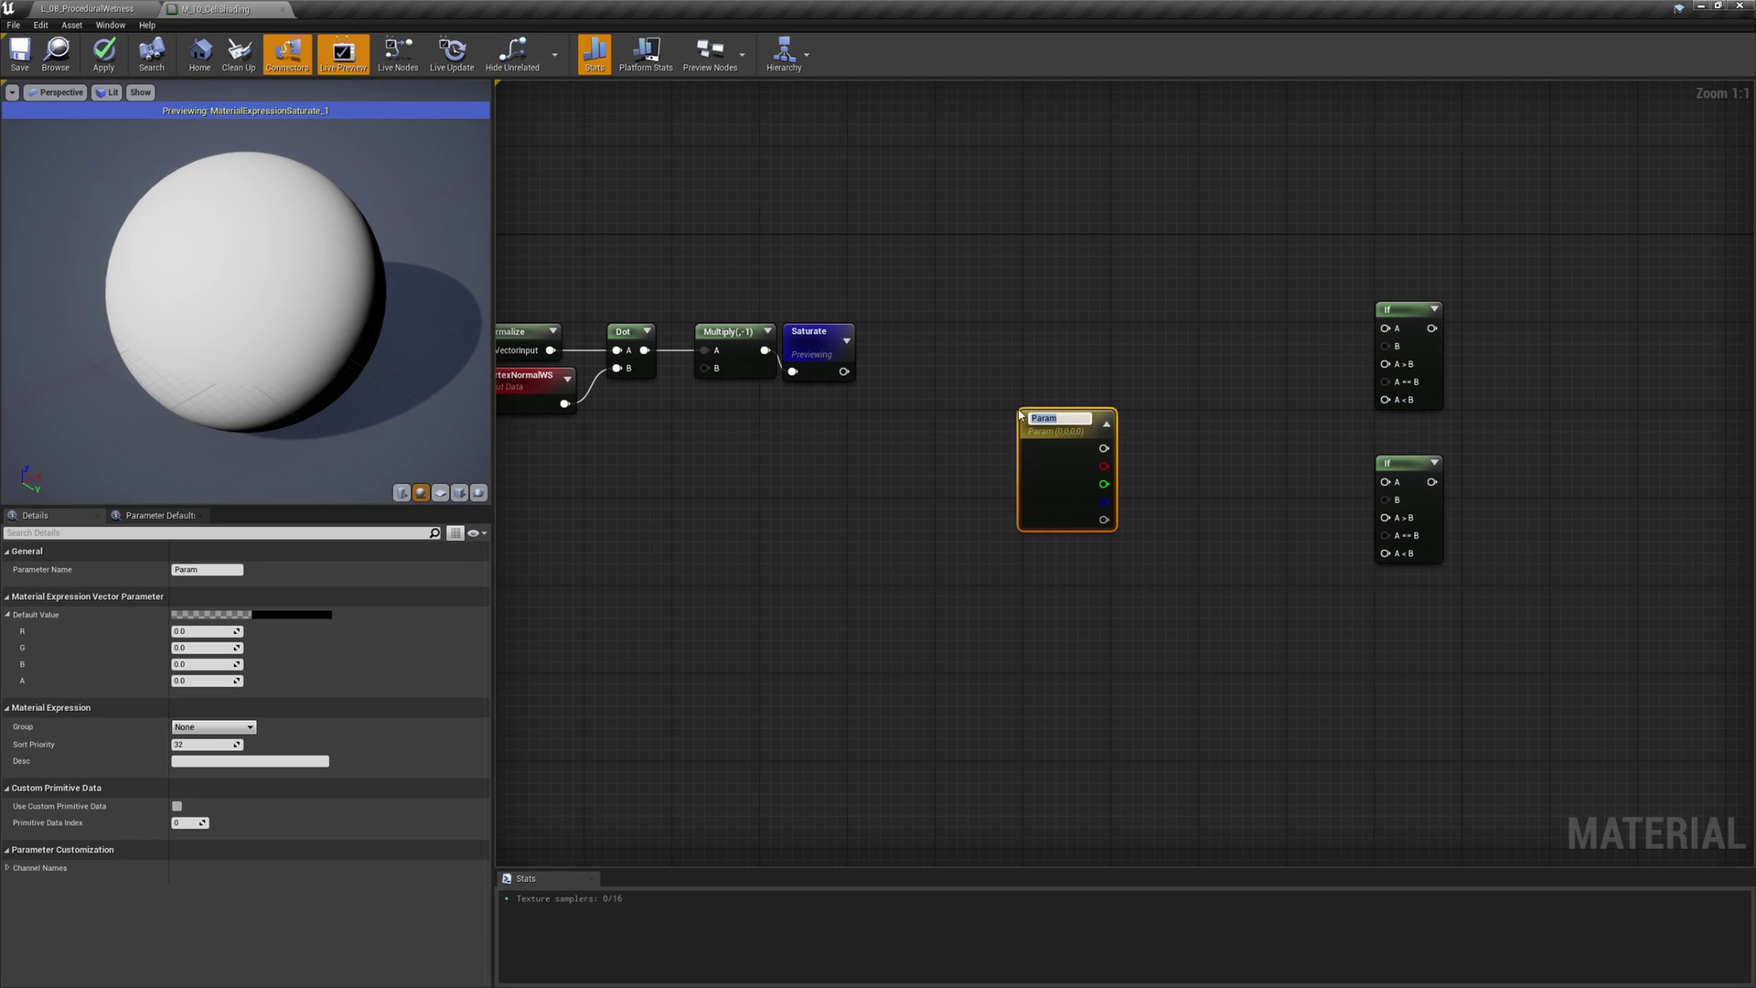
pyautogui.write('Highlight Color')
pyautogui.press('Return')
# Step: Set the Highlight Color default value to R 0.5, G 0.8 and B 0.35
pyautogui.click(208, 631)
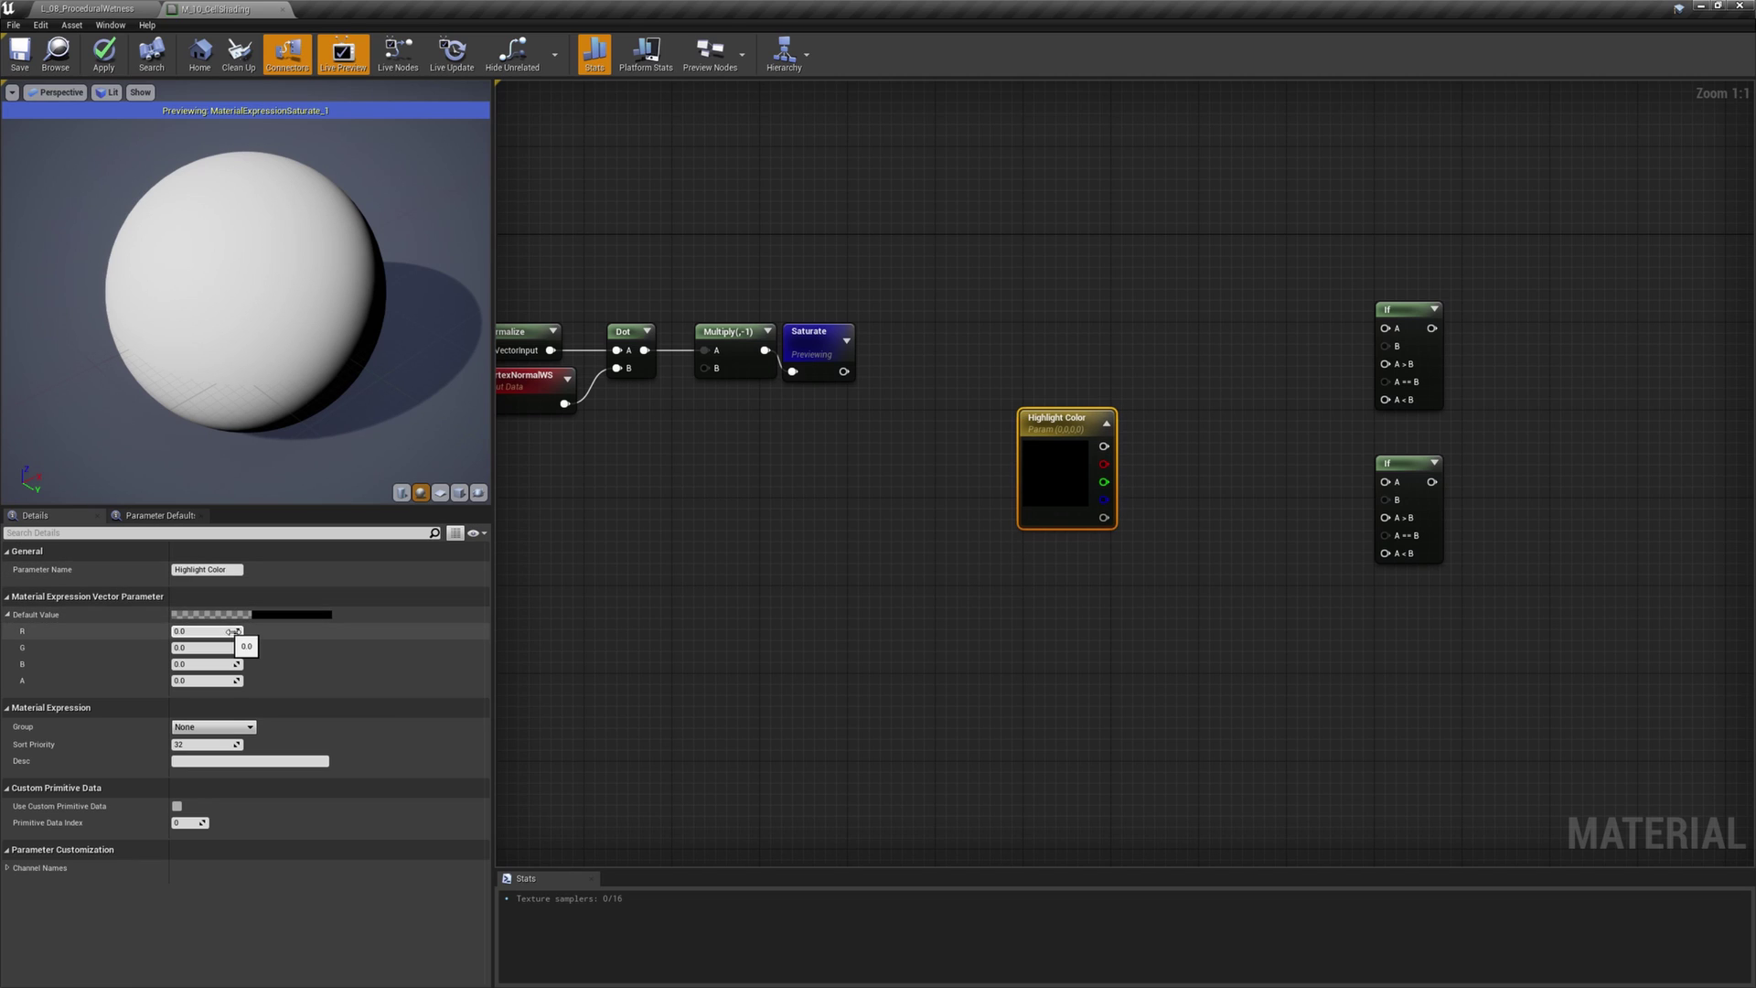
pyautogui.write('0.5')
pyautogui.press('Tab')
pyautogui.write('0')
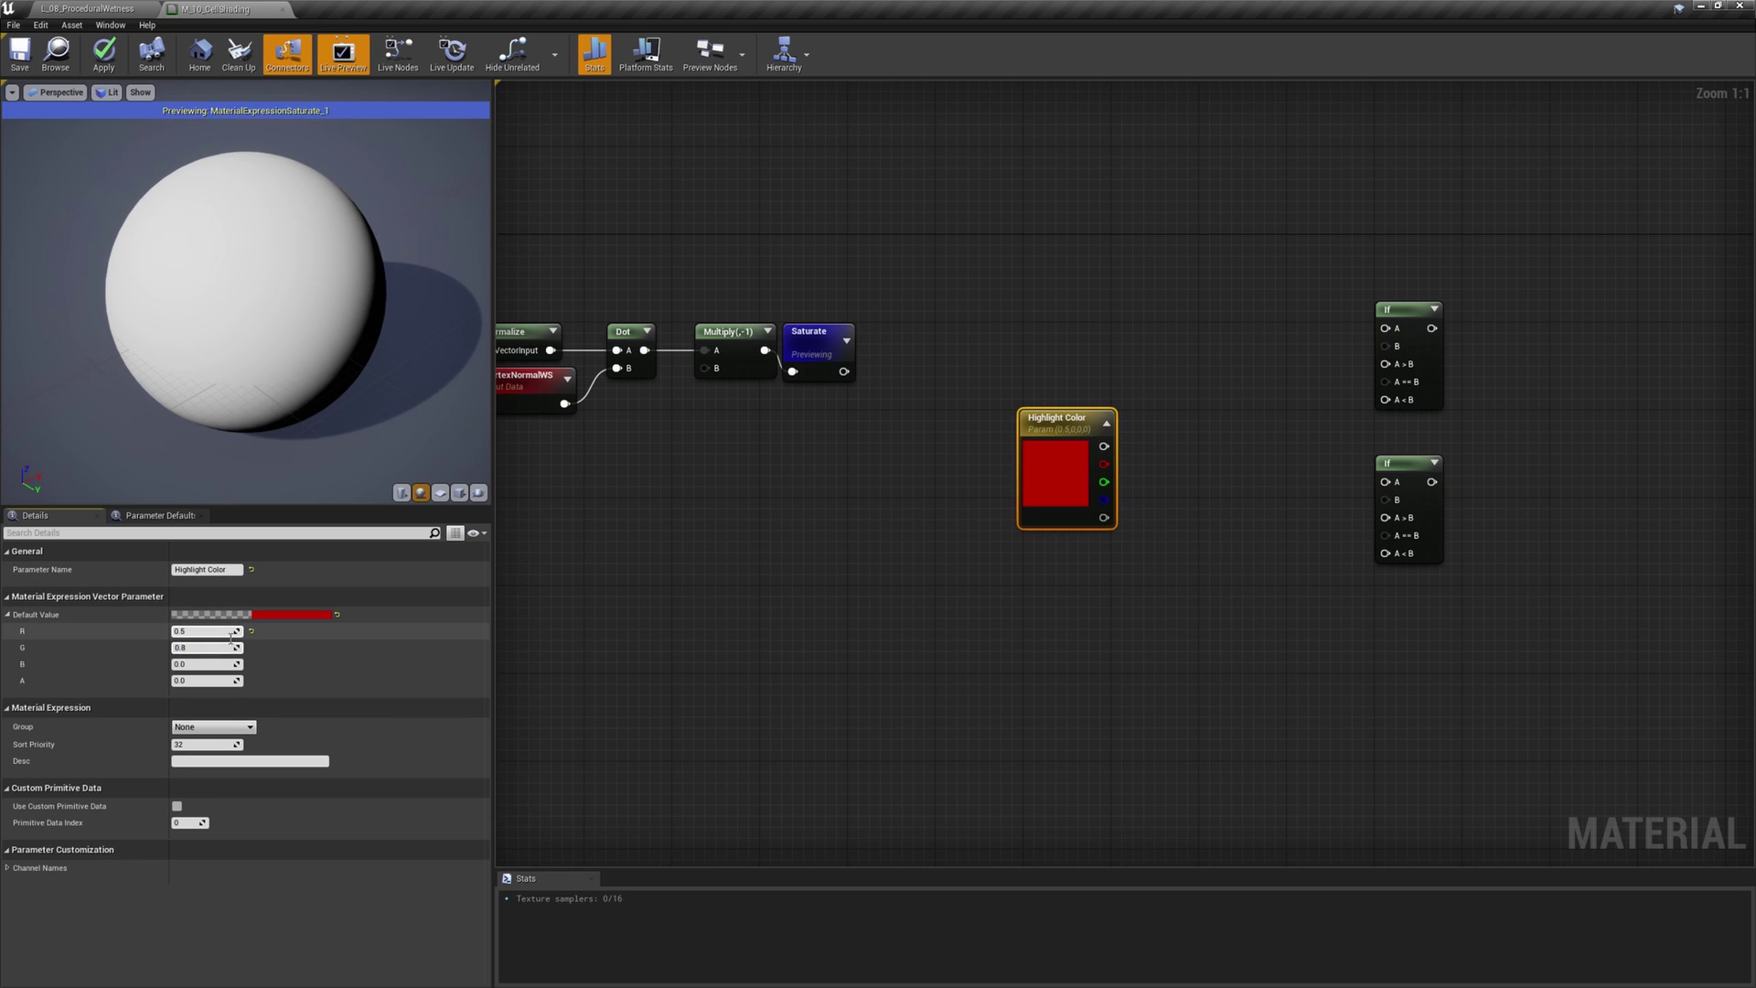
pyautogui.press('Tab')
pyautogui.write('0.35')
pyautogui.press('Return')
# Step: Add a vector parameter named "Key Color" below the Highlight Color node
pyautogui.click(856, 628)
pyautogui.press('v')
pyautogui.click(1020, 559)
pyautogui.write('v')
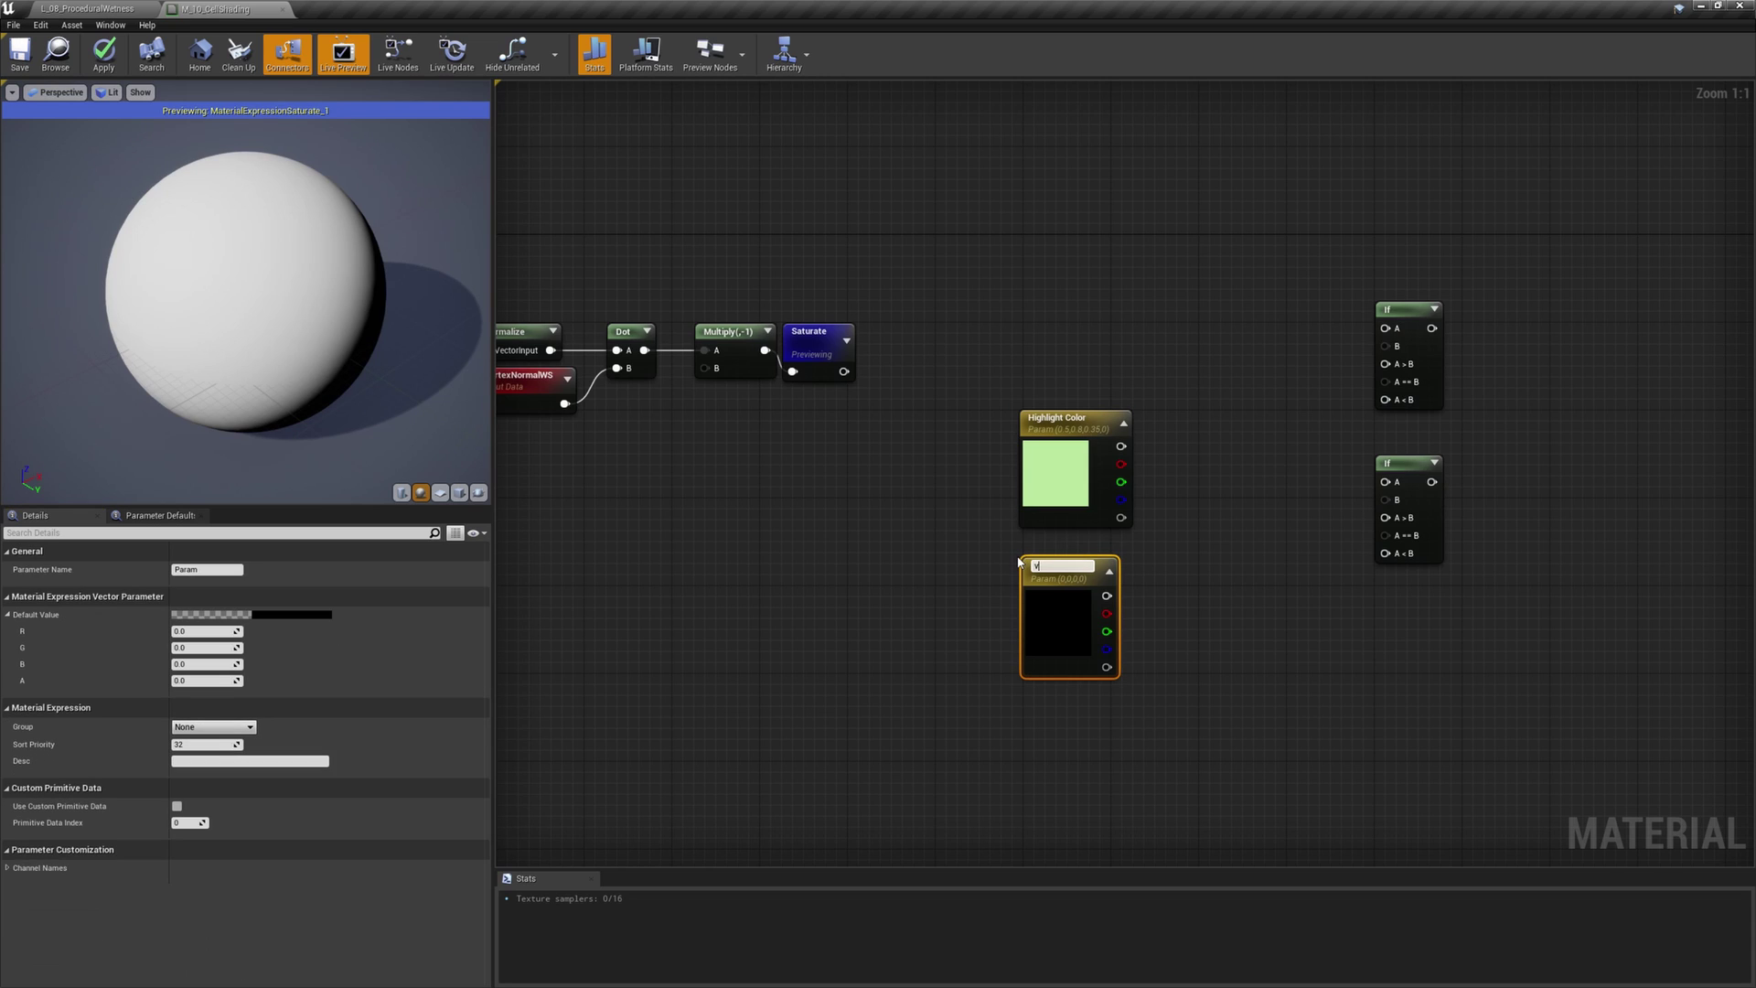
pyautogui.write('Key Color')
pyautogui.press('Return')
# Step: Set the Key Color default value to R 0.08, G 0.6 and B 0.1
pyautogui.click(207, 631)
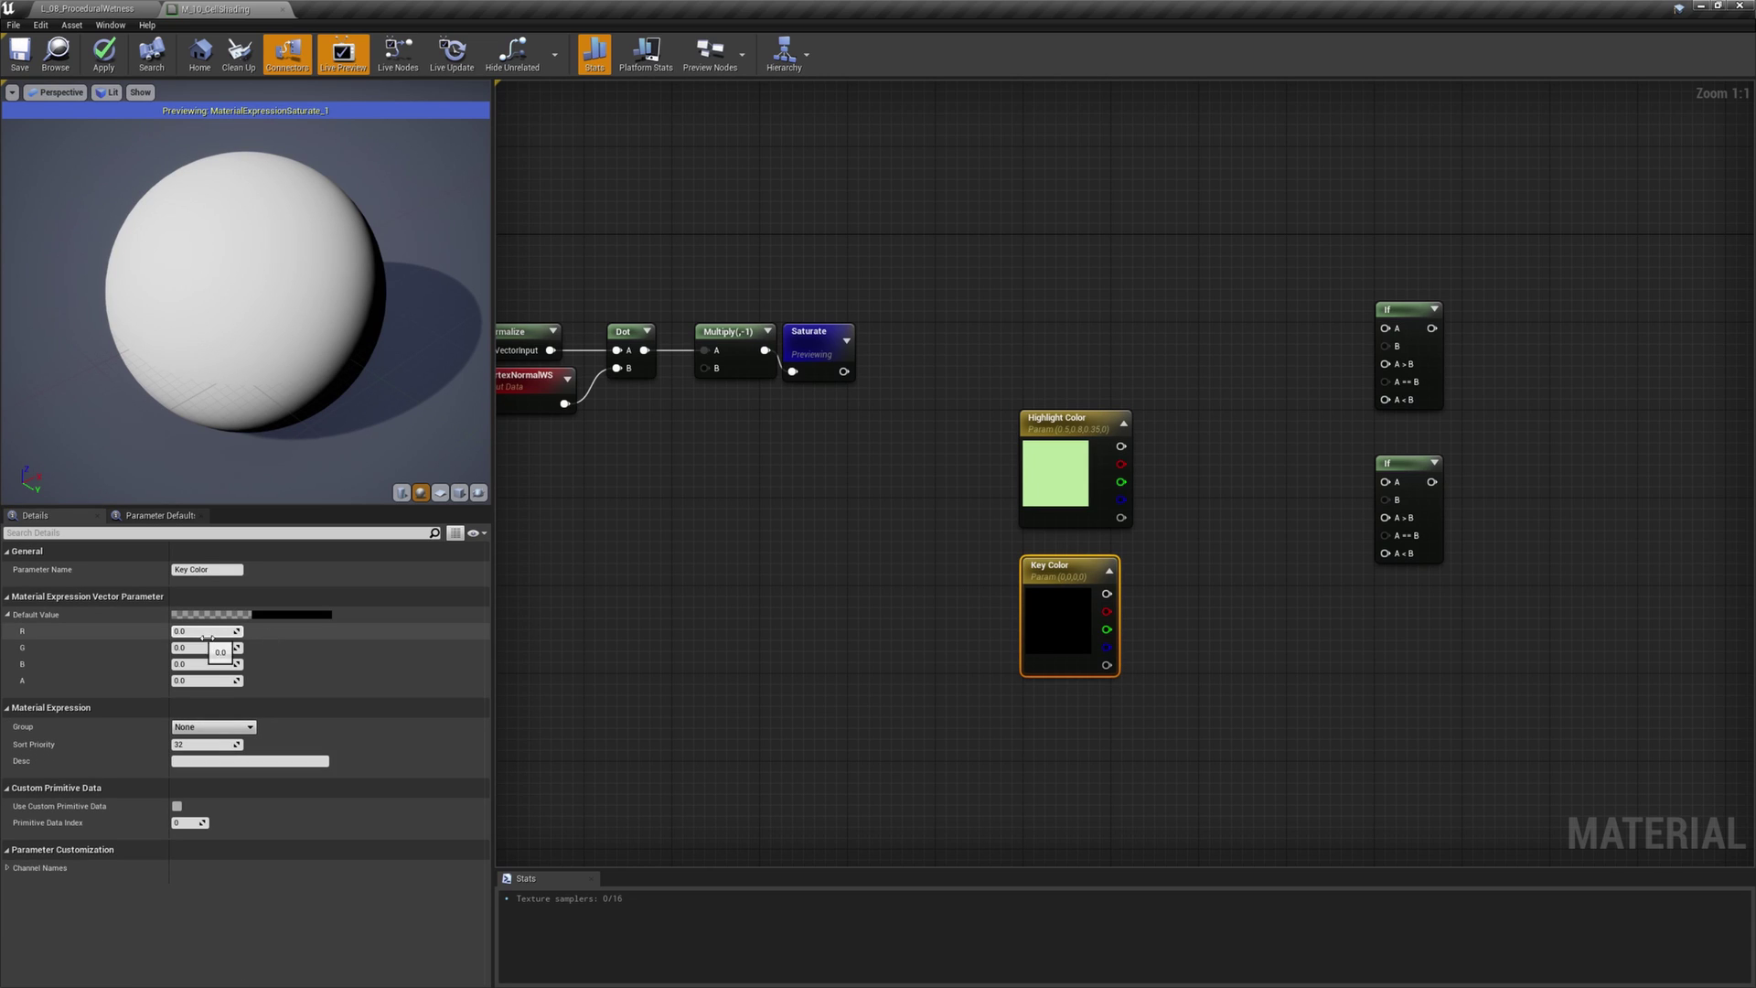
pyautogui.write('0.08')
pyautogui.press('Tab')
pyautogui.write('0.6')
pyautogui.press('Tab')
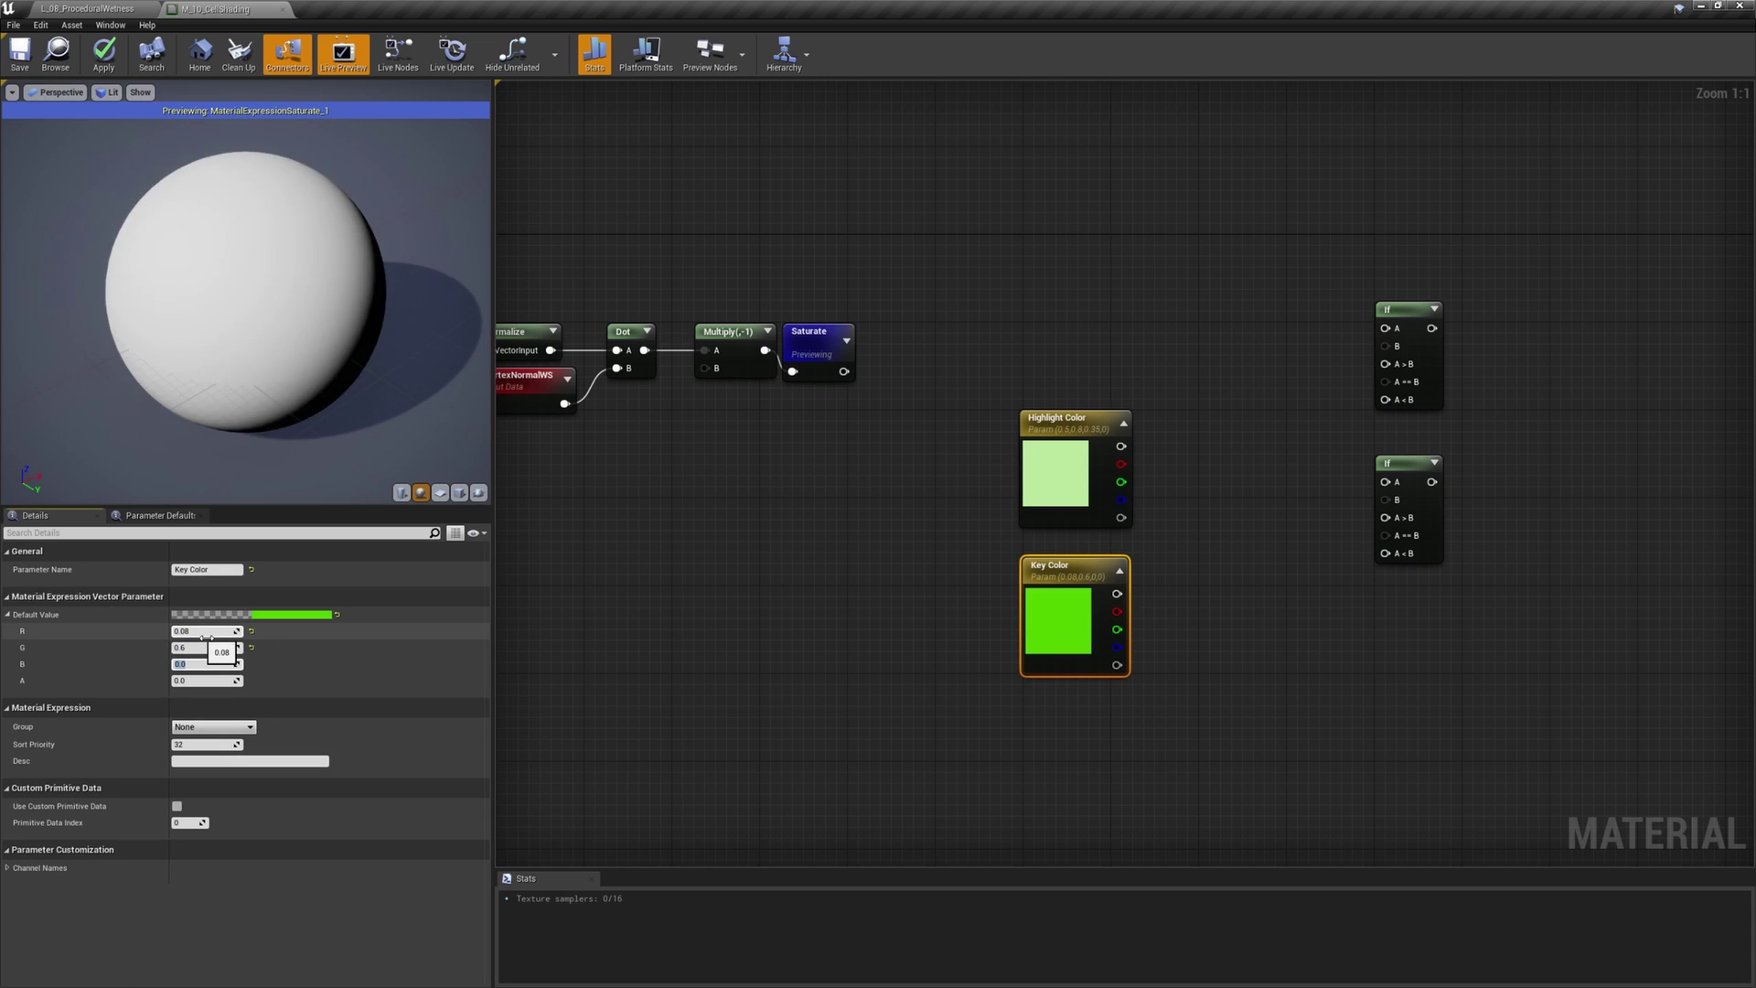
pyautogui.write('0.1')
pyautogui.press('Return')
# Step: Add a vector parameter named "Shade Color" below the Key Color node
pyautogui.click(1028, 731)
pyautogui.click(1027, 735)
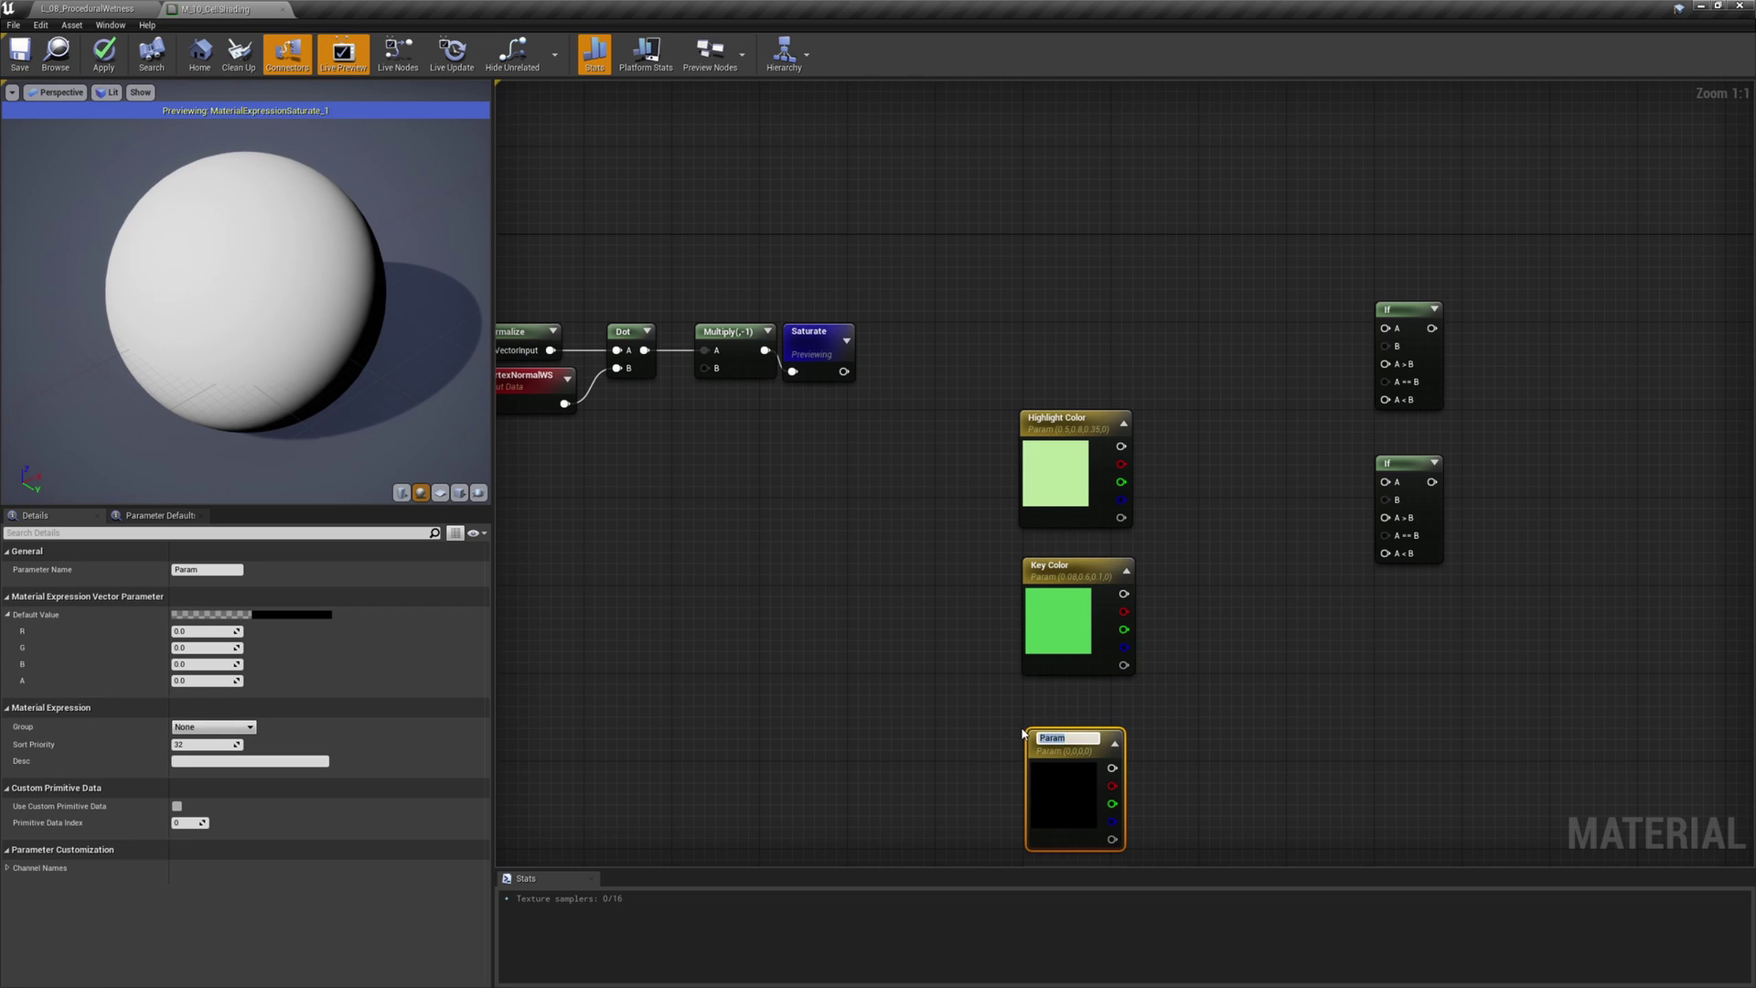
pyautogui.write('Shade Color')
pyautogui.press('Return')
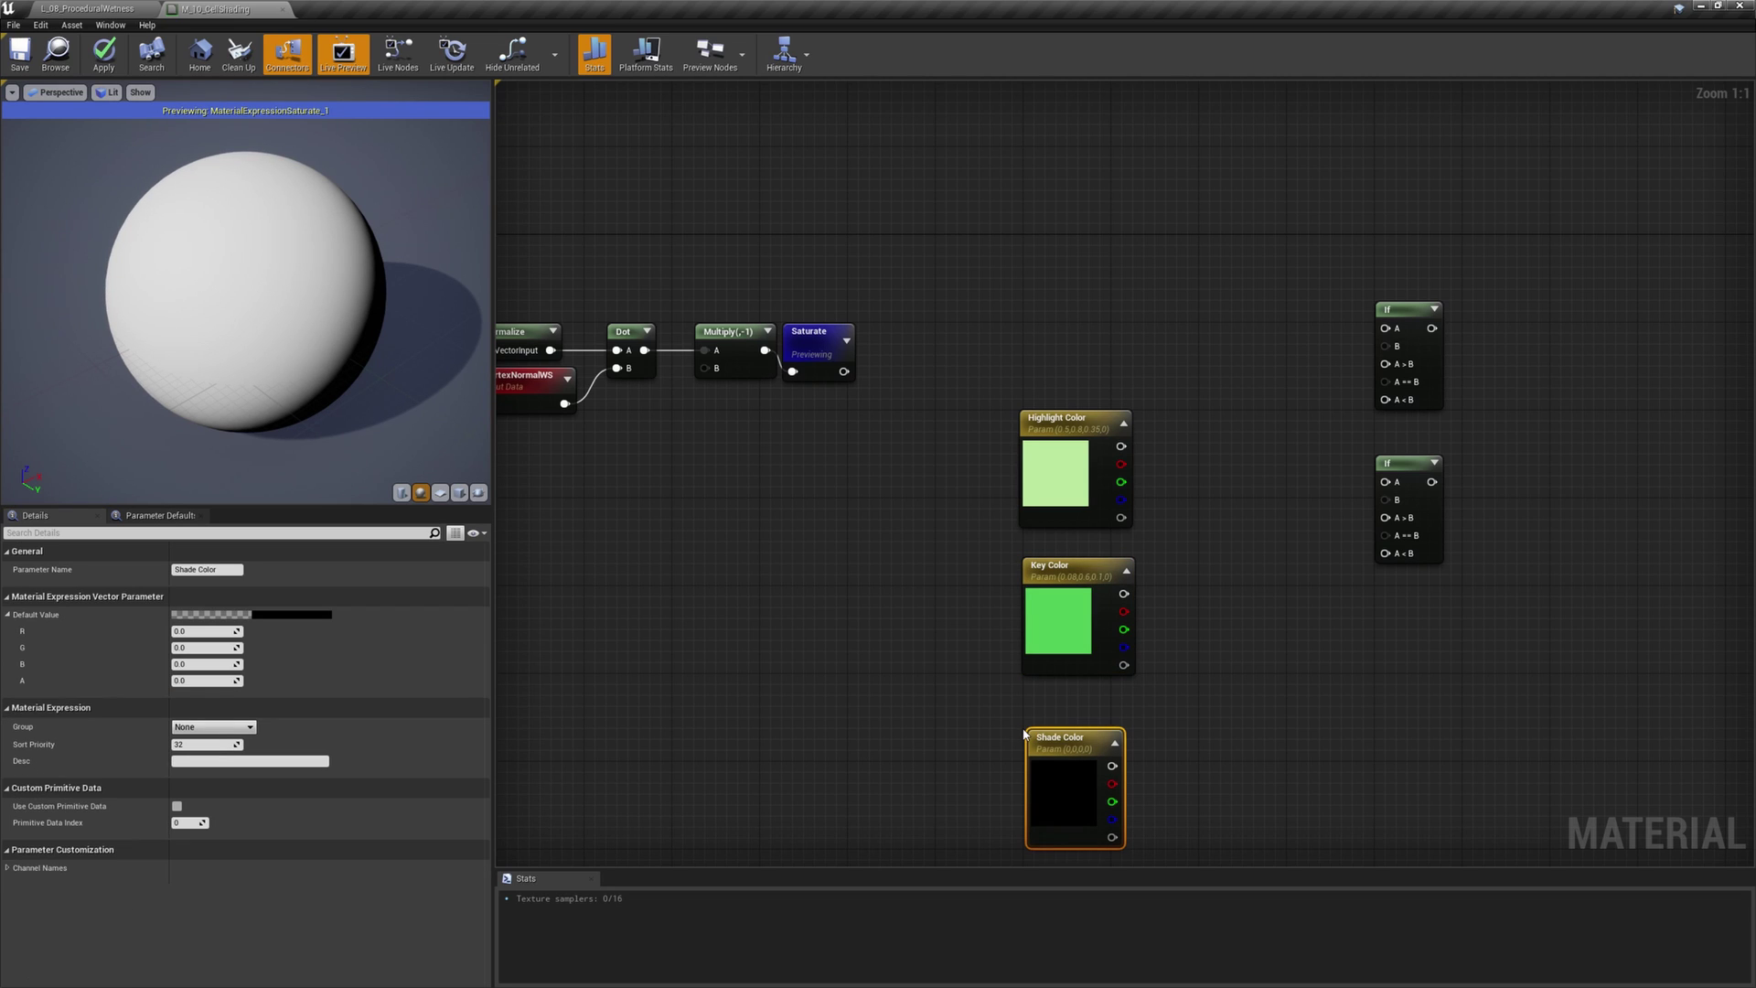
# Step: Set the Shade Color default value to R 0.04, G 0.3 and B 0.1
pyautogui.click(229, 632)
pyautogui.write('0.04')
pyautogui.press('Tab')
pyautogui.write('0.3')
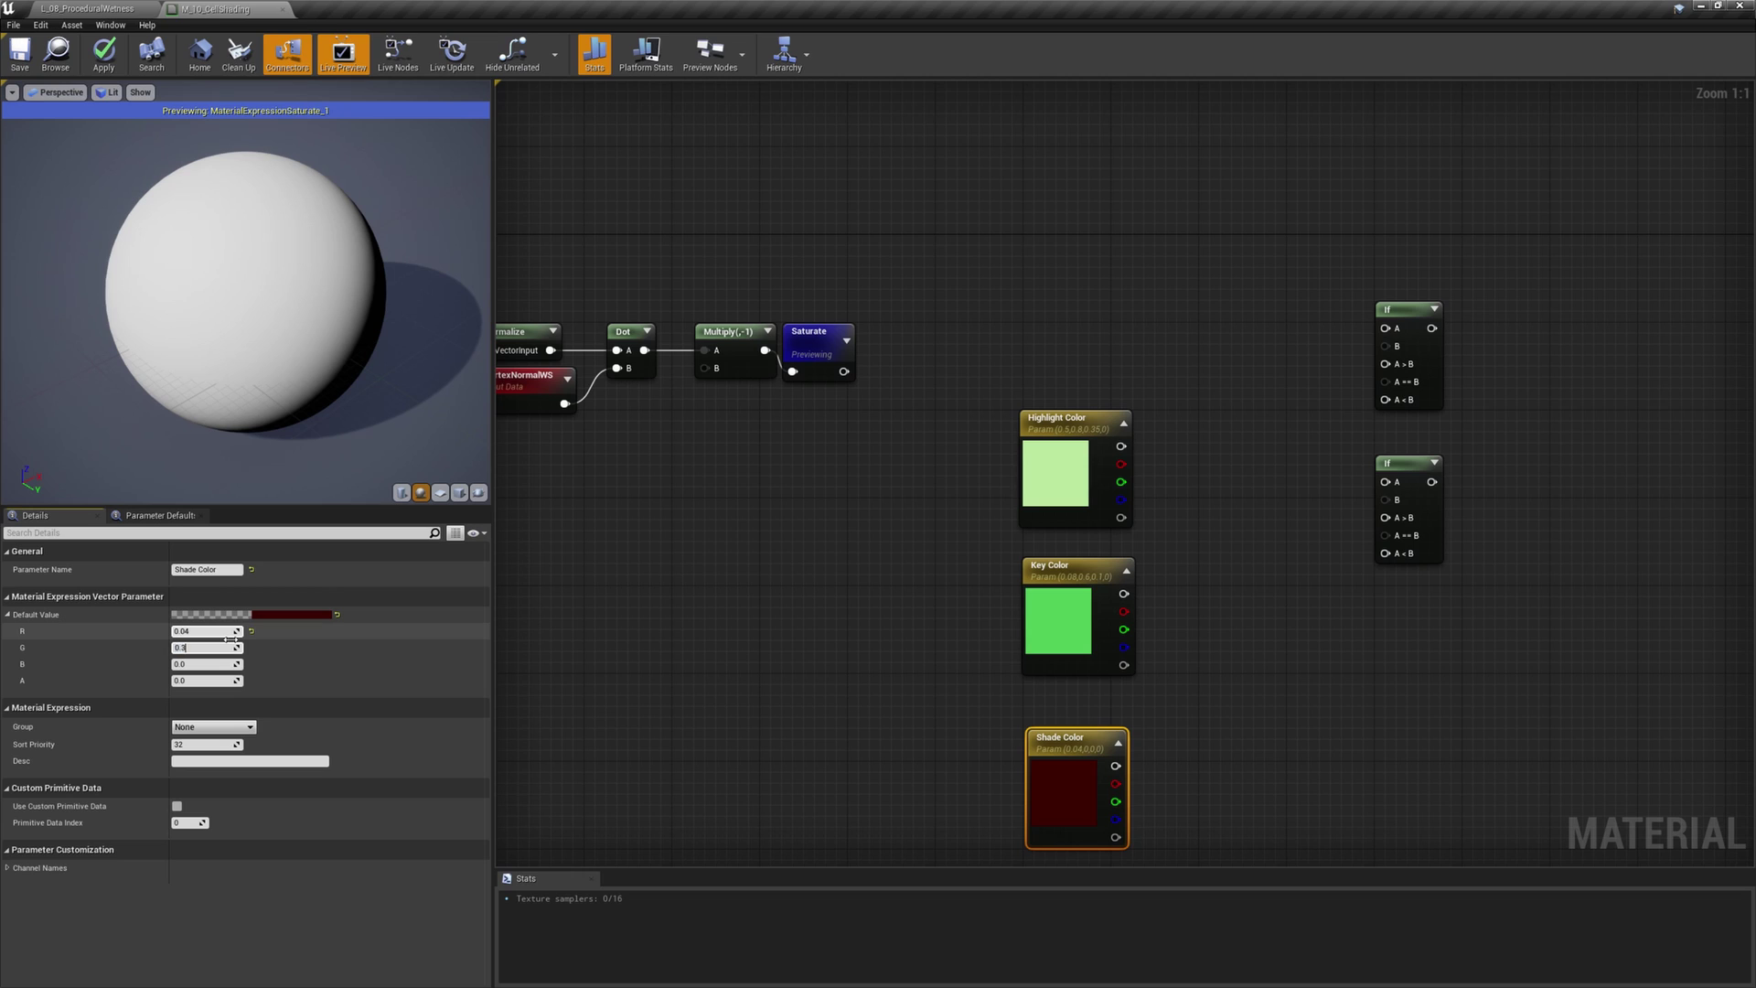
pyautogui.press('Tab')
pyautogui.write('0.1')
pyautogui.press('Return')
# Step: Align the Highlight Color, Key Color and Shade Color nodes in one tight vertical column
pyautogui.moveTo(1102, 462); pyautogui.dragTo(1116, 451)
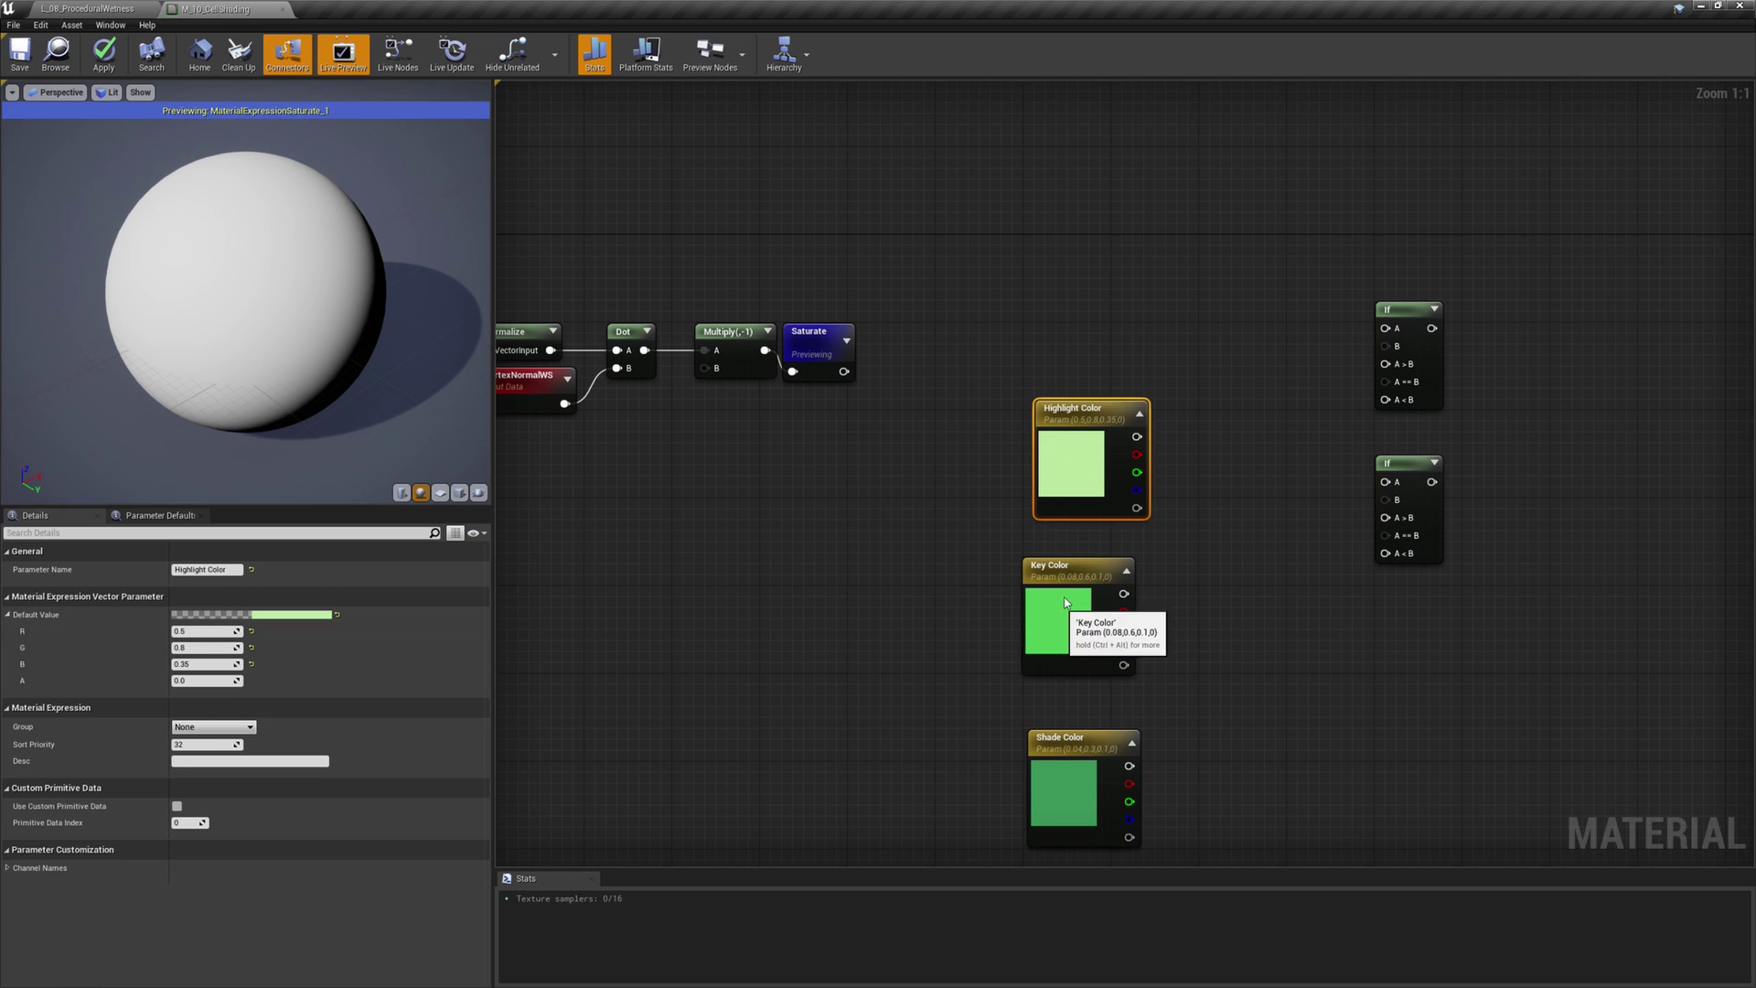
pyautogui.moveTo(1064, 599); pyautogui.dragTo(1076, 561)
pyautogui.moveTo(1059, 782); pyautogui.dragTo(1068, 694)
# Step: Add a scalar parameter named "Highlight Threshold" above the upper If node
pyautogui.click(1260, 436)
pyautogui.press('s')
pyautogui.click(1342, 244)
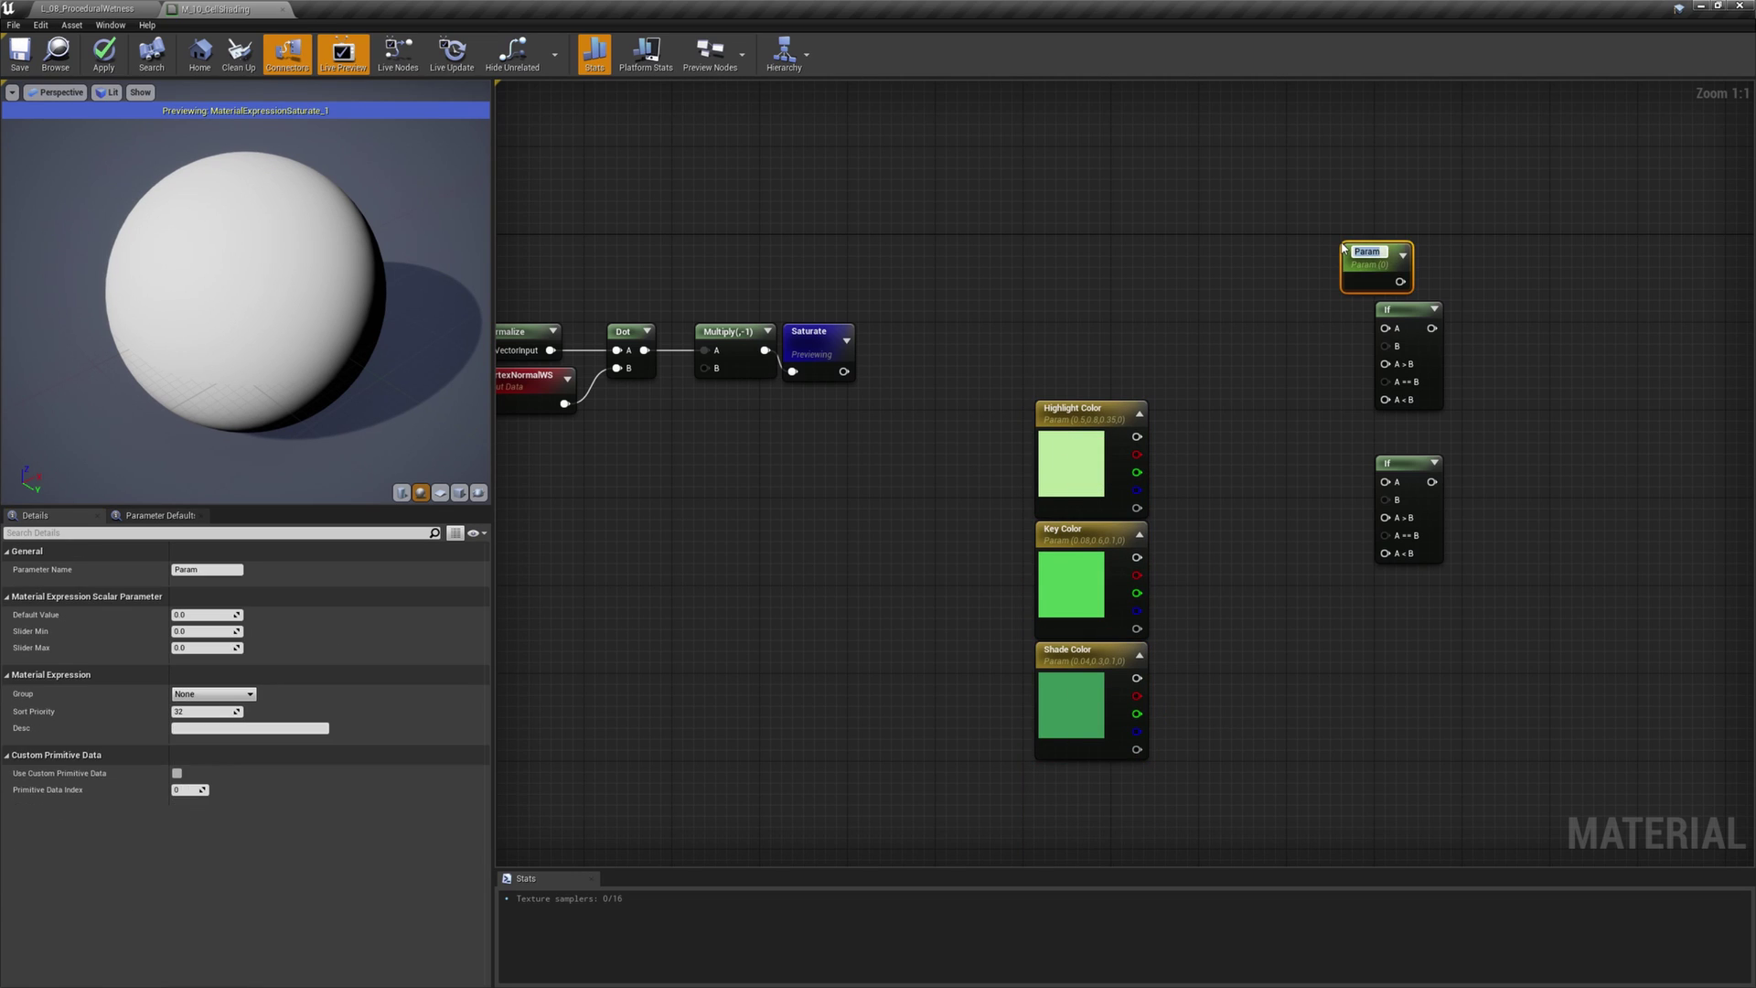
pyautogui.write('Highlight Threshold')
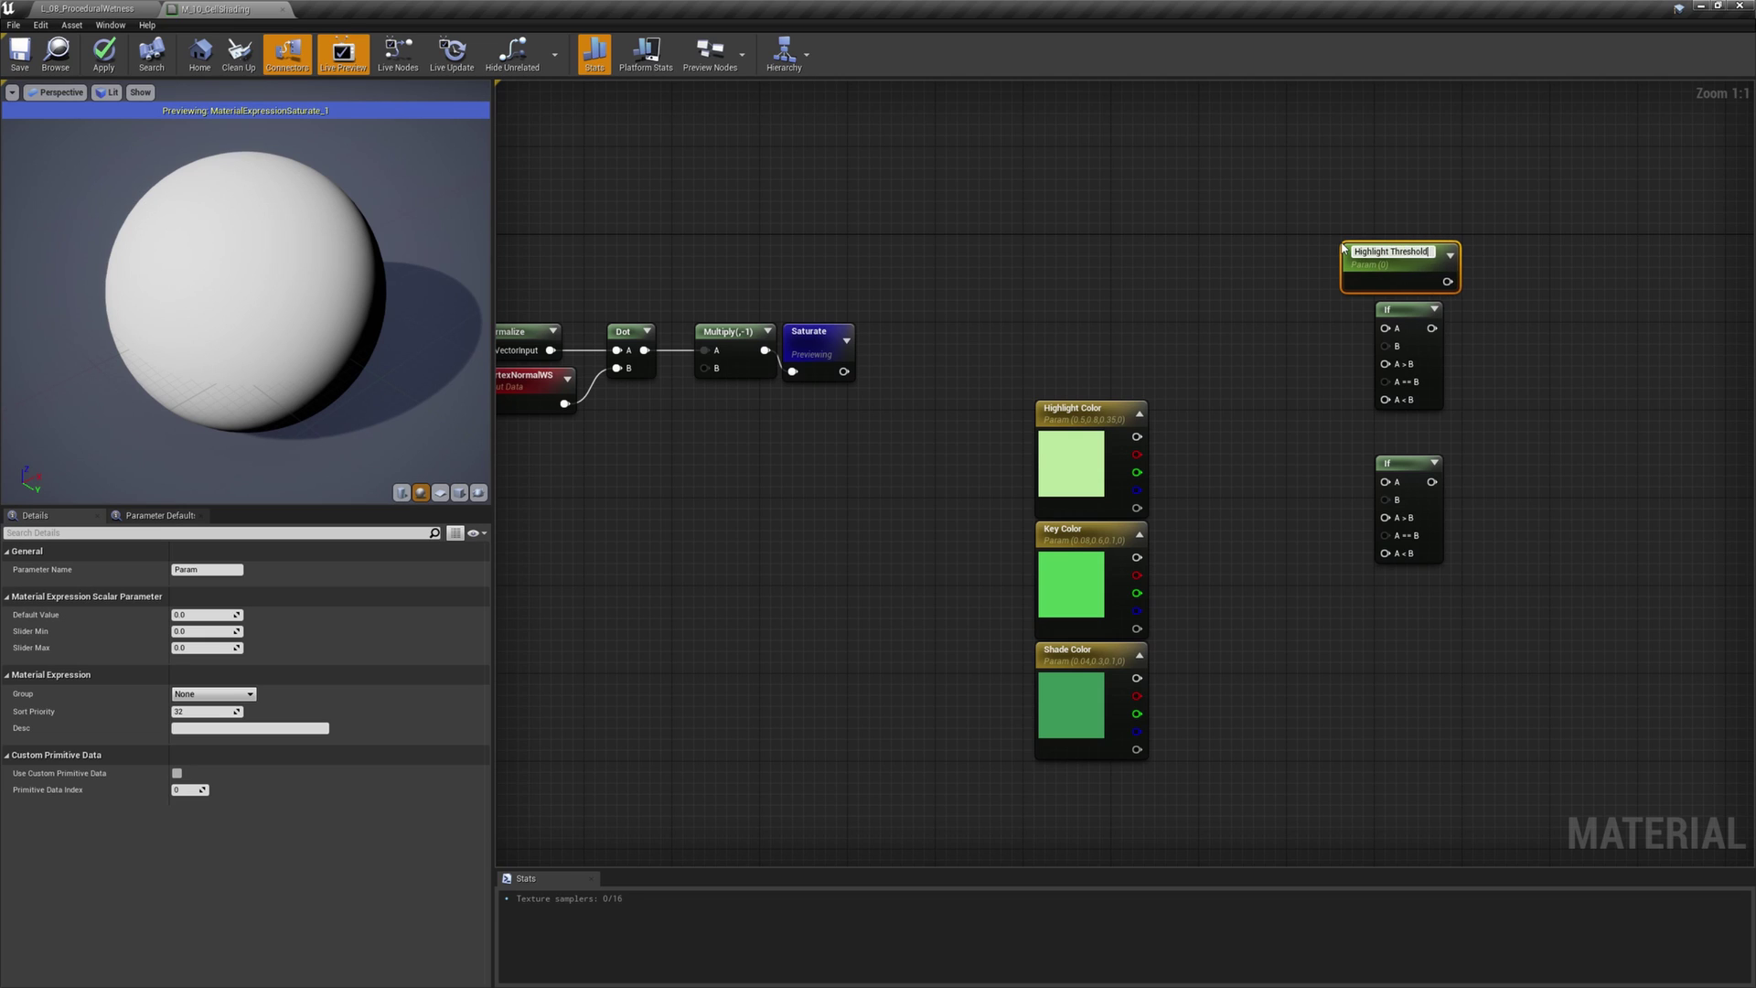
pyautogui.press('Return')
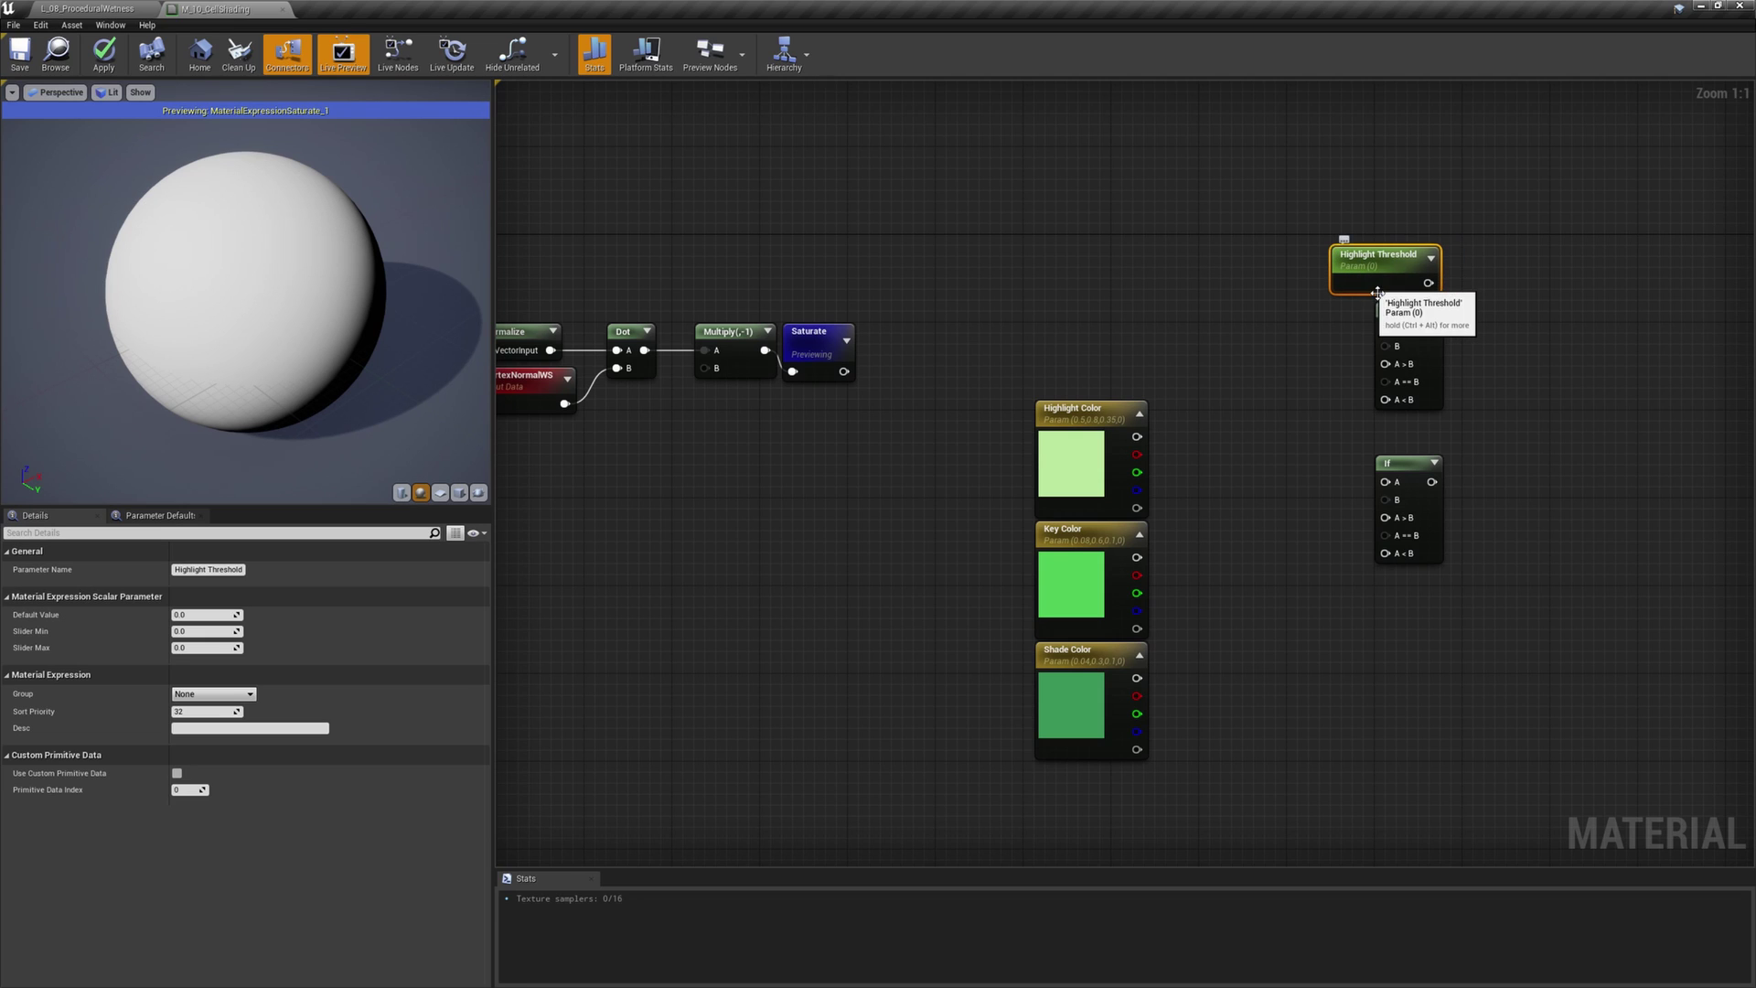
# Step: Set the Highlight Threshold default value to 0.9 and add a scalar parameter named "Shade Threshold" between the two If nodes
pyautogui.click(227, 616)
pyautogui.write('0.9')
pyautogui.click(1306, 427)
pyautogui.press('s')
pyautogui.click(1329, 413)
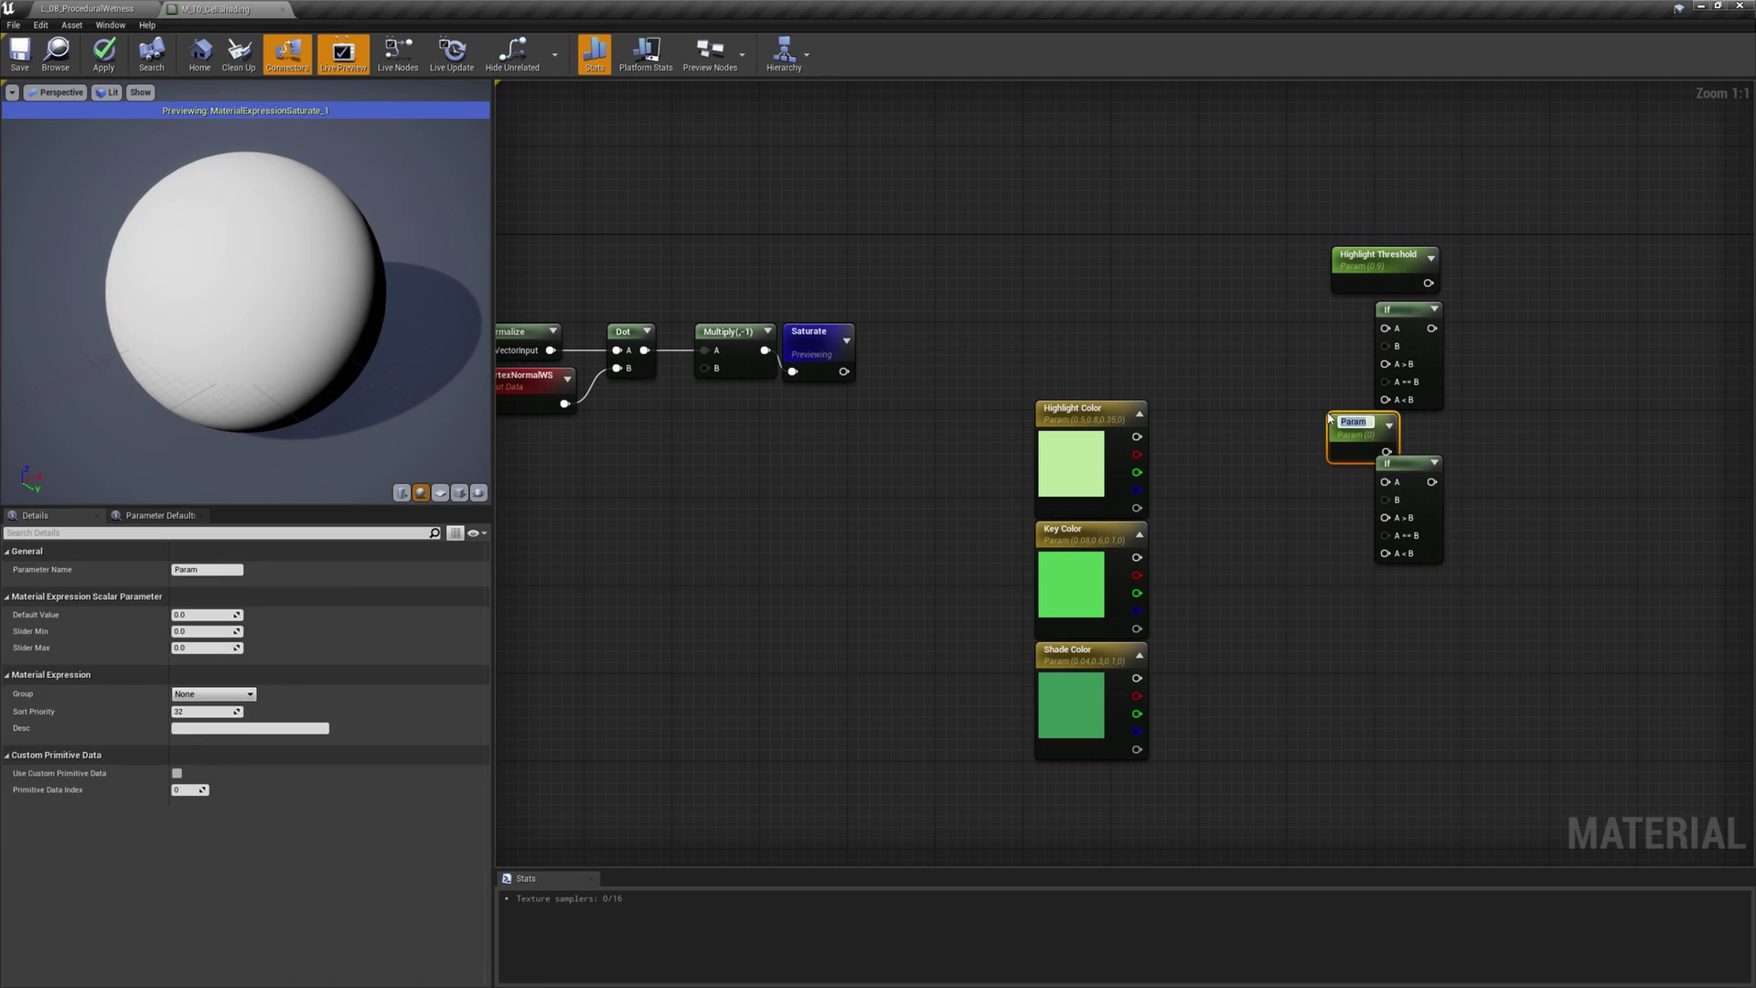
pyautogui.write('Shade Threshold')
pyautogui.press('Return')
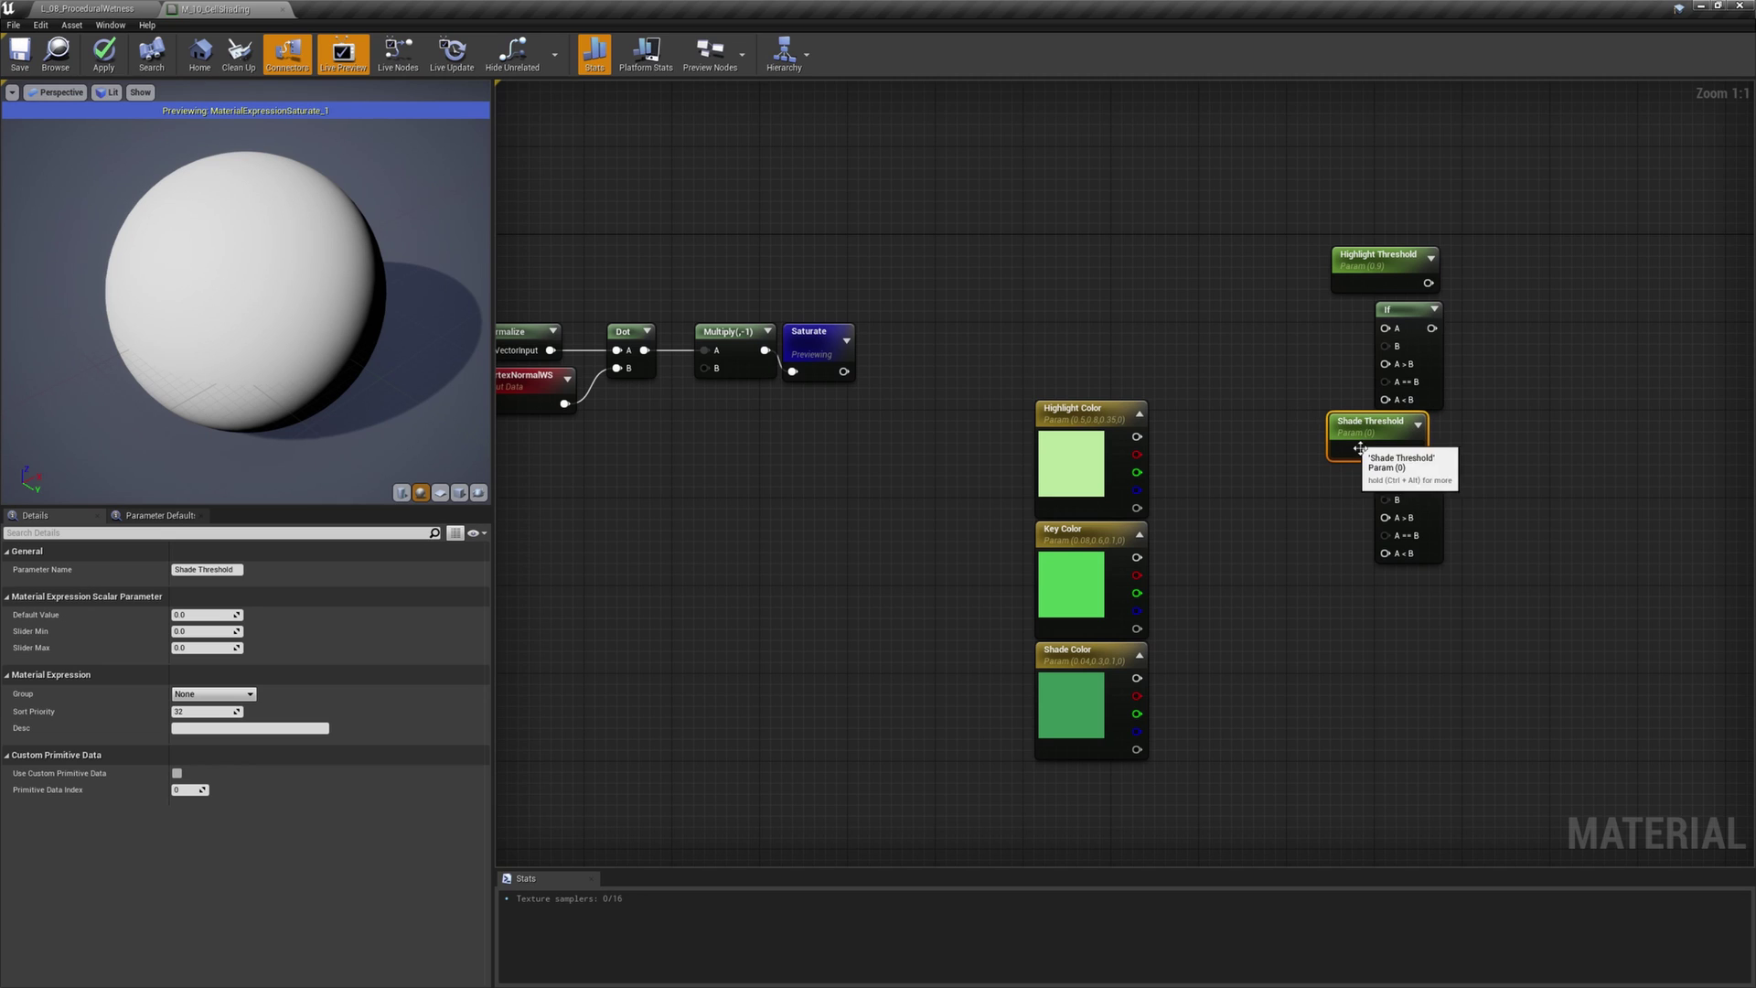
# Step: Move the lower If node down slightly and set the Shade Threshold default value to 0.4
pyautogui.moveTo(1422, 505); pyautogui.dragTo(1421, 526)
pyautogui.click(1349, 457)
pyautogui.click(194, 617)
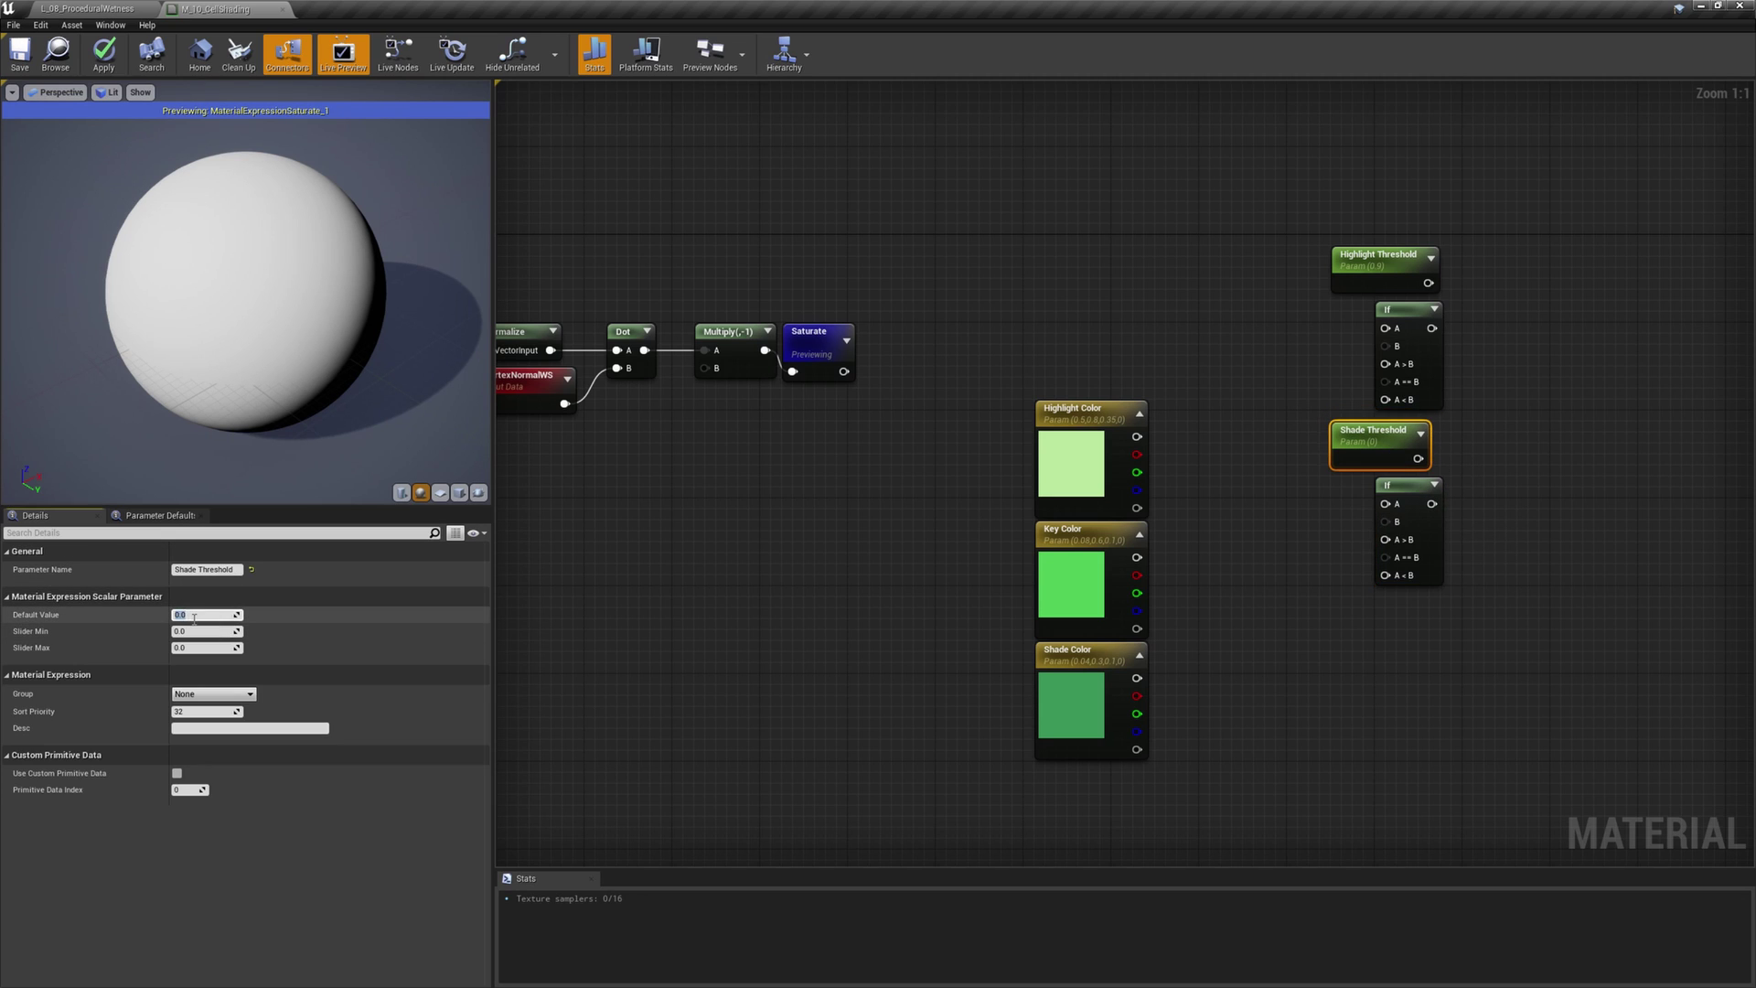
pyautogui.write('0.')
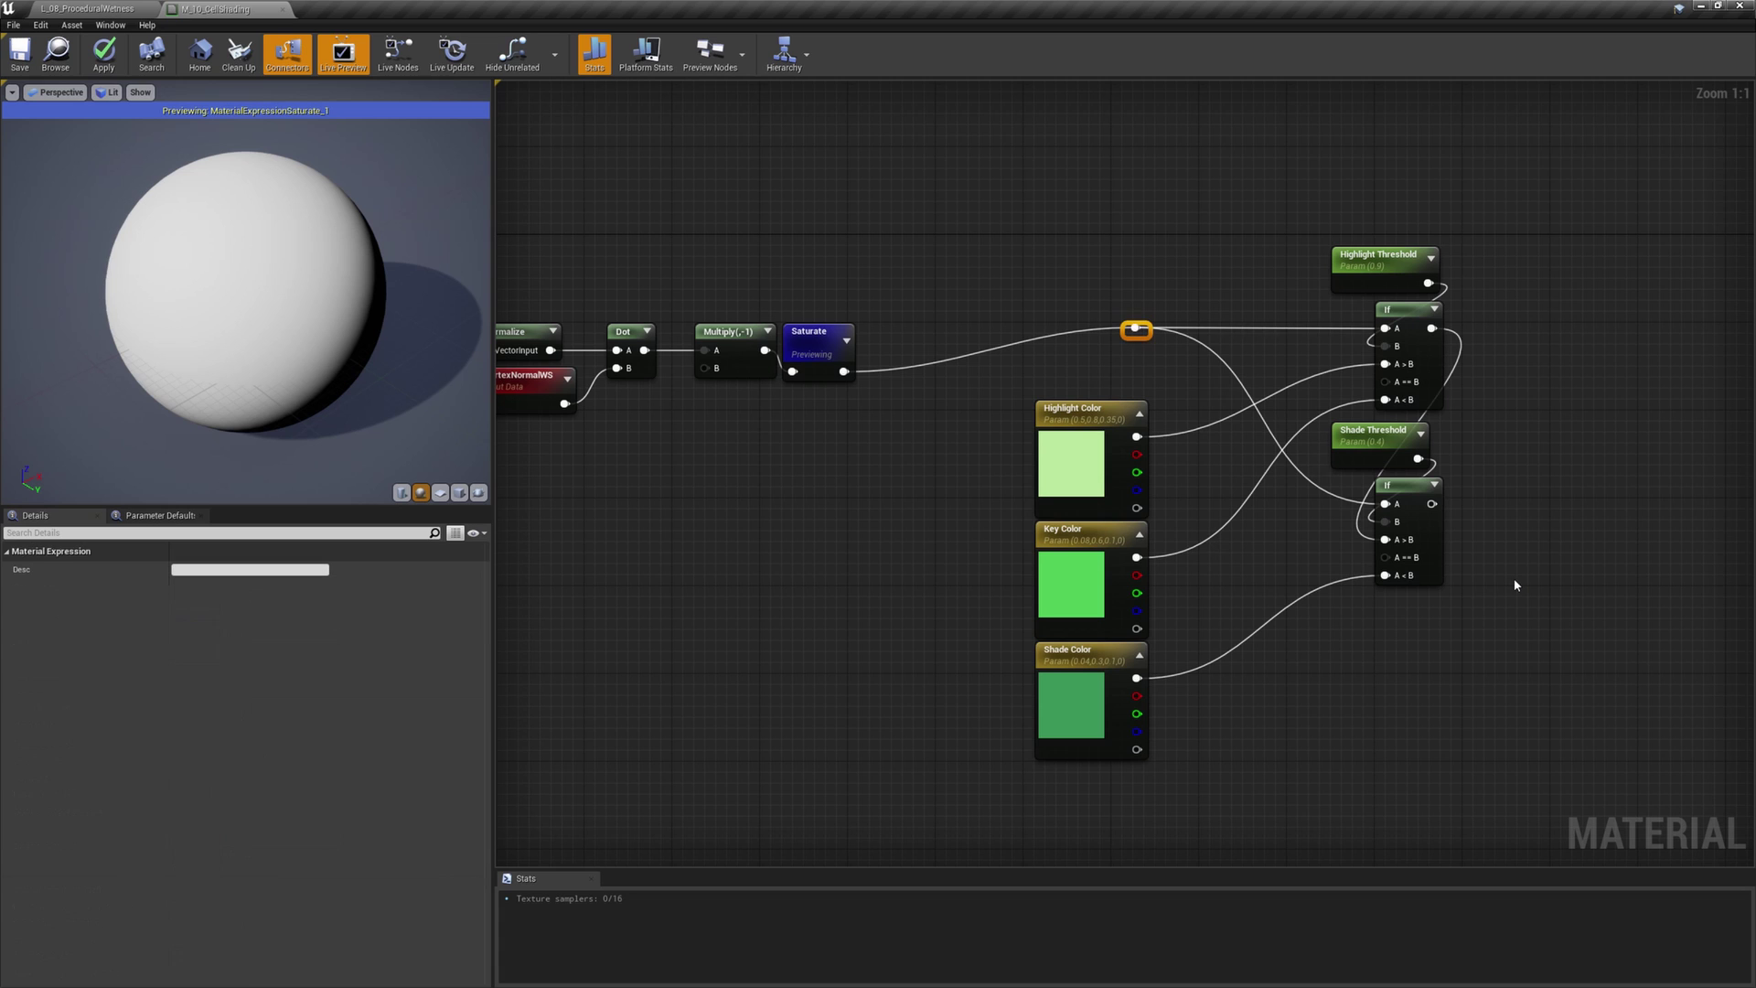
# Step: Preview the lower If node and inspect the three-tone shading on the sphere from another angle
pyautogui.rightClick(1413, 508)
pyautogui.click(1439, 554)
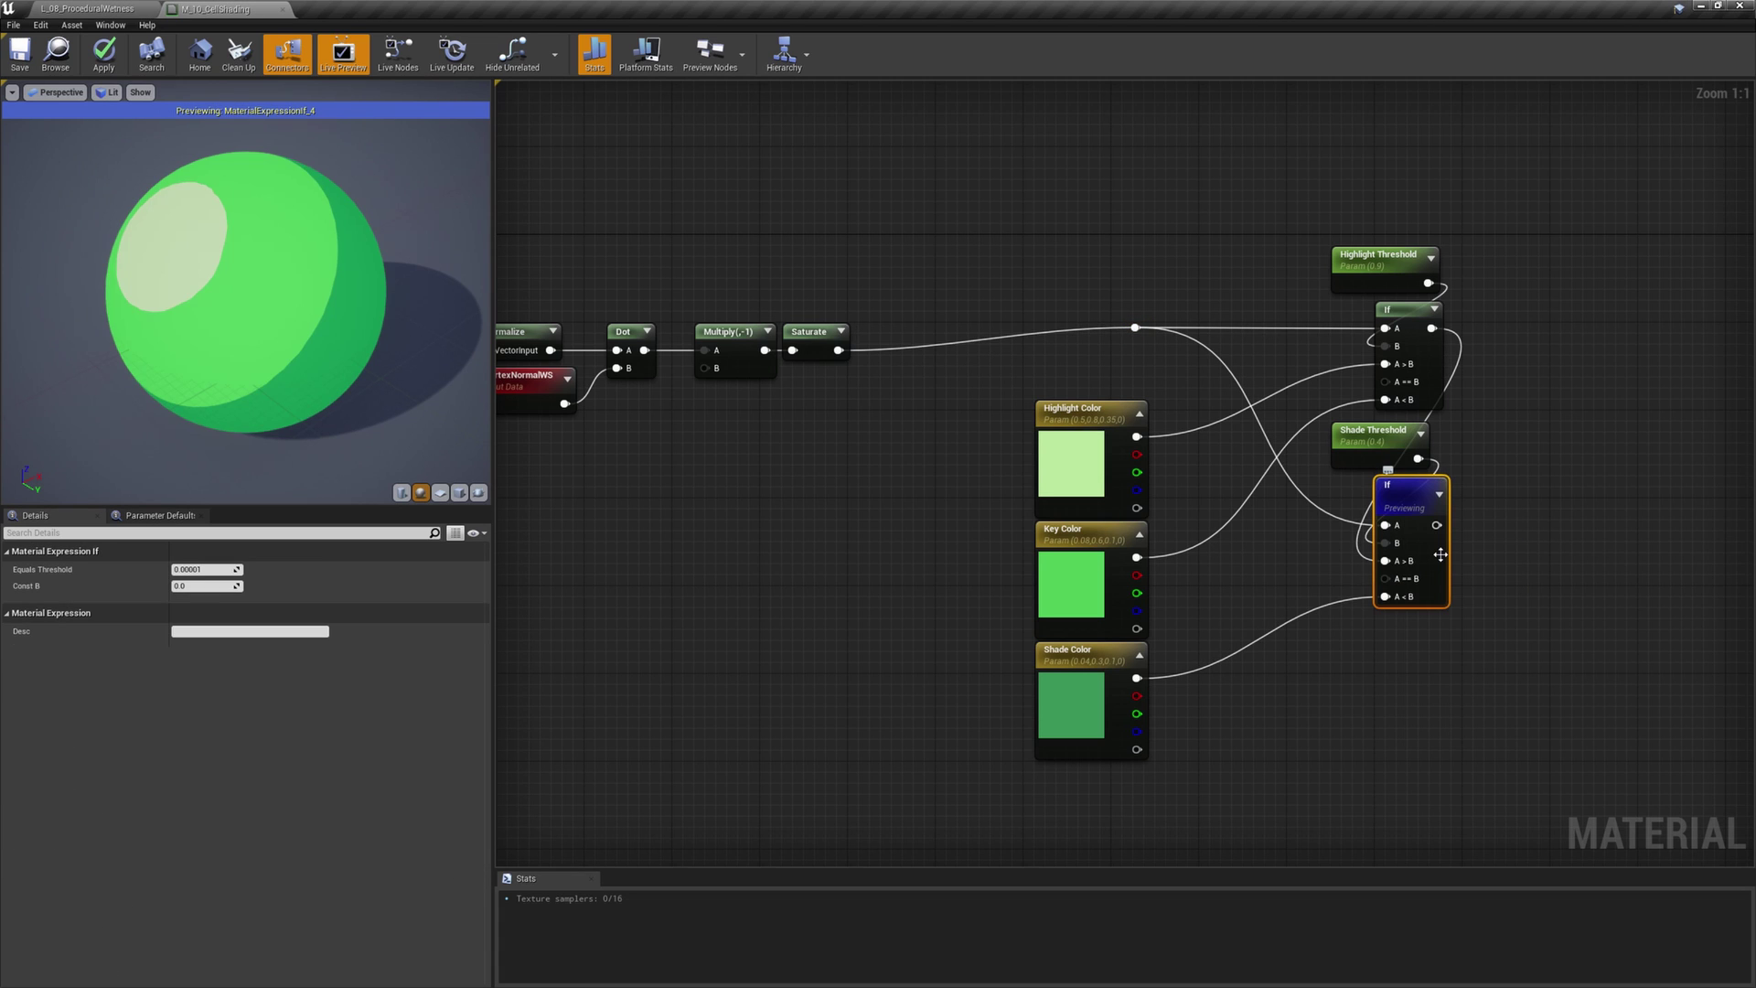
pyautogui.moveTo(277, 380); pyautogui.dragTo(329, 418)
pyautogui.click(1429, 693)
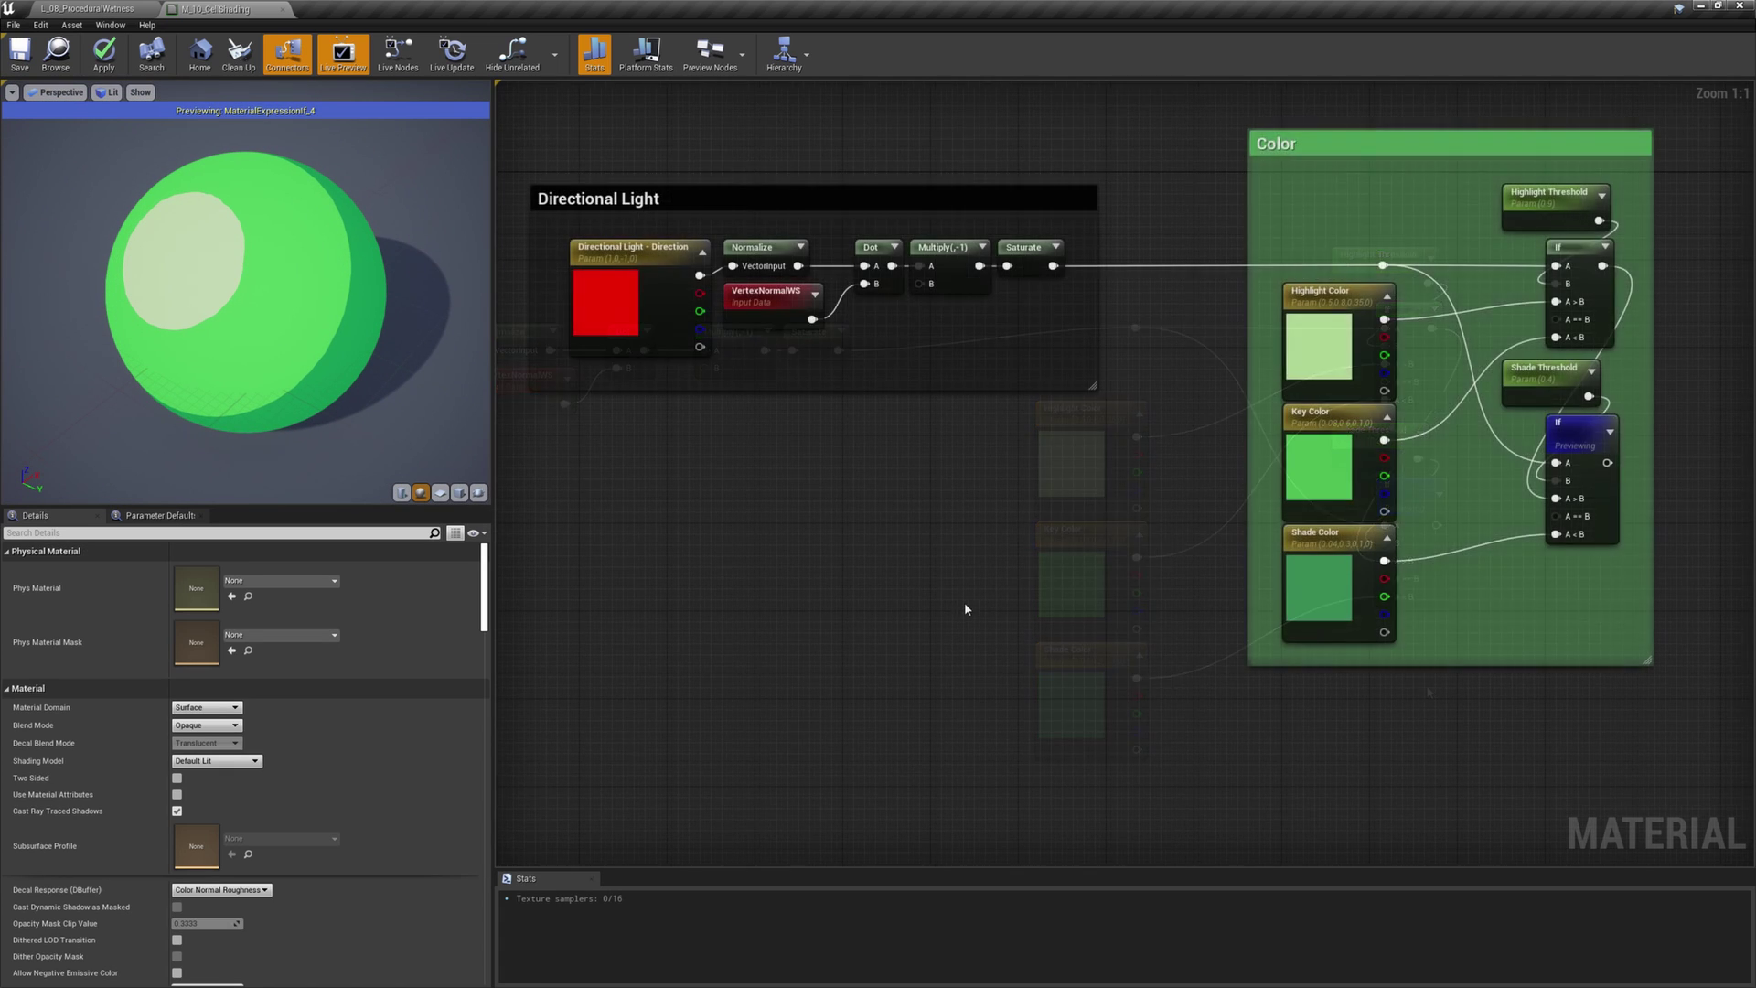
# Step: Duplicate the Directional Light nodes below the group, delete the copied Direction parameter, Normalize and Multiply, and place Saturate beside Dot
pyautogui.moveTo(1041, 342); pyautogui.dragTo(628, 230)
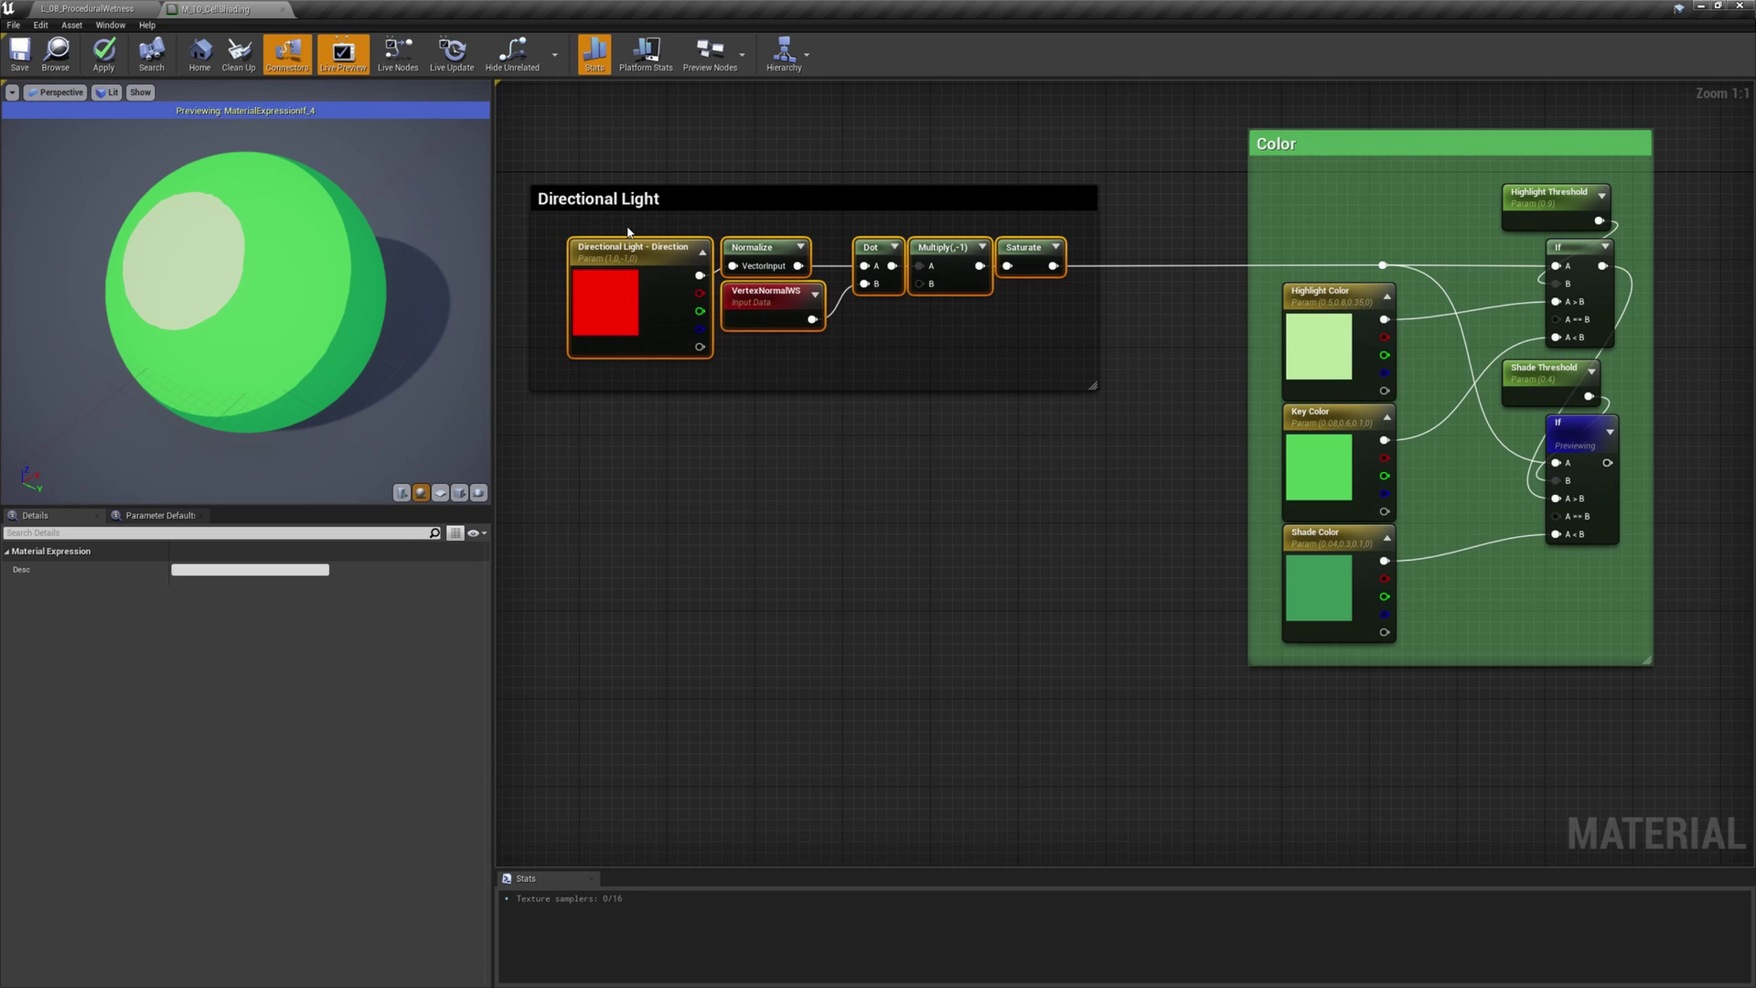
pyautogui.hotkey('ctrl', 'c')
pyautogui.hotkey('ctrl', 'v')
pyautogui.moveTo(1141, 784); pyautogui.dragTo(786, 708)
pyautogui.press('Delete')
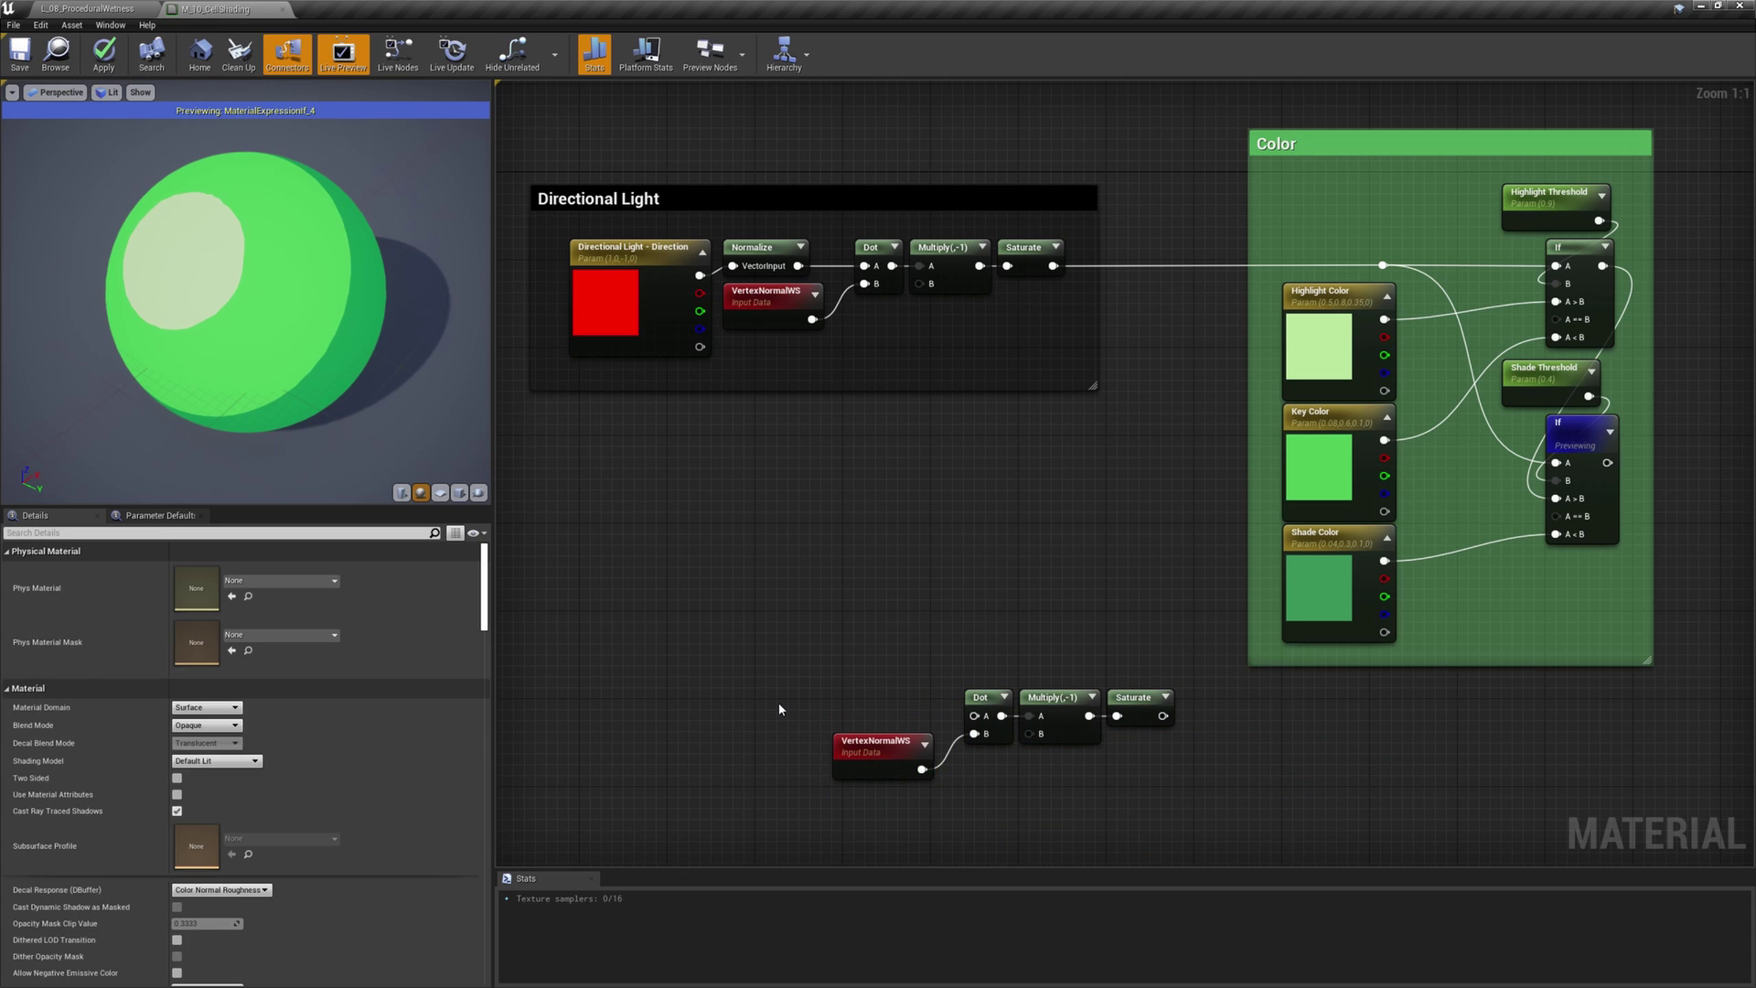
pyautogui.moveTo(1040, 673); pyautogui.dragTo(1054, 778)
pyautogui.press('Delete')
pyautogui.moveTo(1002, 716); pyautogui.dragTo(1036, 701)
# Step: Add a Camera Vector node, wire it into the copied Dot node's A input and preview the copied Saturate node
pyautogui.rightClick(842, 693)
pyautogui.write('camera vector')
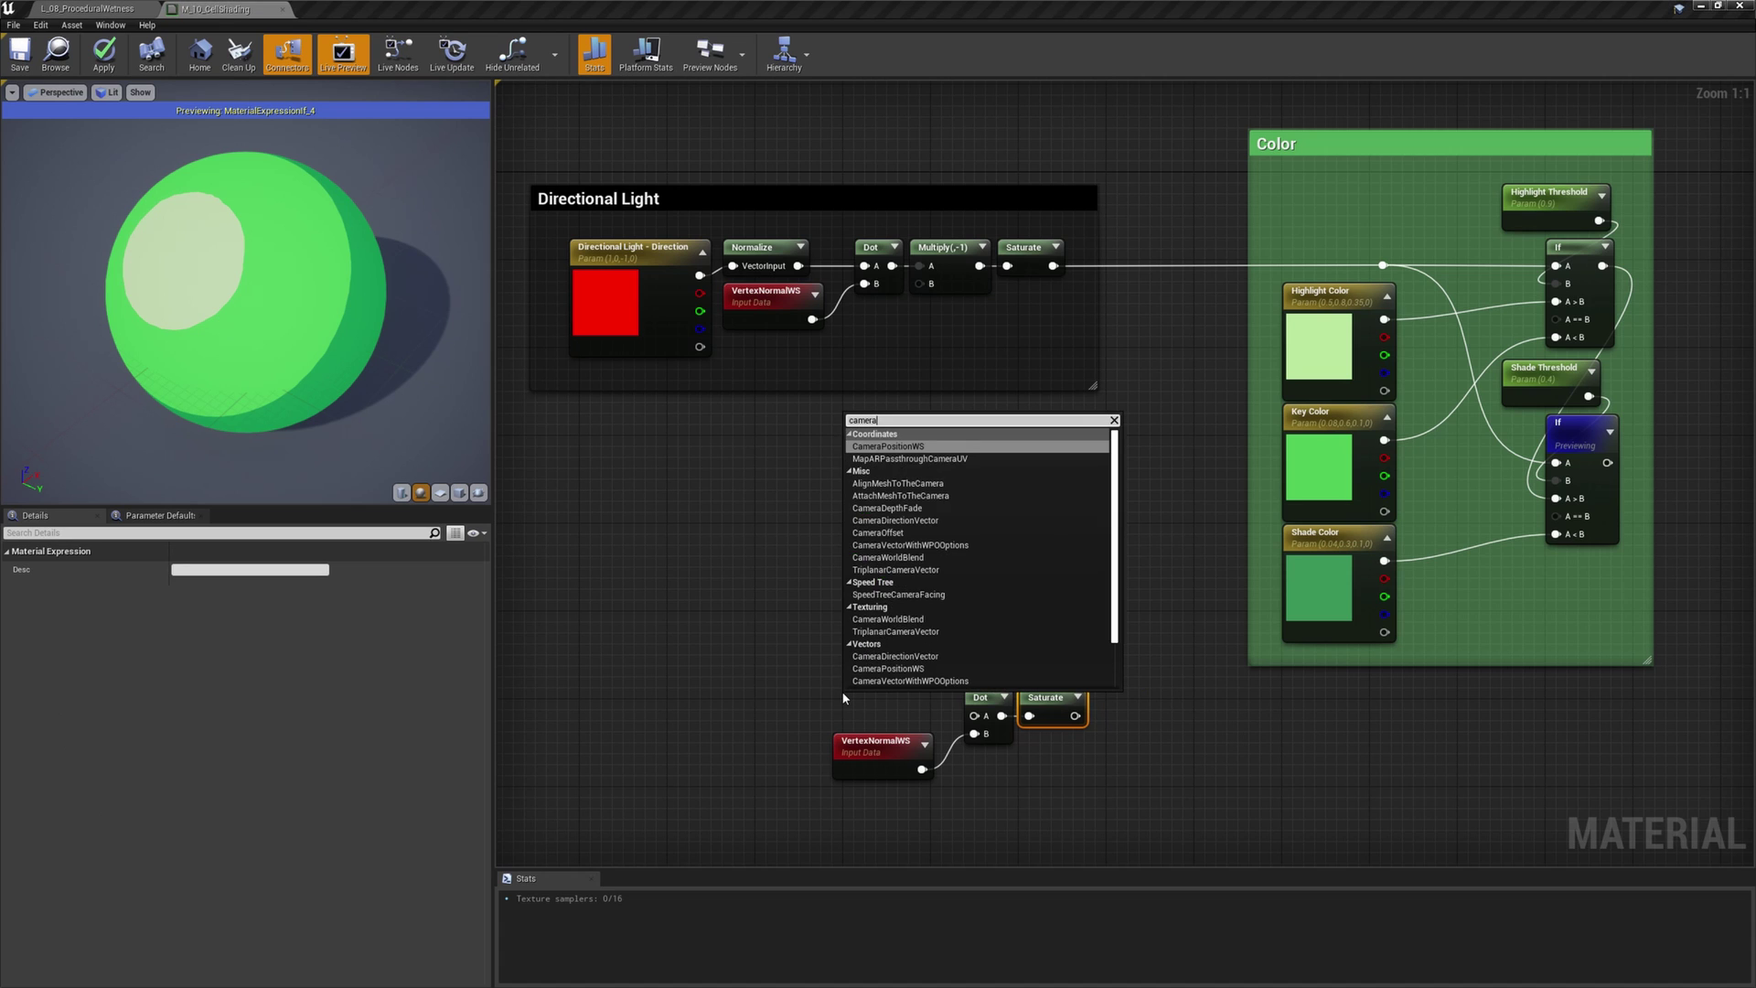
pyautogui.press('Return')
pyautogui.moveTo(862, 704); pyautogui.dragTo(975, 716)
pyautogui.rightClick(1055, 704)
pyautogui.click(1084, 758)
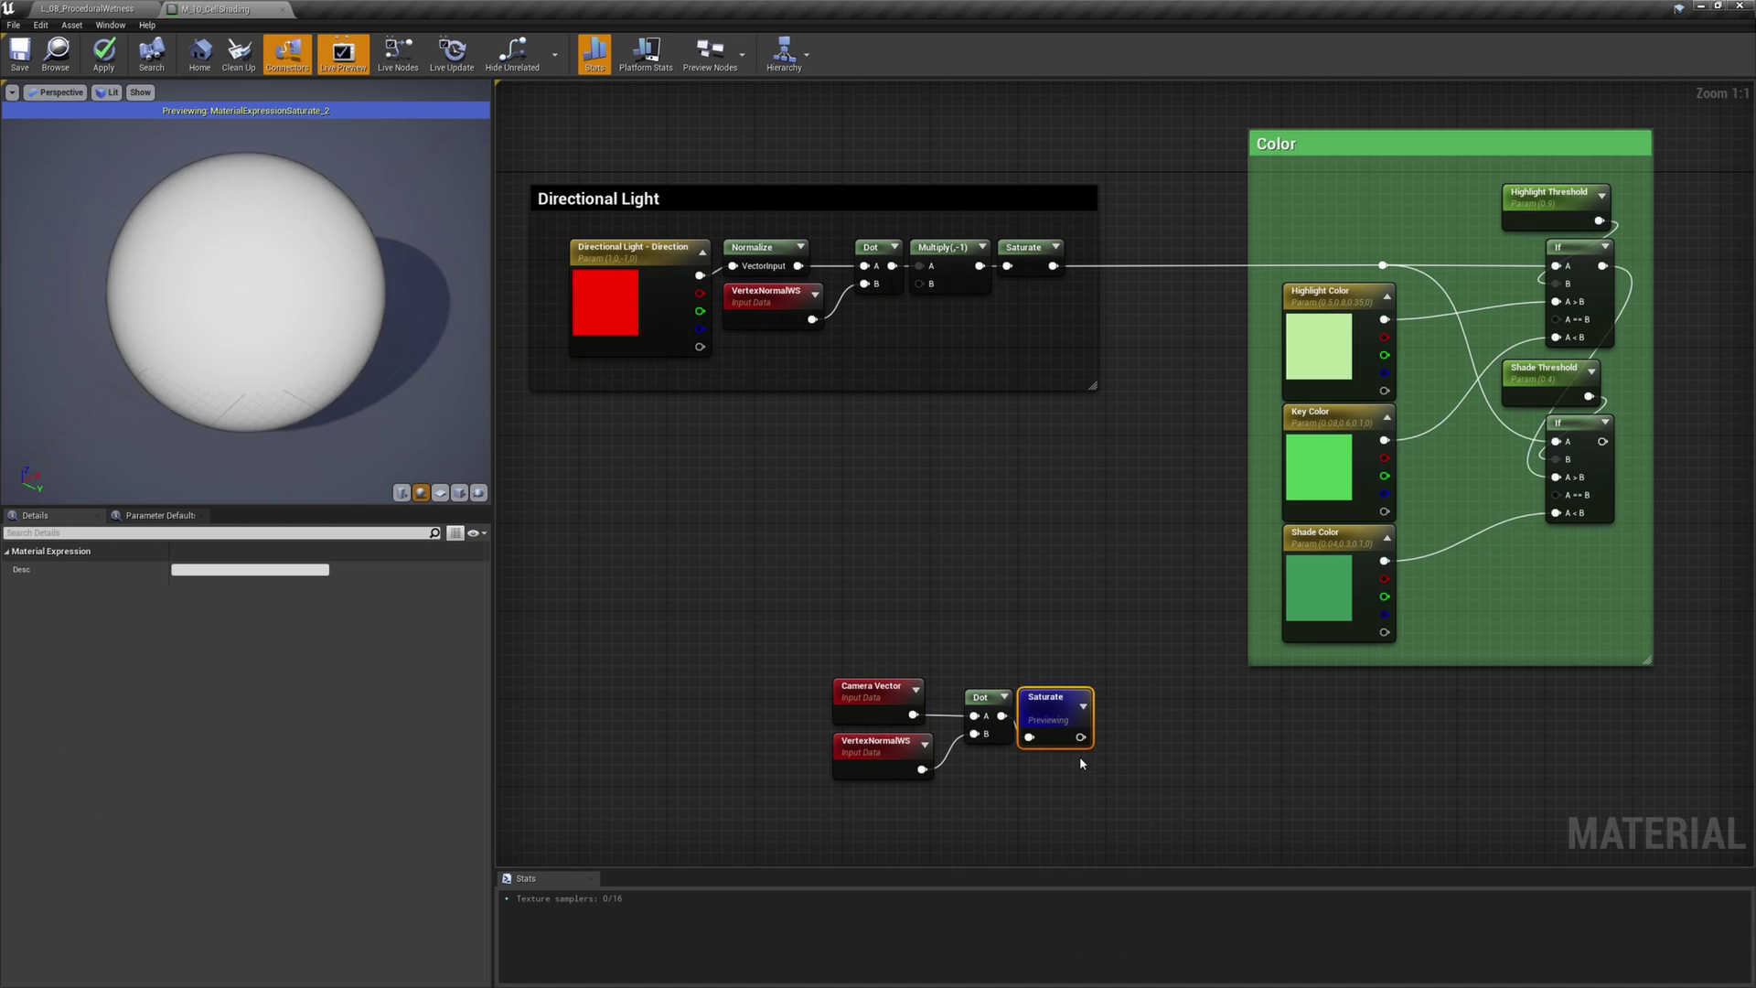
# Step: Add an If node beside the copied Saturate node and wire Saturate into its A input
pyautogui.press('i')
pyautogui.click(1156, 696)
pyautogui.moveTo(1081, 737); pyautogui.dragTo(1204, 704)
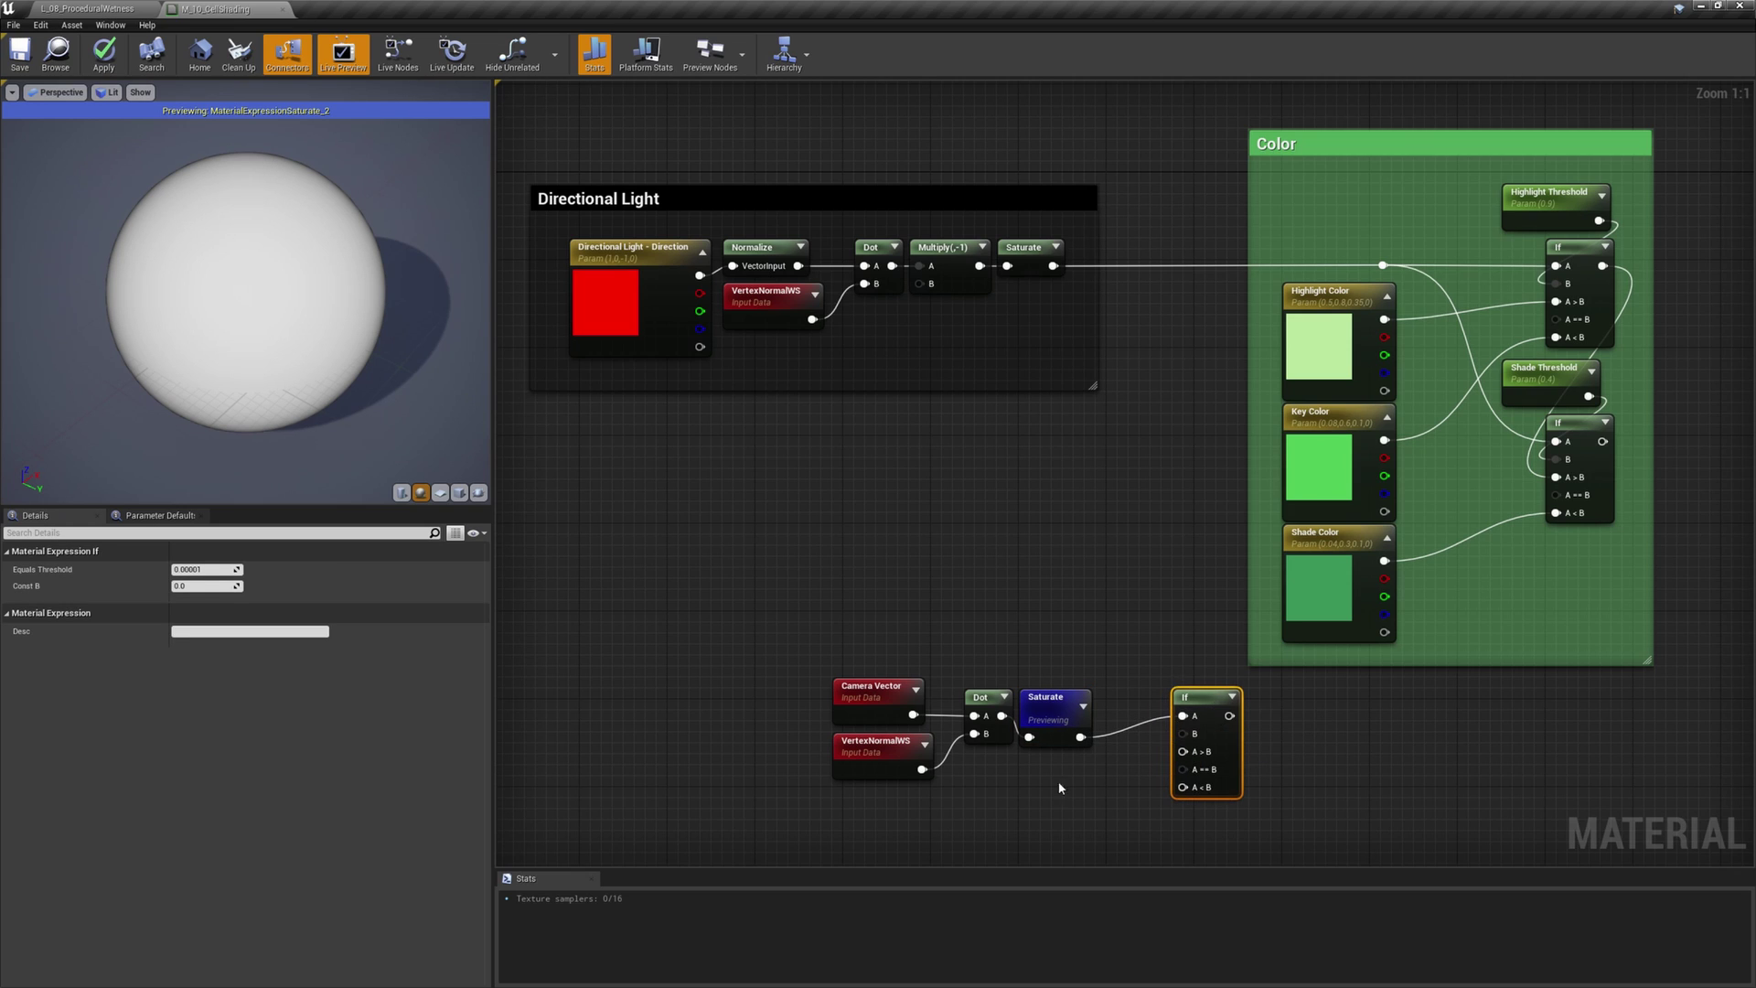
# Step: Add a scalar parameter named "Outline Thickness" with default value 0.2 and wire it into the new If node's B input
pyautogui.press('s')
pyautogui.click(1015, 772)
pyautogui.write('Outline Thickness')
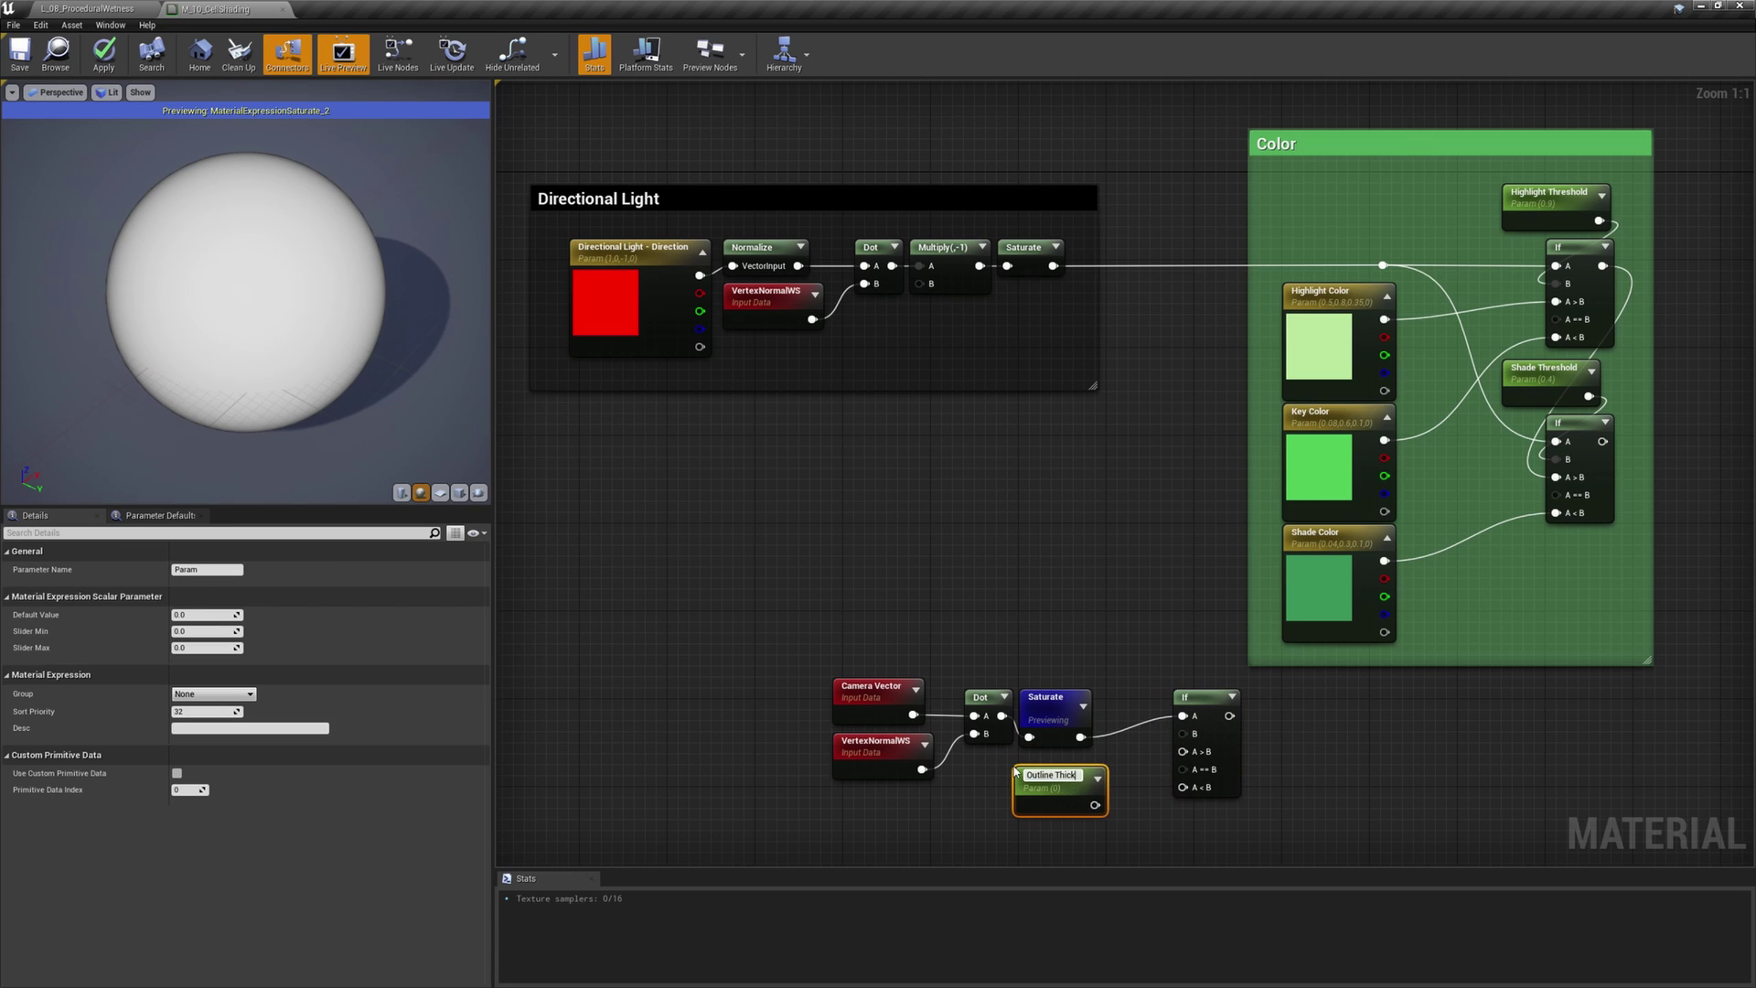
pyautogui.press('Return')
pyautogui.click(203, 614)
pyautogui.write('0.2')
pyautogui.press('Return')
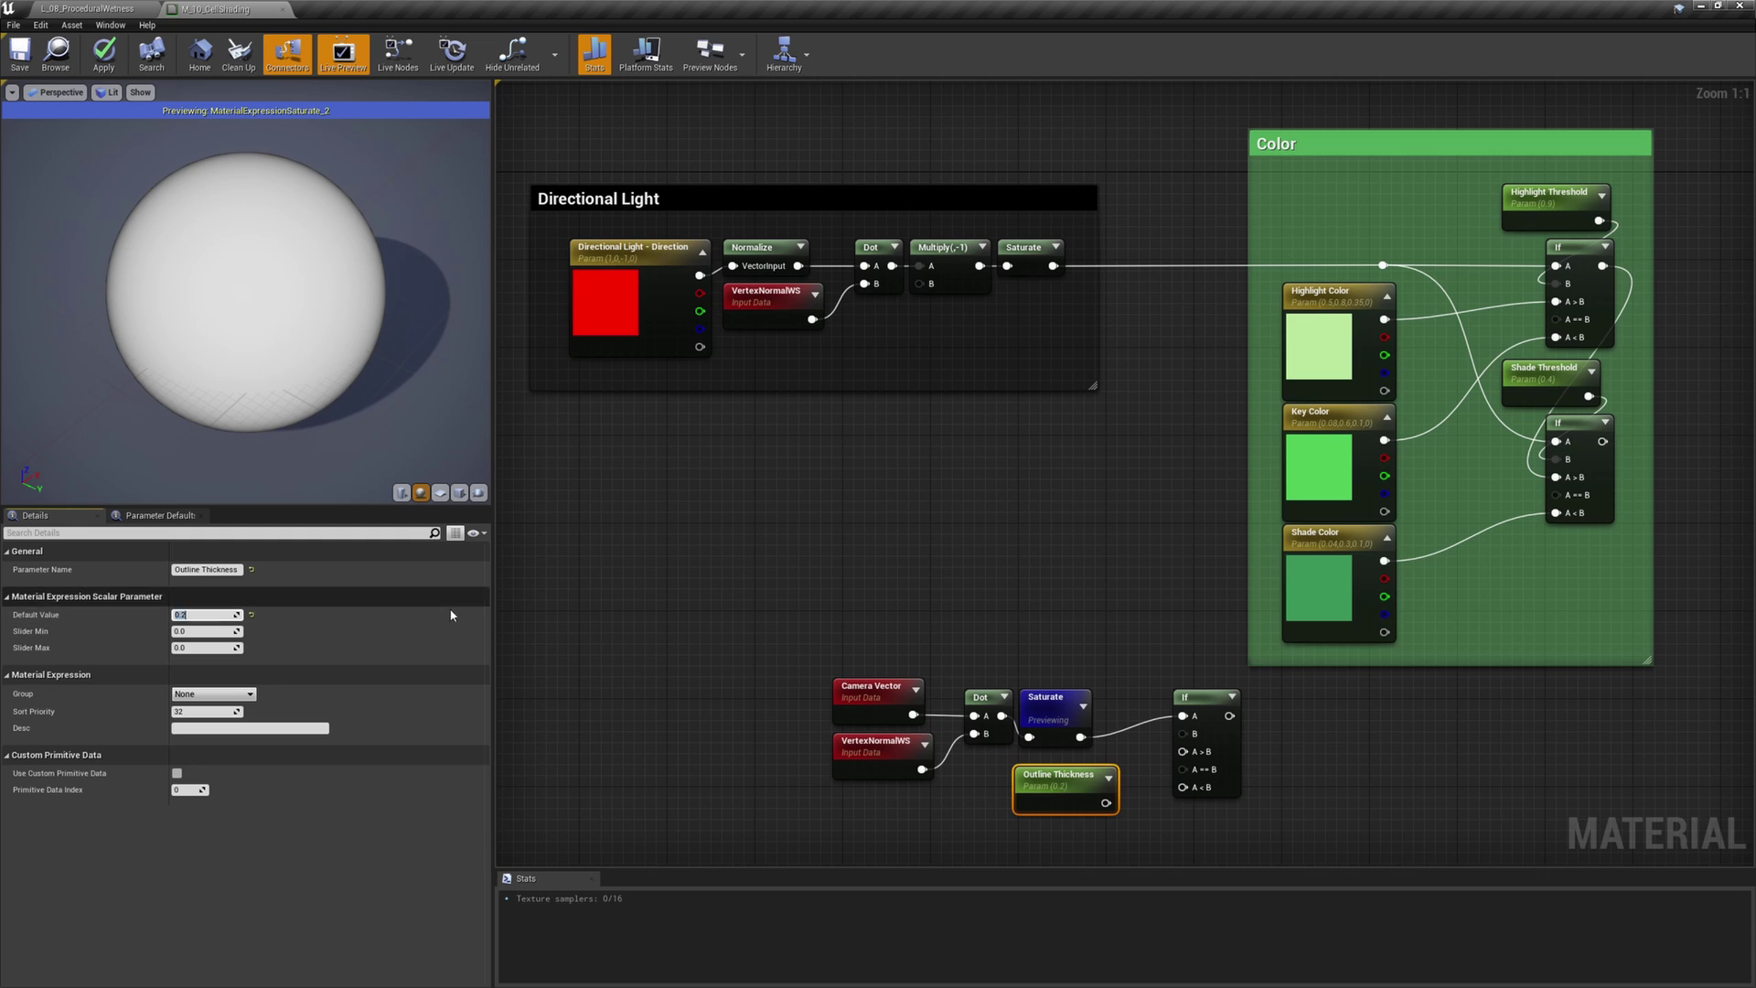
pyautogui.moveTo(1105, 804); pyautogui.dragTo(1017, 772)
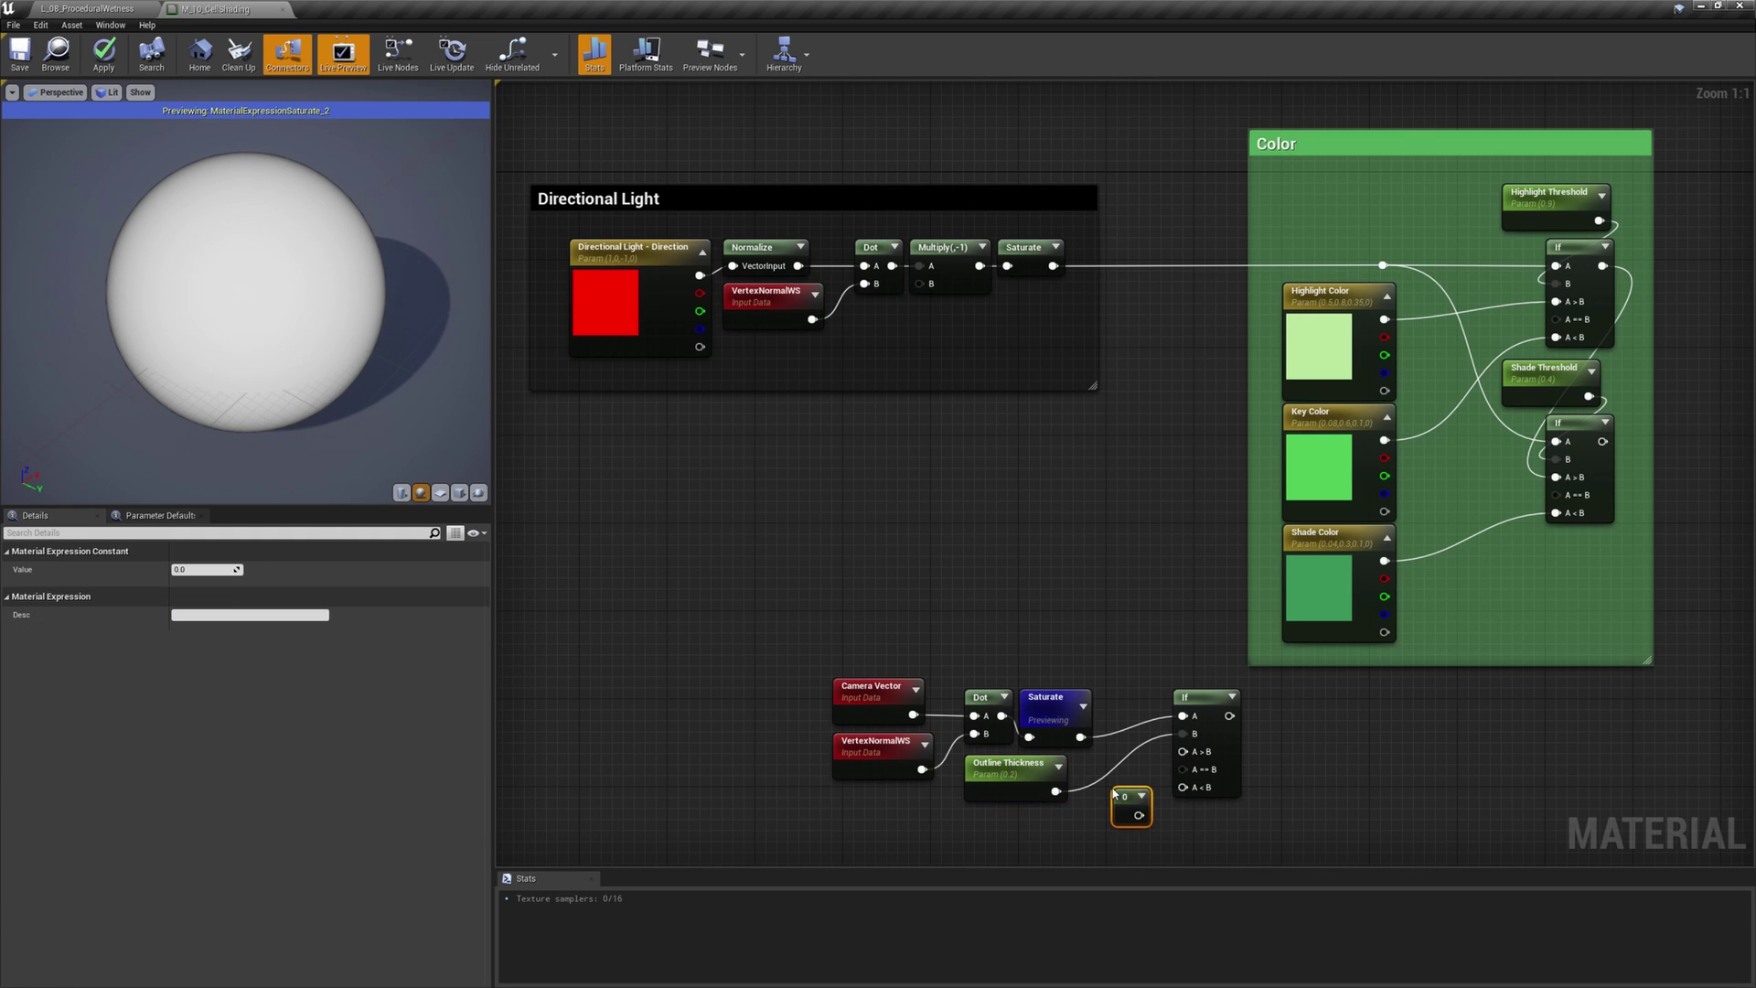
# Step: Wire a constant 1 into A > B and a constant 0 into A < B of the outline If node, and preview that node
pyautogui.moveTo(1138, 815)
pyautogui.mouseDown()
pyautogui.moveTo(1183, 788)
pyautogui.moveTo(1064, 843)
pyautogui.moveTo(1094, 843)
pyautogui.moveTo(1112, 798)
pyautogui.mouseUp()
pyautogui.press('1')
pyautogui.click(1086, 784)
pyautogui.click(203, 570)
pyautogui.write('1')
pyautogui.click(1110, 771)
pyautogui.moveTo(1110, 815); pyautogui.dragTo(1182, 751)
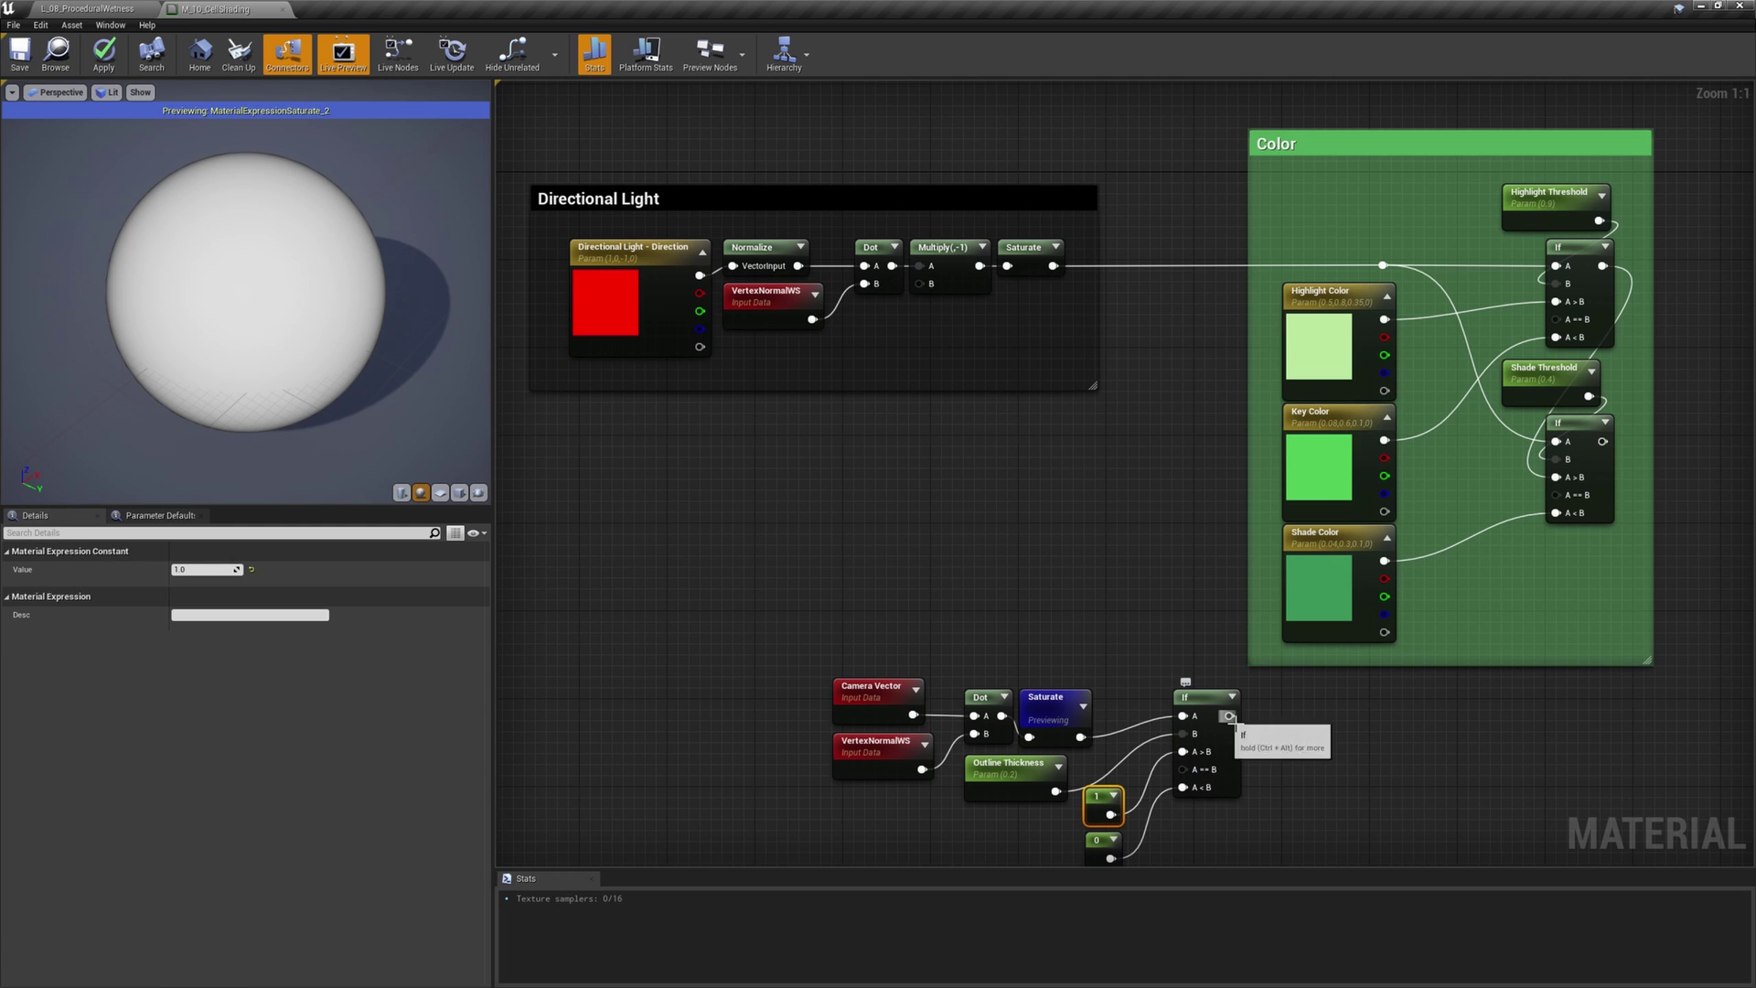
pyautogui.rightClick(1232, 719)
pyautogui.click(1267, 752)
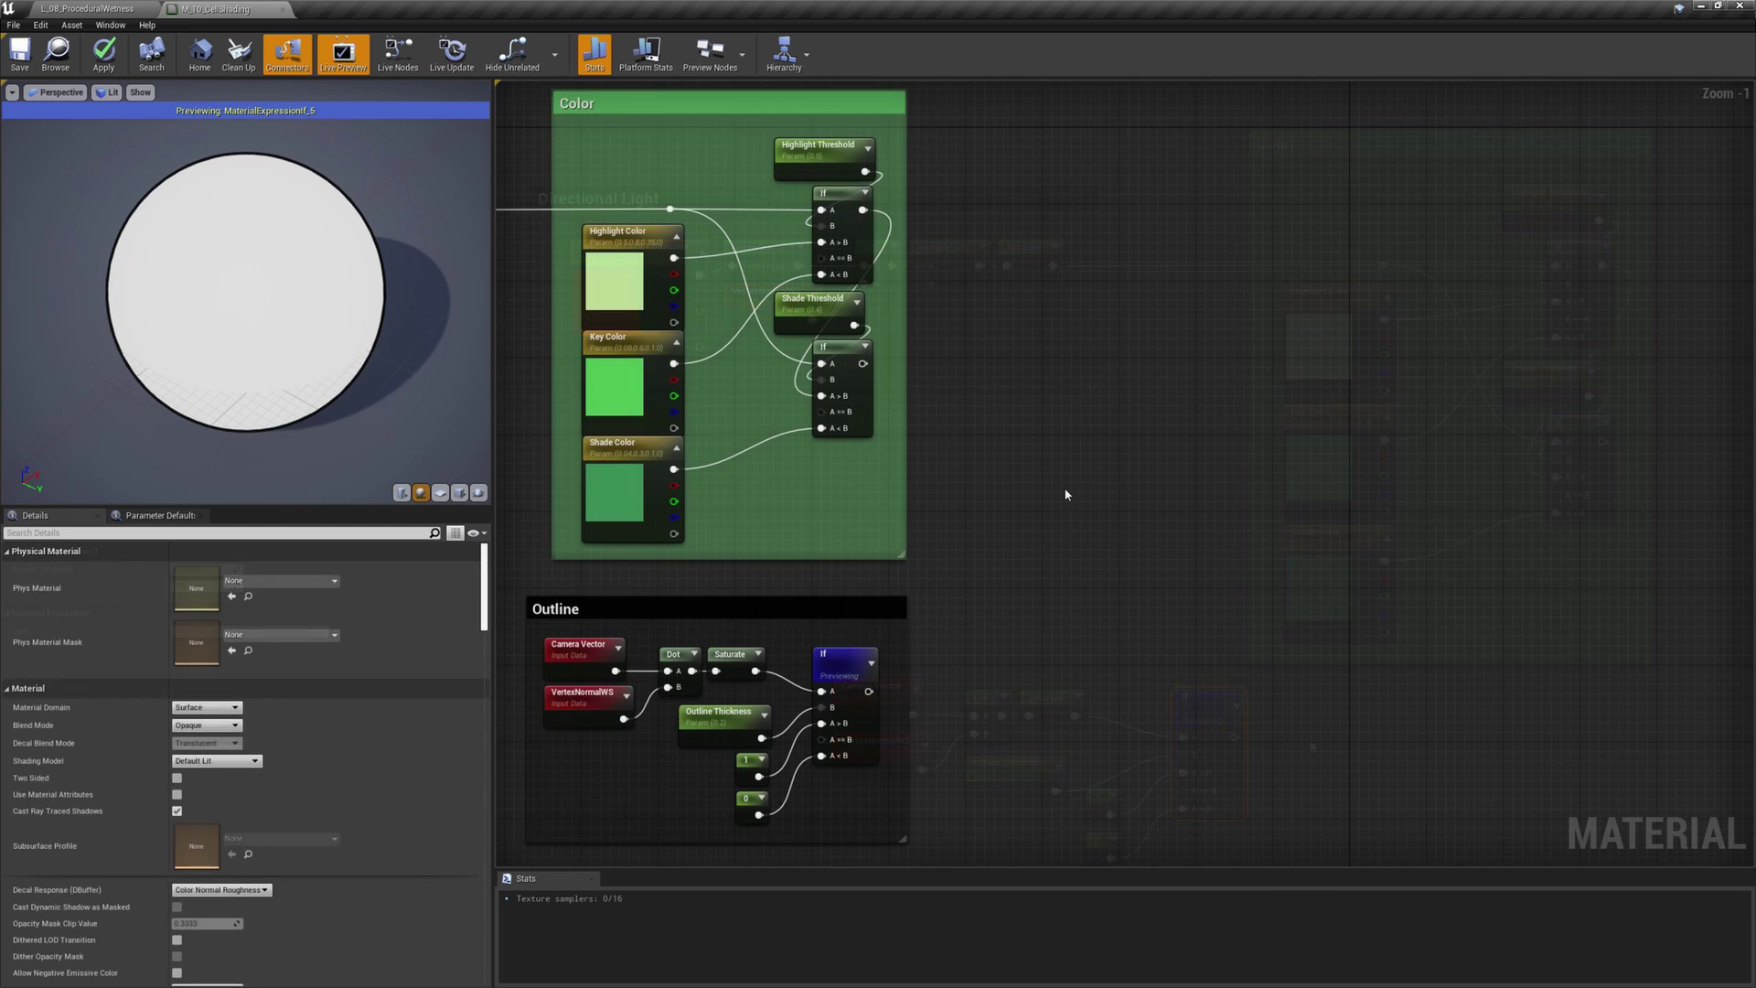
# Step: Multiply the Color group's final If output by the Outline group's If output, and preview the combined result
pyautogui.click(1072, 495)
pyautogui.moveTo(863, 363); pyautogui.dragTo(869, 692)
pyautogui.moveTo(1091, 497); pyautogui.dragTo(1070, 473)
pyautogui.rightClick(1070, 472)
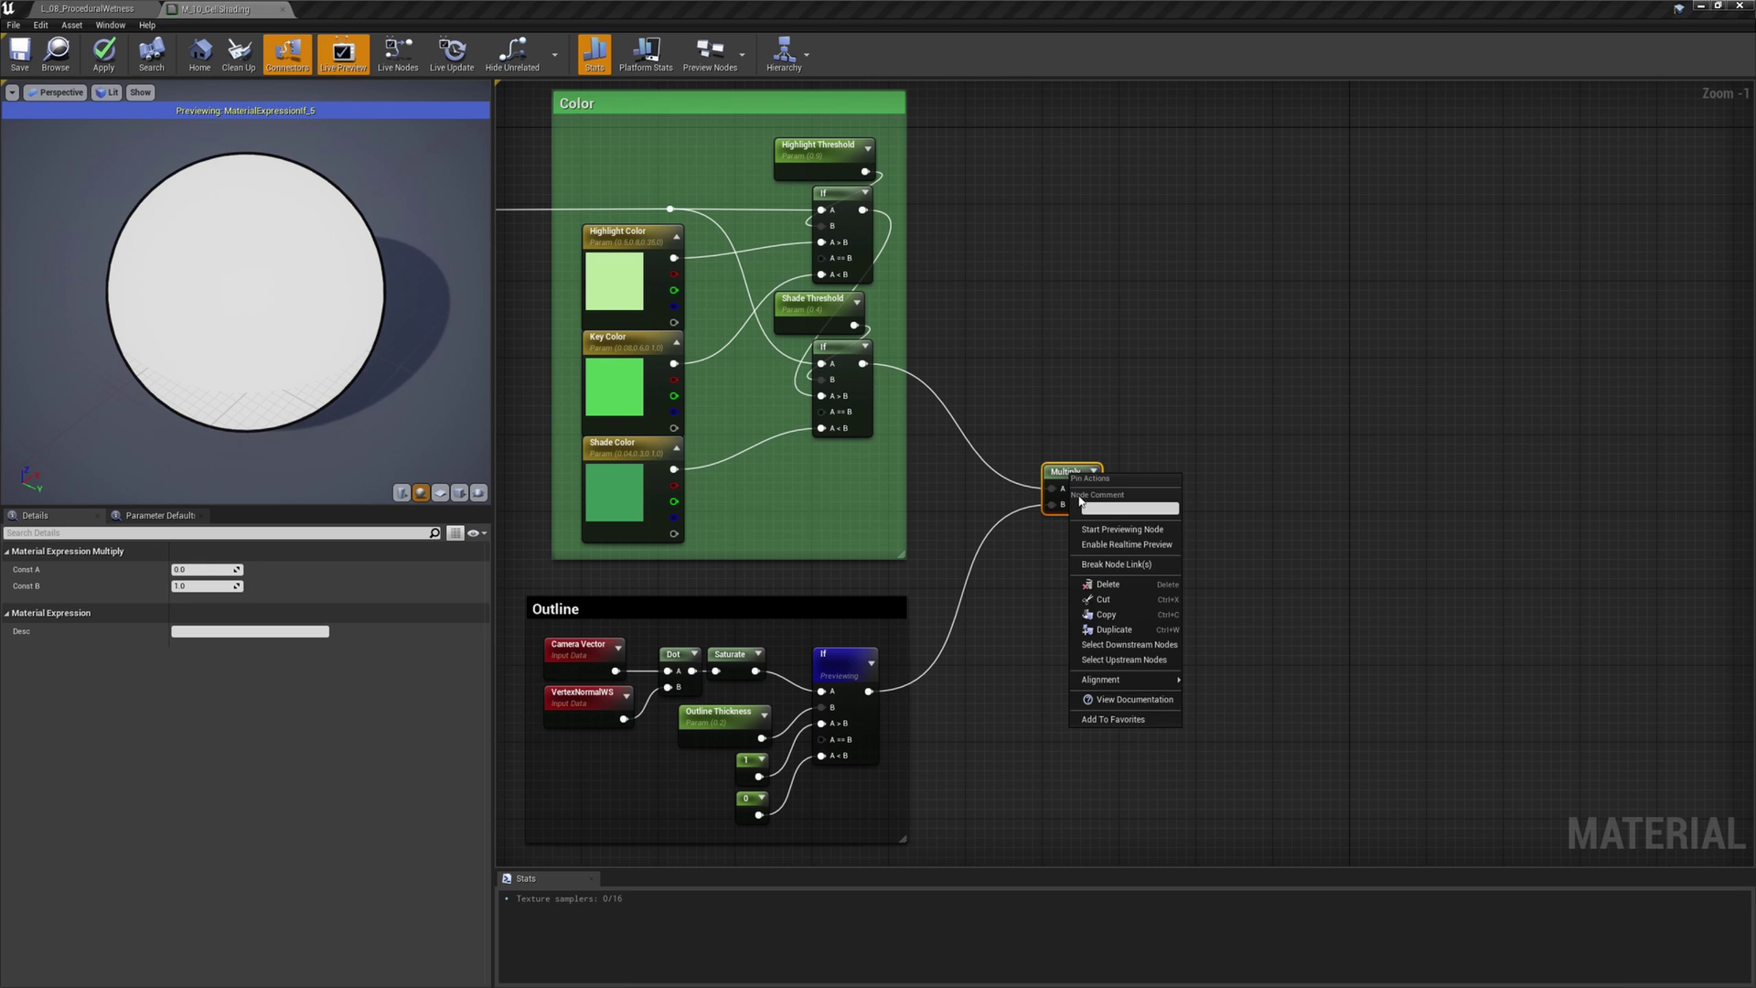
pyautogui.click(1103, 529)
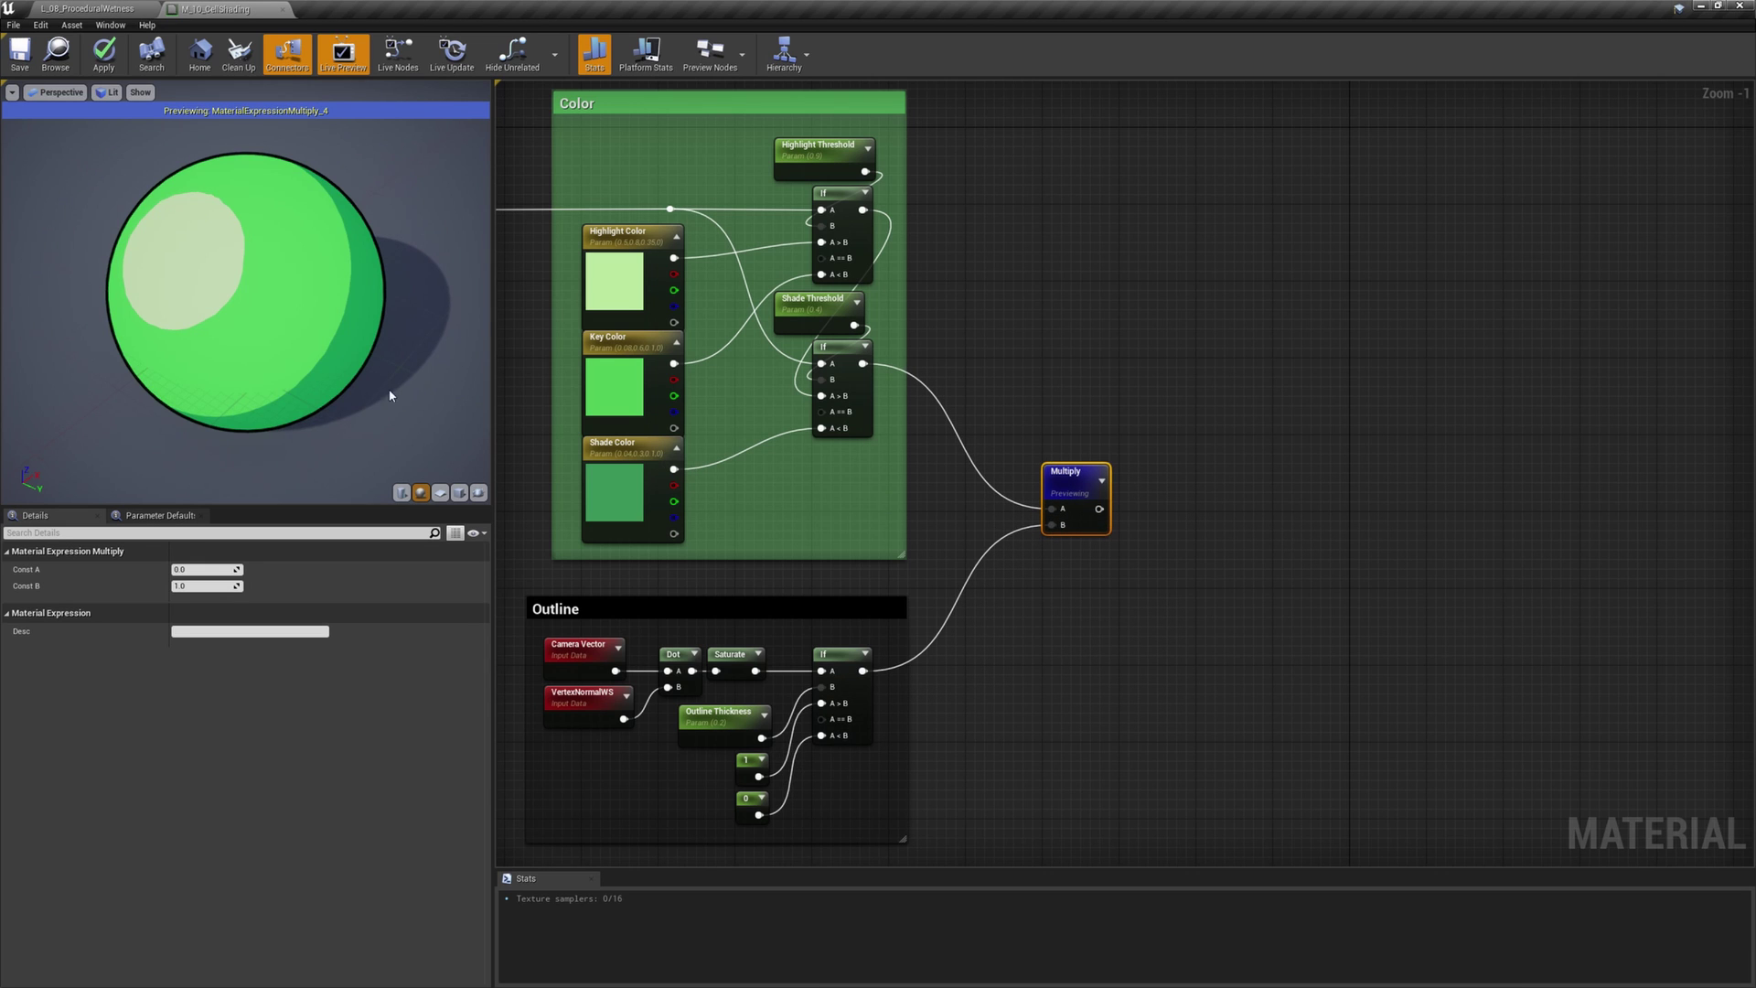
pyautogui.moveTo(392, 396); pyautogui.dragTo(115, 320)
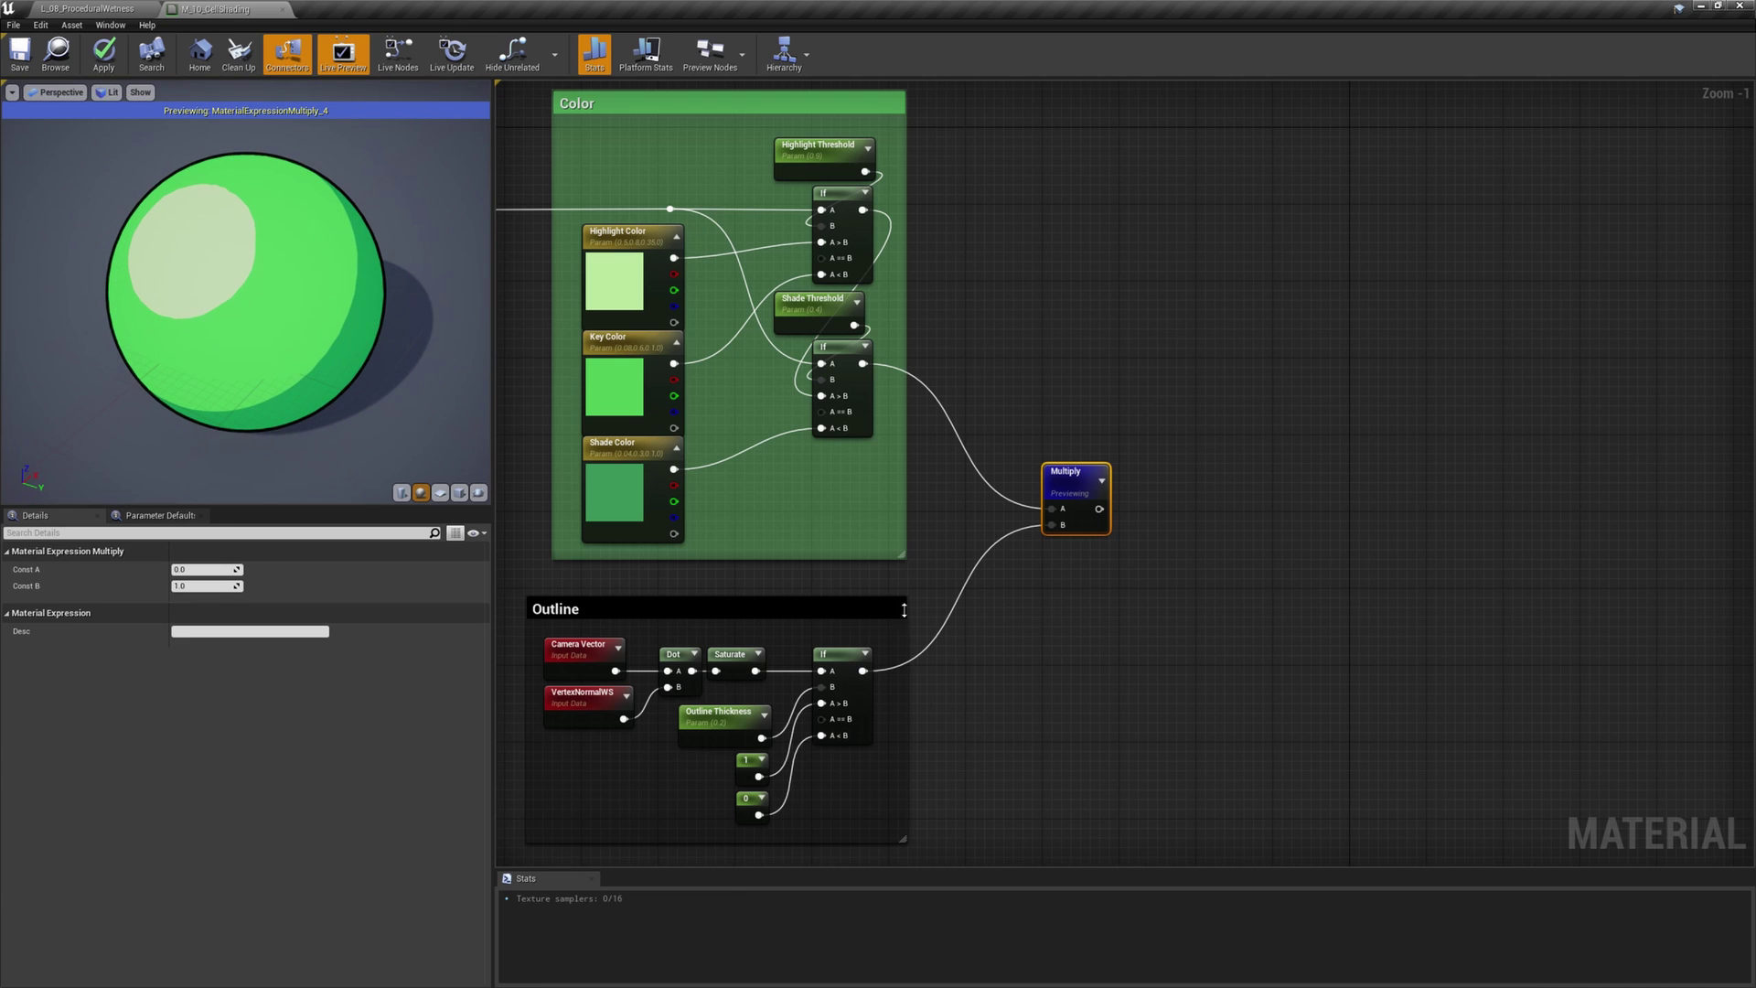
# Step: Switch the preview mesh to a plane and stop previewing the final Multiply node
pyautogui.click(1117, 616)
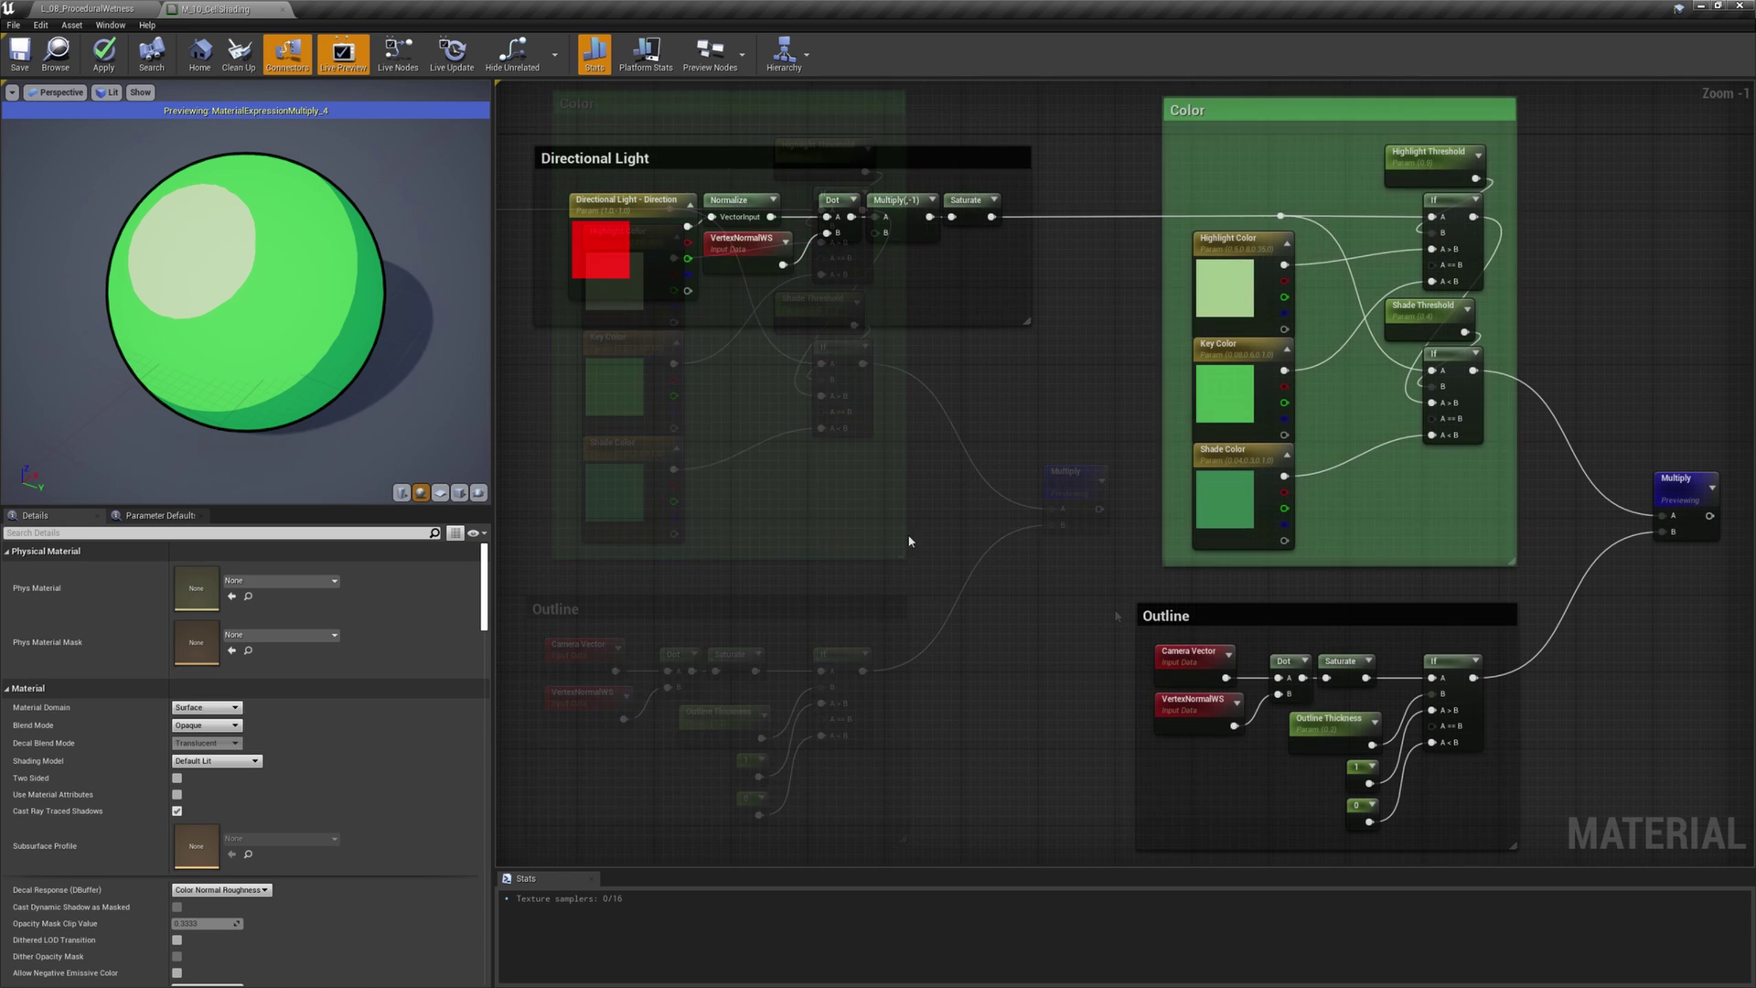
pyautogui.click(440, 493)
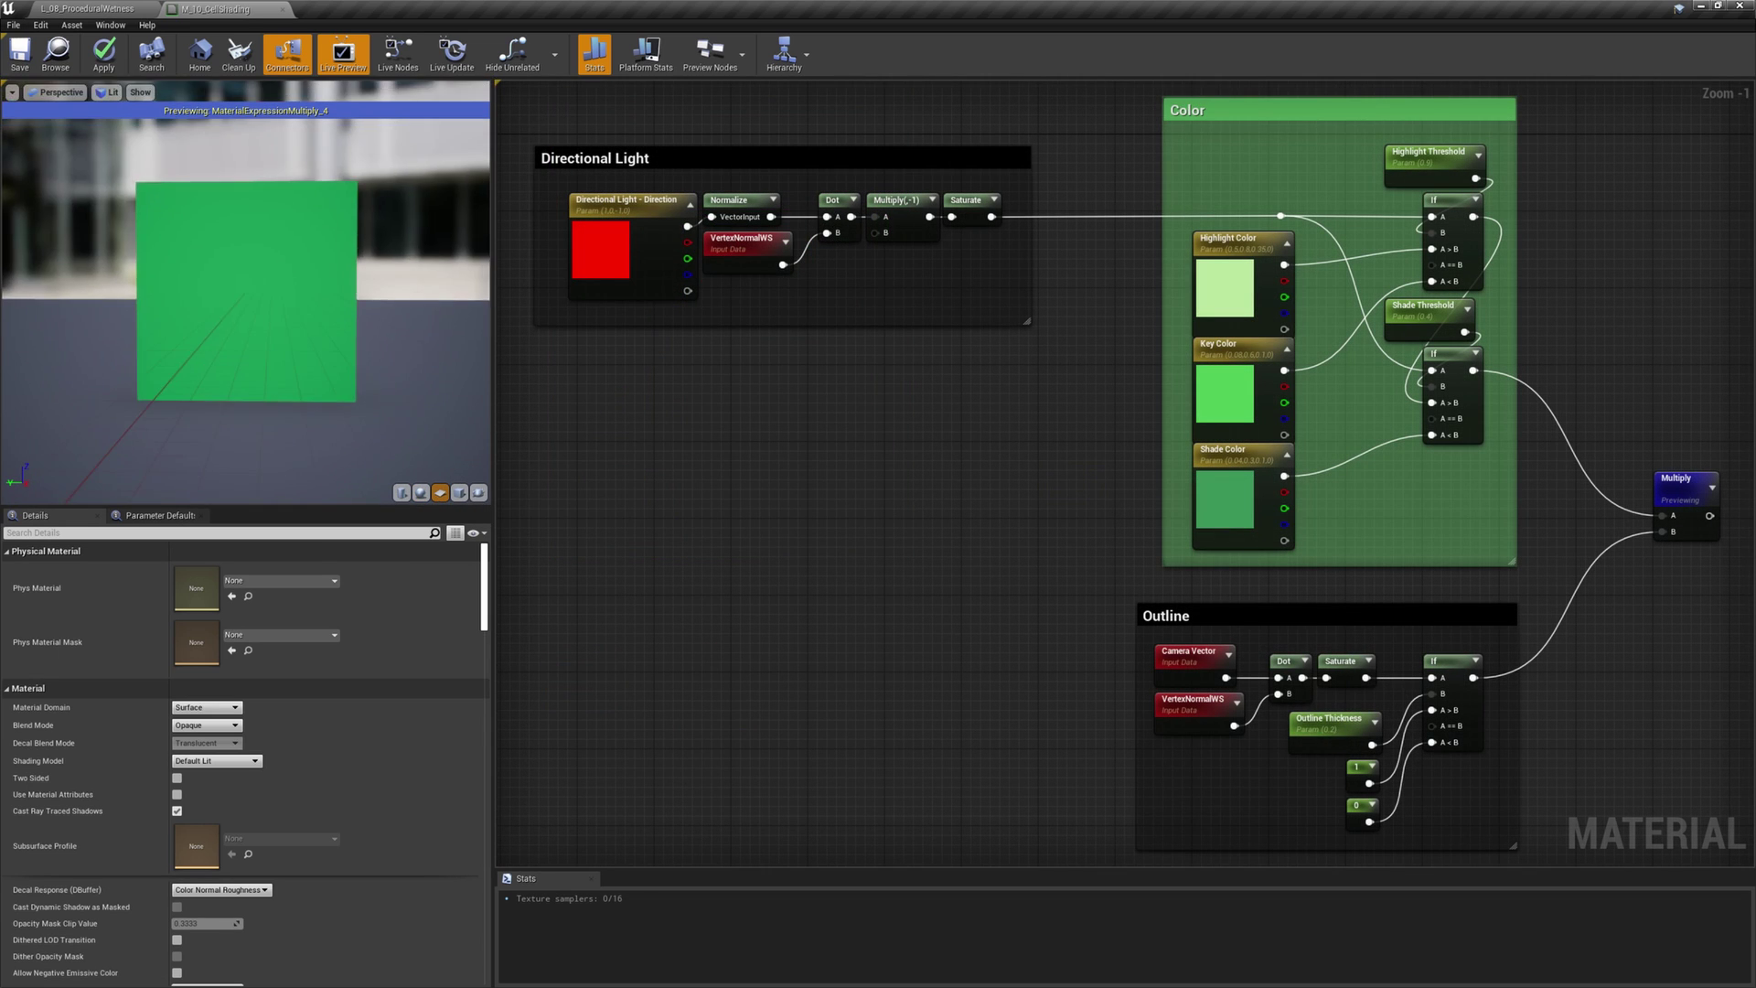
pyautogui.moveTo(268, 371); pyautogui.dragTo(268, 370)
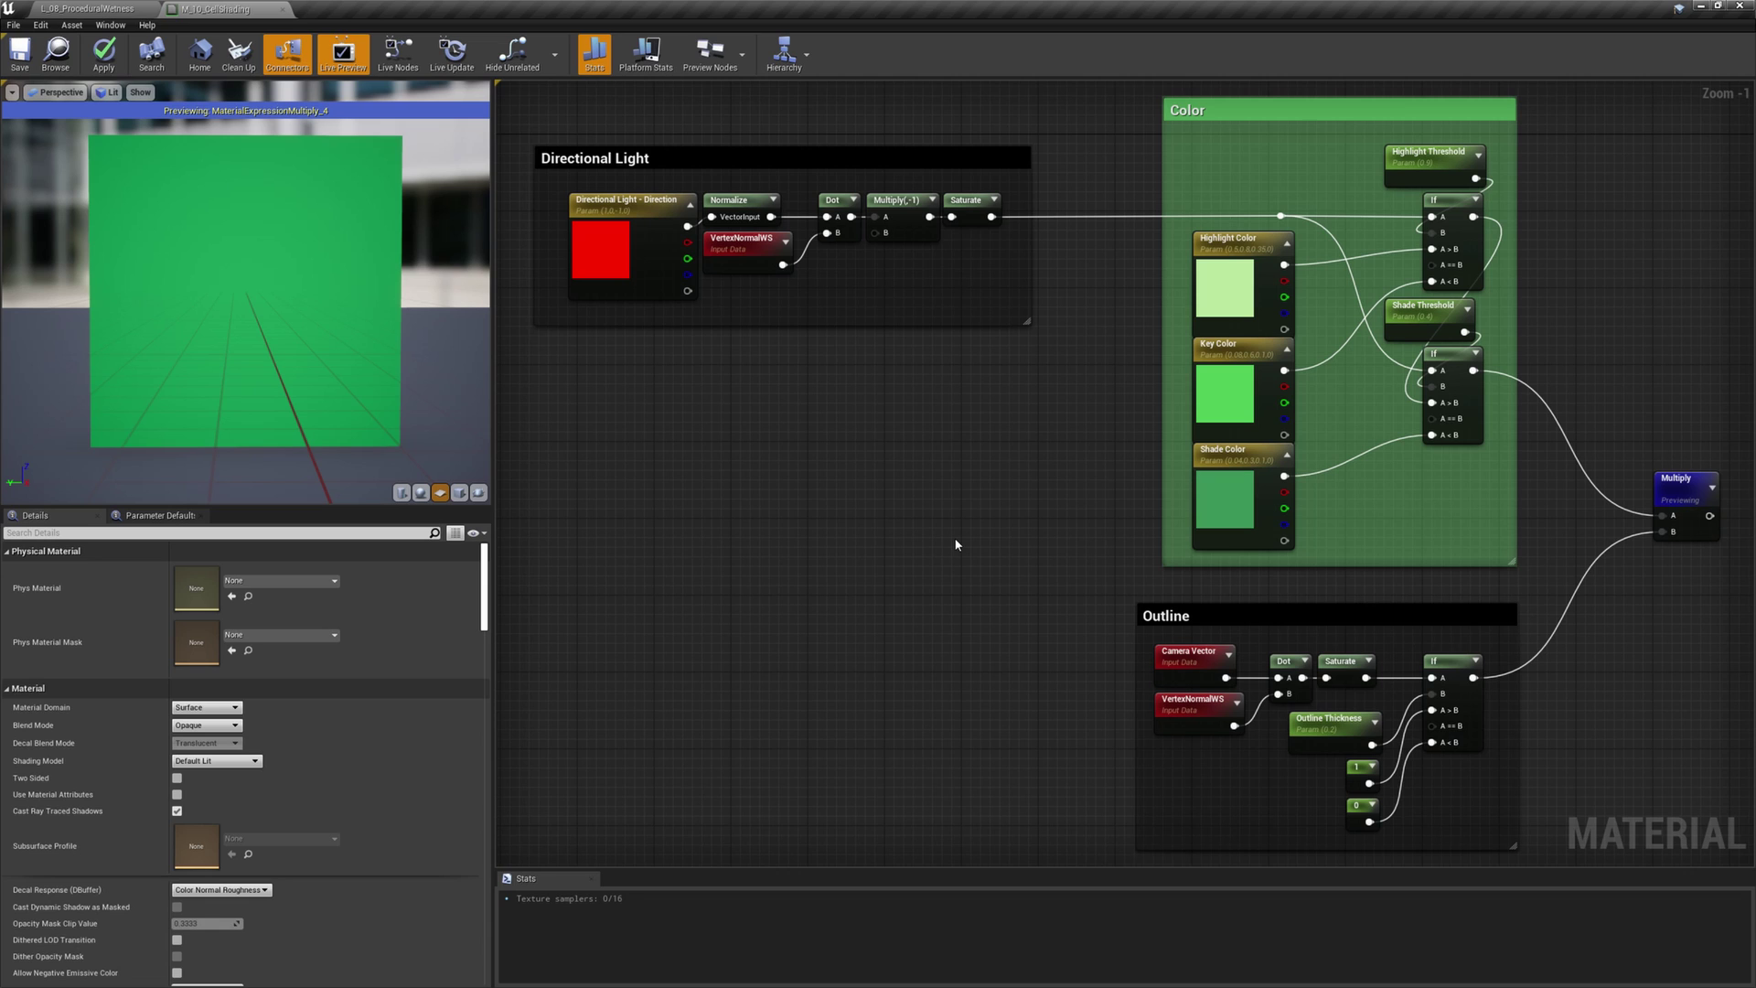
pyautogui.press('space')
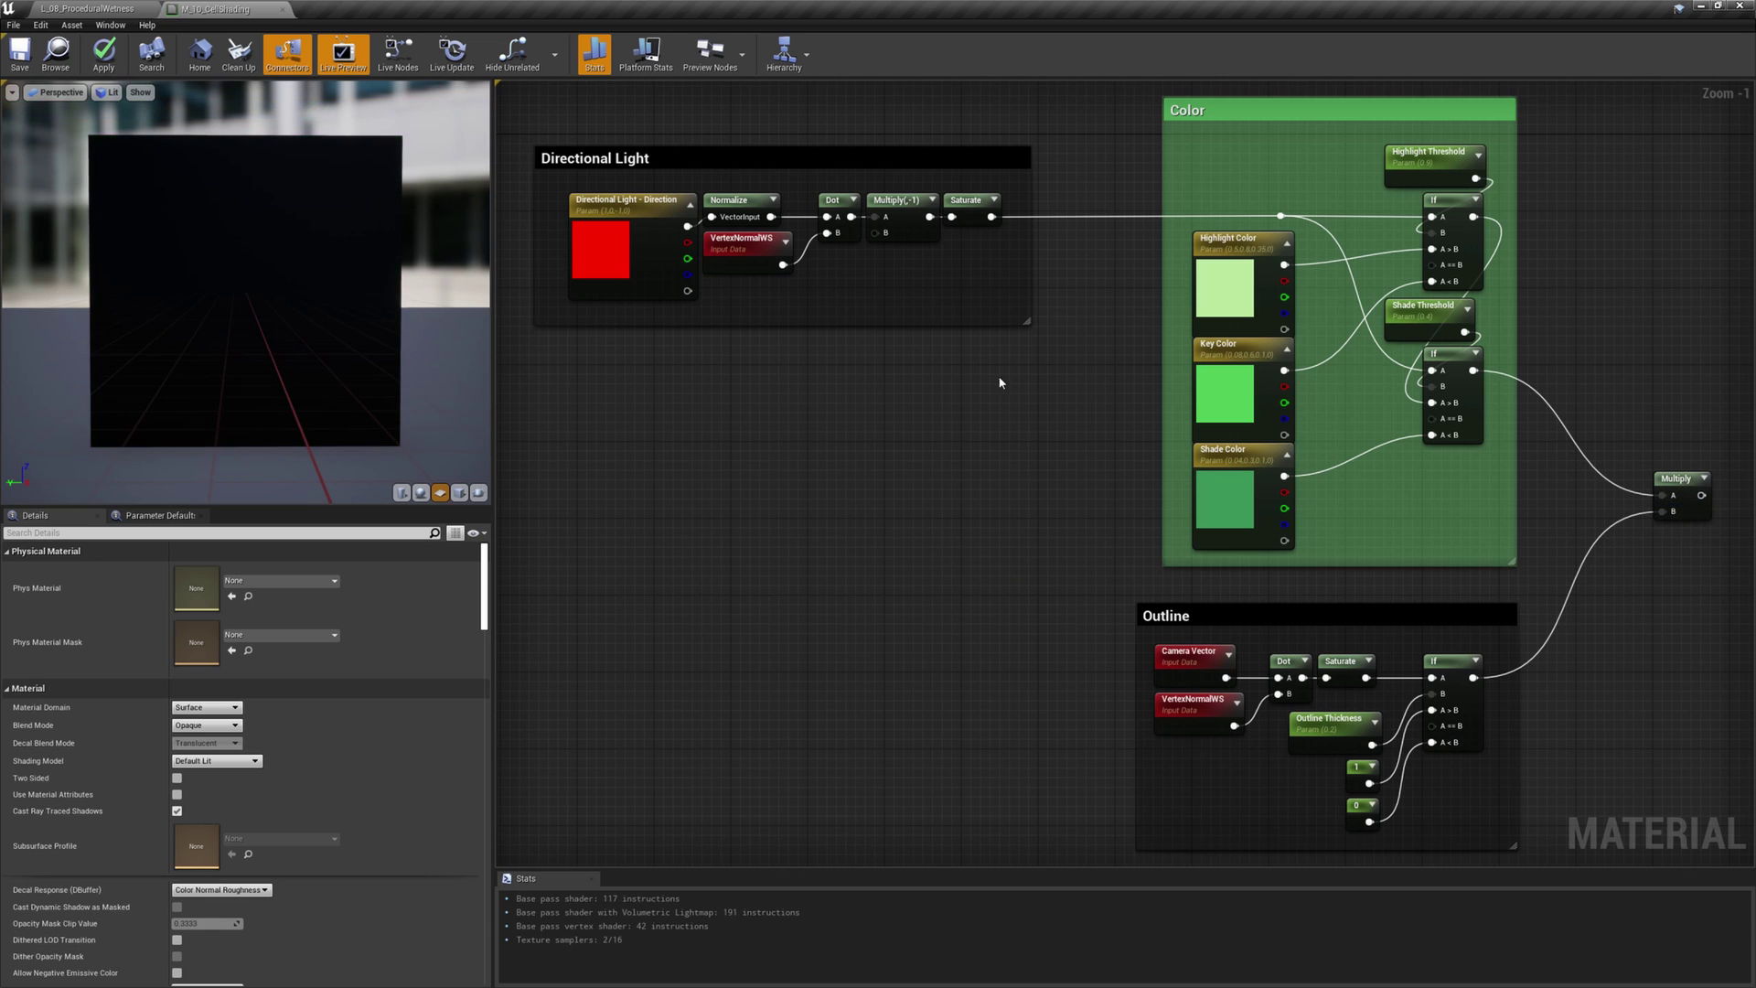
# Step: Duplicate the Normalize, VertexNormalWS, Dot, Multiply and Saturate nodes from Directional Light into the empty area below the group
pyautogui.moveTo(1001, 382); pyautogui.dragTo(735, 194)
pyautogui.hotkey('ctrl', 'c')
pyautogui.hotkey('ctrl', 'v')
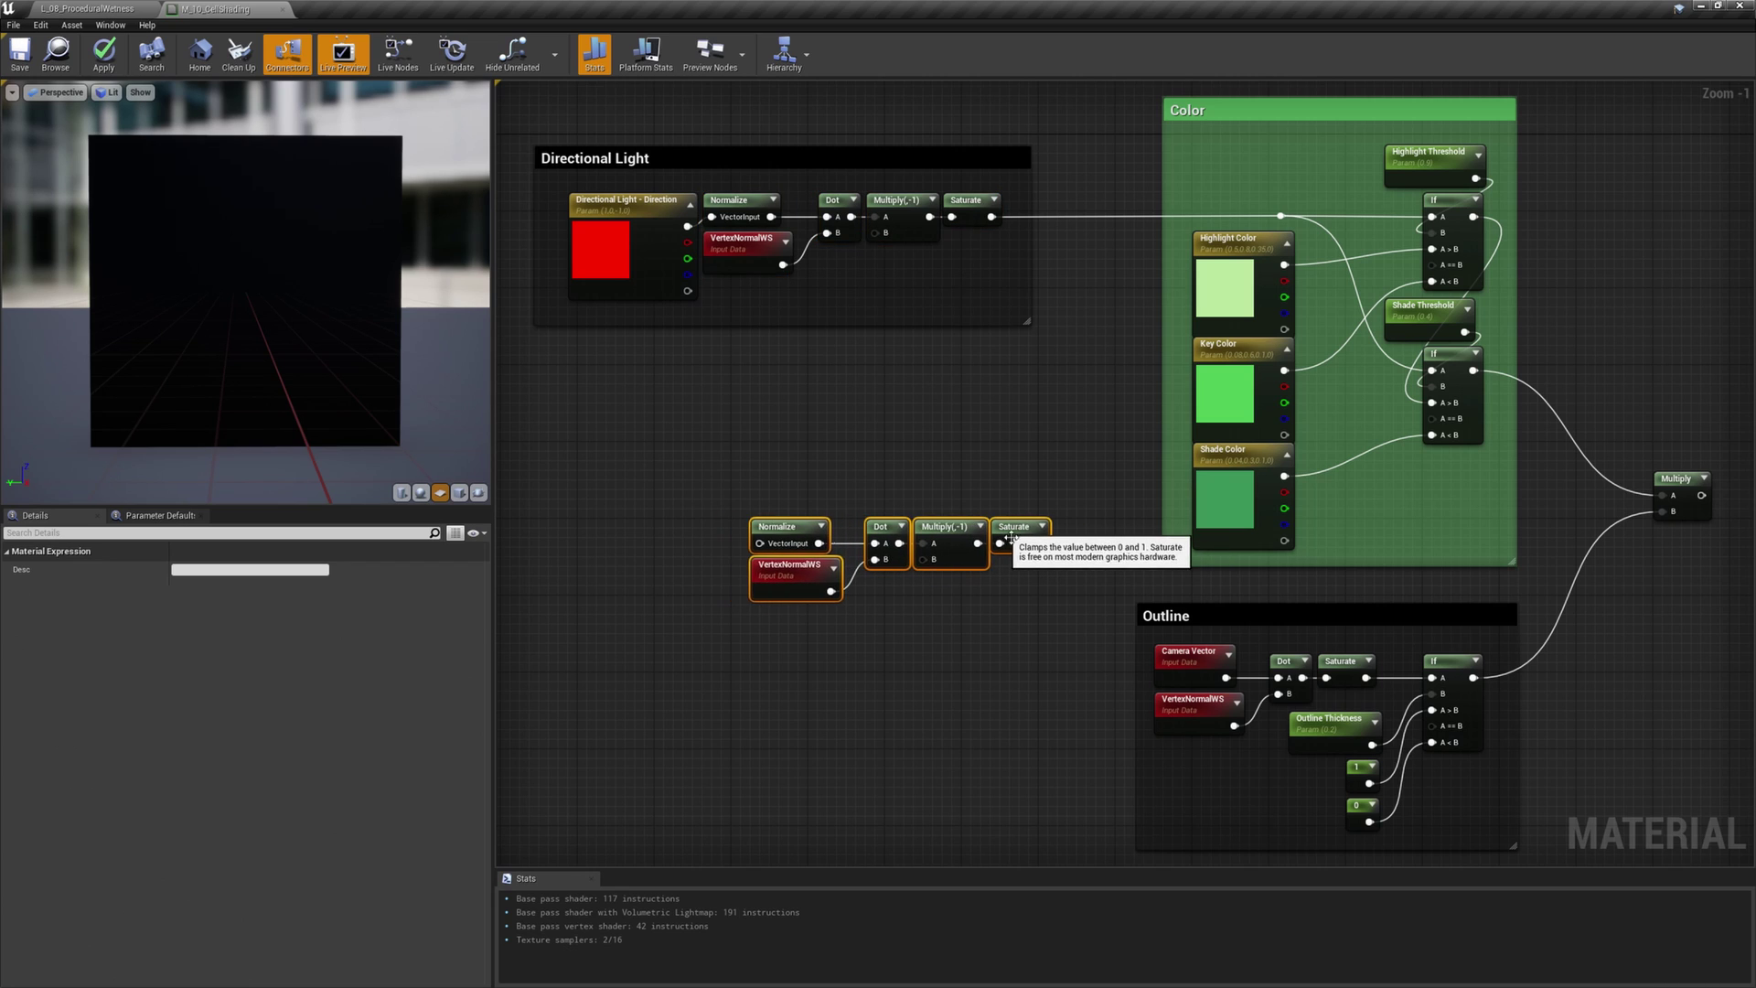
# Step: Add a vector parameter named "Point Light - Position" before the copied Normalize node
pyautogui.click(538, 498)
pyautogui.rightClick(540, 499)
pyautogui.click(530, 583)
pyautogui.press('v')
pyautogui.click(530, 584)
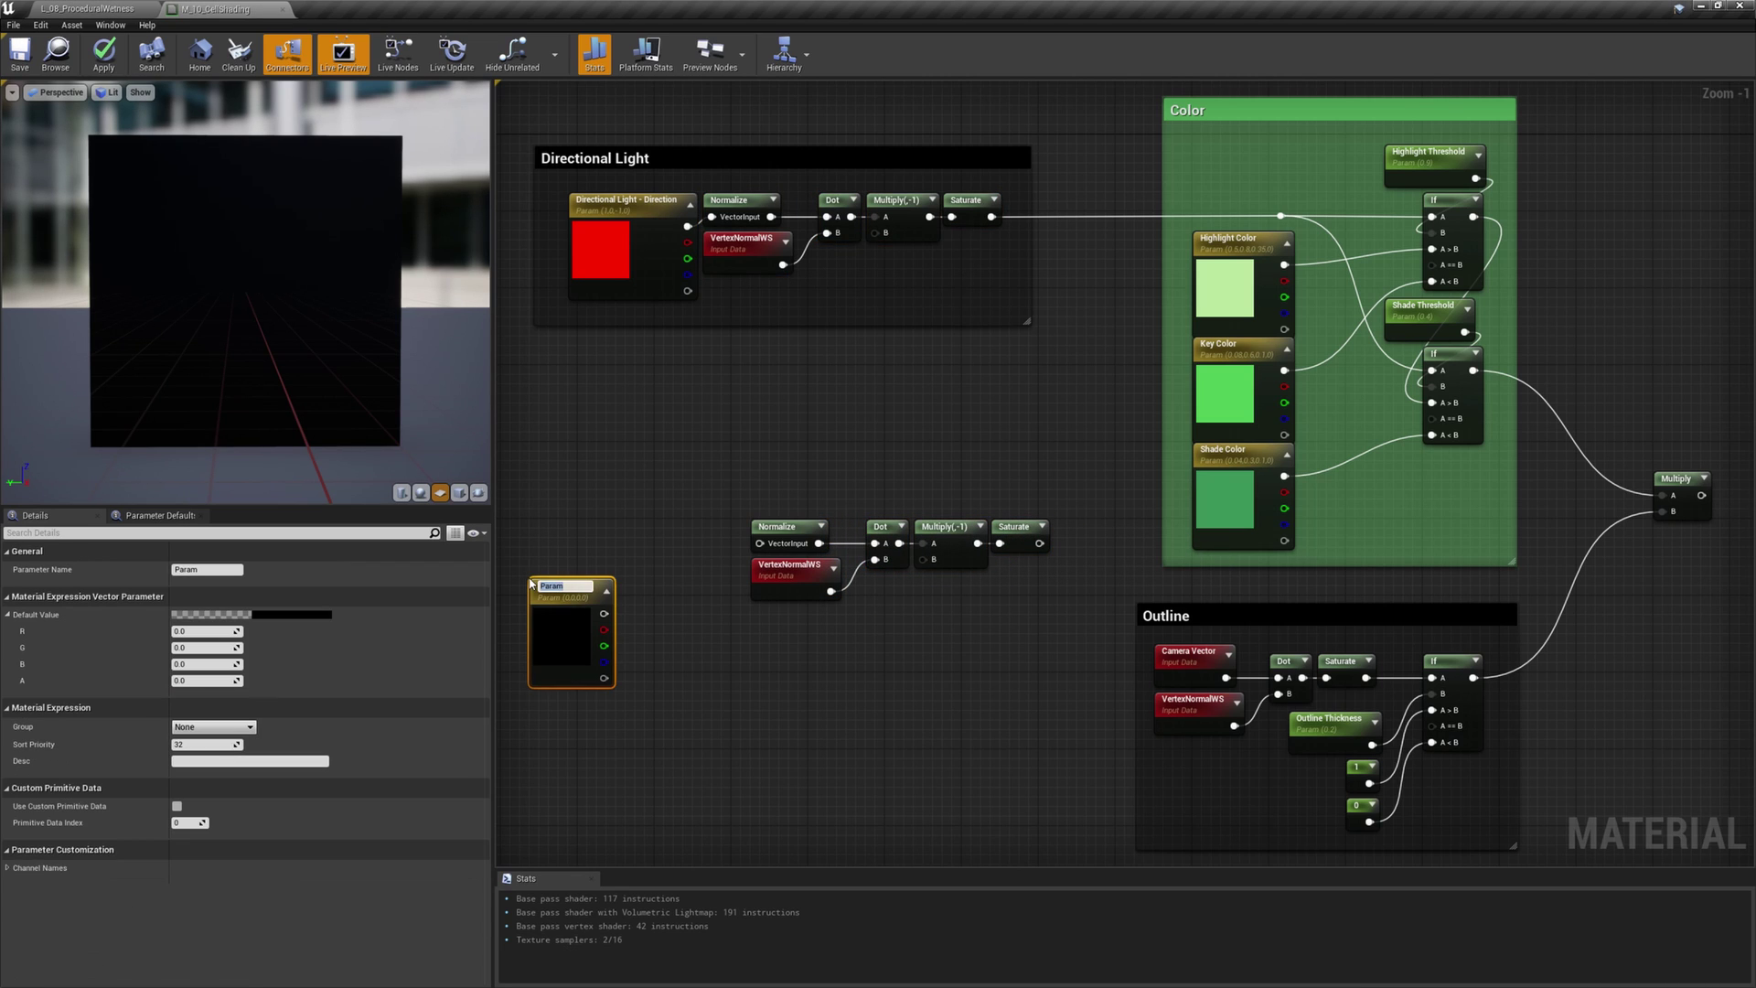
pyautogui.write('Point Light  - Position')
pyautogui.press('Return')
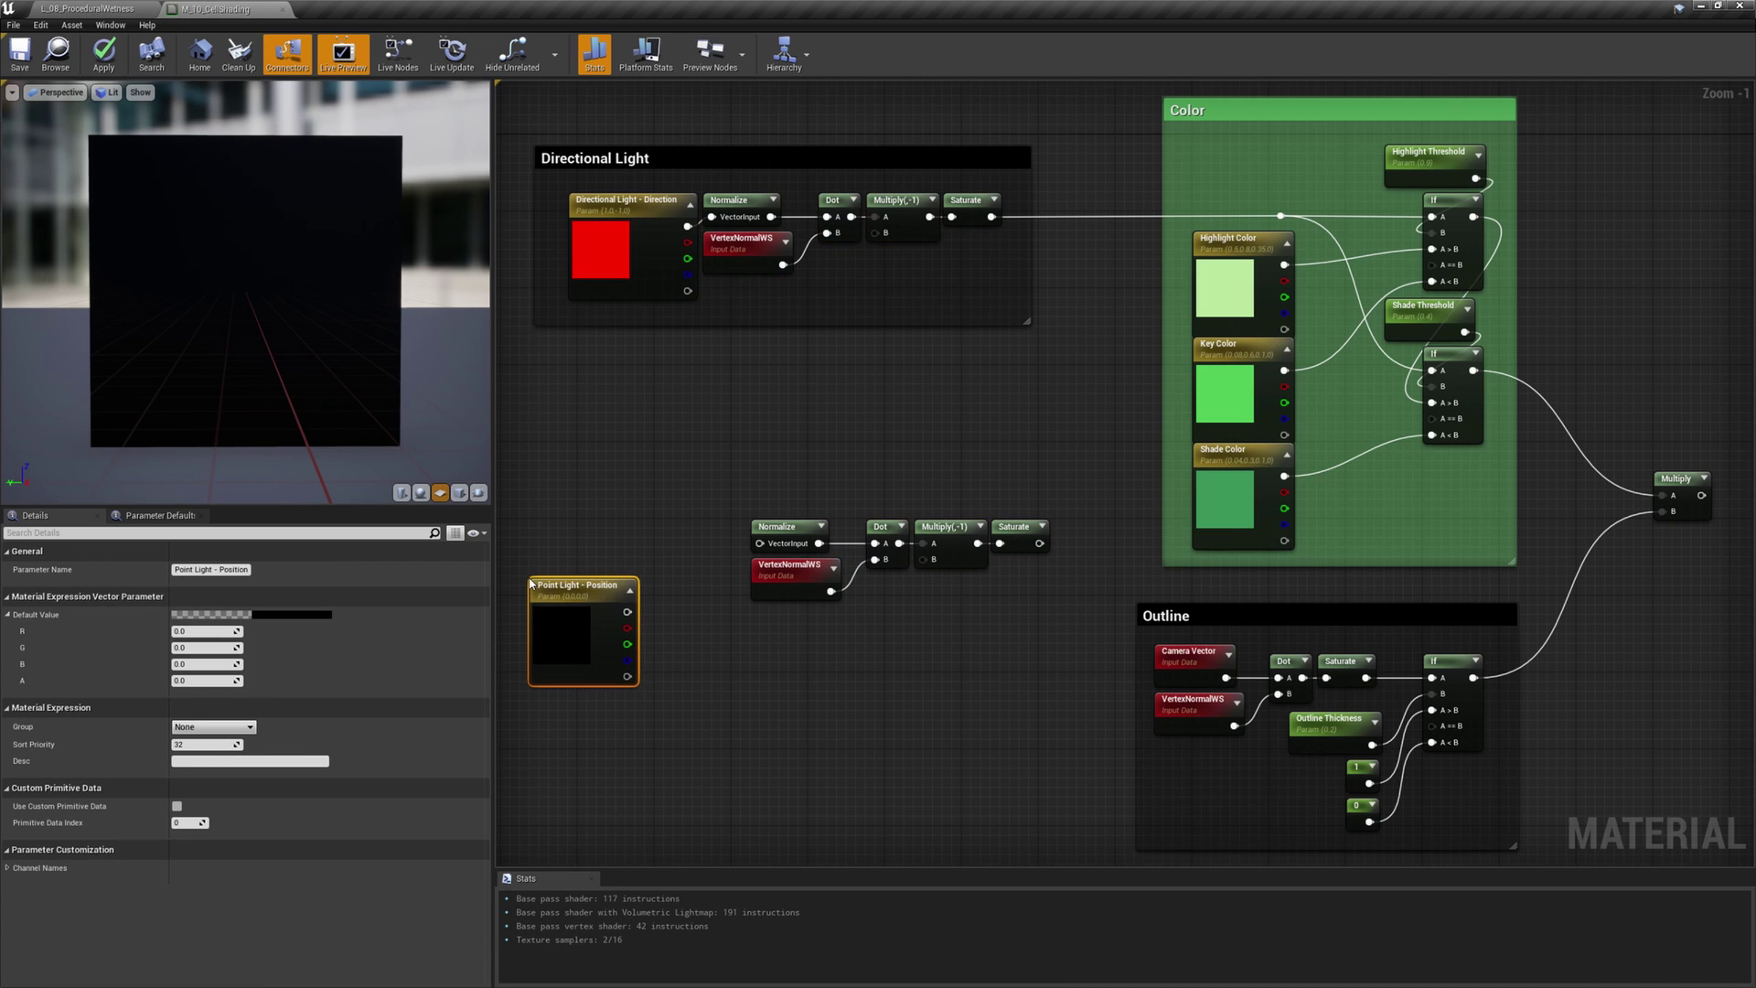
# Step: Set the Point Light - Position default value to R 10 and B 100
pyautogui.click(222, 633)
pyautogui.write('10')
pyautogui.press('Tab')
pyautogui.press('Tab')
pyautogui.write('100')
pyautogui.press('Return')
# Step: Add an Absolute World Position node above the Point Light - Position parameter
pyautogui.rightClick(534, 525)
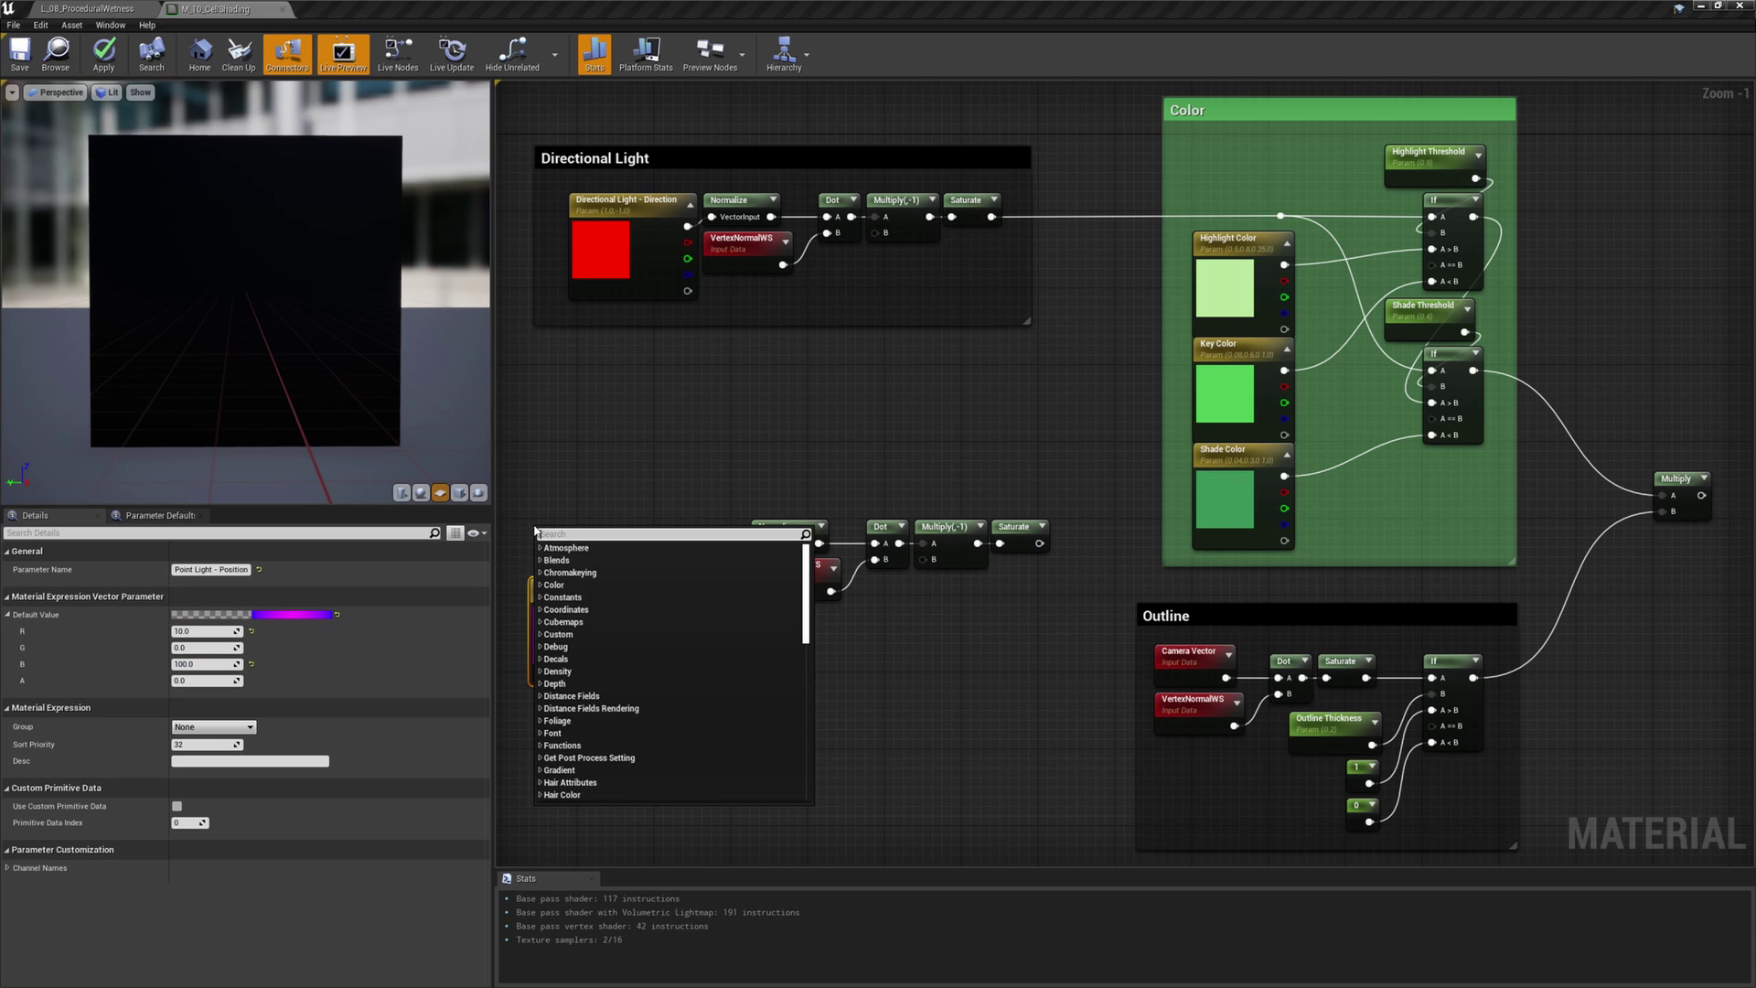
pyautogui.write('world')
pyautogui.press('Return')
pyautogui.moveTo(559, 540); pyautogui.dragTo(554, 535)
pyautogui.moveTo(558, 593); pyautogui.dragTo(702, 533)
# Step: Add a Subtract node that subtracts Point Light - Position from Absolute World Position and feeds the copied Normalize node
pyautogui.rightClick(677, 540)
pyautogui.write('sub')
pyautogui.press('Return')
pyautogui.moveTo(660, 614); pyautogui.dragTo(586, 521)
pyautogui.click(694, 595)
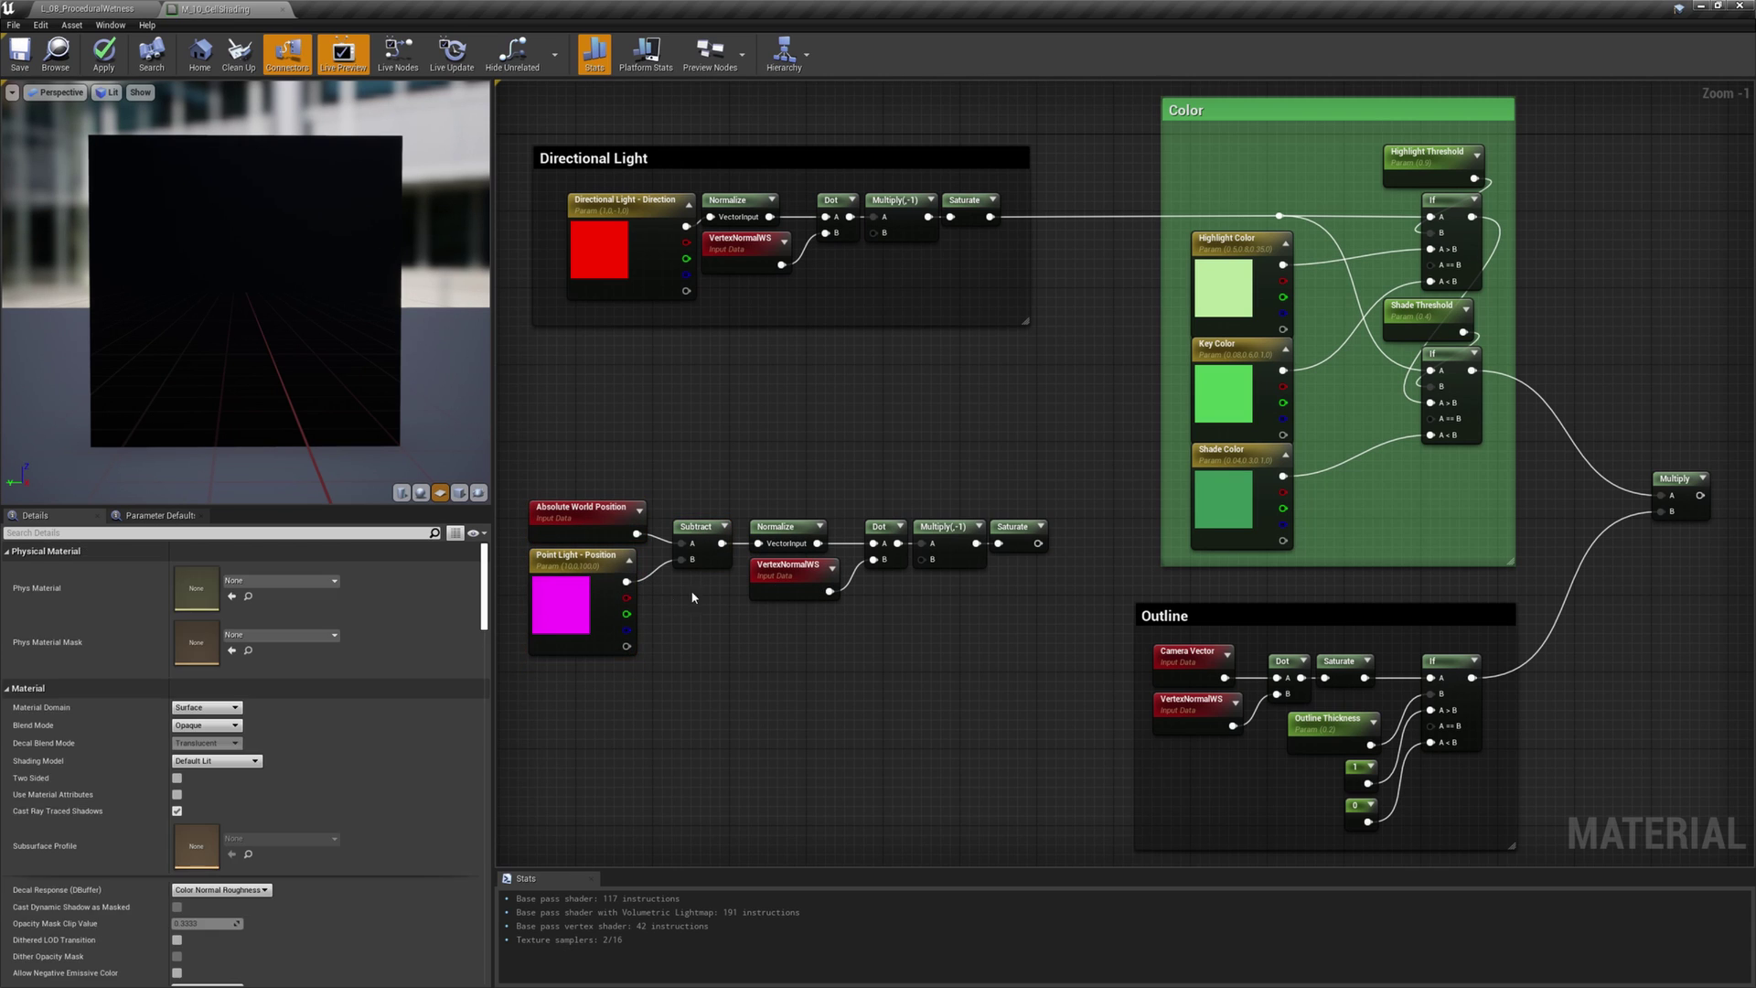
# Step: Preview the Saturate node at the end of the point light chain
pyautogui.rightClick(1017, 532)
pyautogui.click(1044, 588)
pyautogui.click(1044, 593)
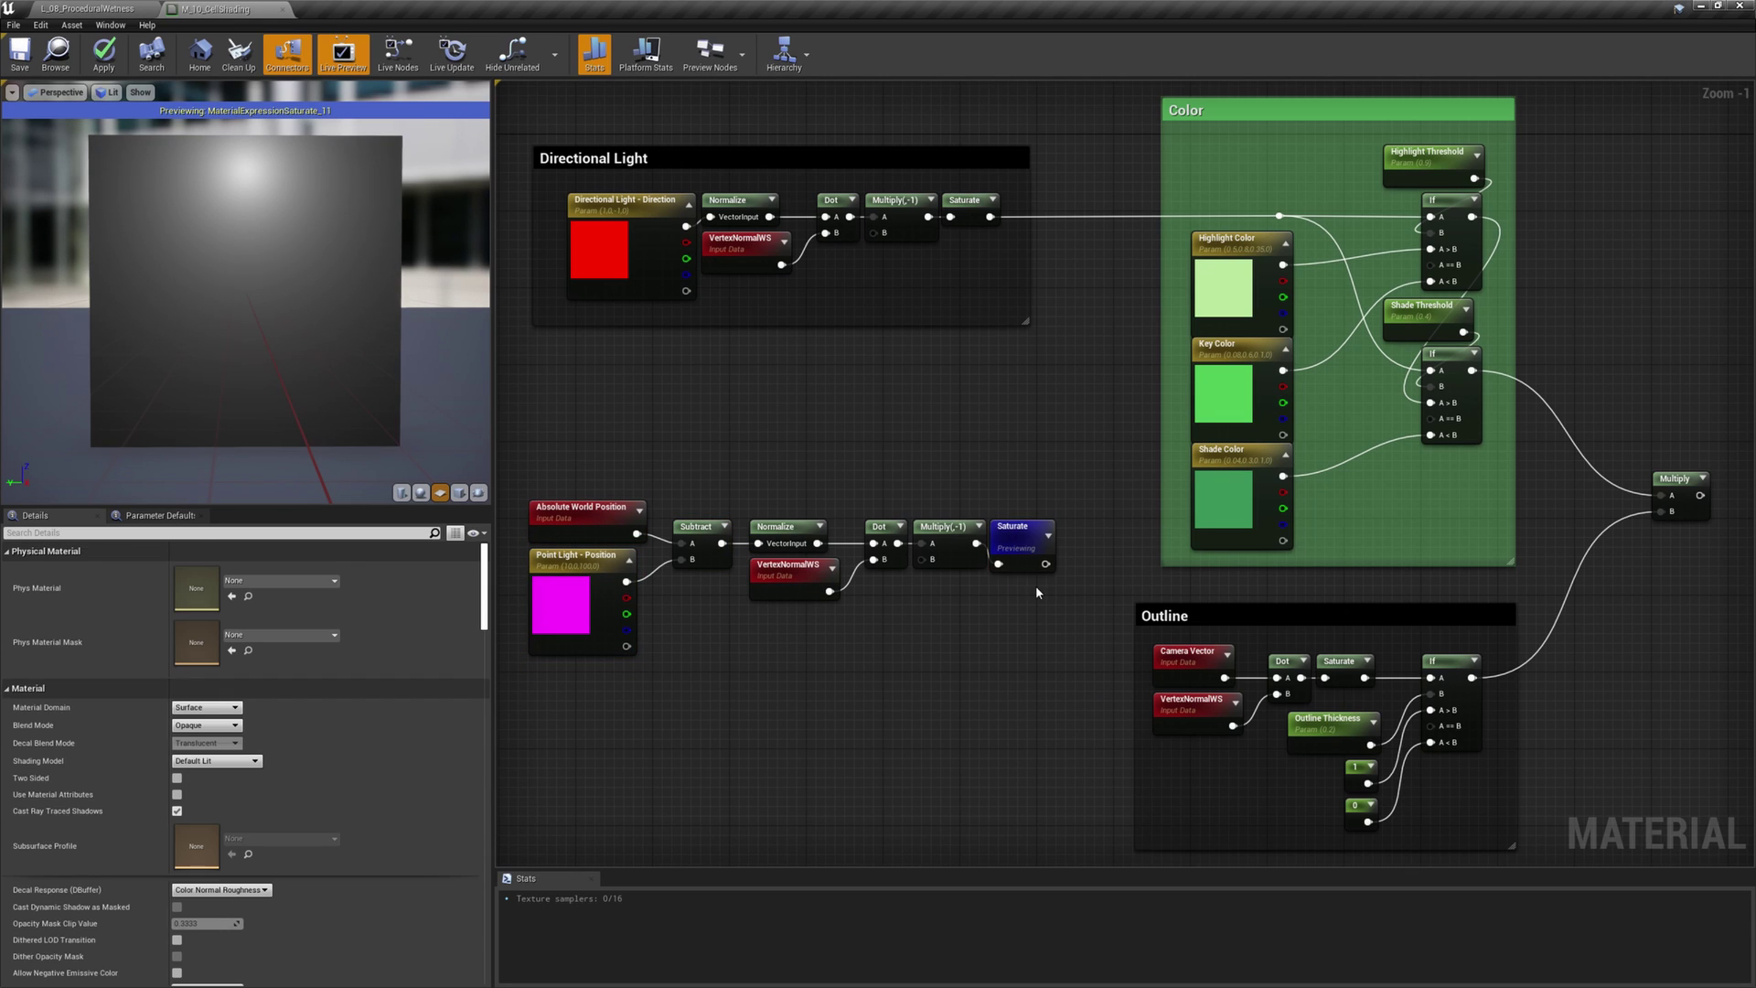
# Step: Try a B value of 0 for the Point Light - Position parameter
pyautogui.click(580, 604)
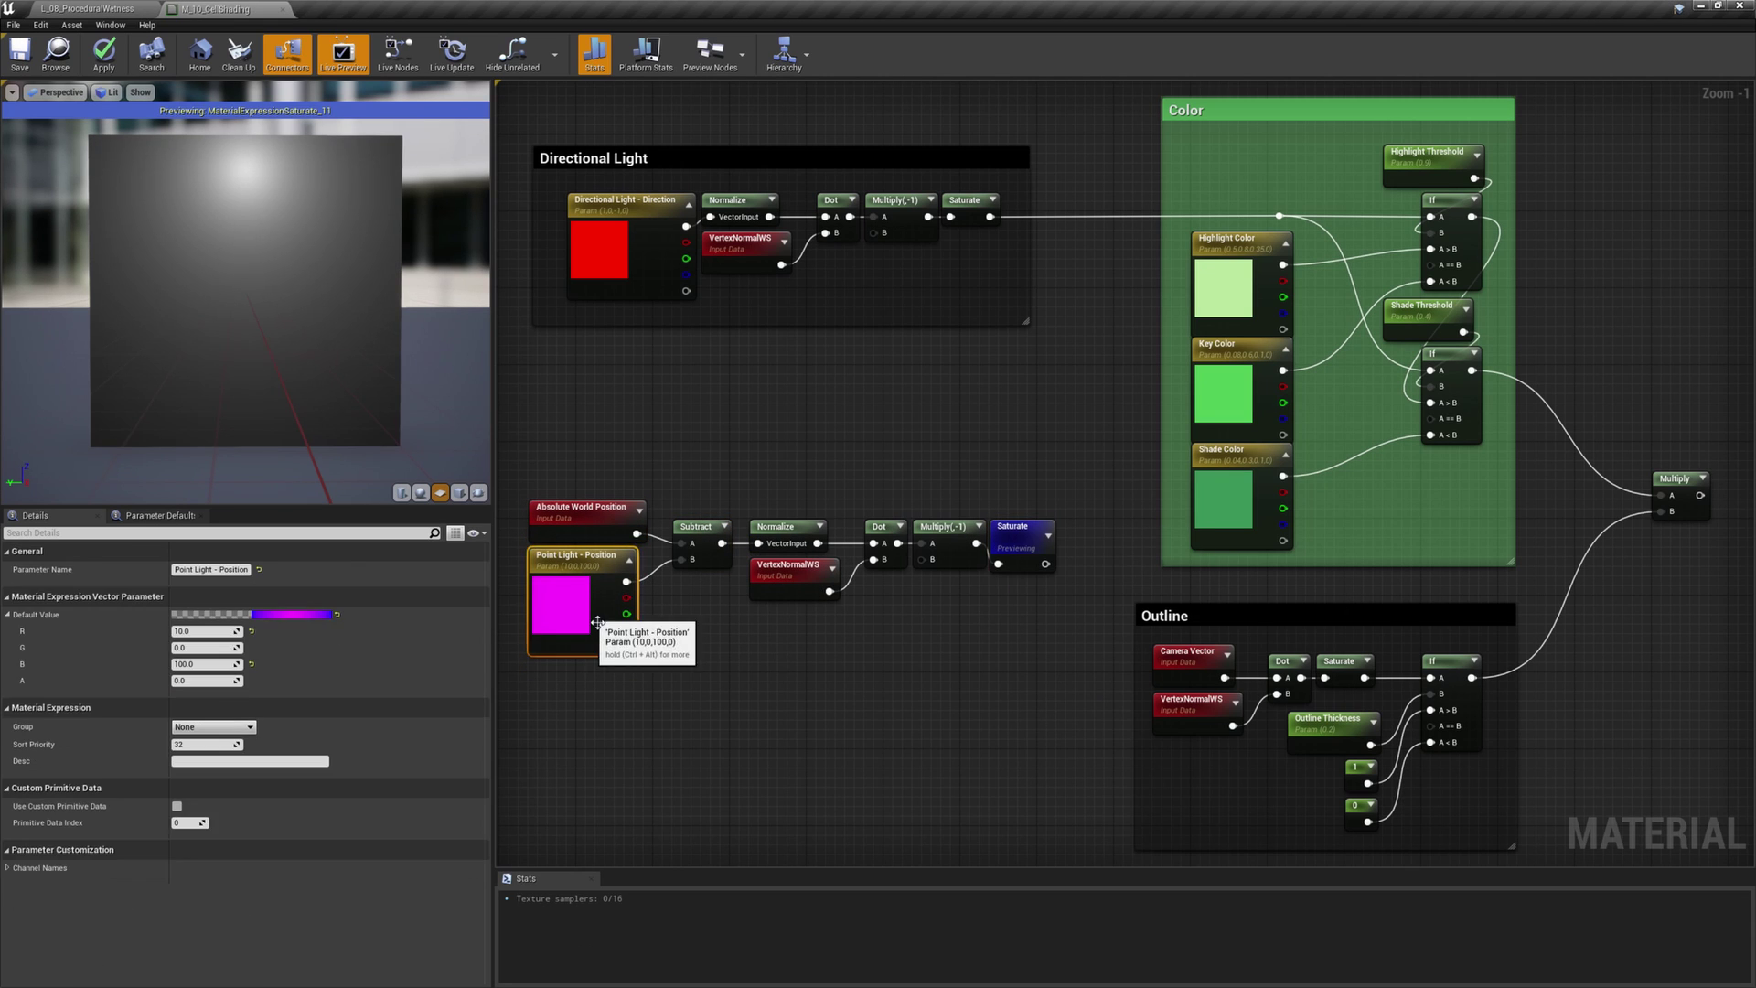
pyautogui.click(207, 664)
pyautogui.write('0')
pyautogui.press('Return')
# Step: Try a G value of 50 for Point Light - Position, and settle on G -50 and B -60
pyautogui.click(215, 650)
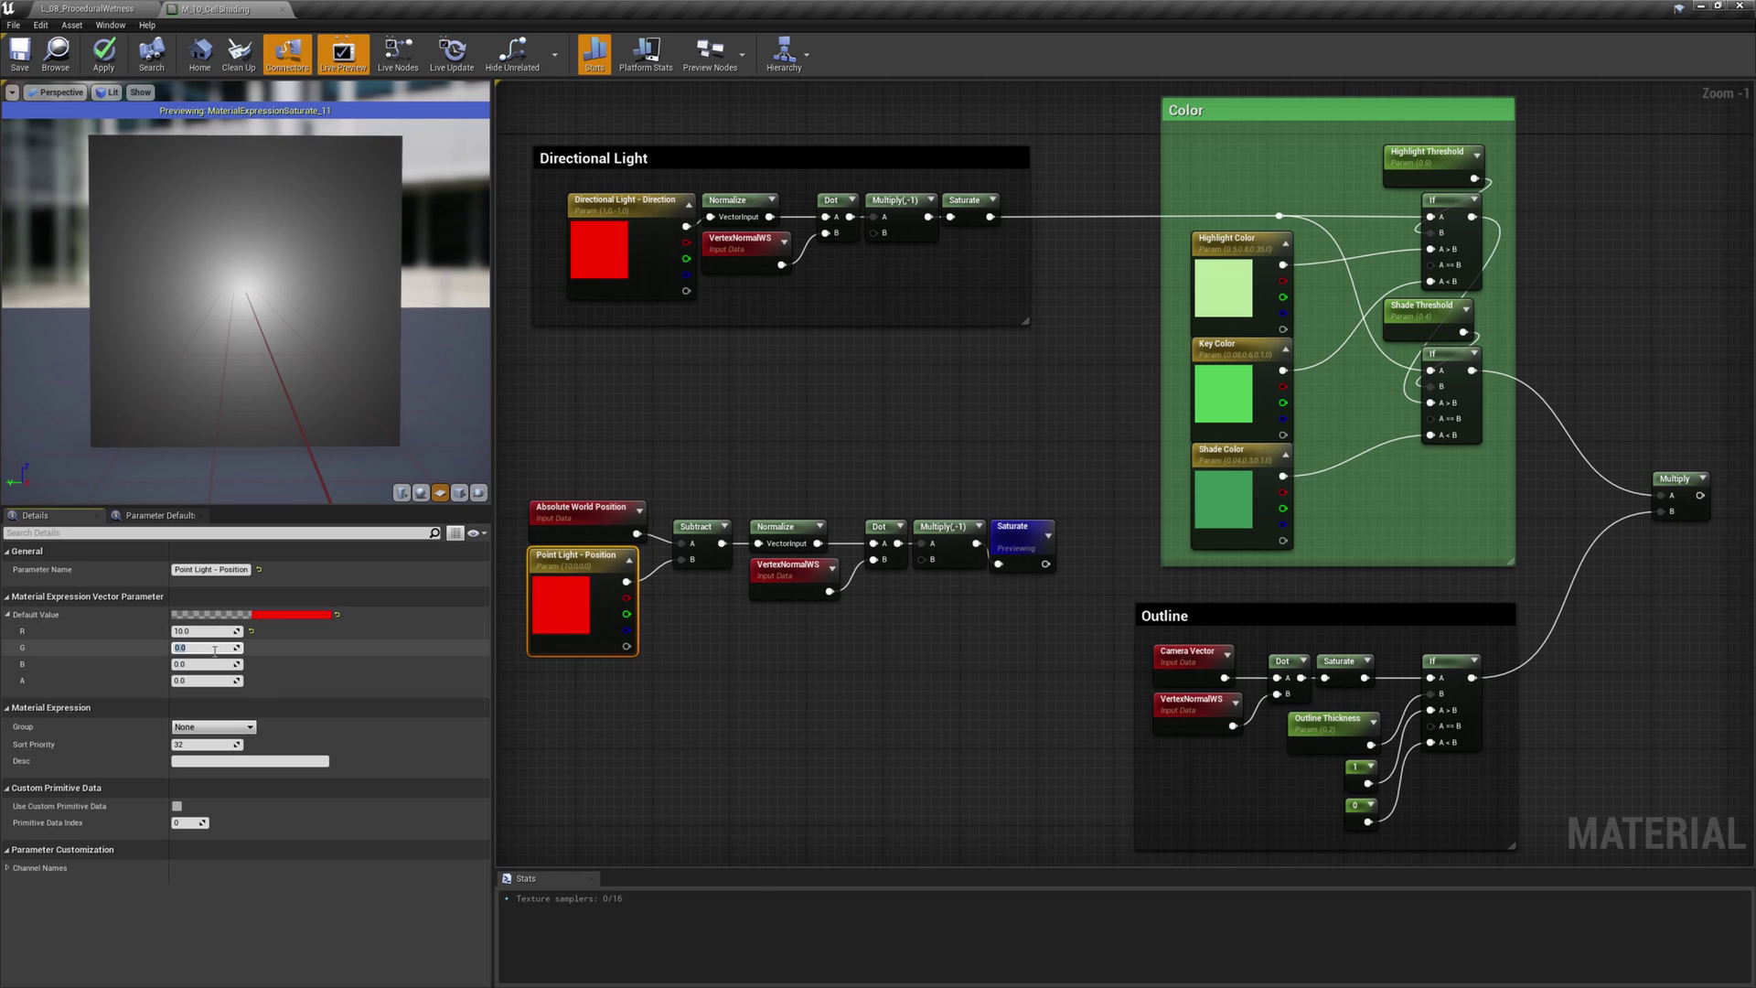
pyautogui.write('50')
pyautogui.press('Return')
pyautogui.write('-50')
pyautogui.press('Return')
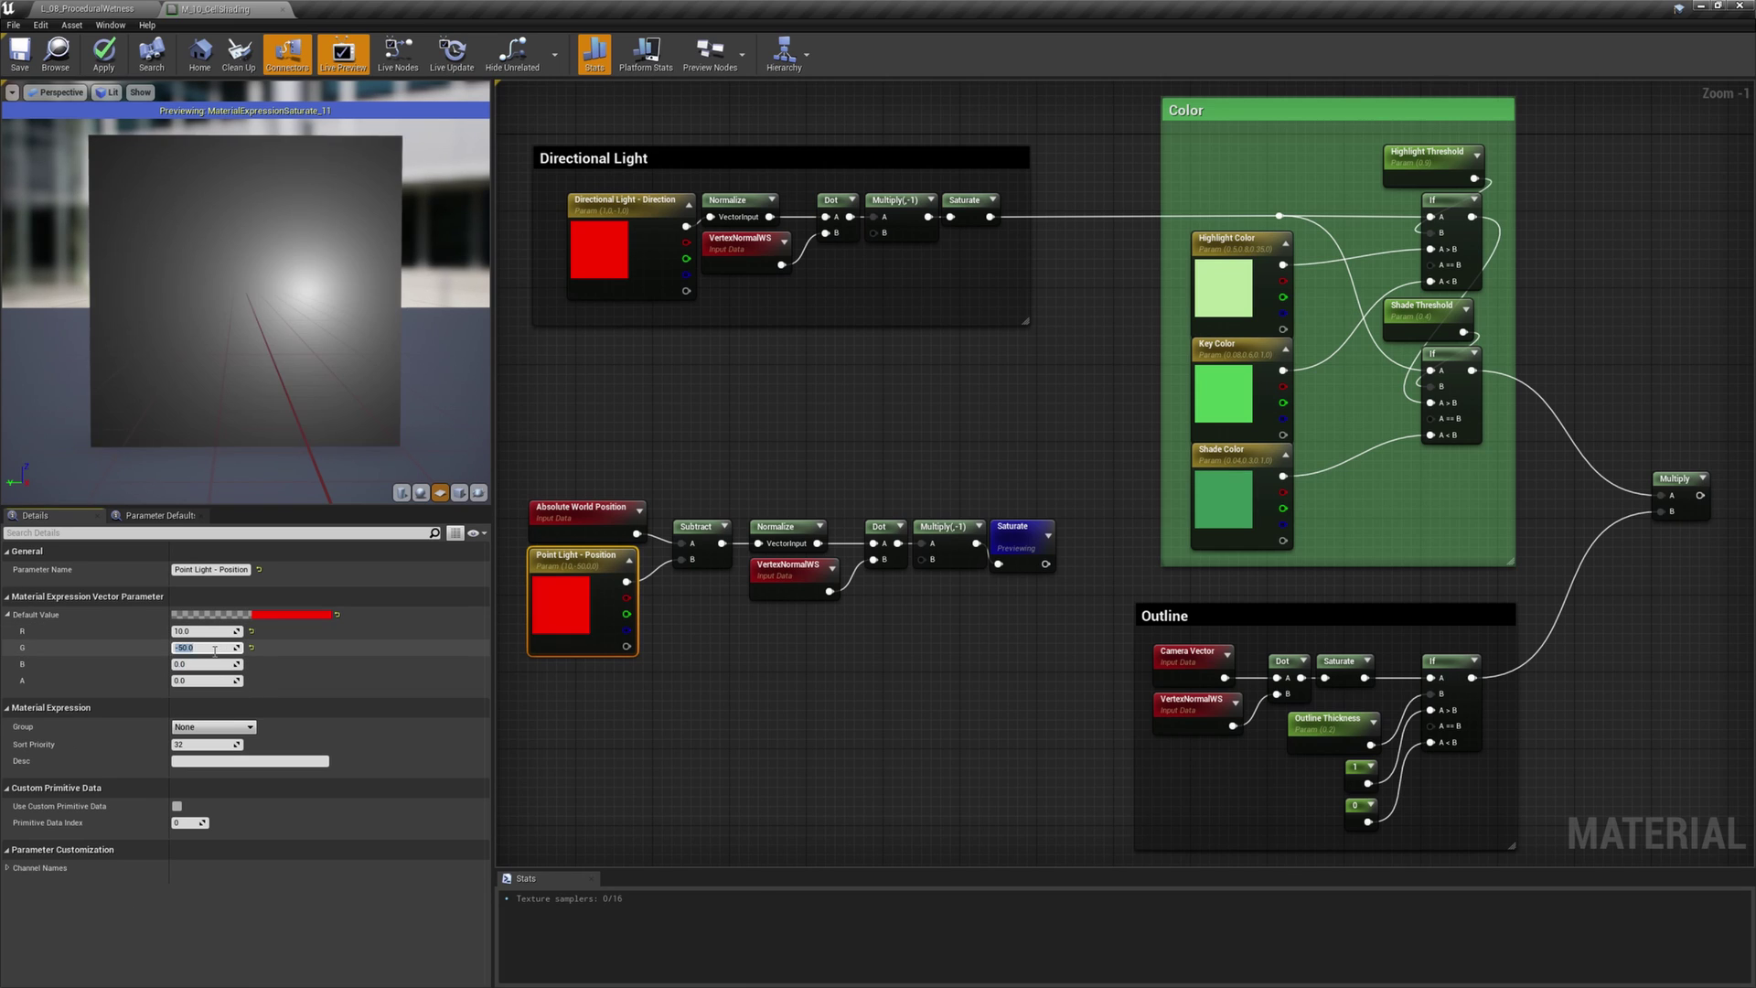
pyautogui.click(207, 664)
pyautogui.write('-60')
pyautogui.press('Return')
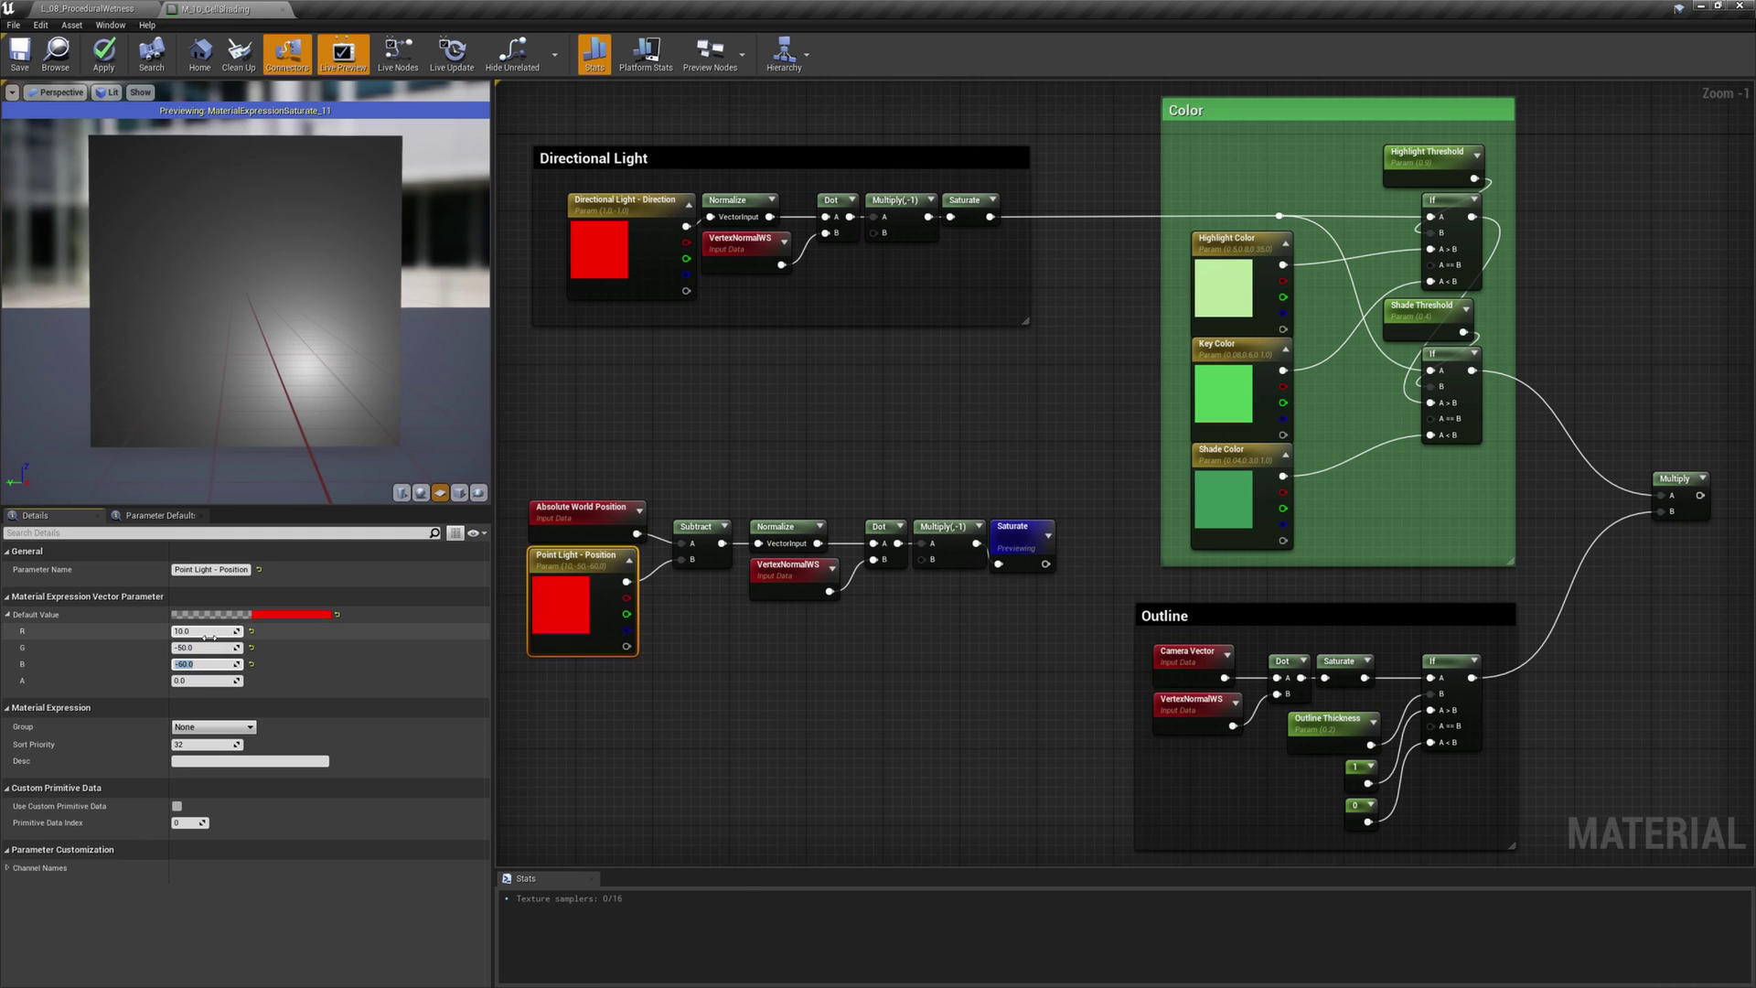
# Step: Try an R value of 50 for Point Light - Position, and settle on R 5
pyautogui.click(206, 631)
pyautogui.write('50')
pyautogui.press('Return')
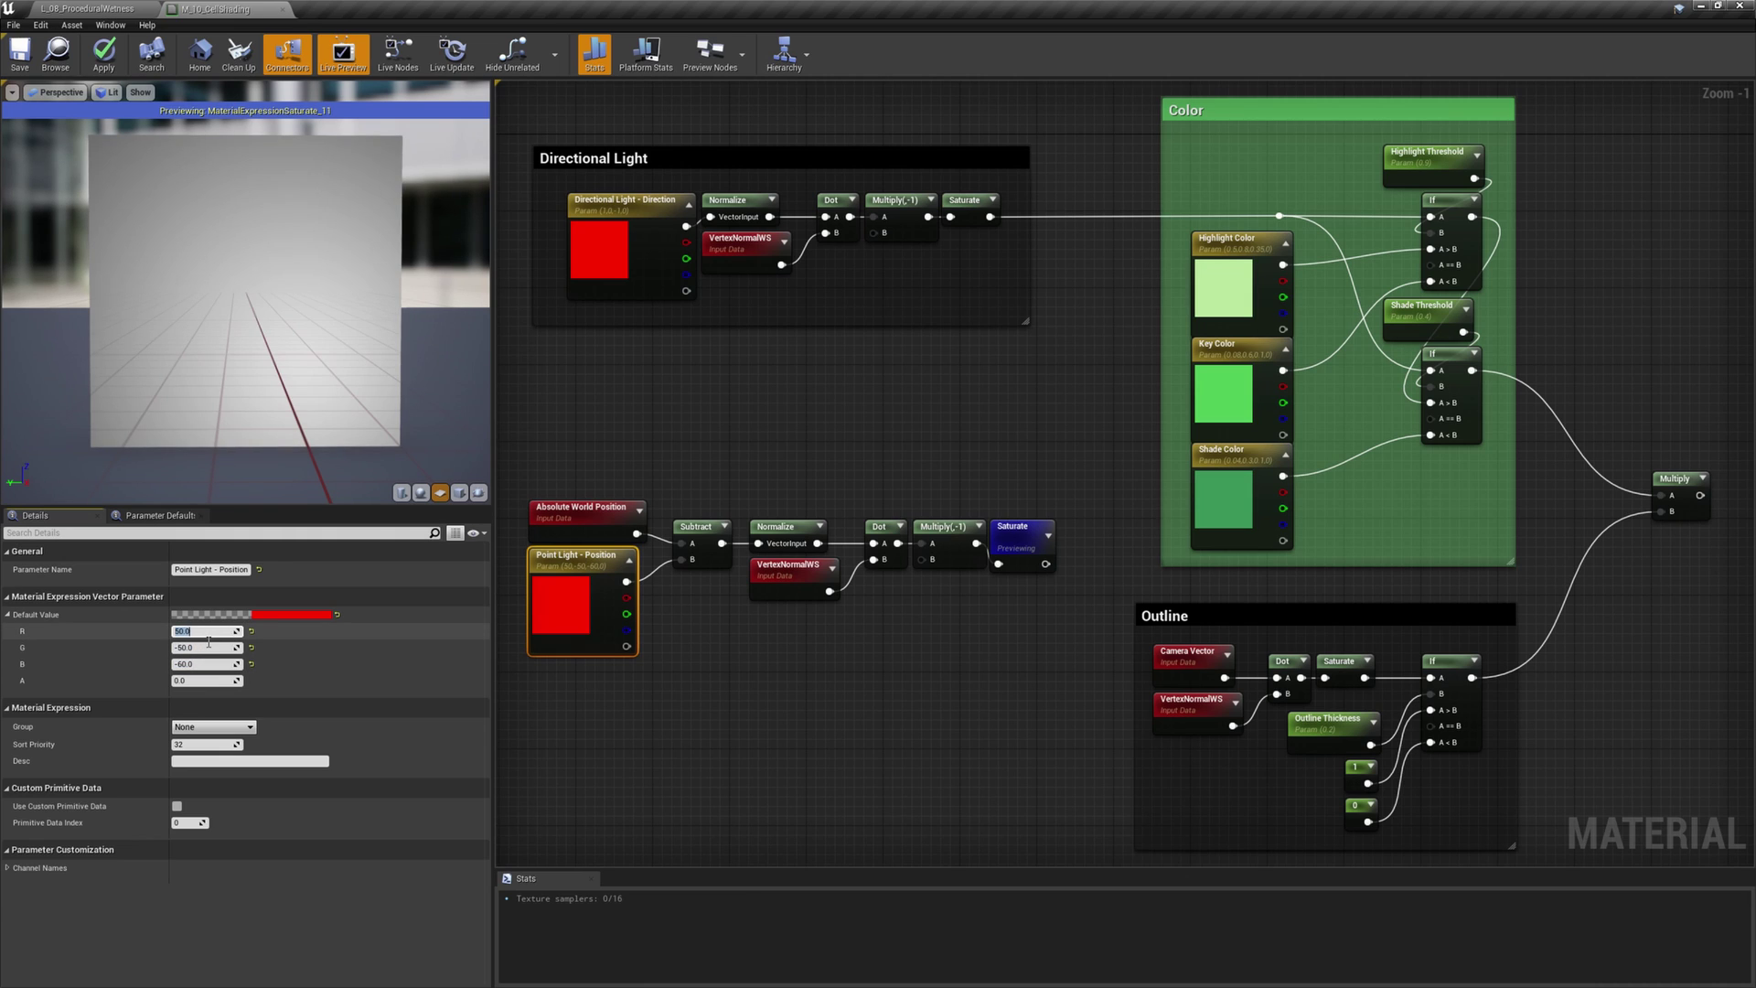
pyautogui.write('5')
pyautogui.press('Return')
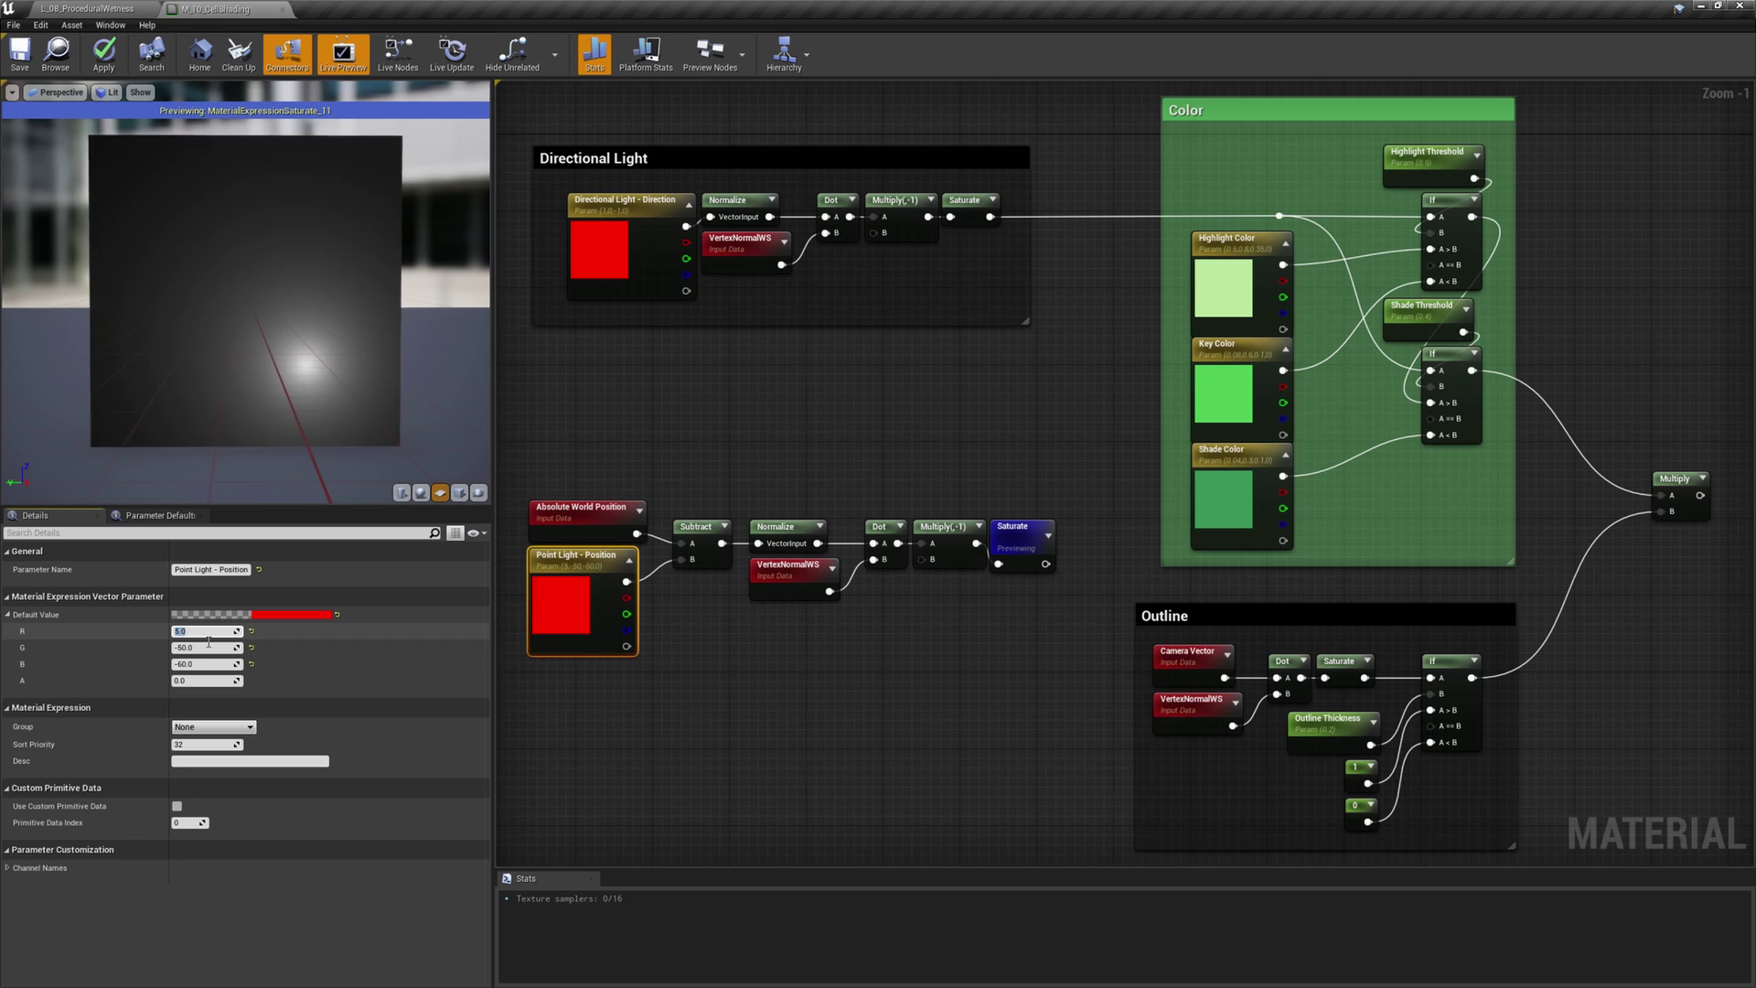
# Step: Try an R value of 1 for Point Light - Position, and settle on R 10, G 0 and B 100
pyautogui.write('1')
pyautogui.press('Return')
pyautogui.write('10')
pyautogui.press('Return')
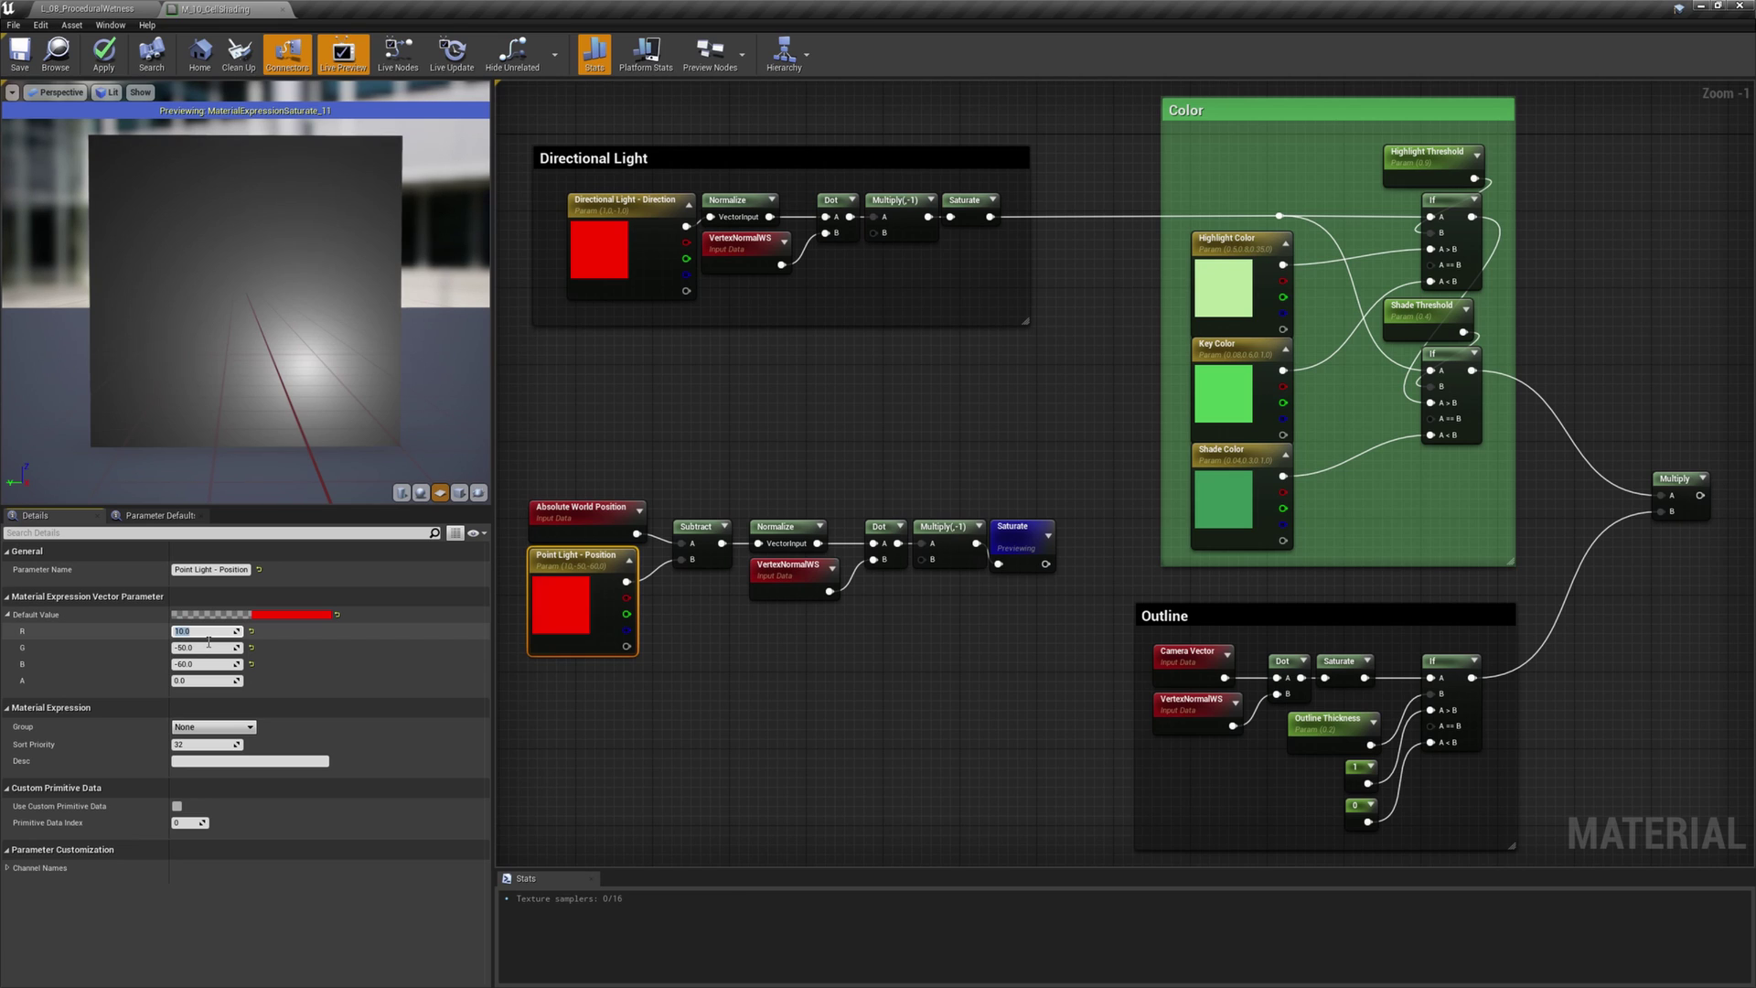
pyautogui.press('Tab')
pyautogui.write('0')
pyautogui.press('Tab')
pyautogui.write('100')
pyautogui.press('Return')
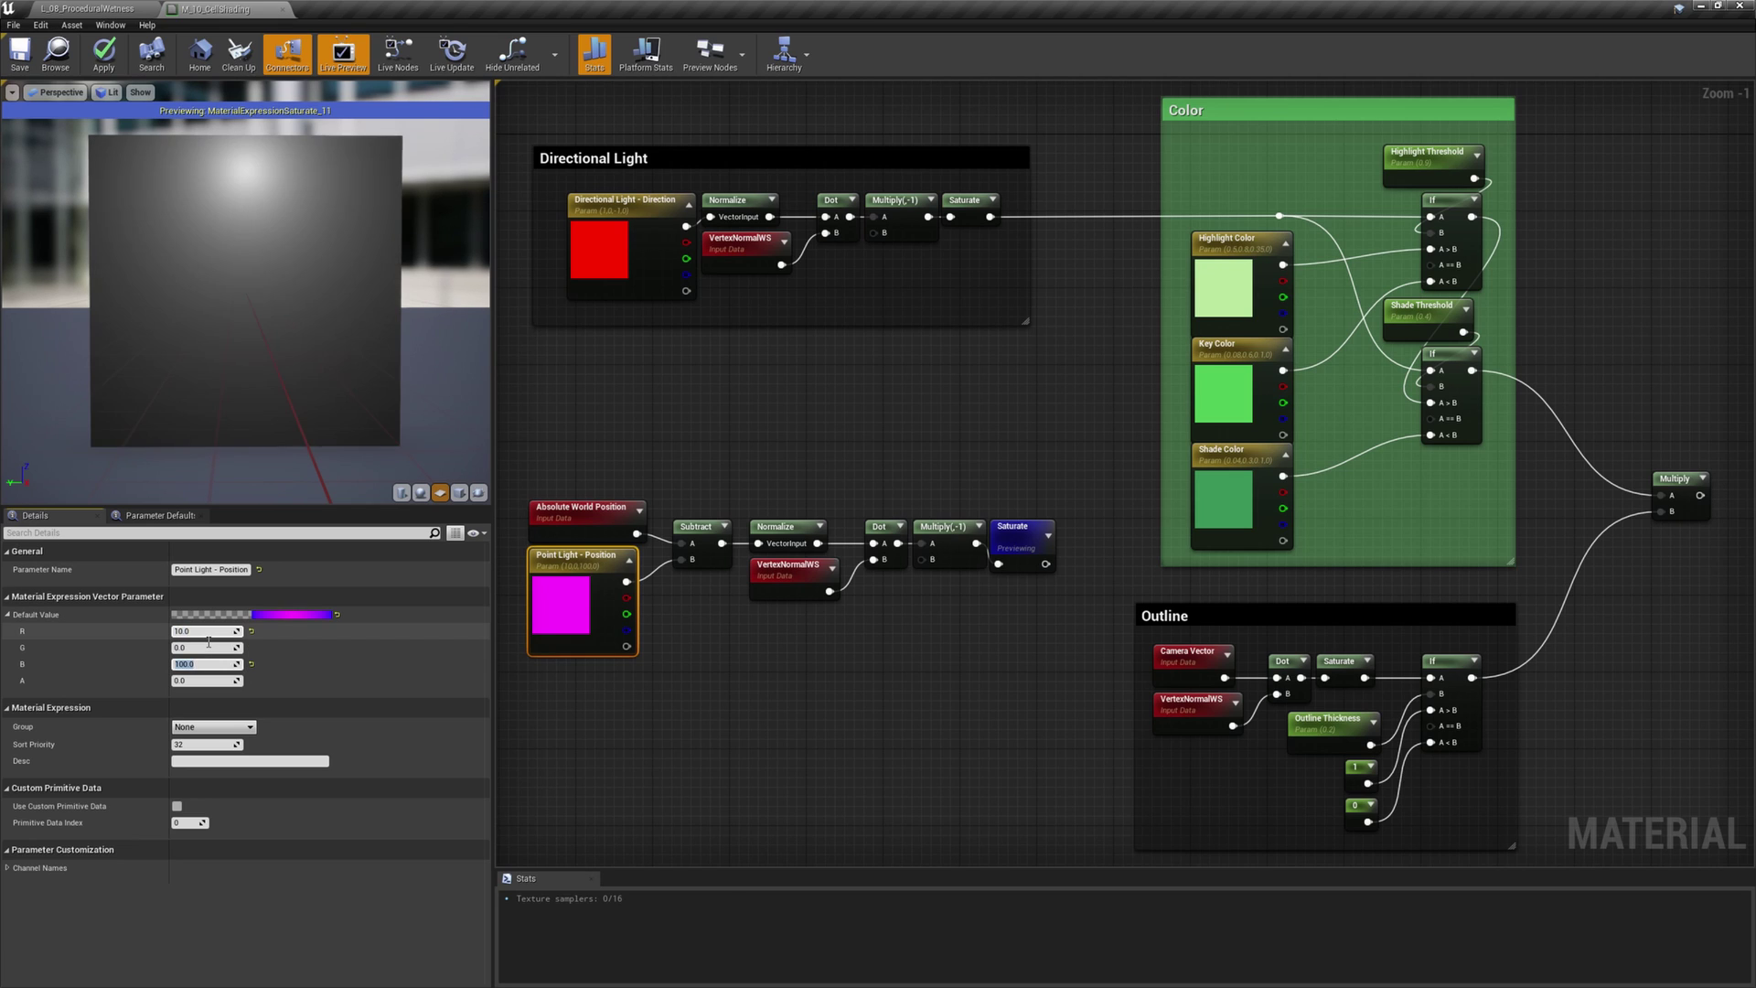
pyautogui.click(926, 660)
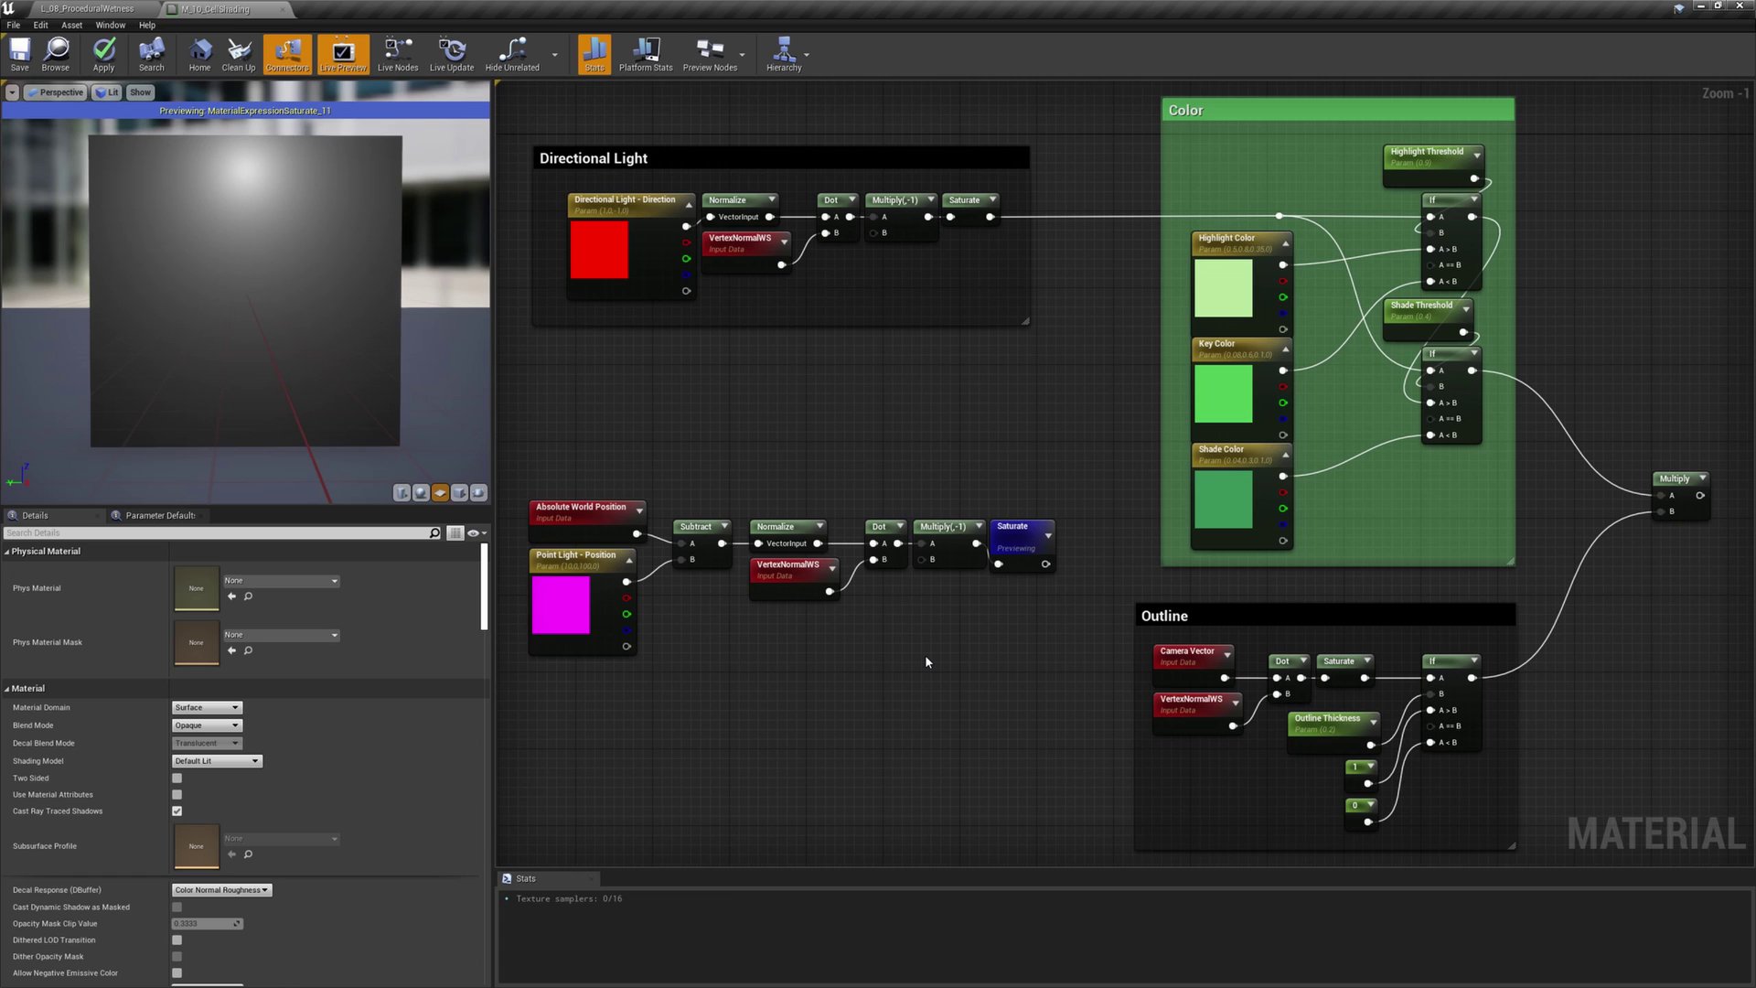
# Step: Add a Multiply node after the point light chain's Saturate and feed the Saturate output into its A input
pyautogui.press('m')
pyautogui.click(1076, 532)
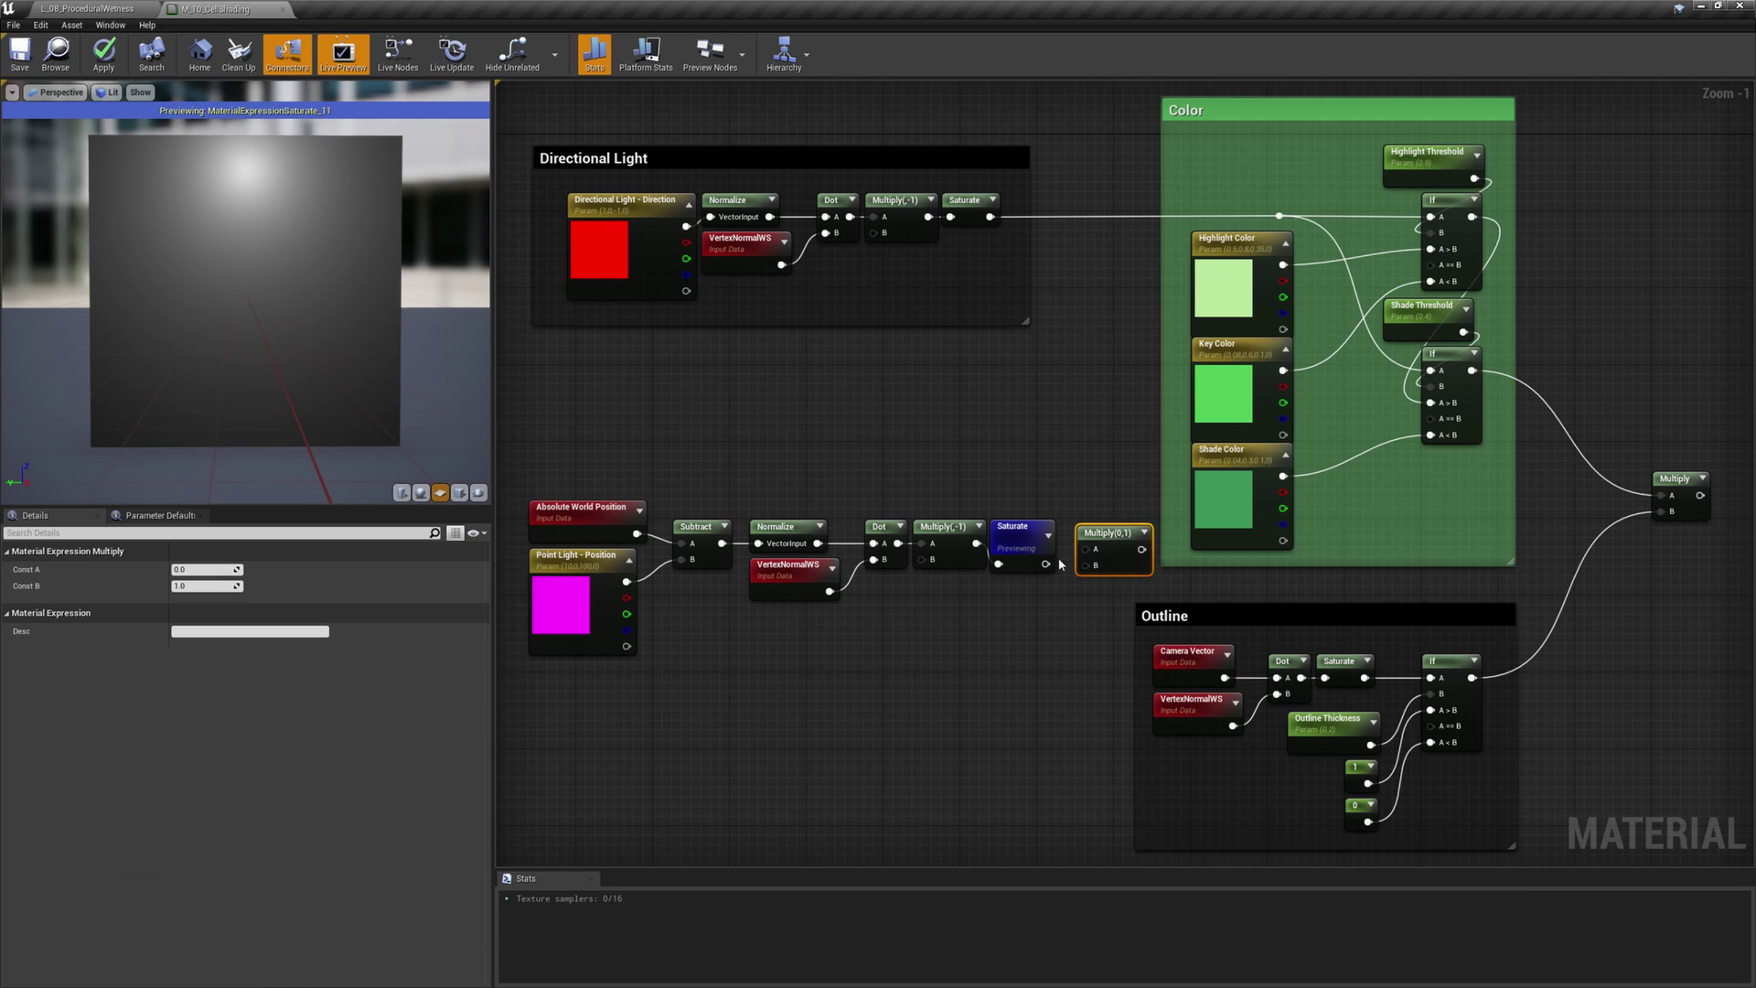
pyautogui.moveTo(1046, 564); pyautogui.dragTo(1086, 556)
pyautogui.moveTo(1103, 542); pyautogui.dragTo(1101, 529)
# Step: Add a scalar parameter named Point Light - Radius with a default value of 200 and place it below the point light chain
pyautogui.click(870, 618)
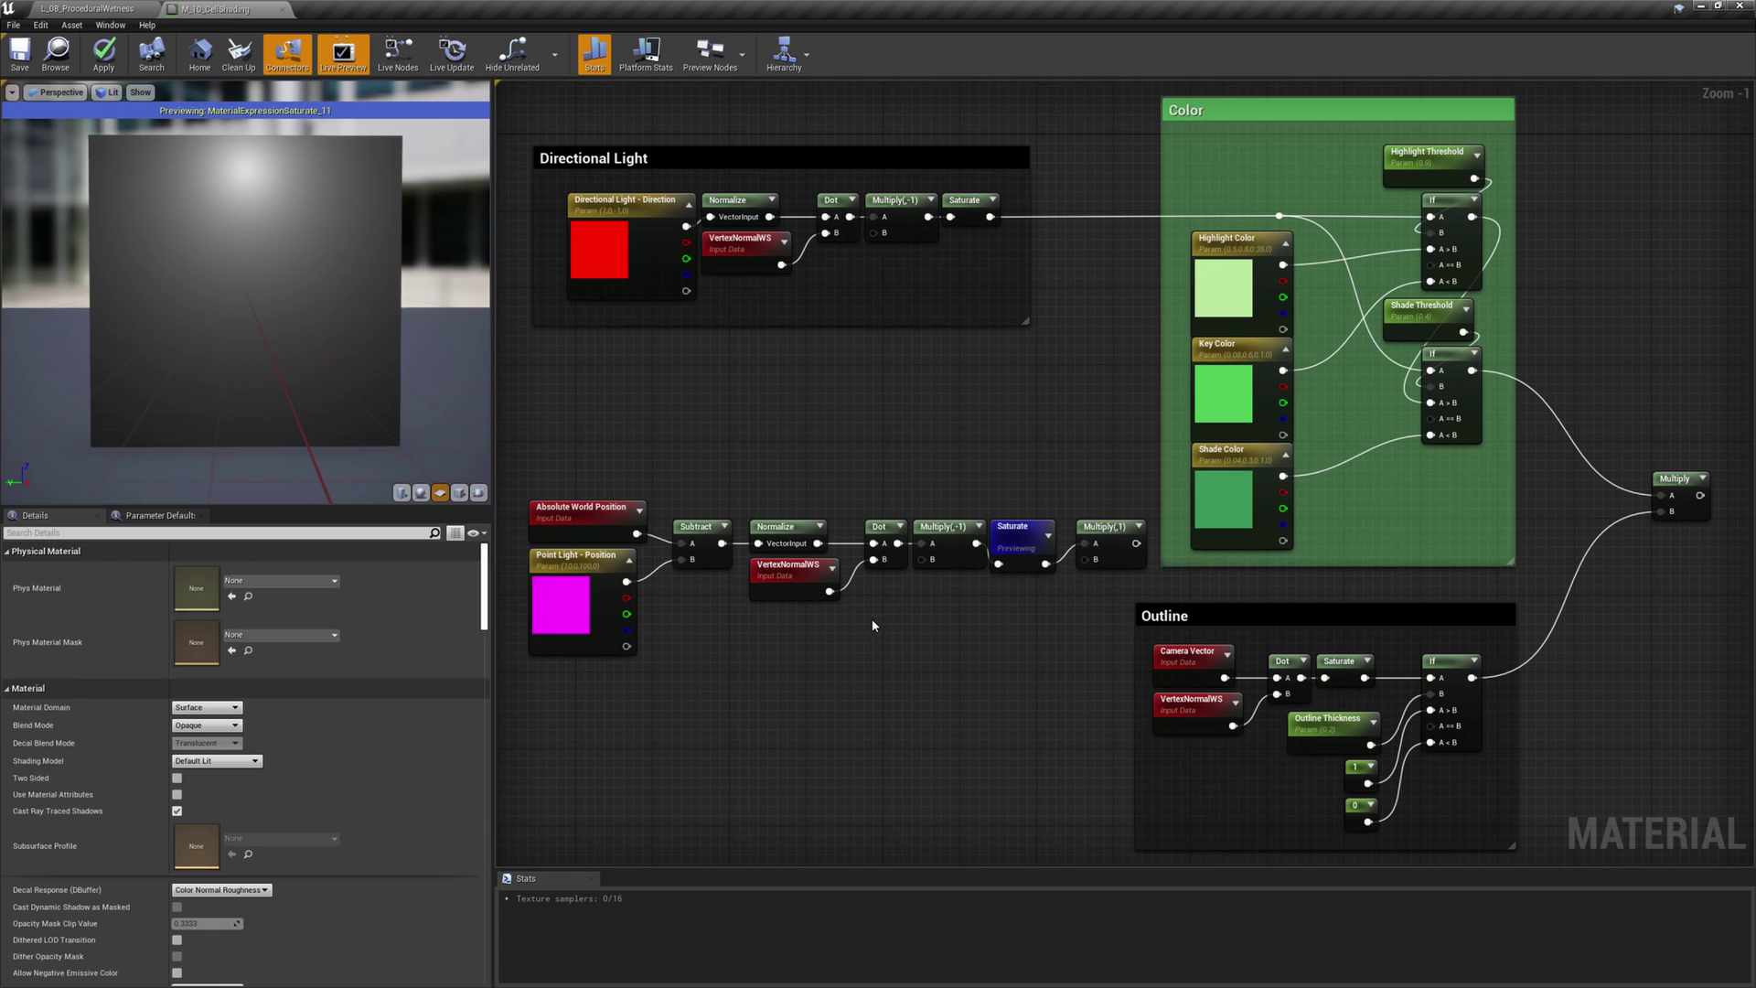
pyautogui.write('ss')
pyautogui.write('int Light')
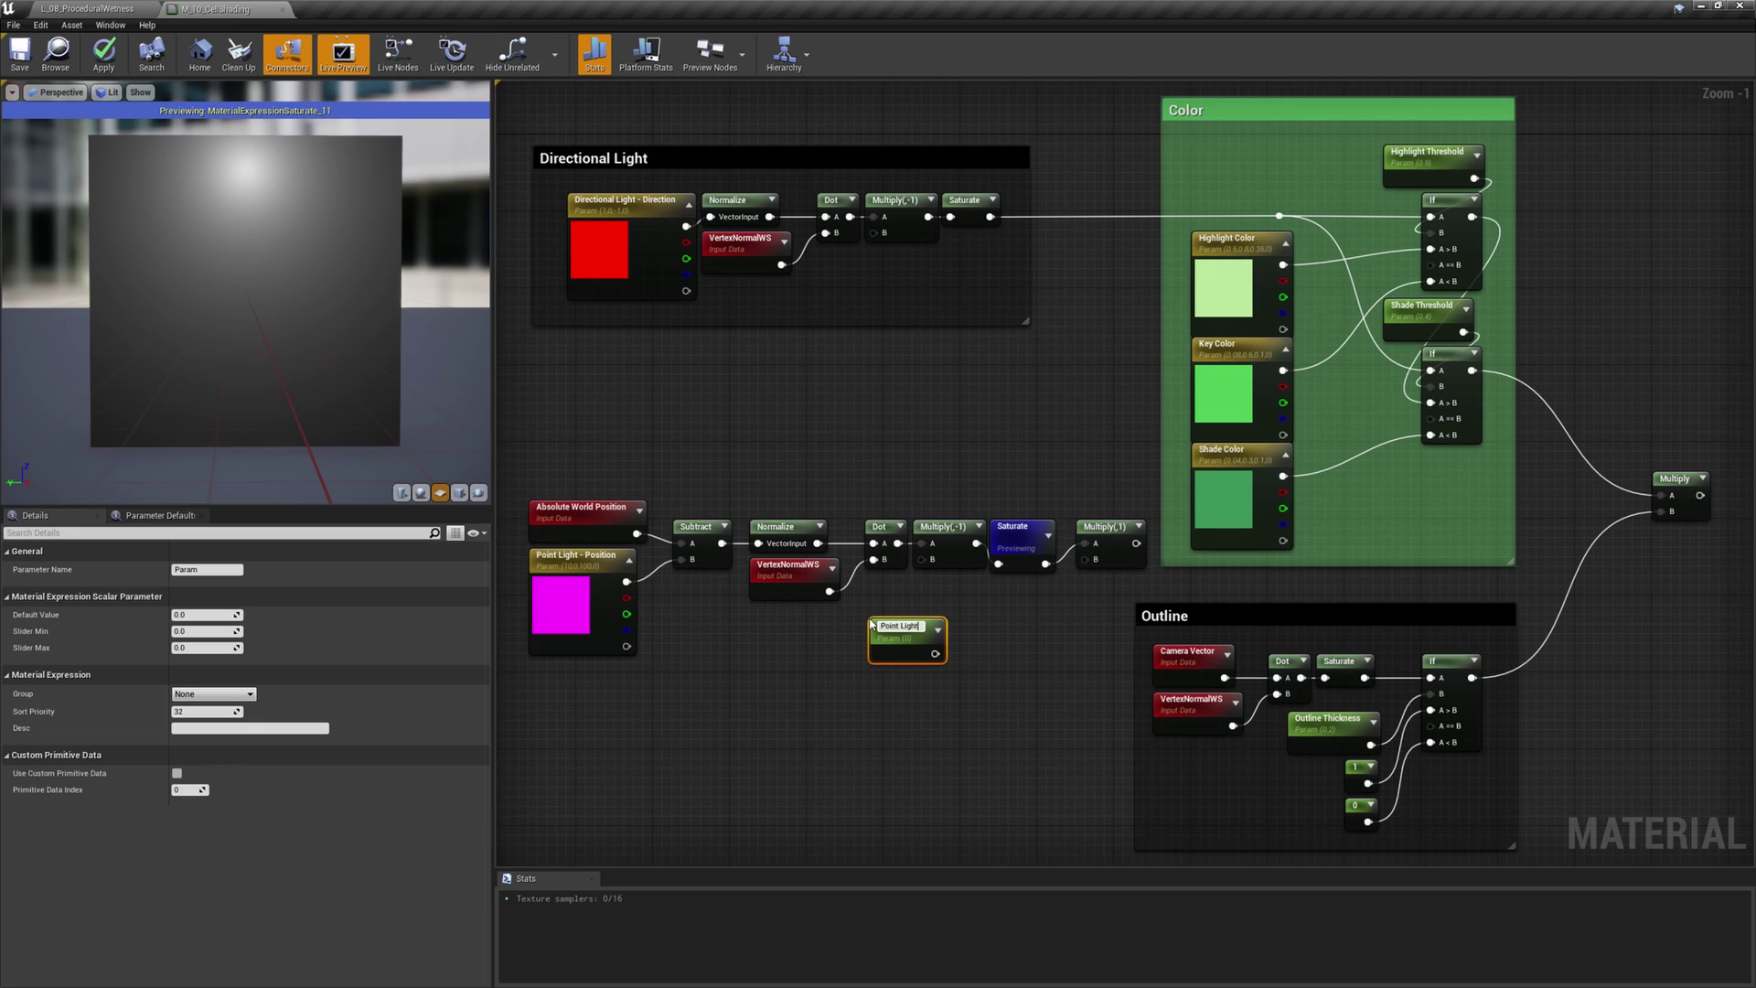
pyautogui.write(' - Radius')
pyautogui.press('Return')
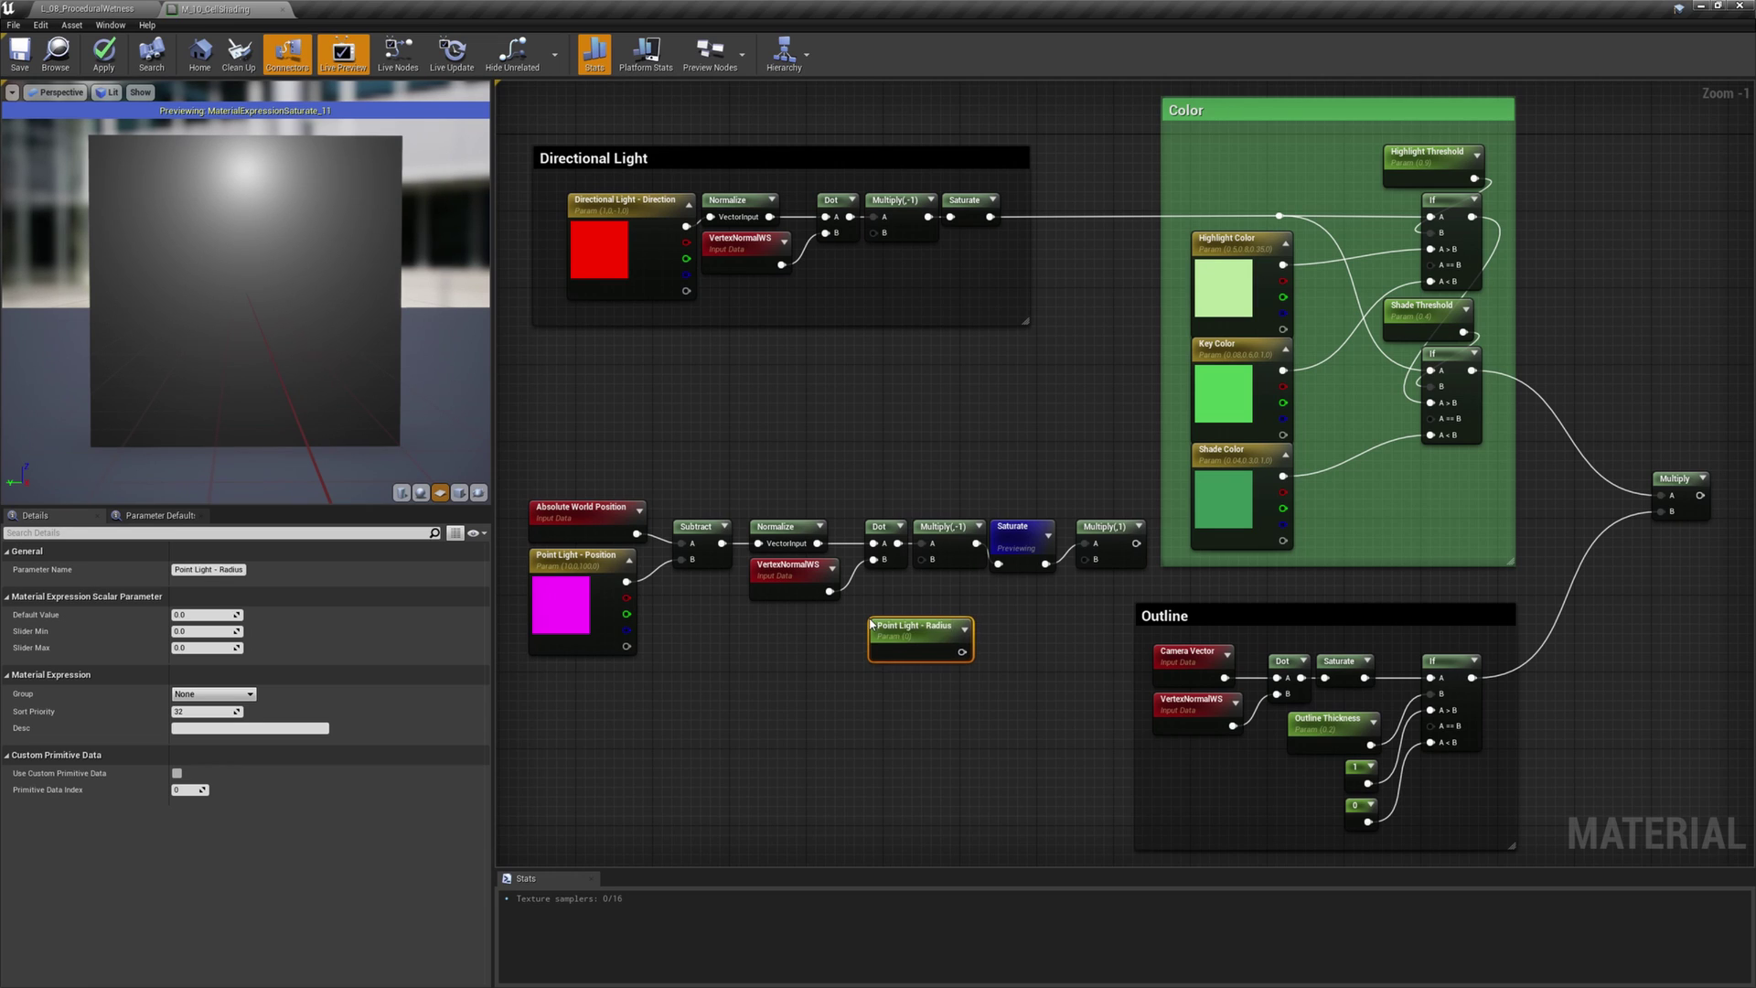
pyautogui.click(227, 614)
pyautogui.write('200')
pyautogui.press('Return')
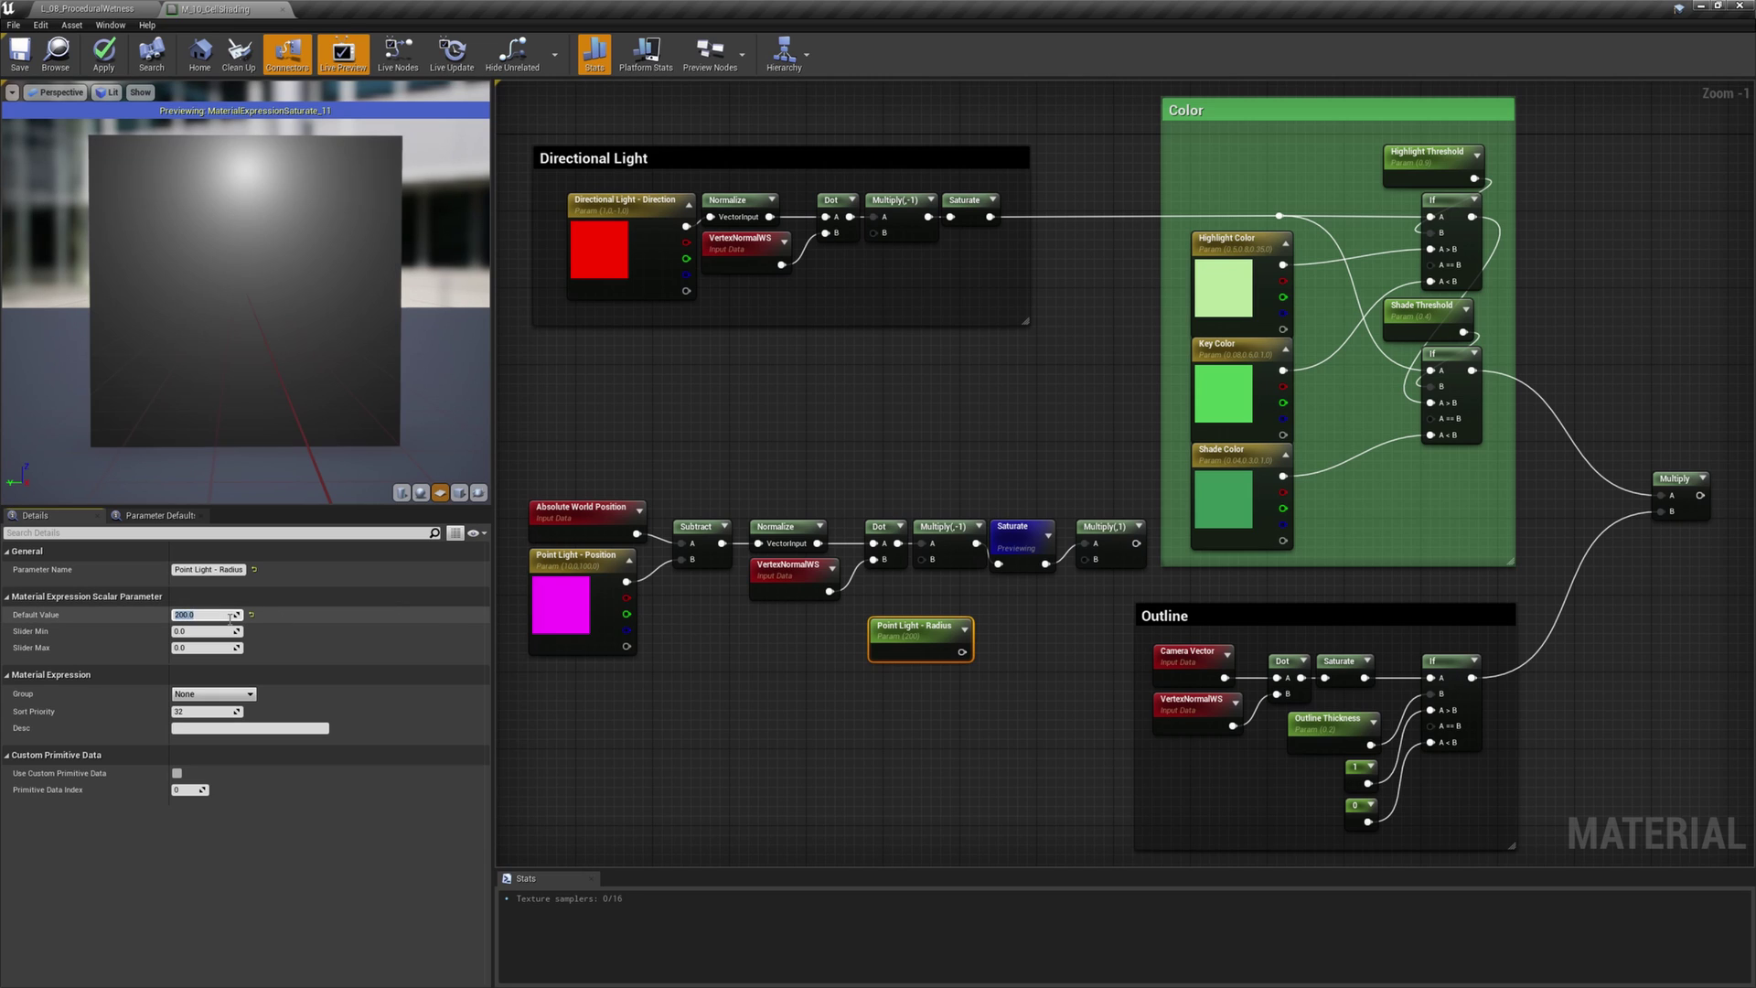
pyautogui.click(811, 729)
pyautogui.moveTo(908, 635); pyautogui.dragTo(807, 699)
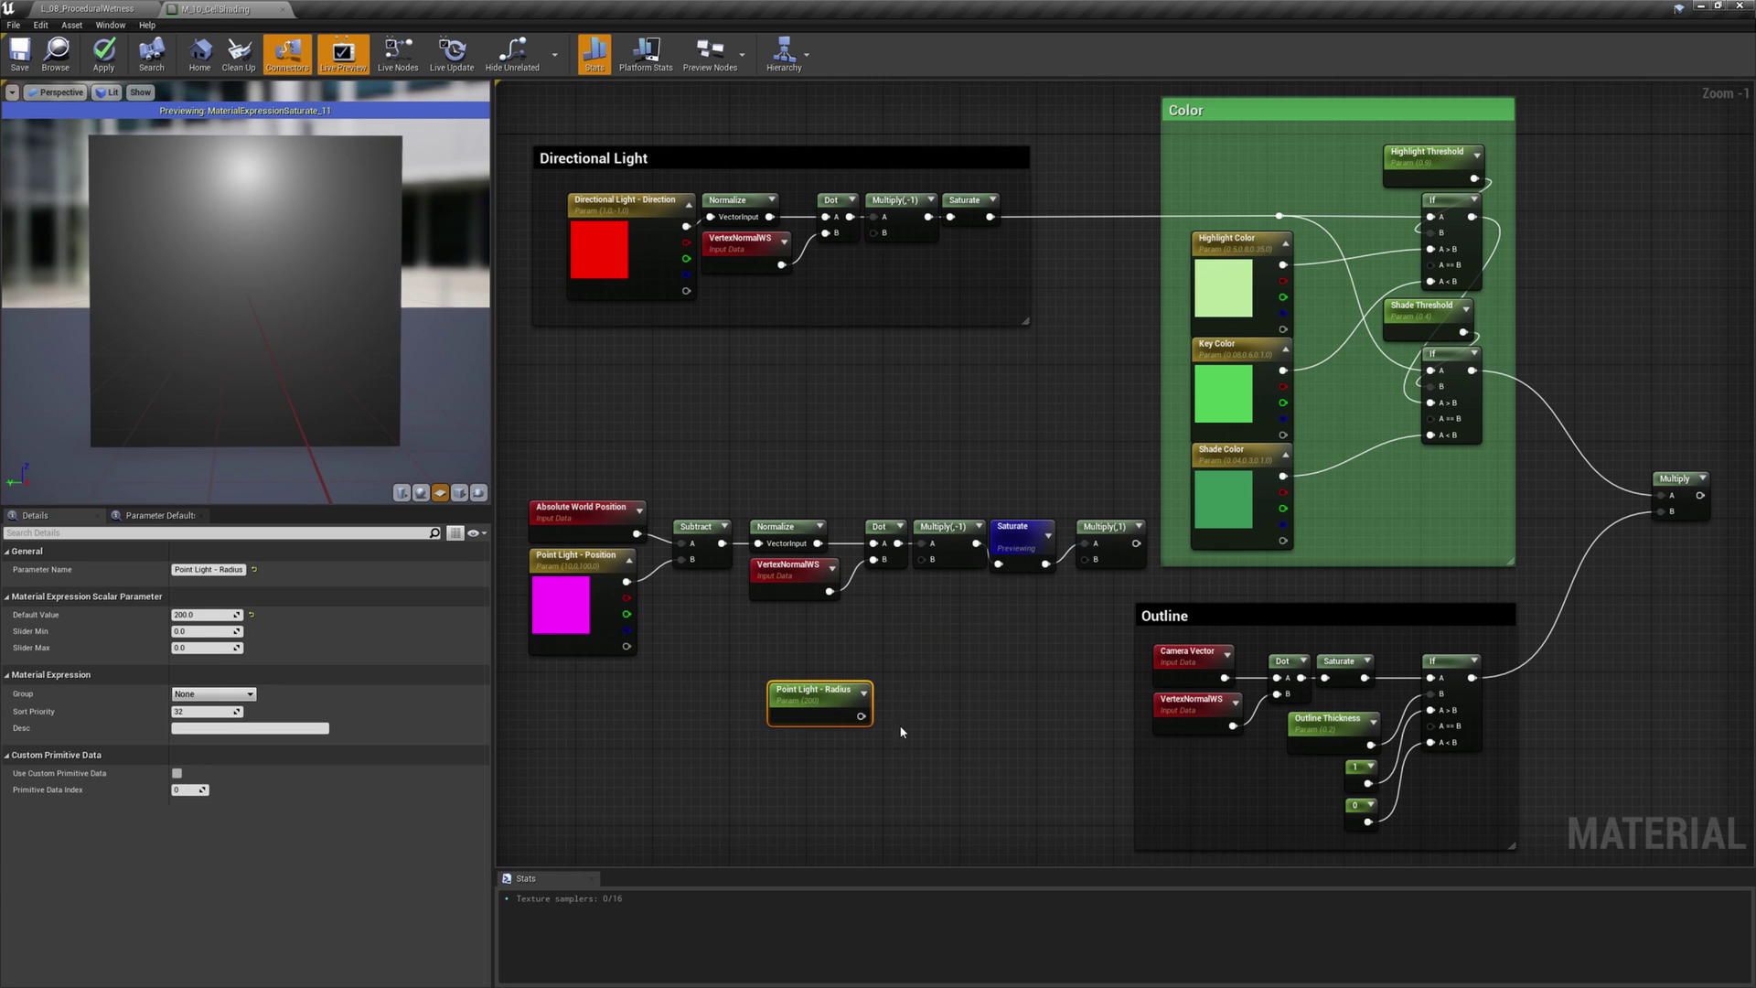
pyautogui.click(902, 729)
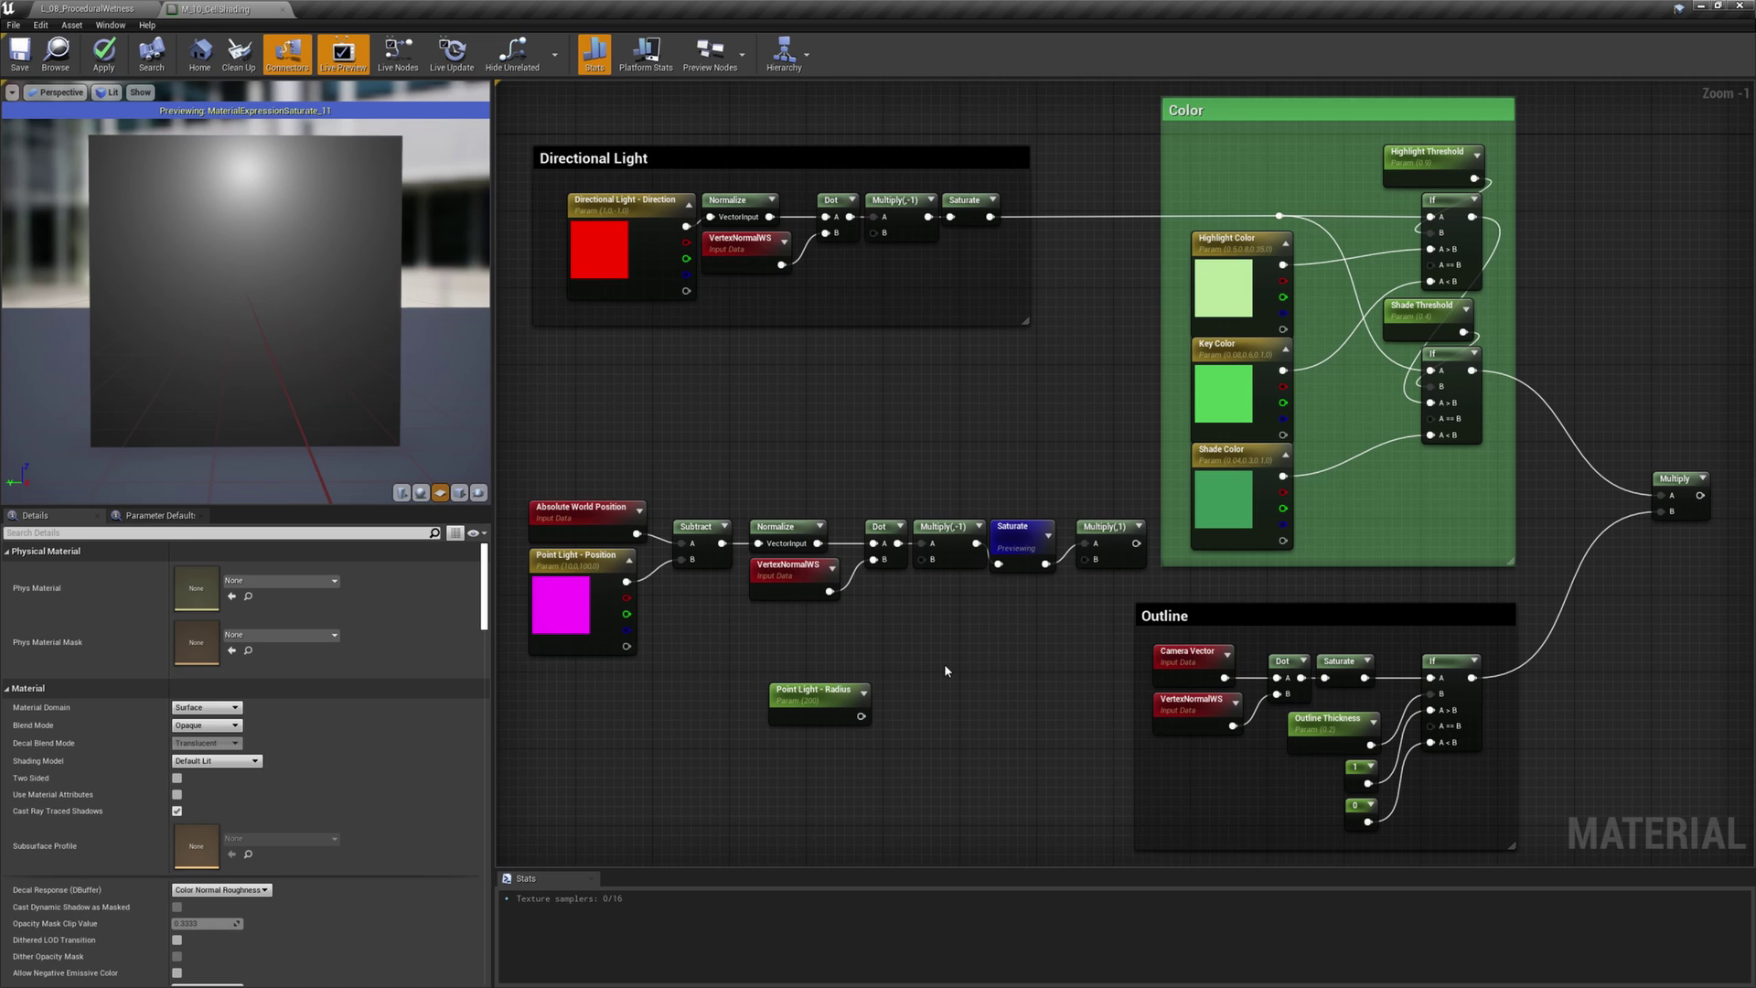
# Step: Add a Distance node measuring between Absolute World Position and Point Light - Position
pyautogui.rightClick(675, 615)
pyautogui.write('dis')
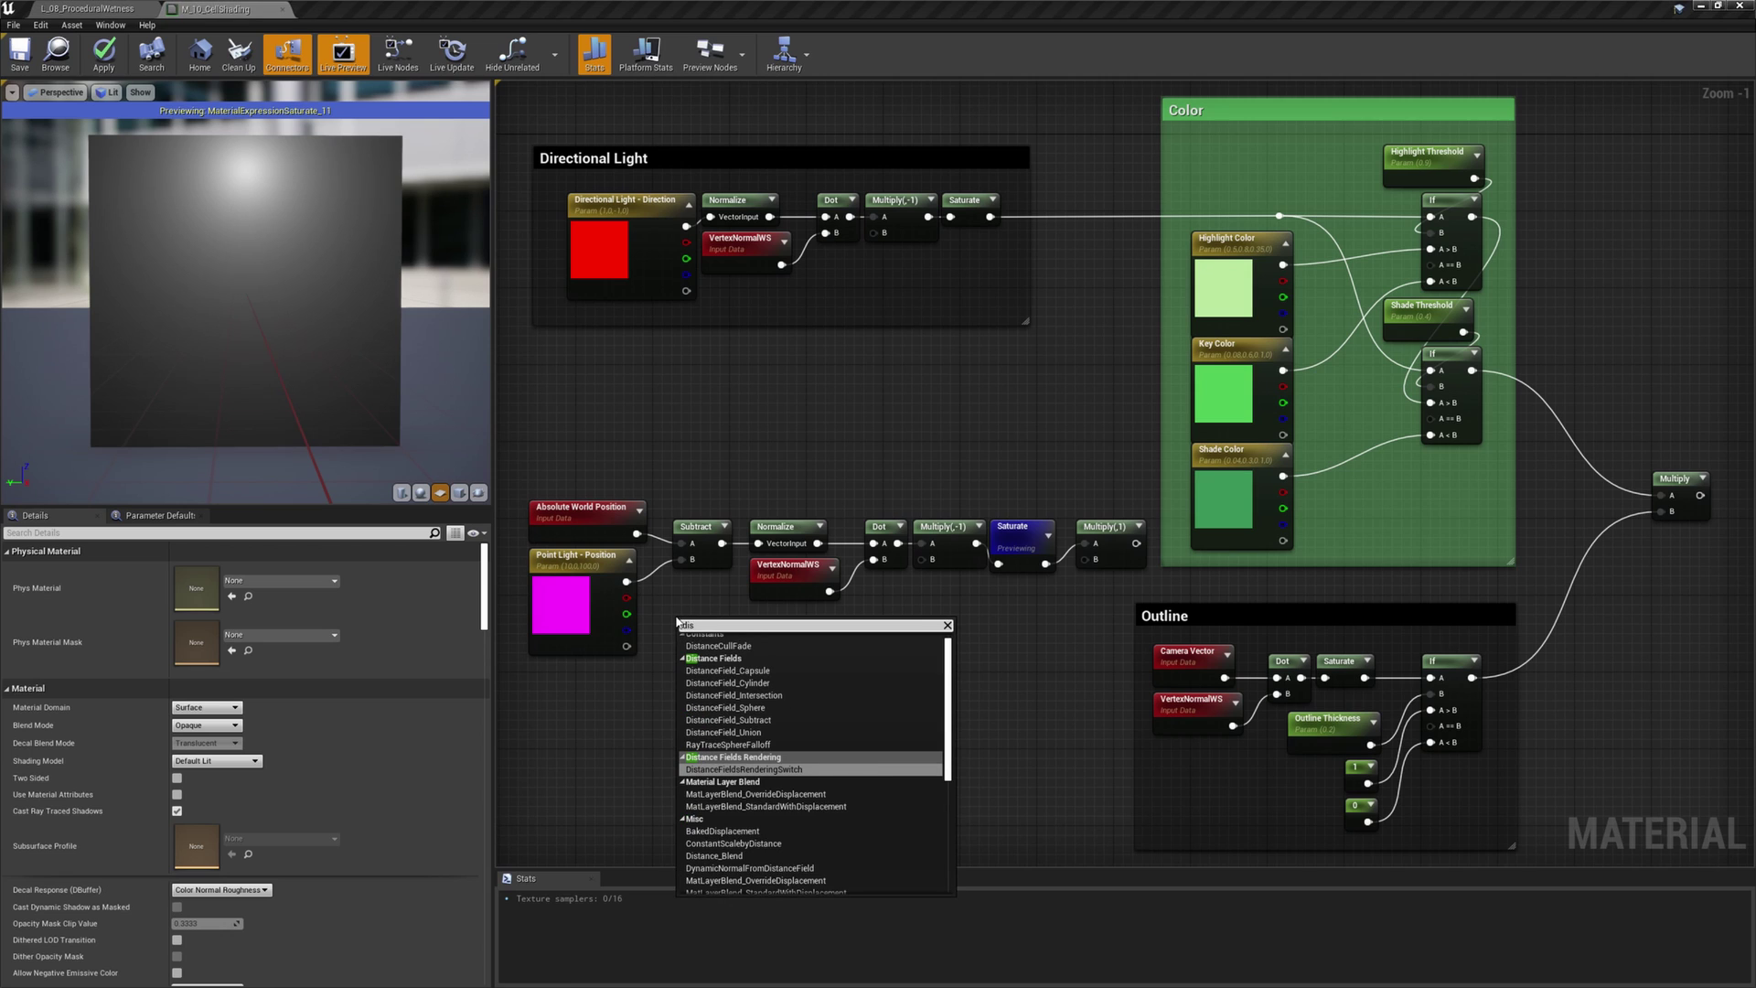
pyautogui.write('tance')
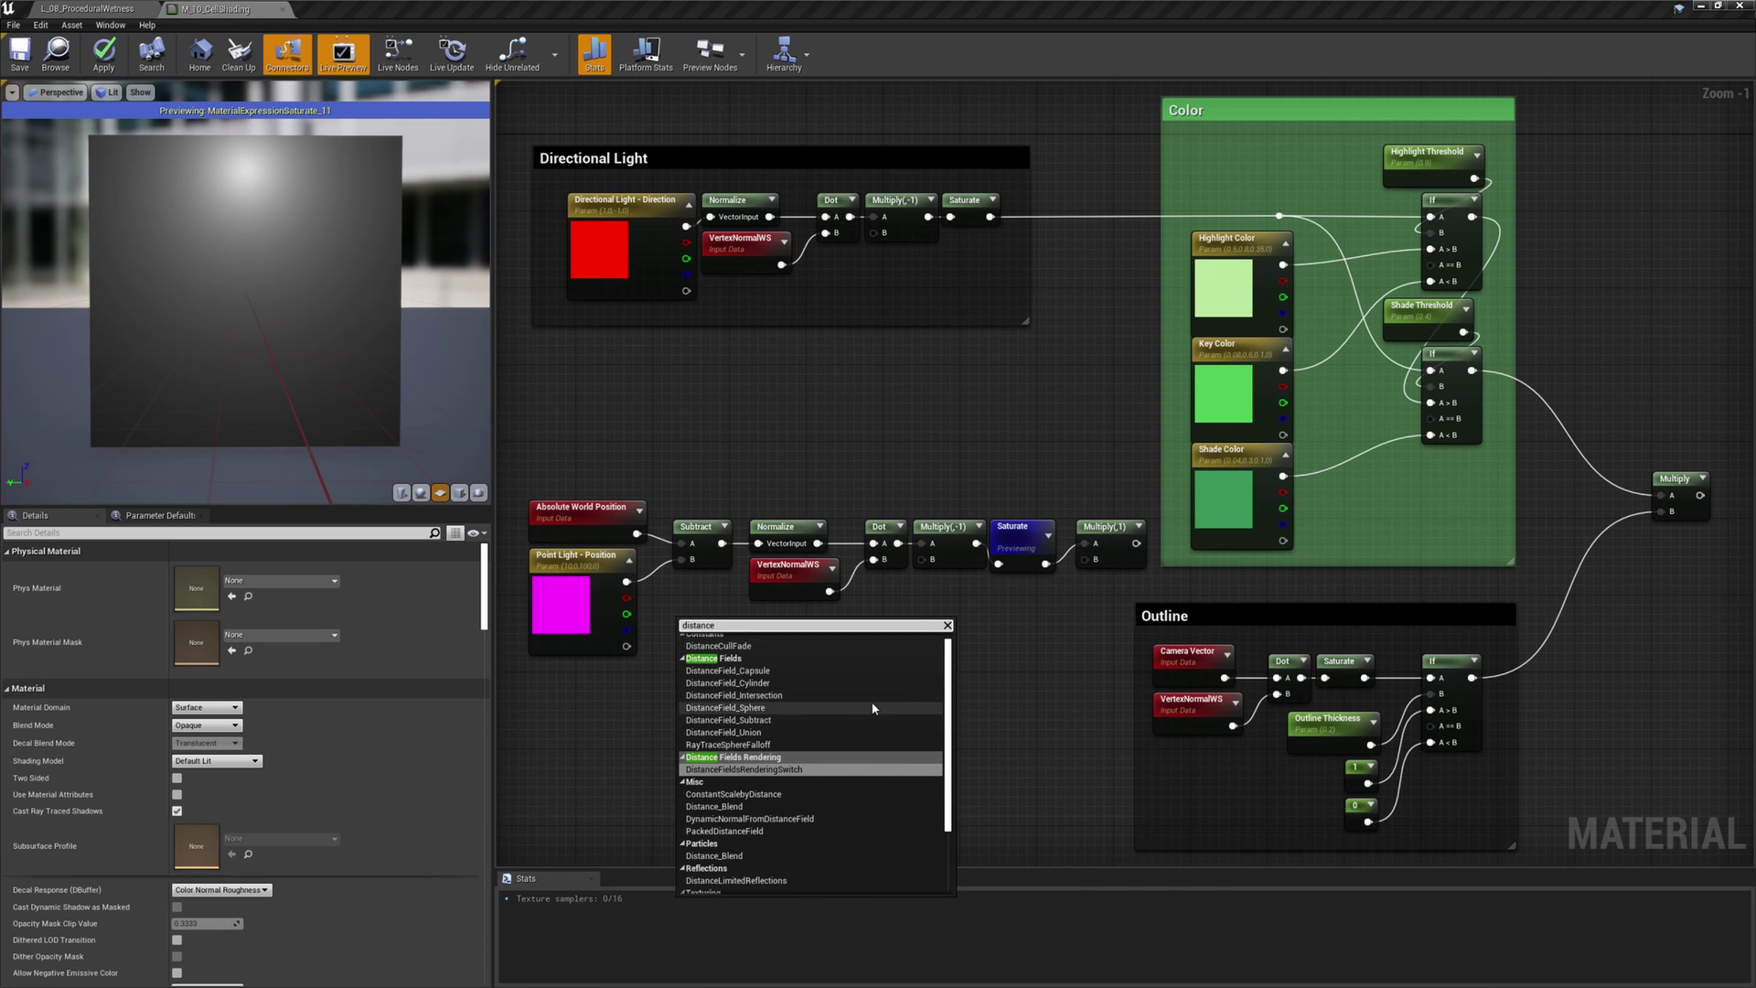
pyautogui.scroll(-2, 744, 850)
pyautogui.click(702, 839)
pyautogui.moveTo(638, 533); pyautogui.dragTo(686, 640)
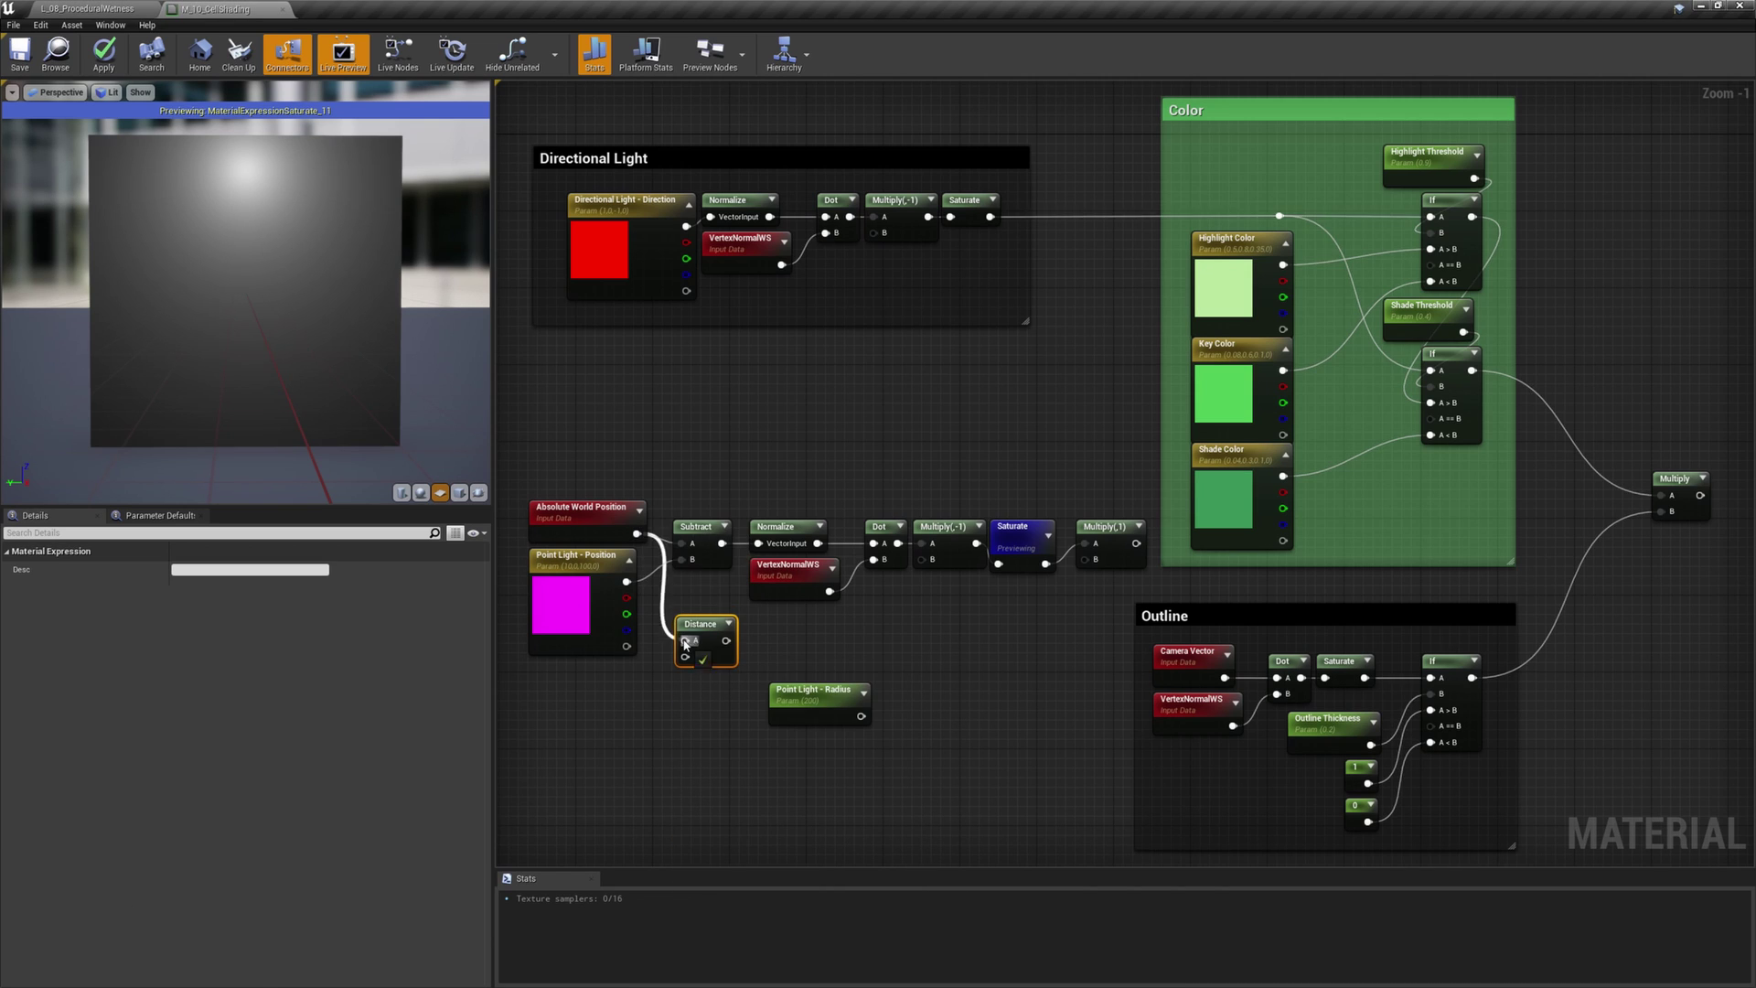
pyautogui.moveTo(627, 582); pyautogui.dragTo(884, 638)
# Step: Divide the Distance output by Point Light - Radius using a Divide node, and tuck the radius parameter beside it
pyautogui.press('d')
pyautogui.click(879, 616)
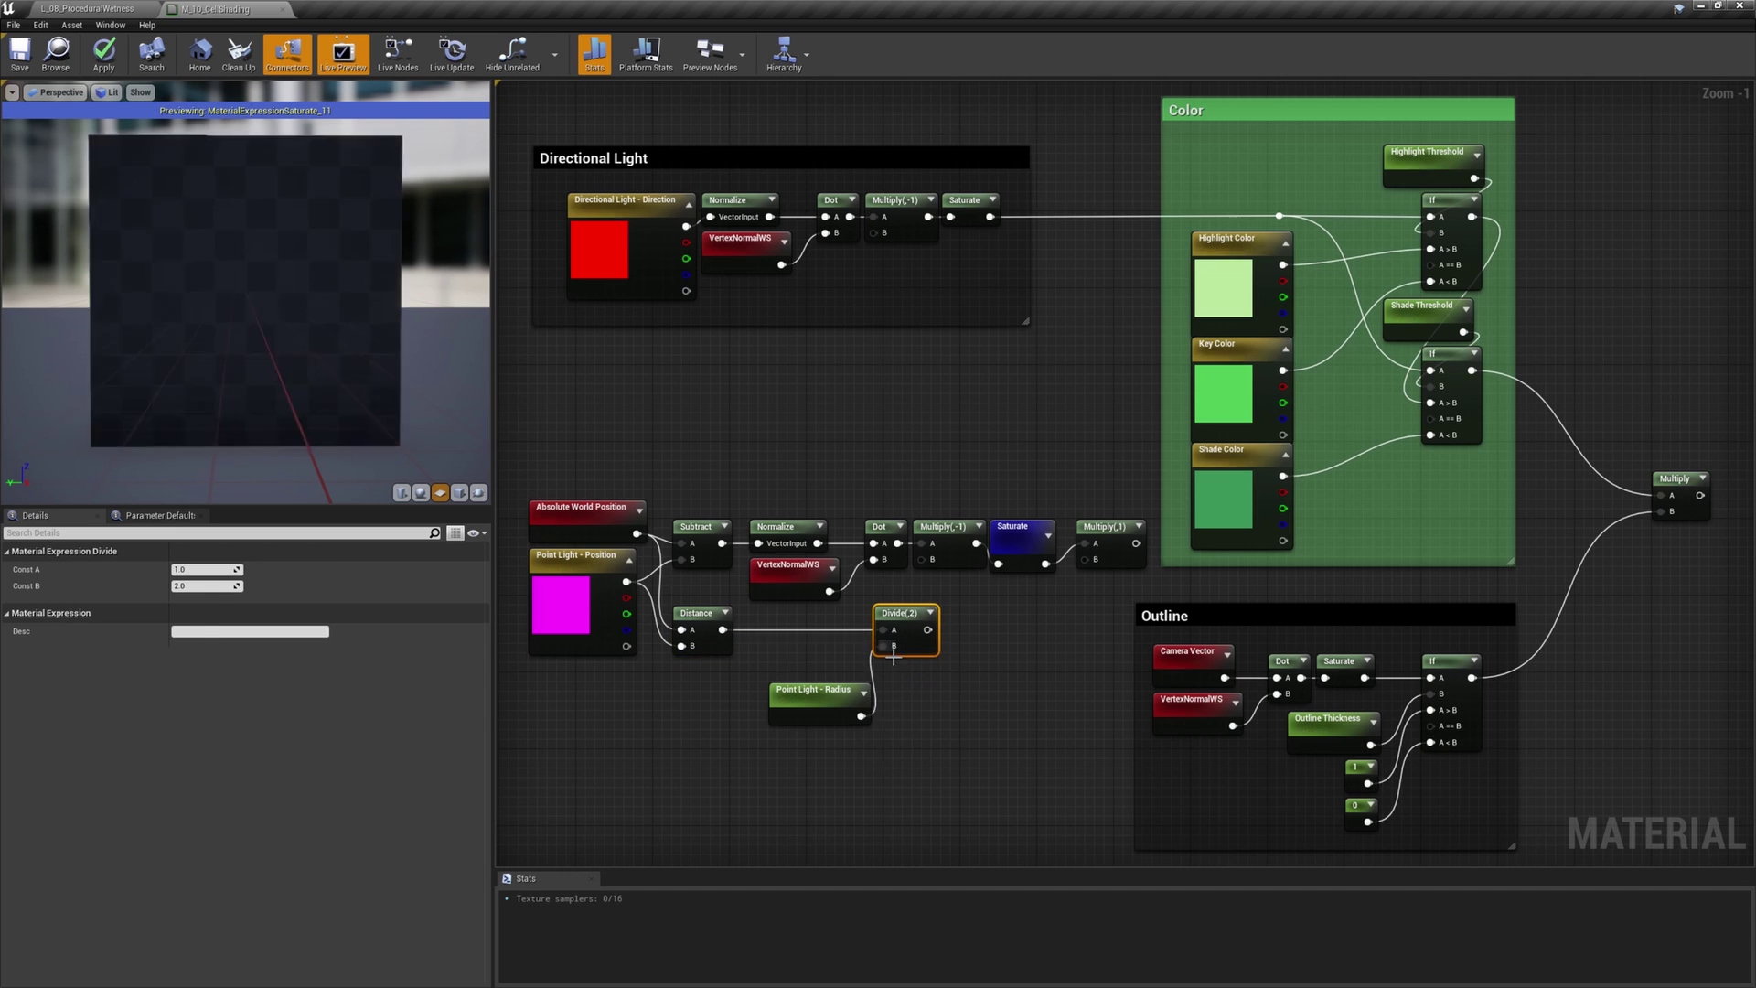
pyautogui.moveTo(814, 690); pyautogui.dragTo(804, 652)
# Step: Extend the Divide output with a Saturate node and a 1-x node, and preview the 1-x result
pyautogui.moveTo(915, 630); pyautogui.dragTo(959, 619)
pyautogui.write('sat')
pyautogui.press('Return')
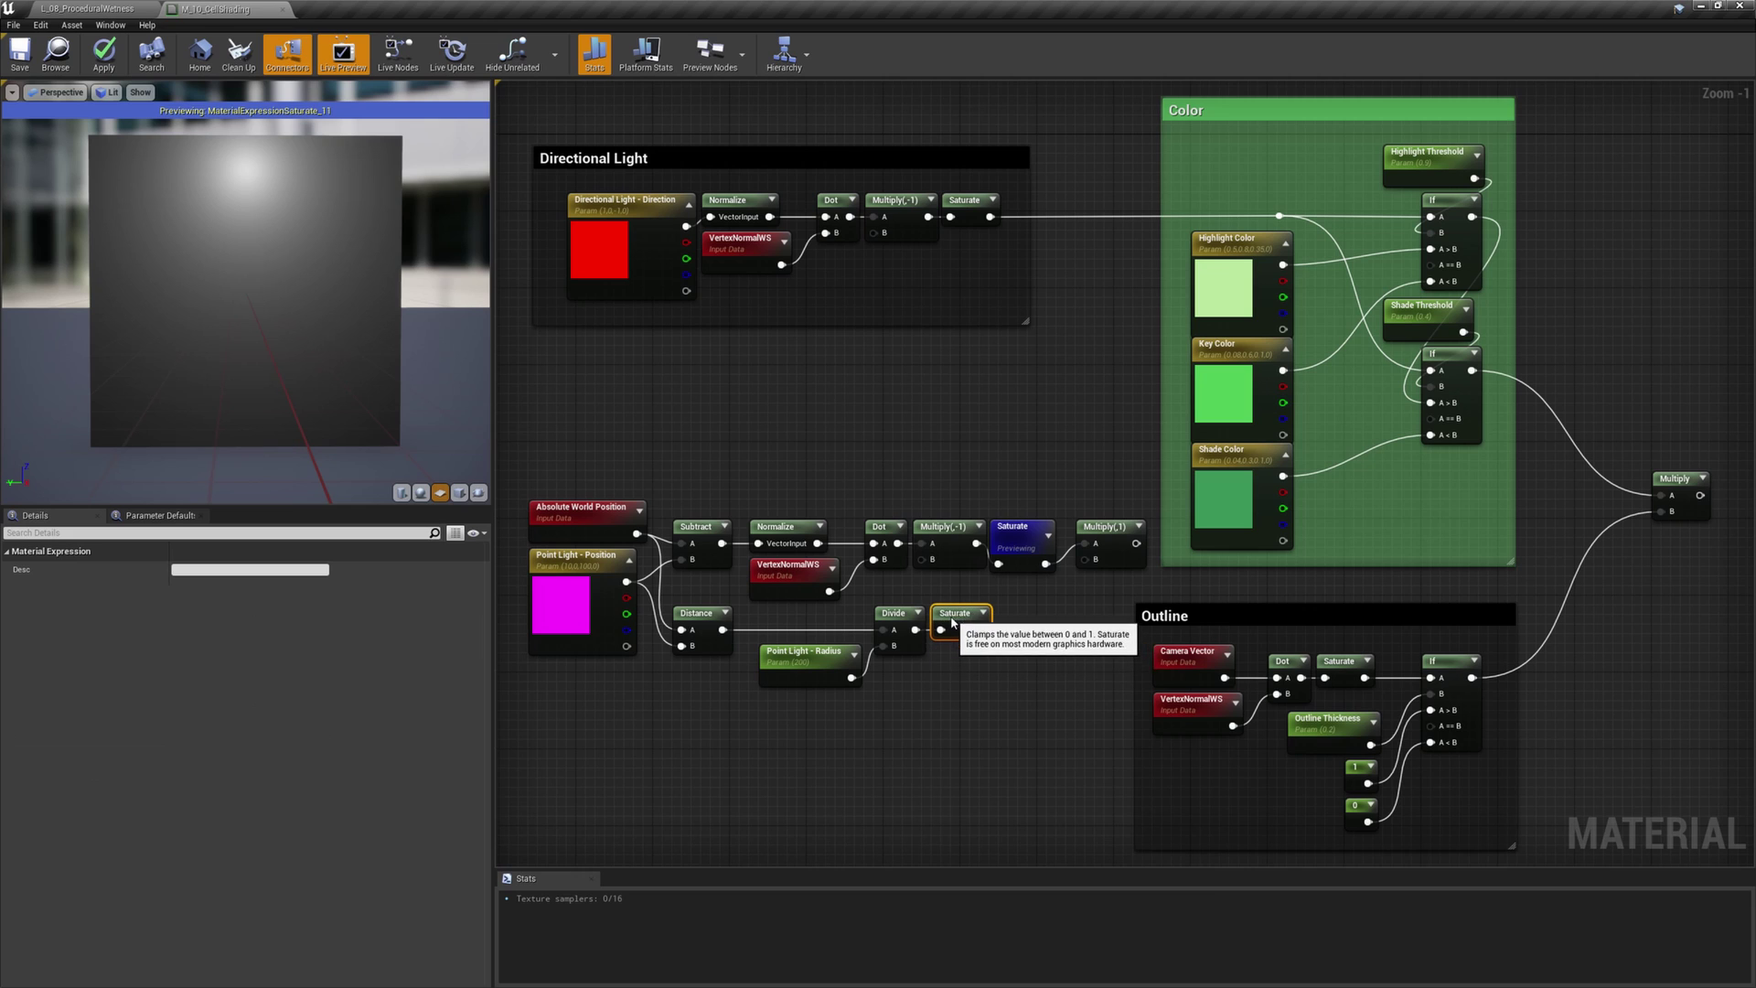
pyautogui.press('o')
pyautogui.click(1003, 614)
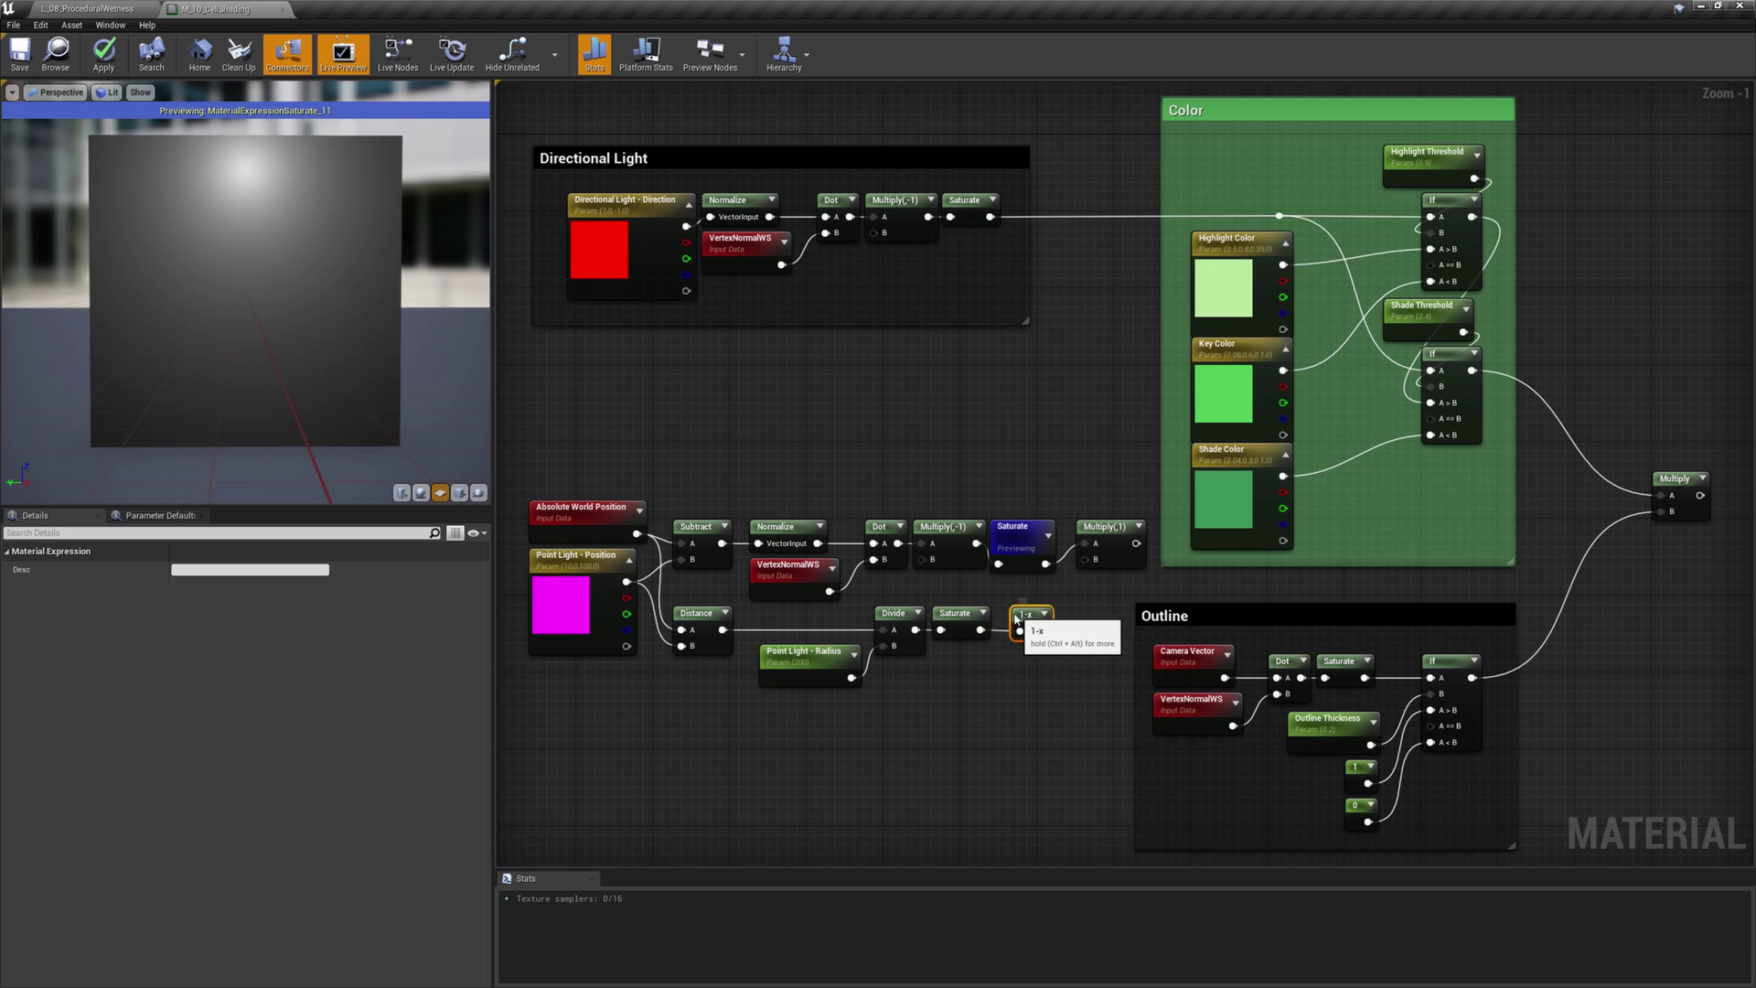
pyautogui.press('space')
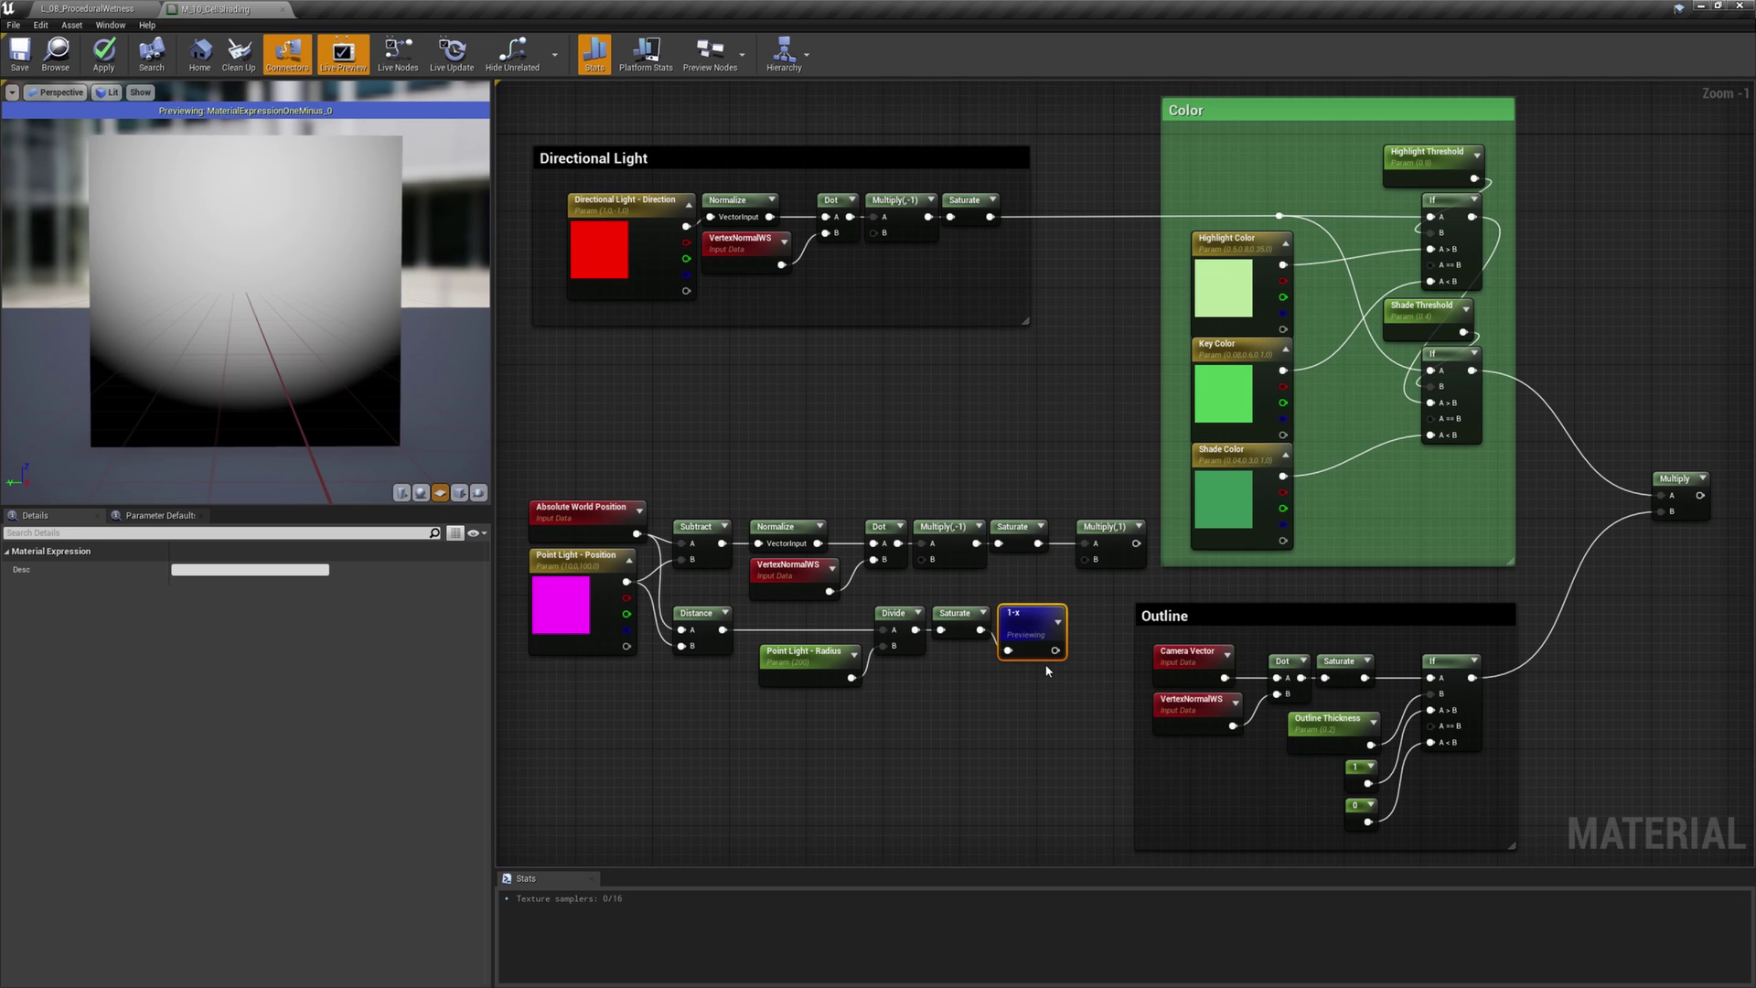
# Step: Connect the 1-x output to the B input of the point light Multiply node and preview that Multiply
pyautogui.moveTo(1055, 651); pyautogui.dragTo(1087, 563)
pyautogui.rightClick(1016, 536)
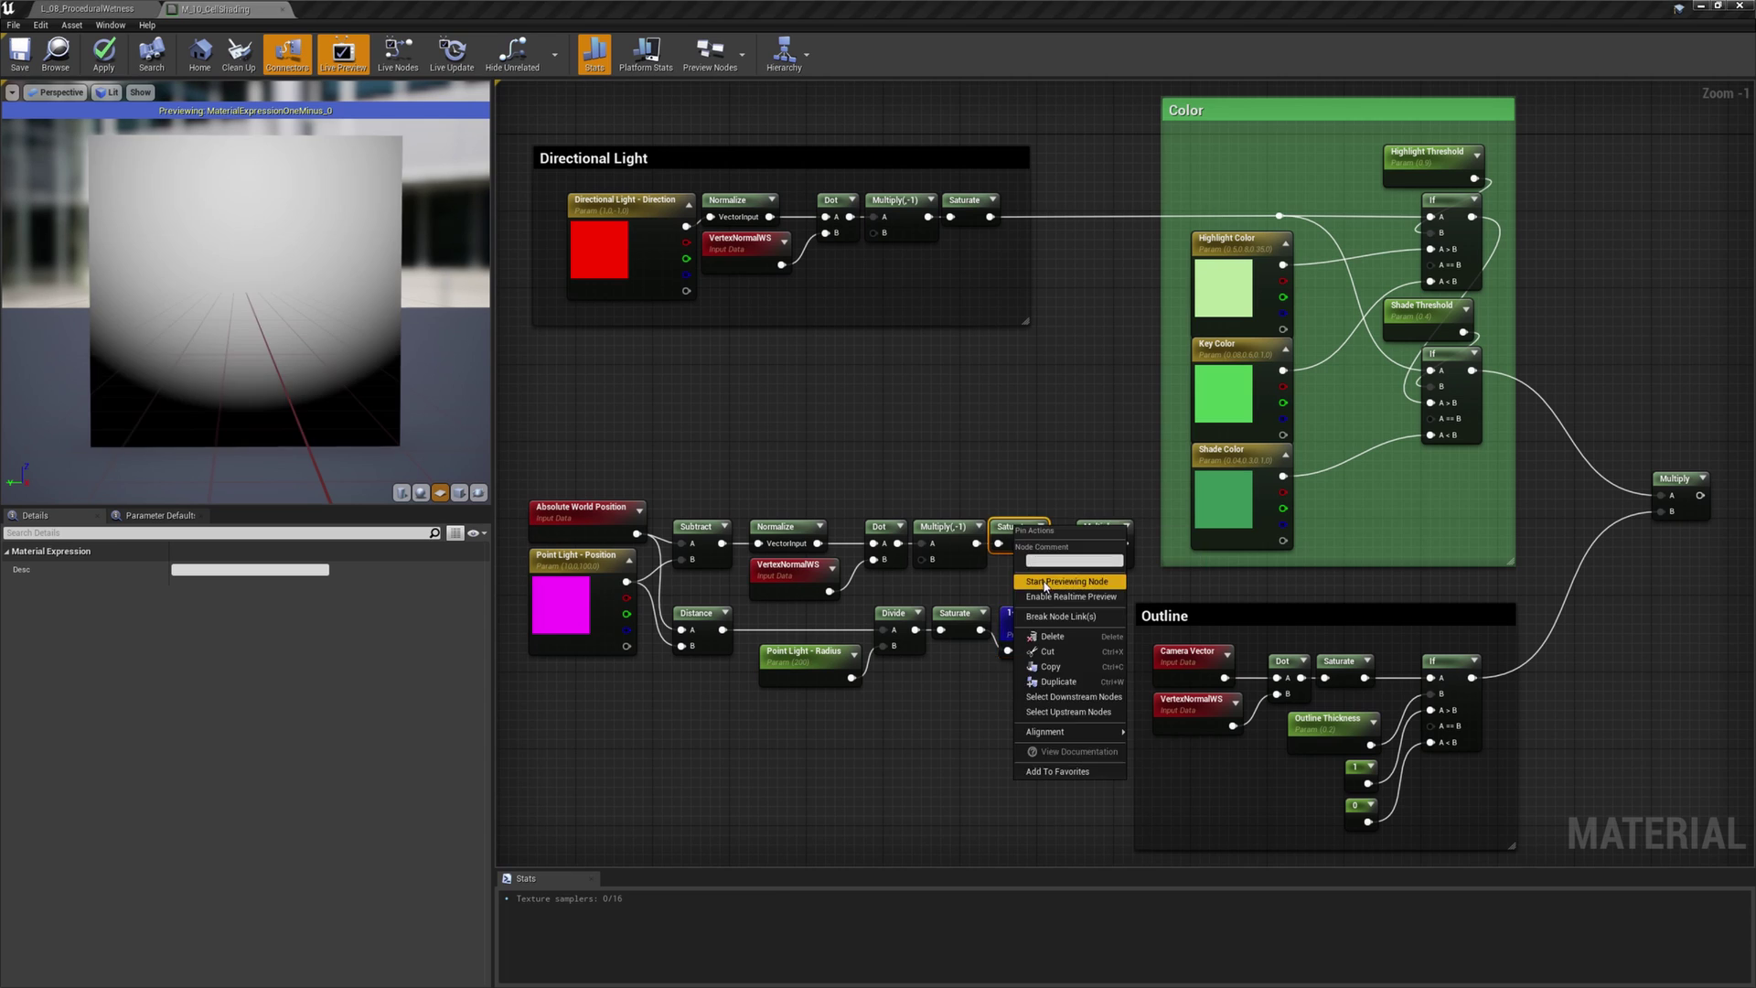
pyautogui.click(1031, 583)
pyautogui.rightClick(1108, 538)
pyautogui.click(1126, 587)
pyautogui.click(981, 716)
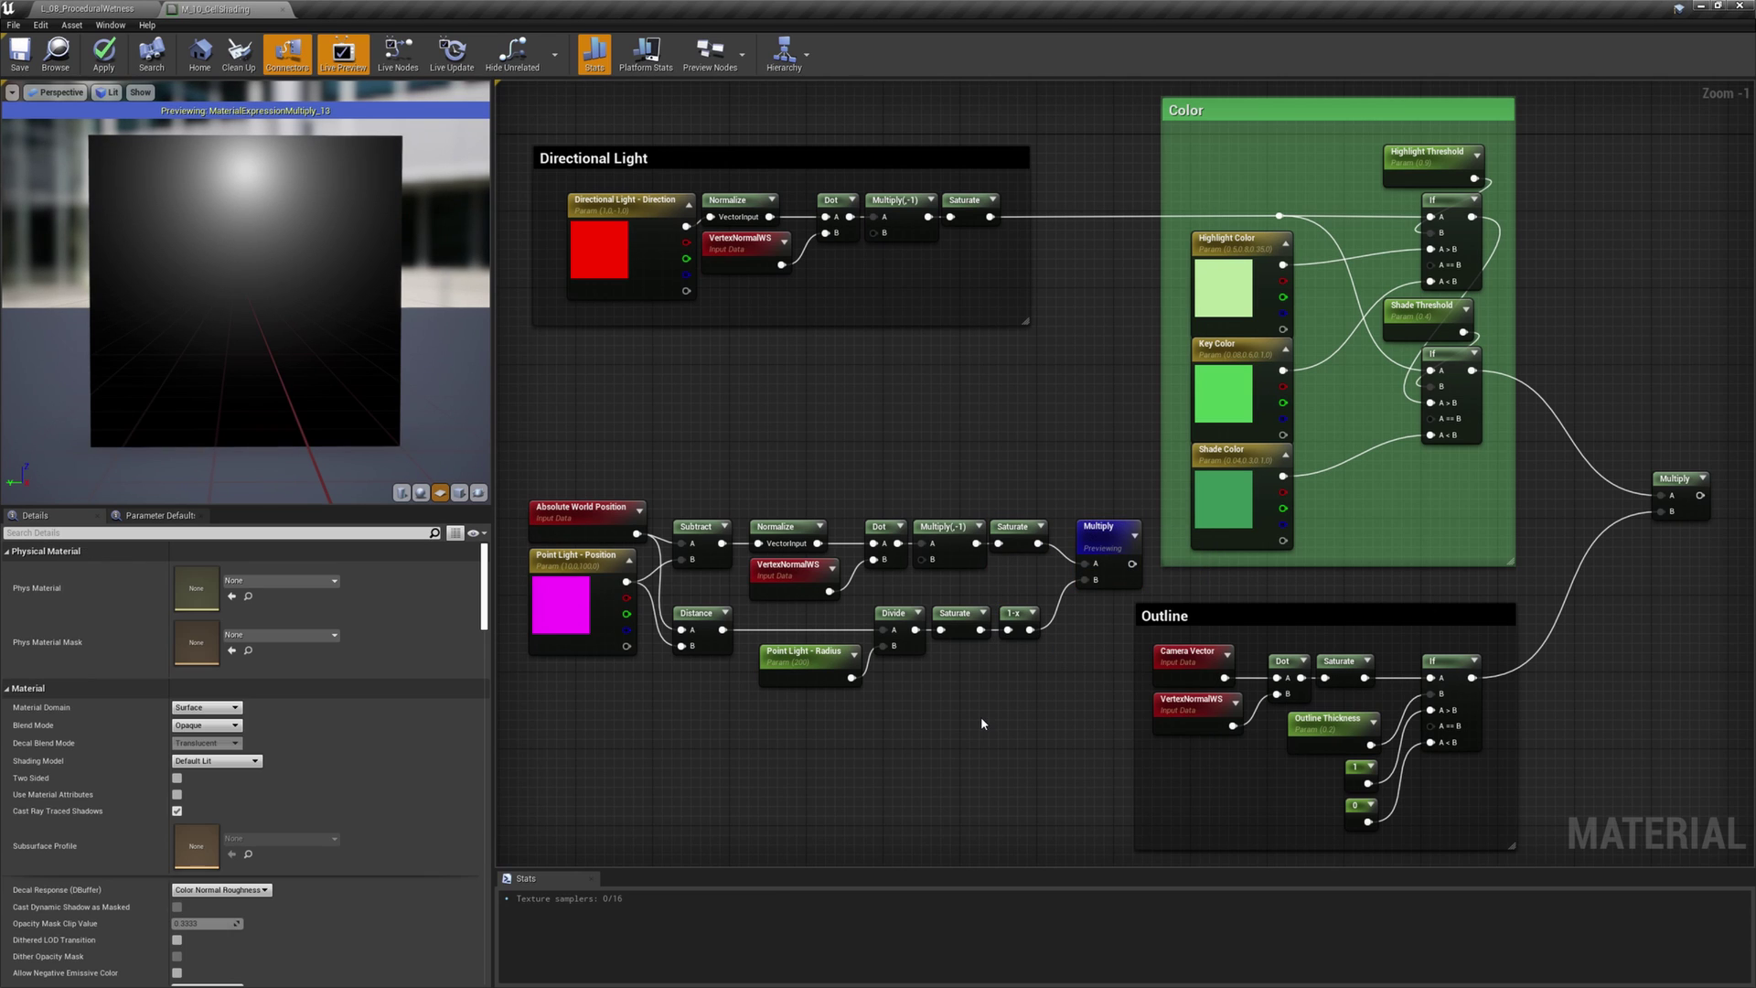
# Step: Try default values of 100, 50, 20 and 1000 for Point Light - Radius, and settle on 200
pyautogui.click(810, 679)
pyautogui.click(206, 615)
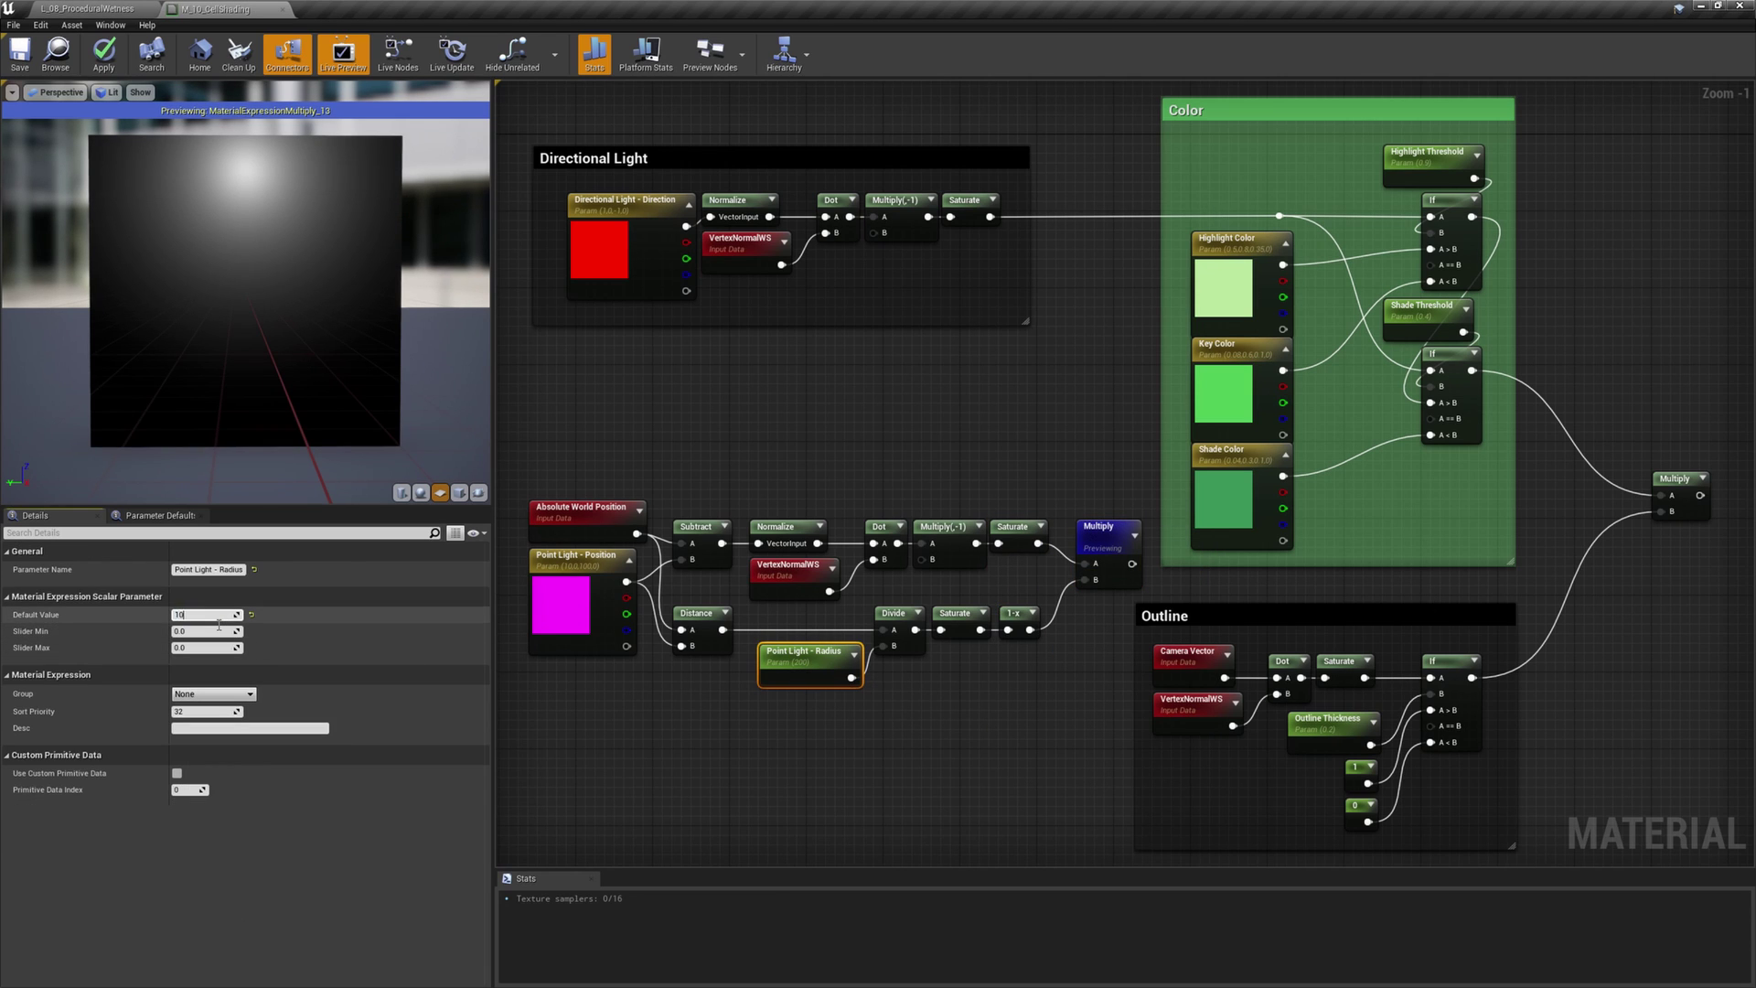
pyautogui.write('100')
pyautogui.press('Return')
pyautogui.write('50')
pyautogui.press('Return')
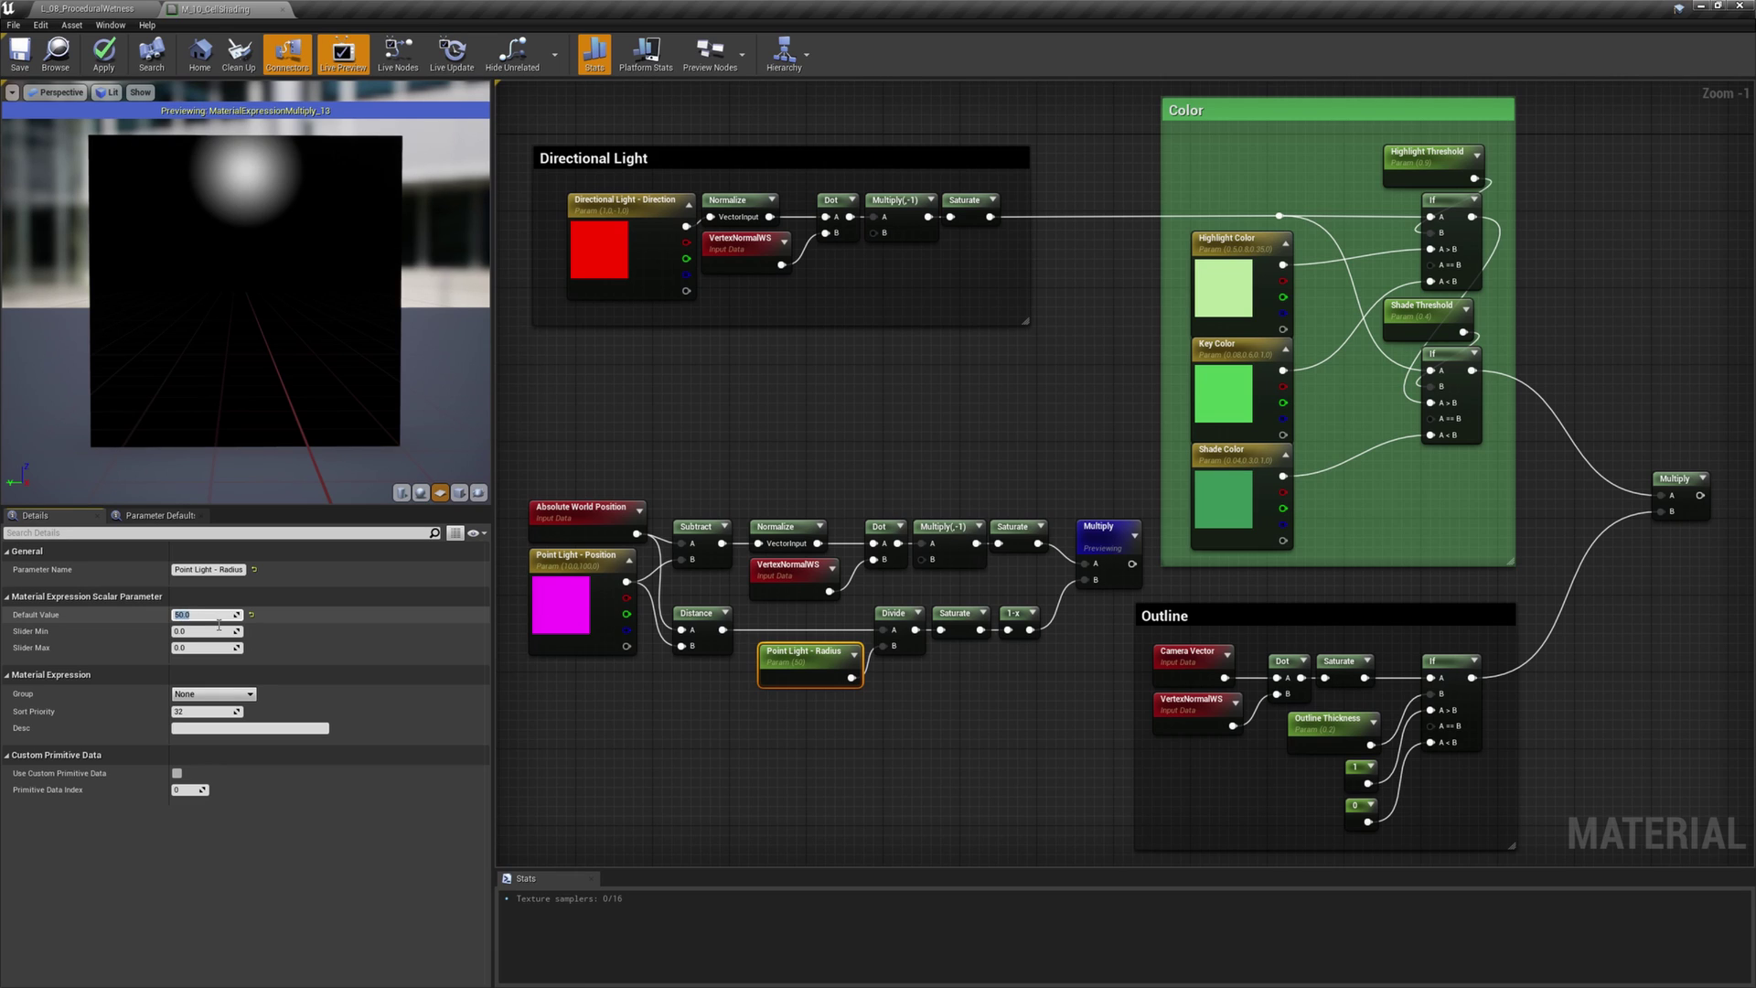
pyautogui.write('20')
pyautogui.press('Return')
pyautogui.write('1000')
pyautogui.press('Return')
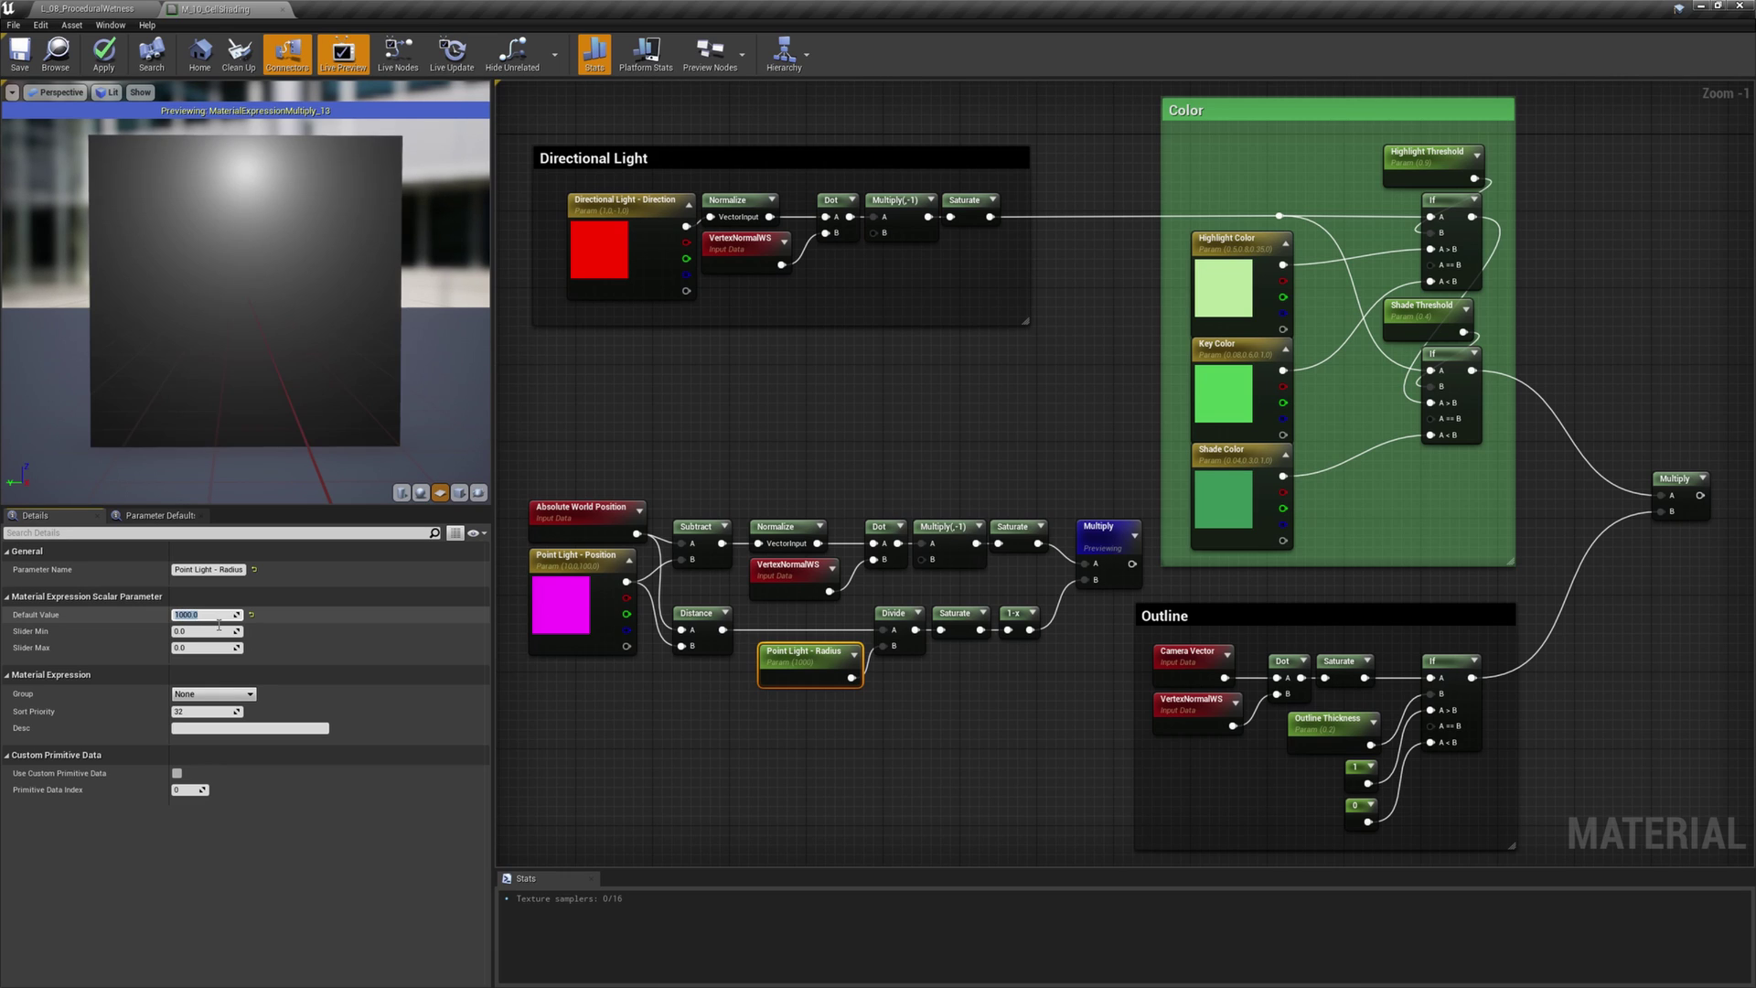
pyautogui.write('200')
pyautogui.press('Return')
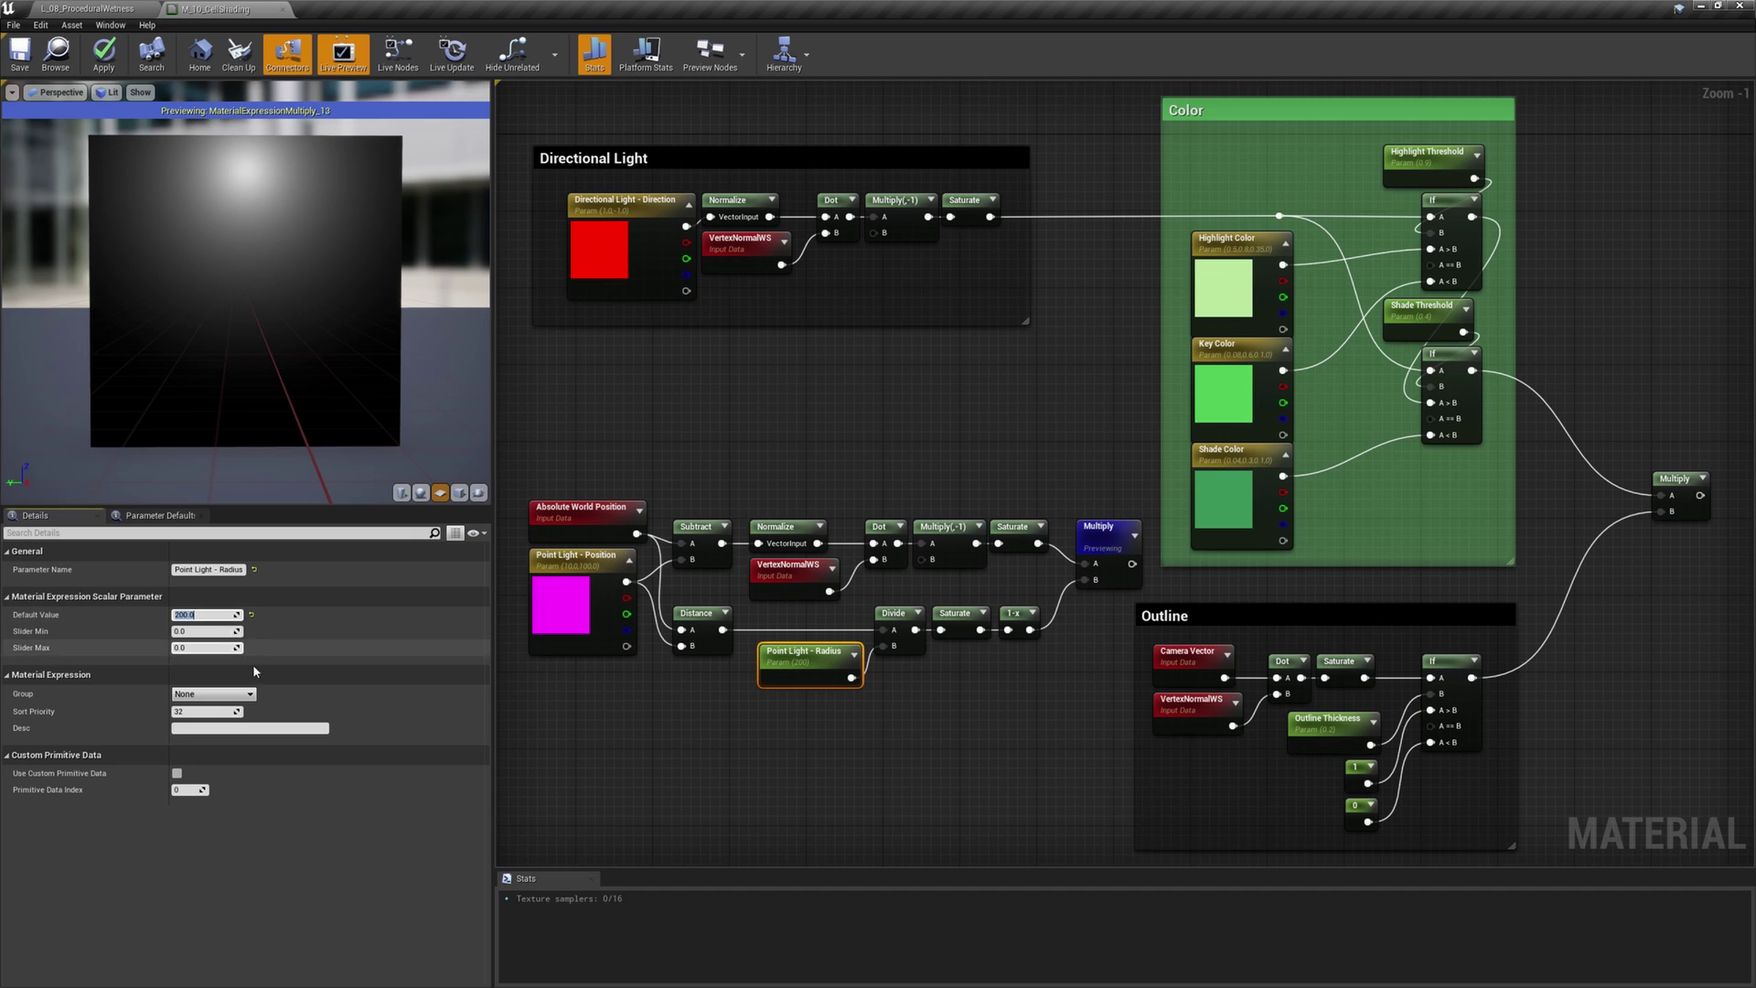
pyautogui.click(847, 728)
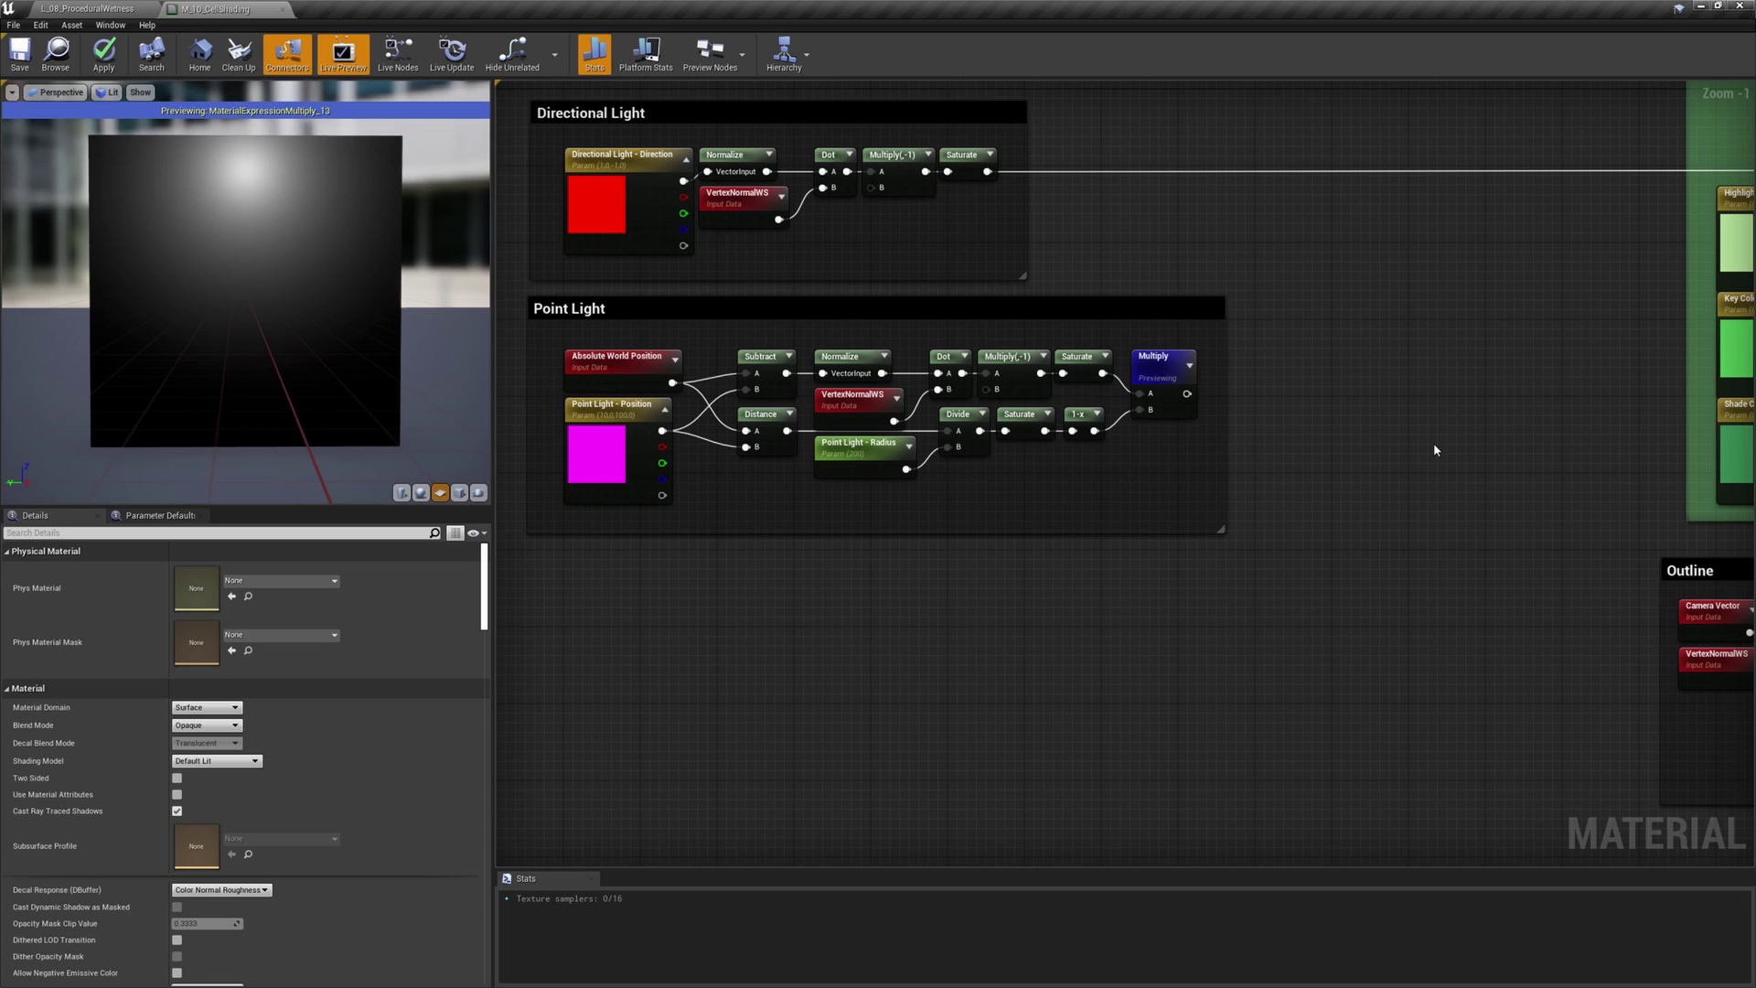
# Step: Duplicate all nodes of the Point Light group and place the copy below the Point Light comment box
pyautogui.moveTo(1180, 500); pyautogui.dragTo(593, 358)
pyautogui.hotkey('ctrl', 'c')
pyautogui.hotkey('ctrl', 'v')
pyautogui.moveTo(681, 611); pyautogui.dragTo(860, 590)
# Step: Rename the duplicated position and radius parameters as Spot Light - Position and Spot Light - Radius
pyautogui.click(652, 686)
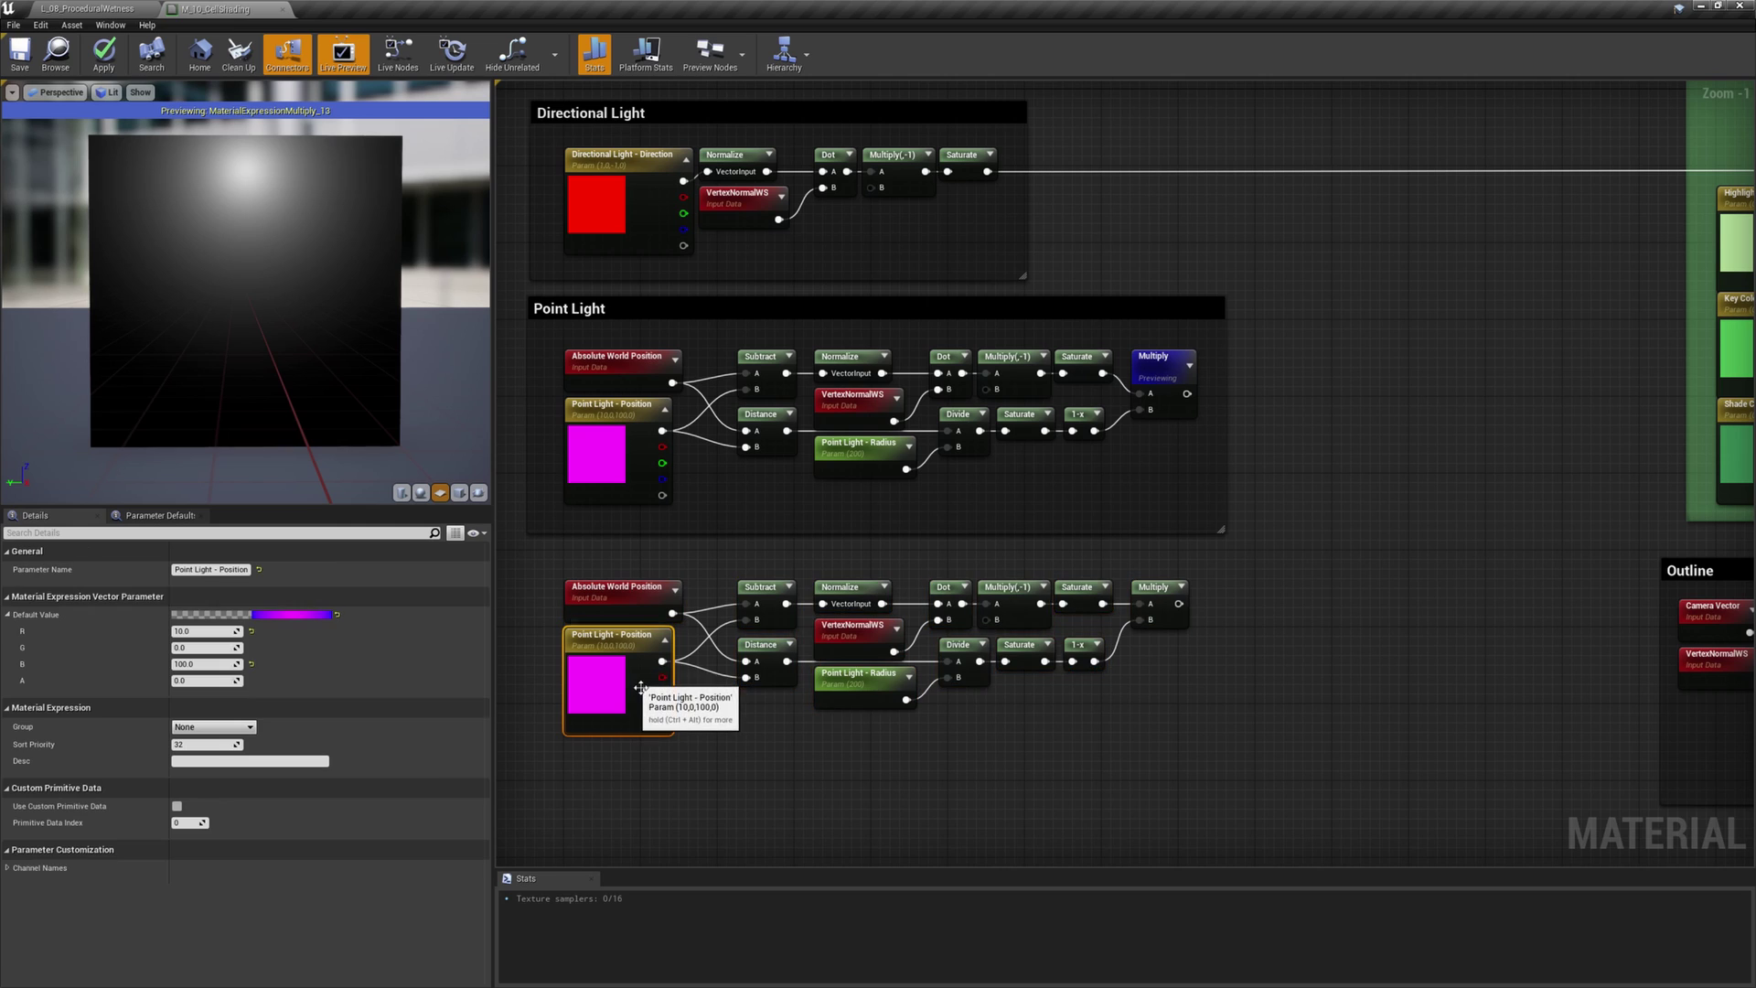
pyautogui.click(192, 571)
pyautogui.write('Spot Light - Position')
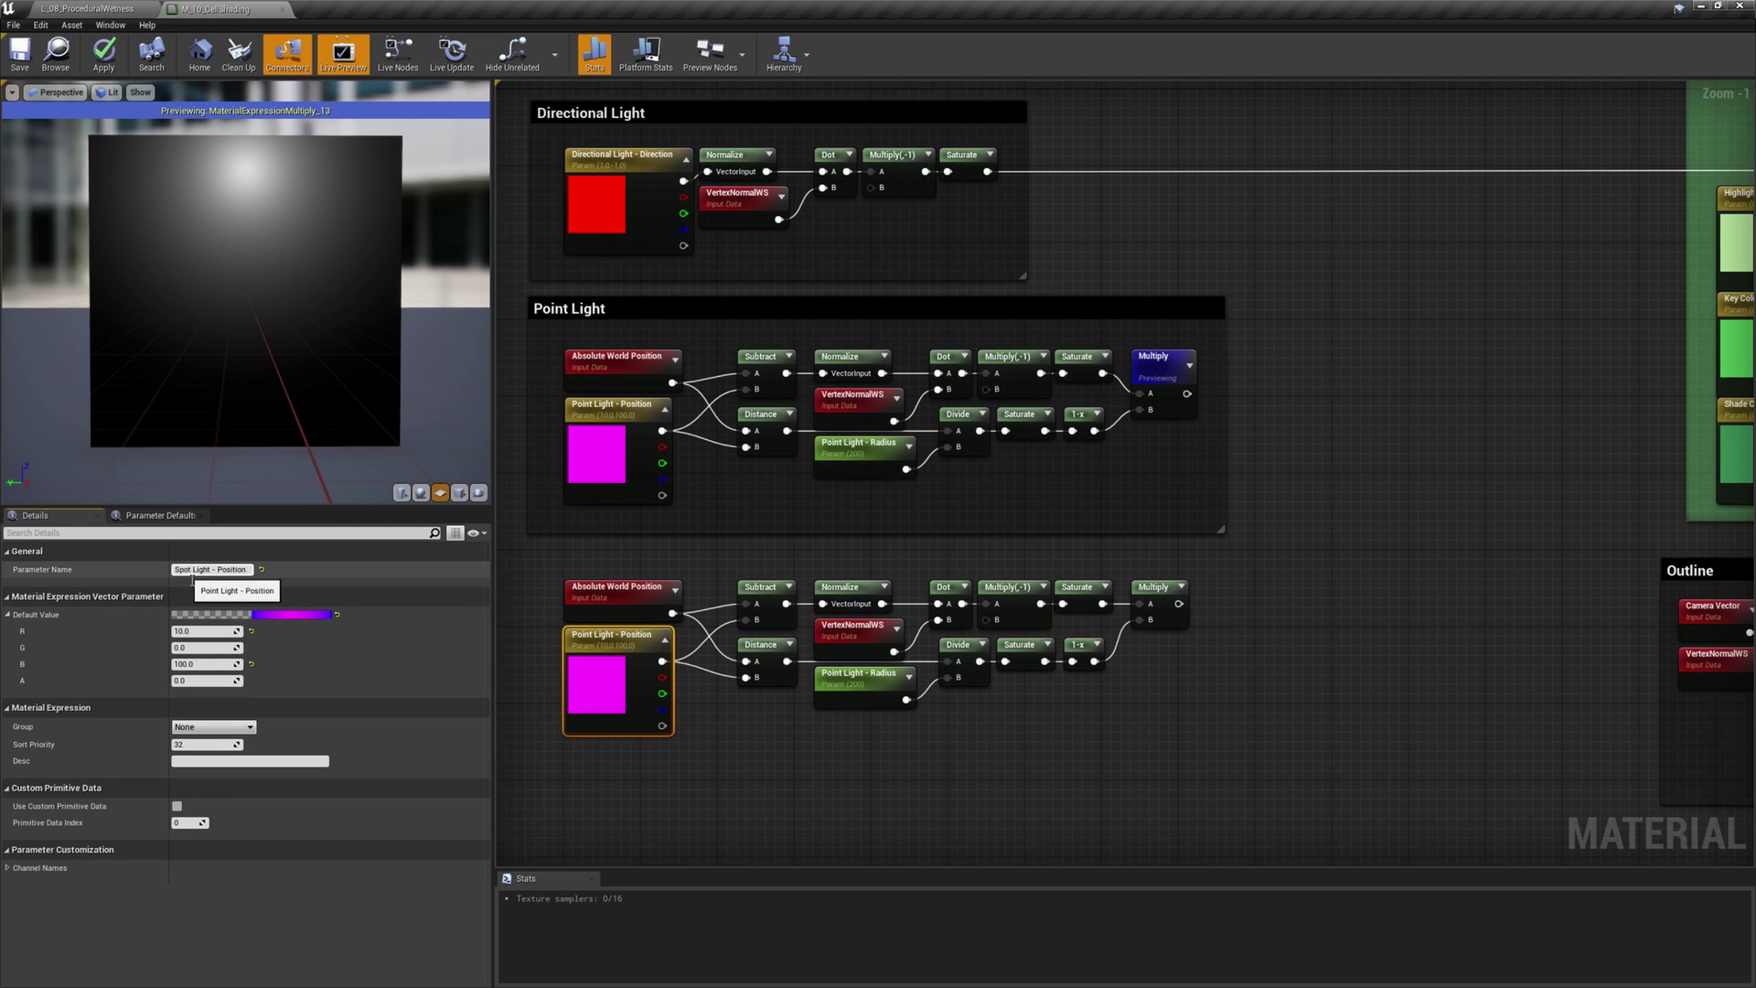
pyautogui.press('Return')
pyautogui.click(820, 693)
pyautogui.doubleClick(185, 569)
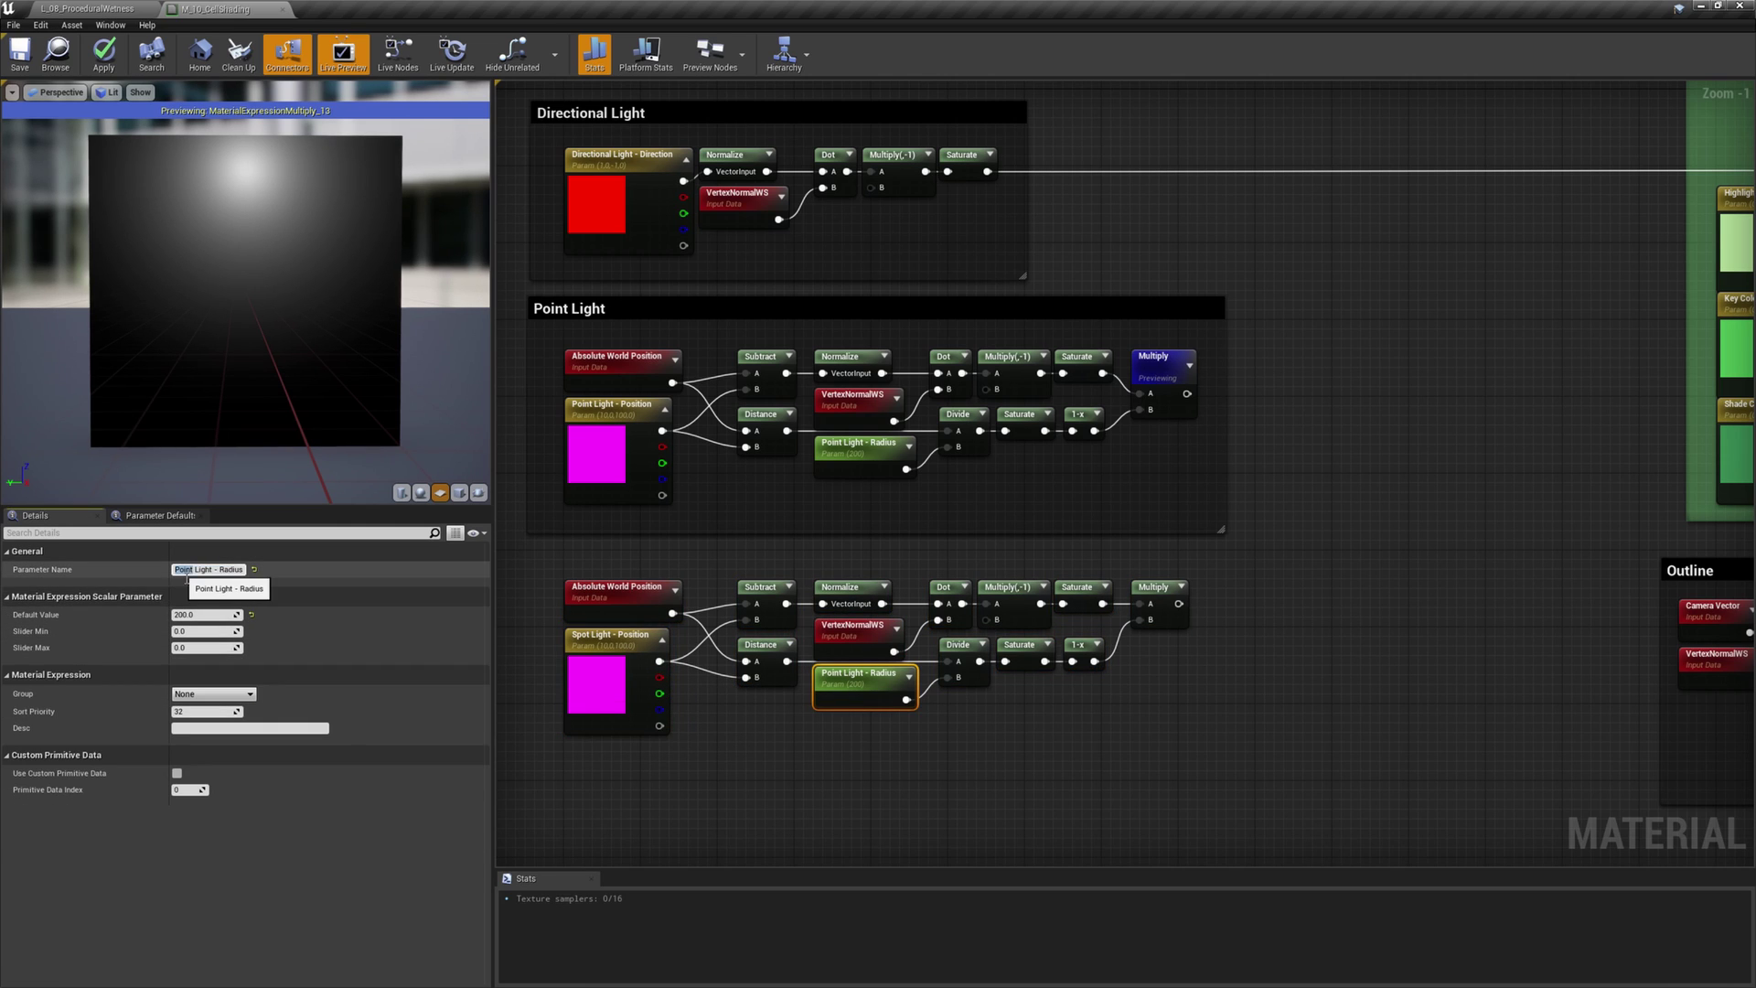
pyautogui.write('Spot')
pyautogui.press('Return')
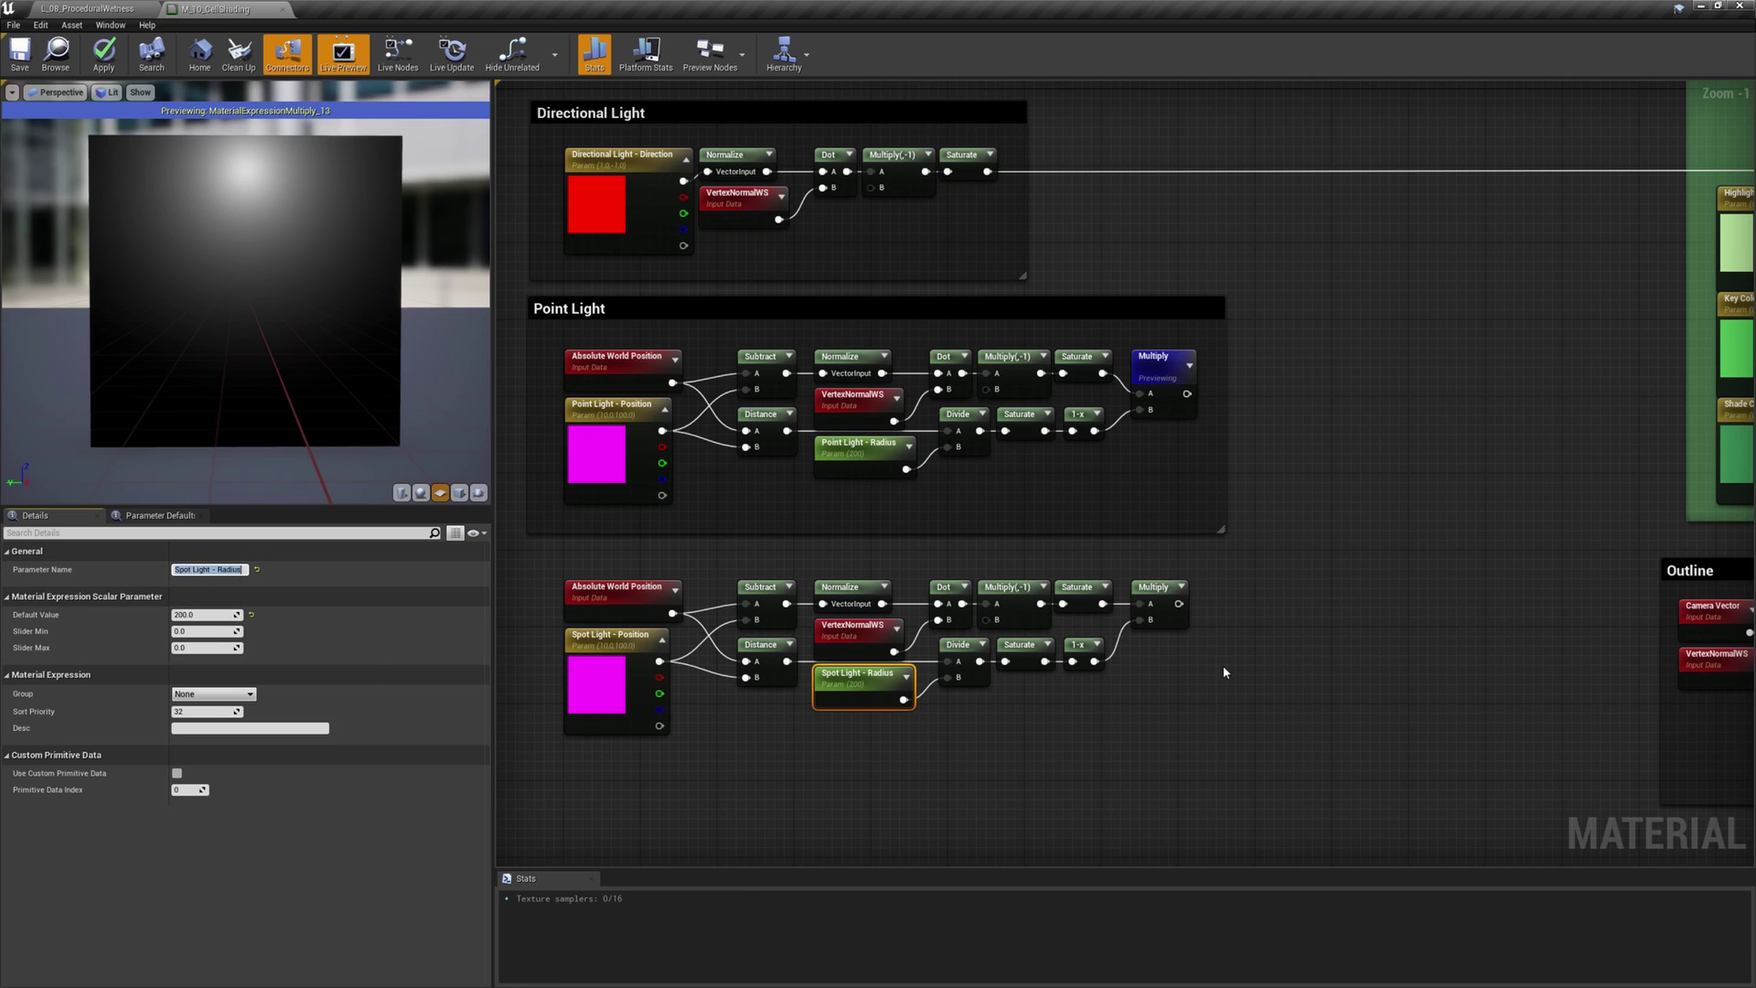
pyautogui.click(1210, 671)
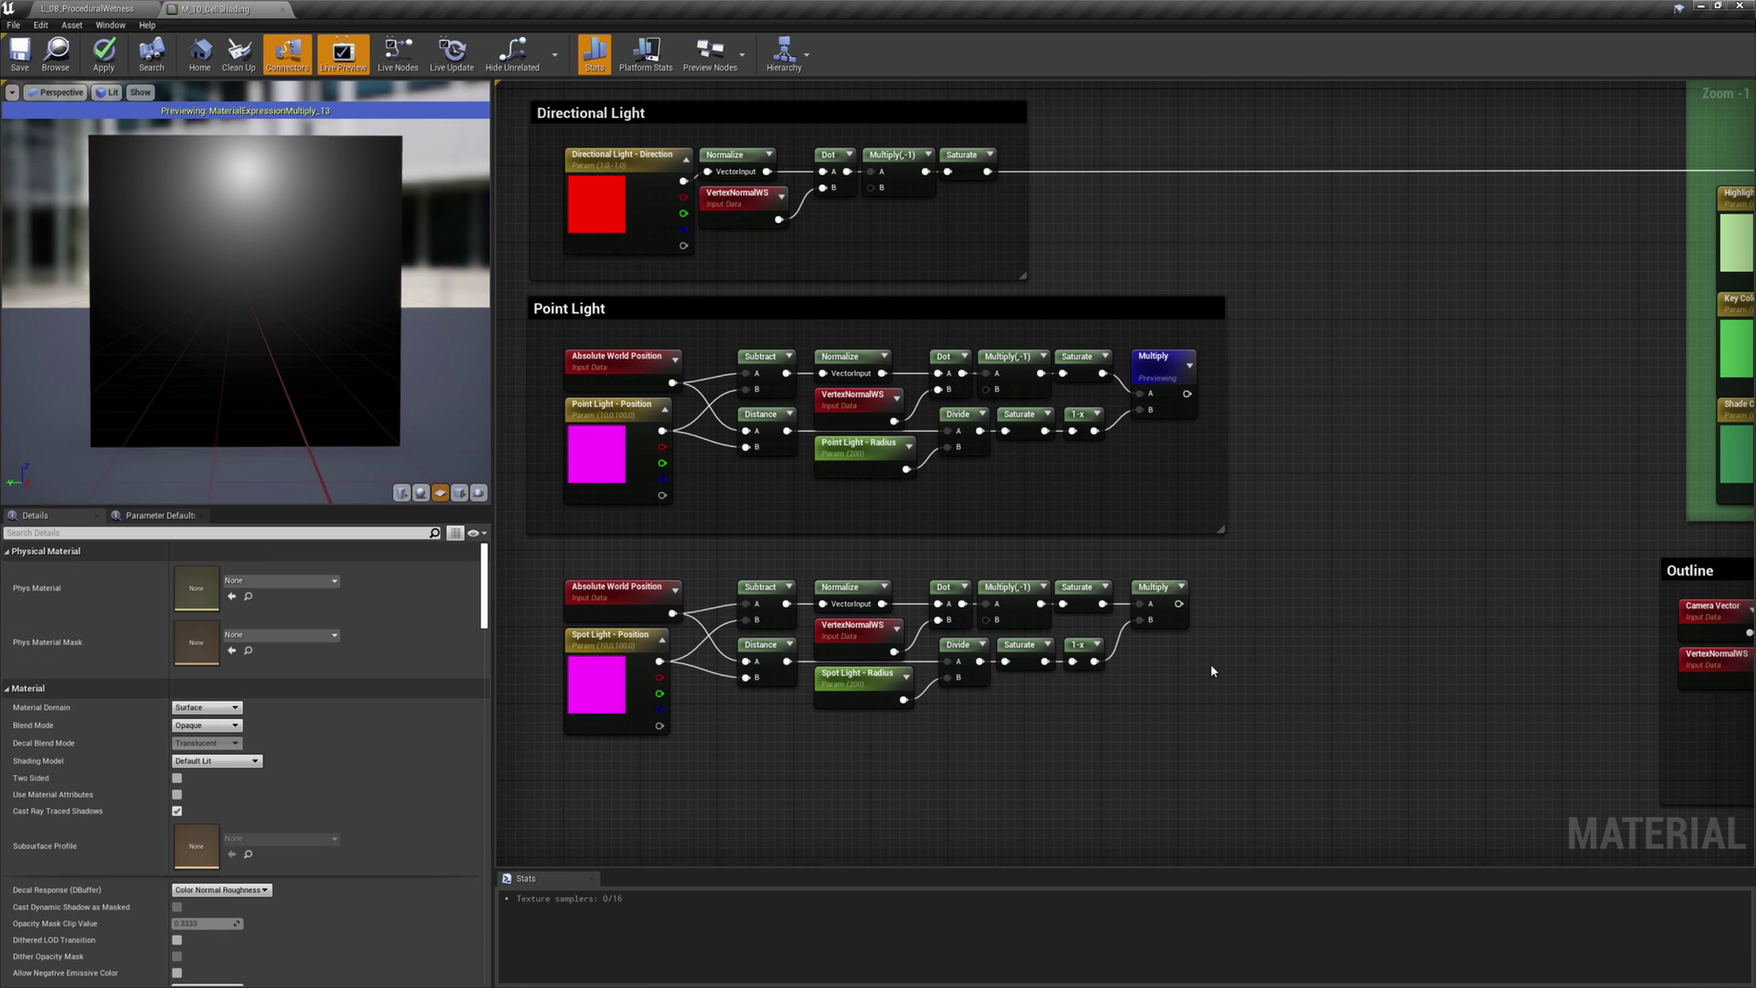
# Step: Add a scalar parameter named Spot Light - Cone Angle with a default value of 0.25 below the copied chain
pyautogui.click(821, 792)
pyautogui.write('Spot Light')
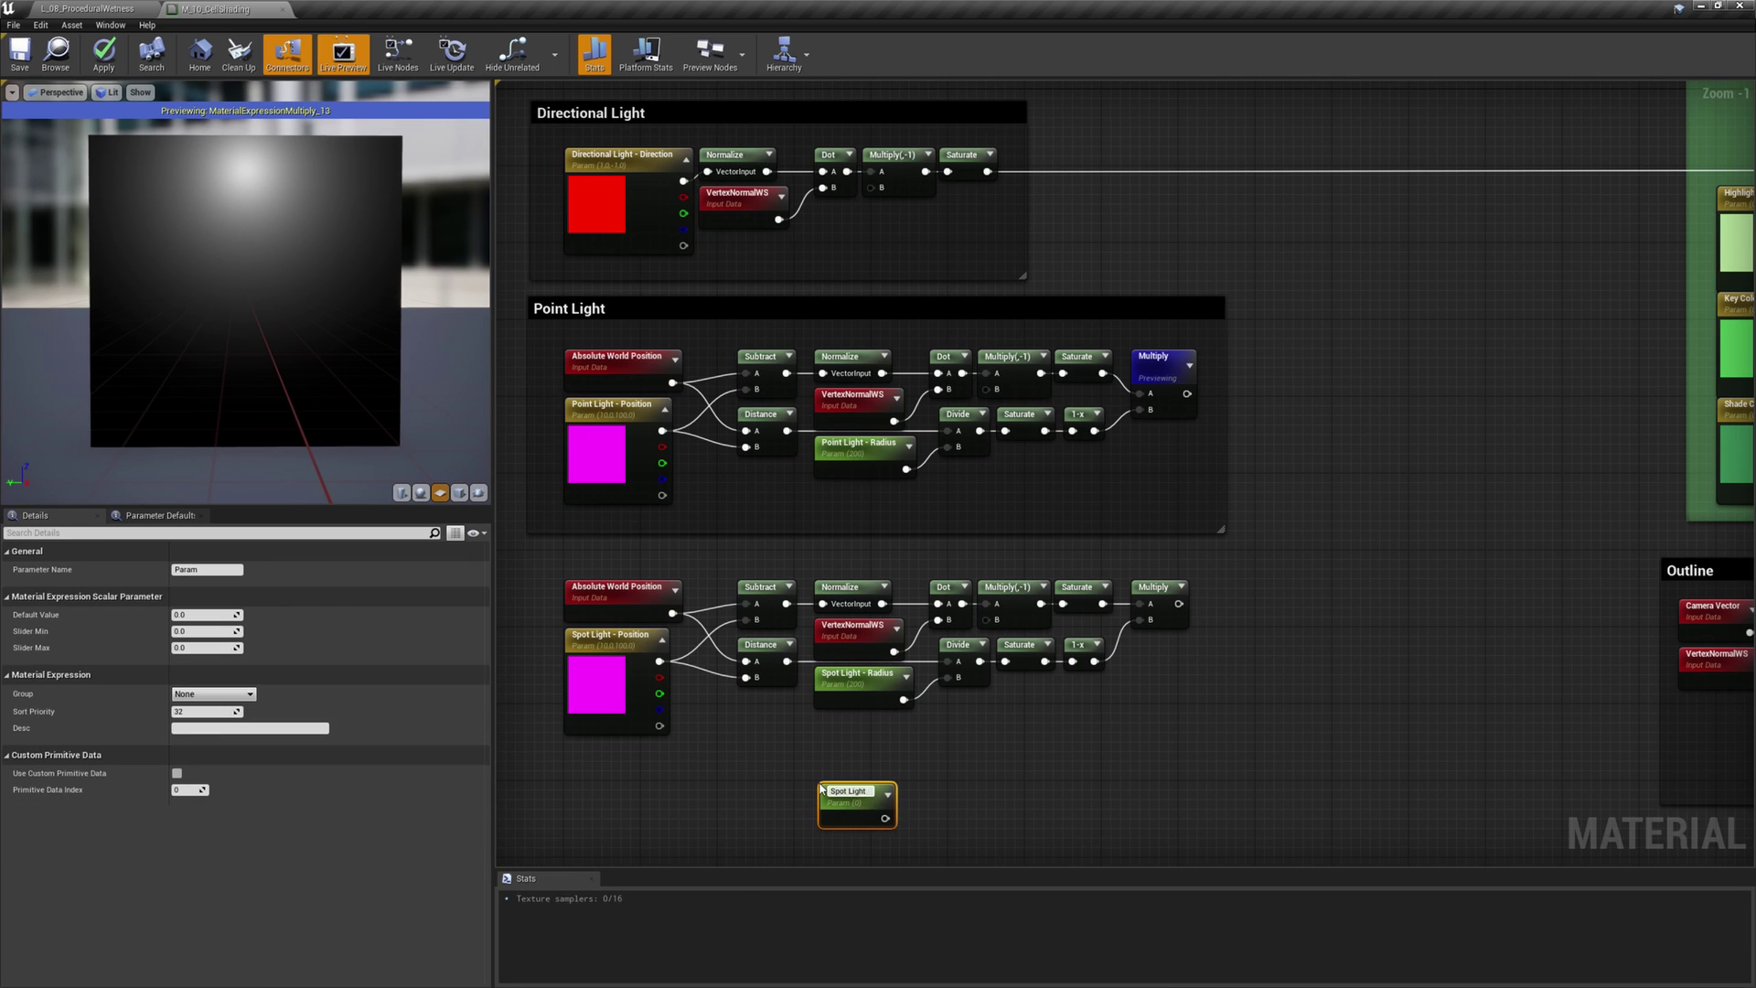
pyautogui.write(' - Cone Angle')
pyautogui.press('Return')
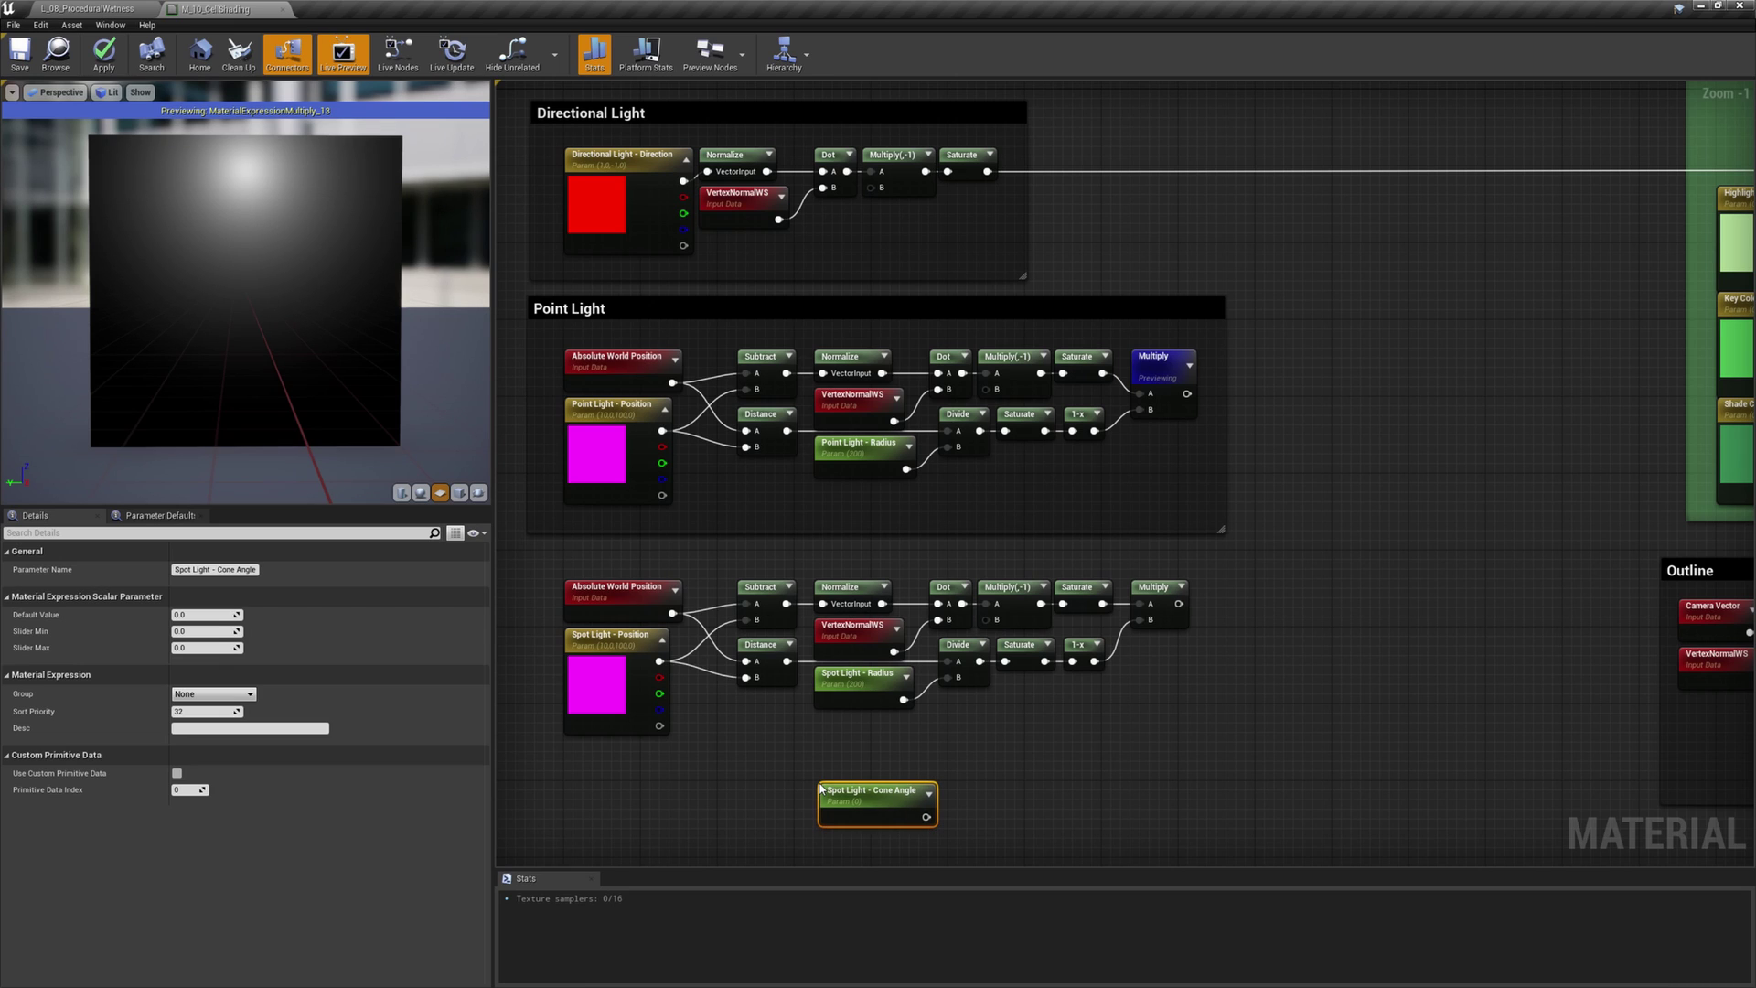
pyautogui.click(206, 614)
pyautogui.write('0.25')
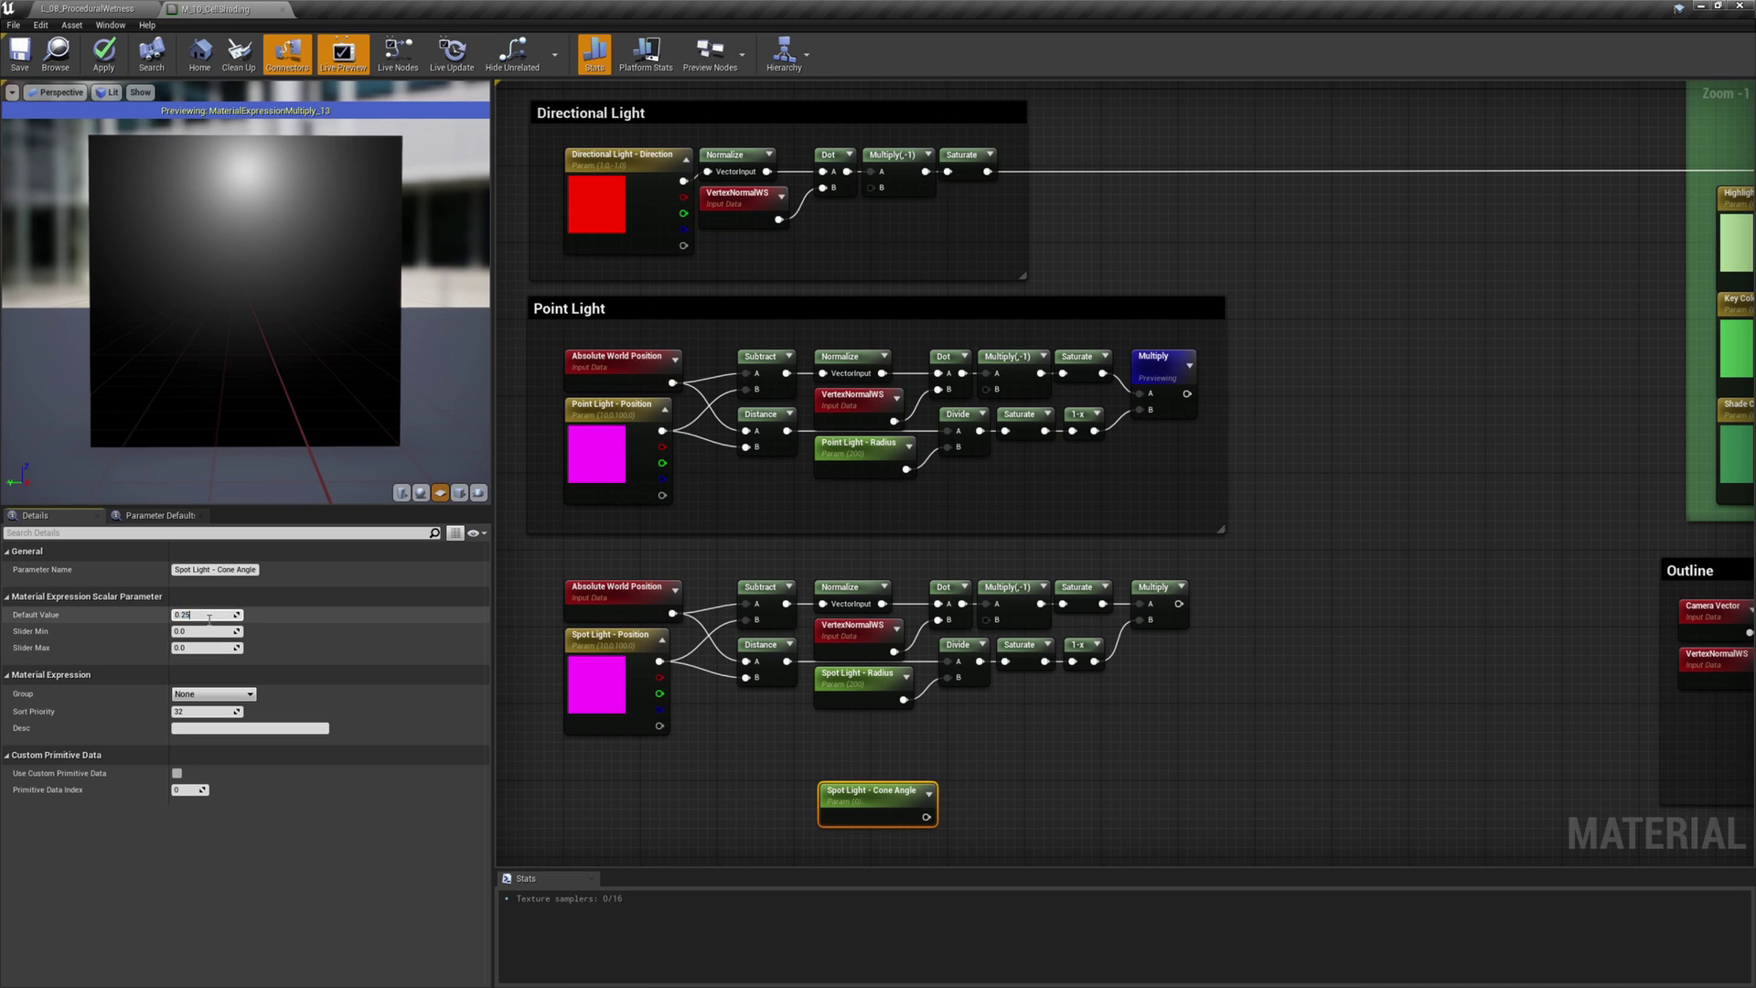
pyautogui.press('Return')
pyautogui.click(971, 762)
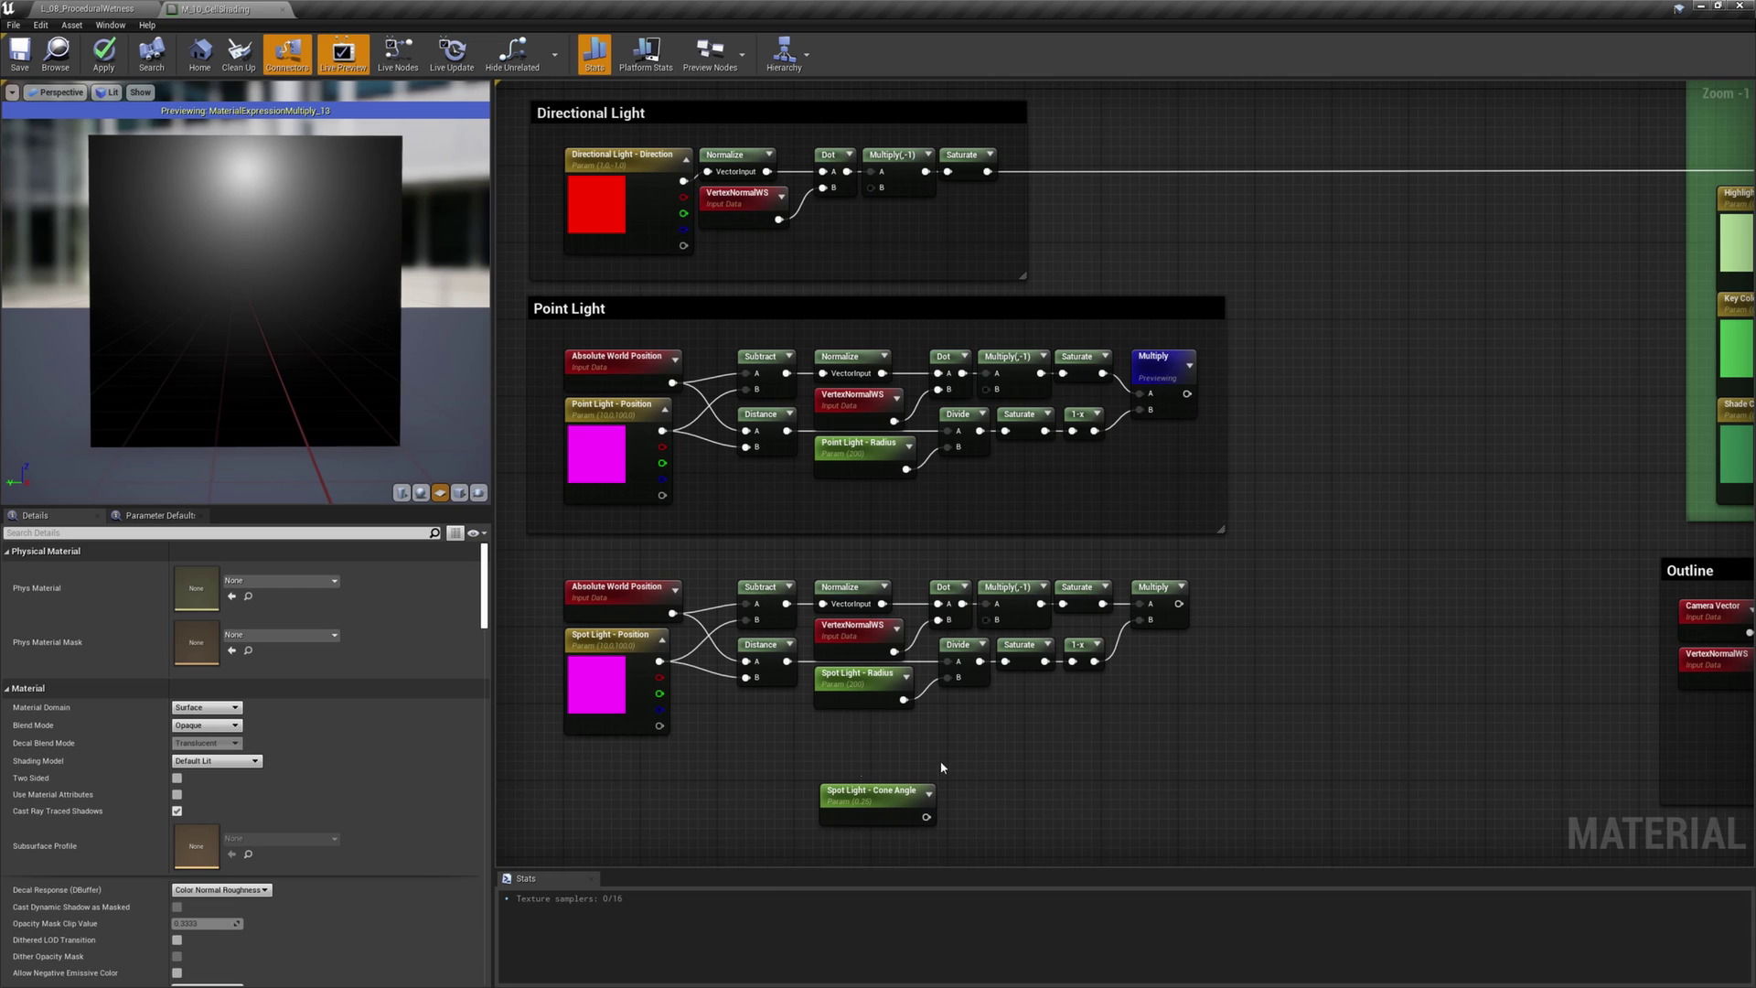
# Step: Add a vector parameter named Spot Light - Direction below Spot Light - Position
pyautogui.click(564, 750)
pyautogui.write('Spot Light')
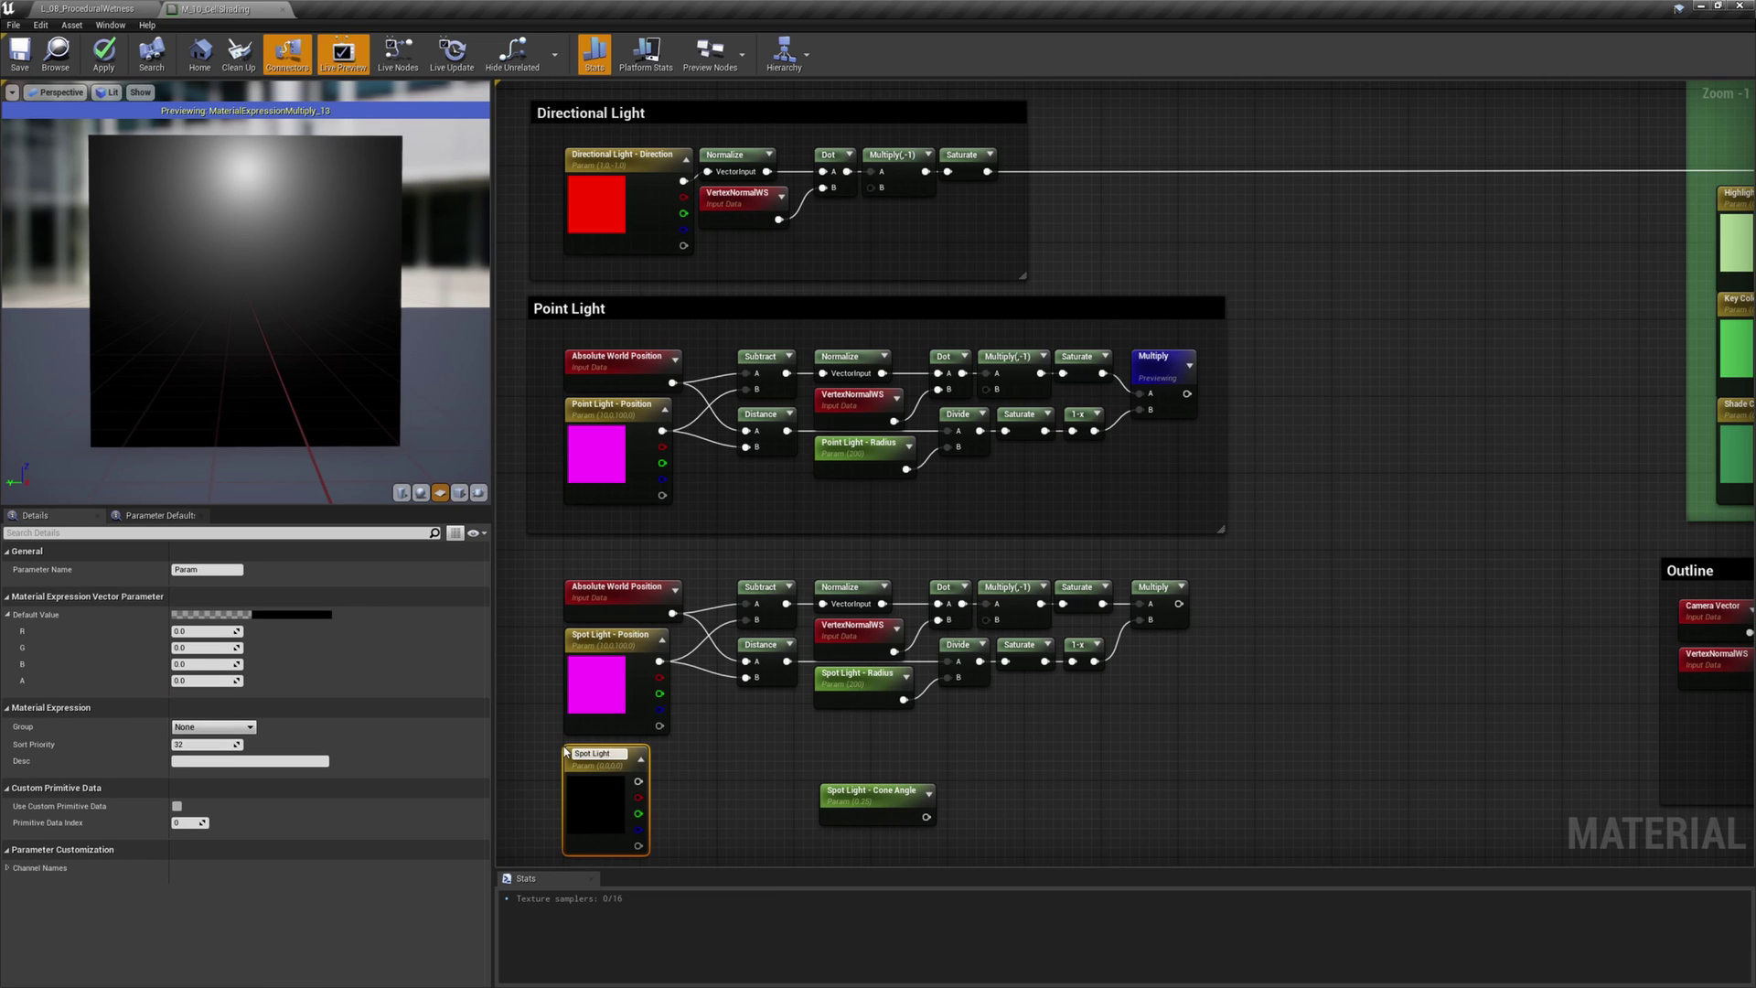
pyautogui.write(' - Direction')
pyautogui.press('Return')
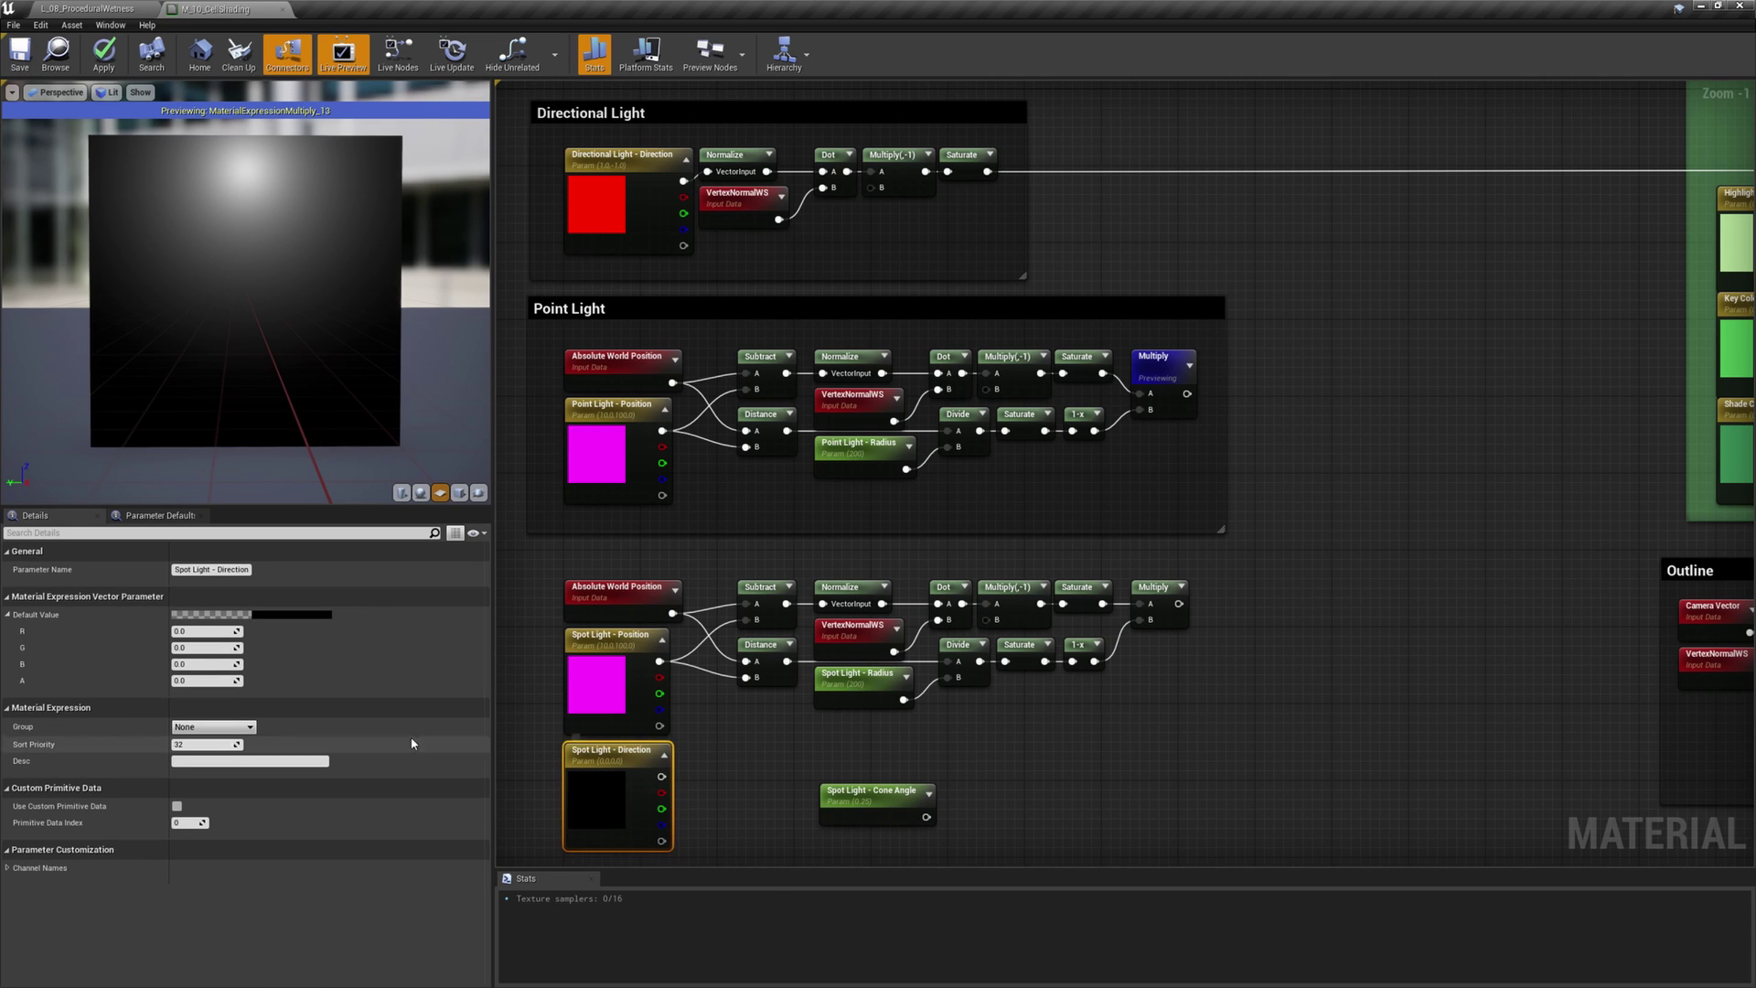
# Step: Set the Spot Light - Direction default value to R -0.25 and B -1.0
pyautogui.click(220, 631)
pyautogui.write('-0')
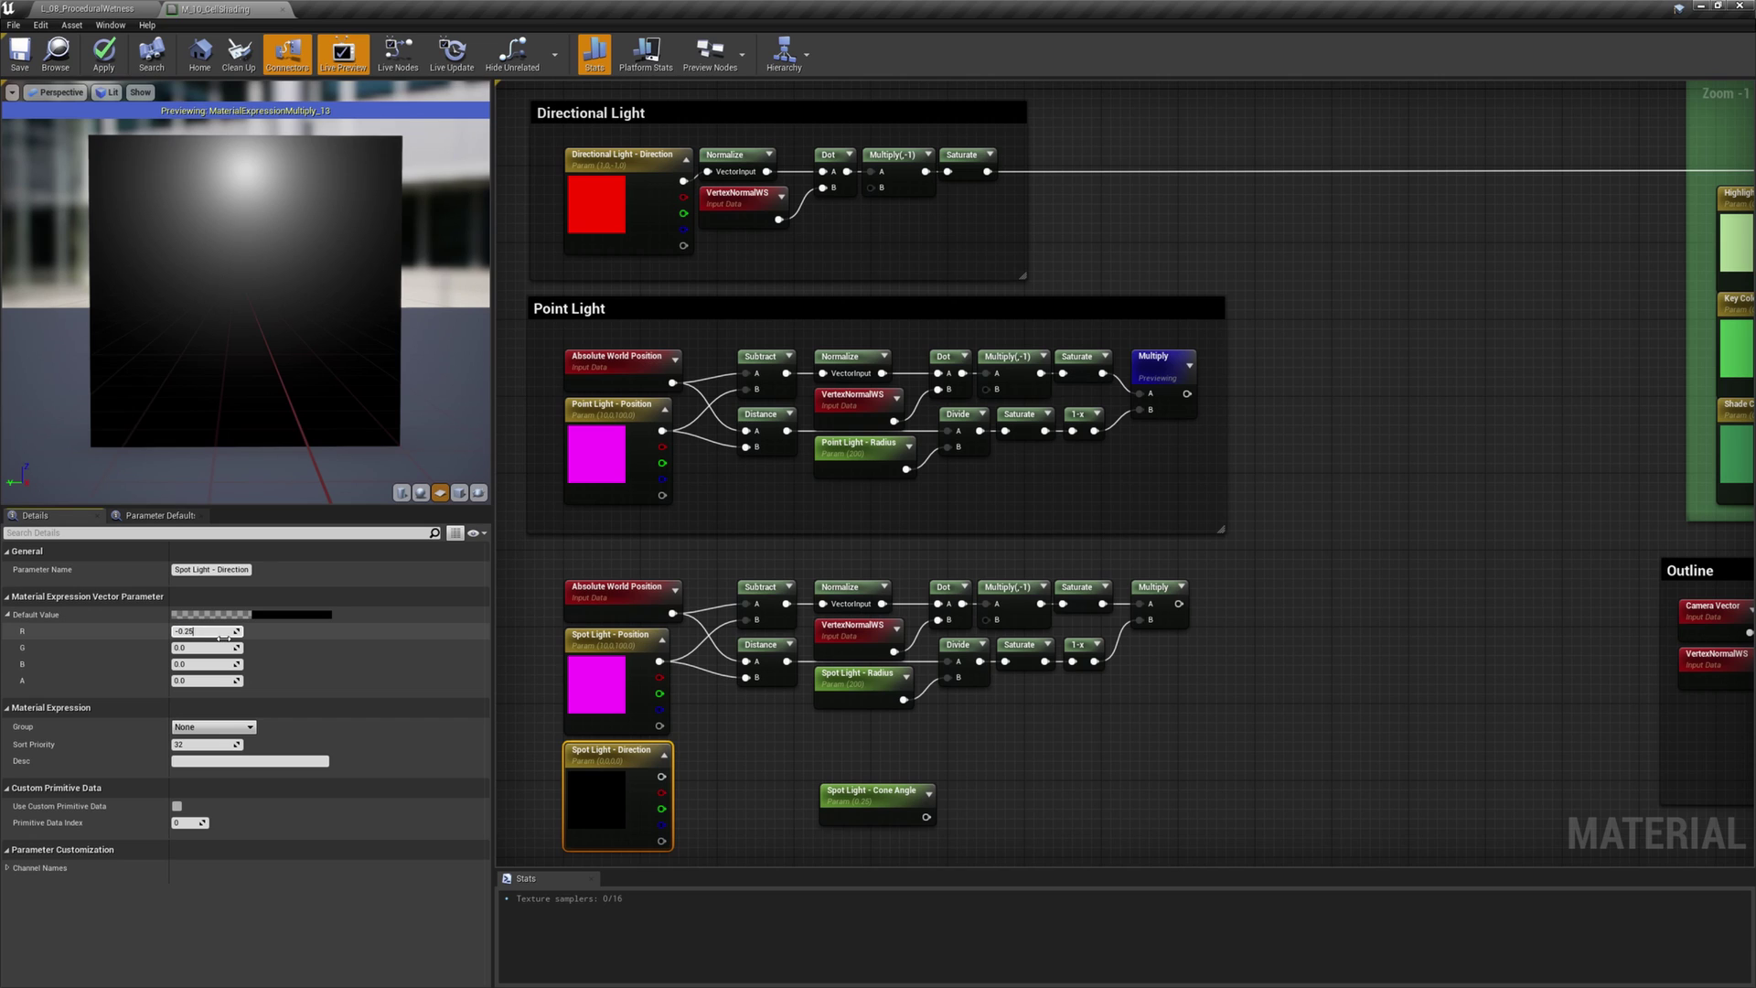
pyautogui.press('Tab')
pyautogui.press('Tab')
pyautogui.write('-1.0')
pyautogui.press('Return')
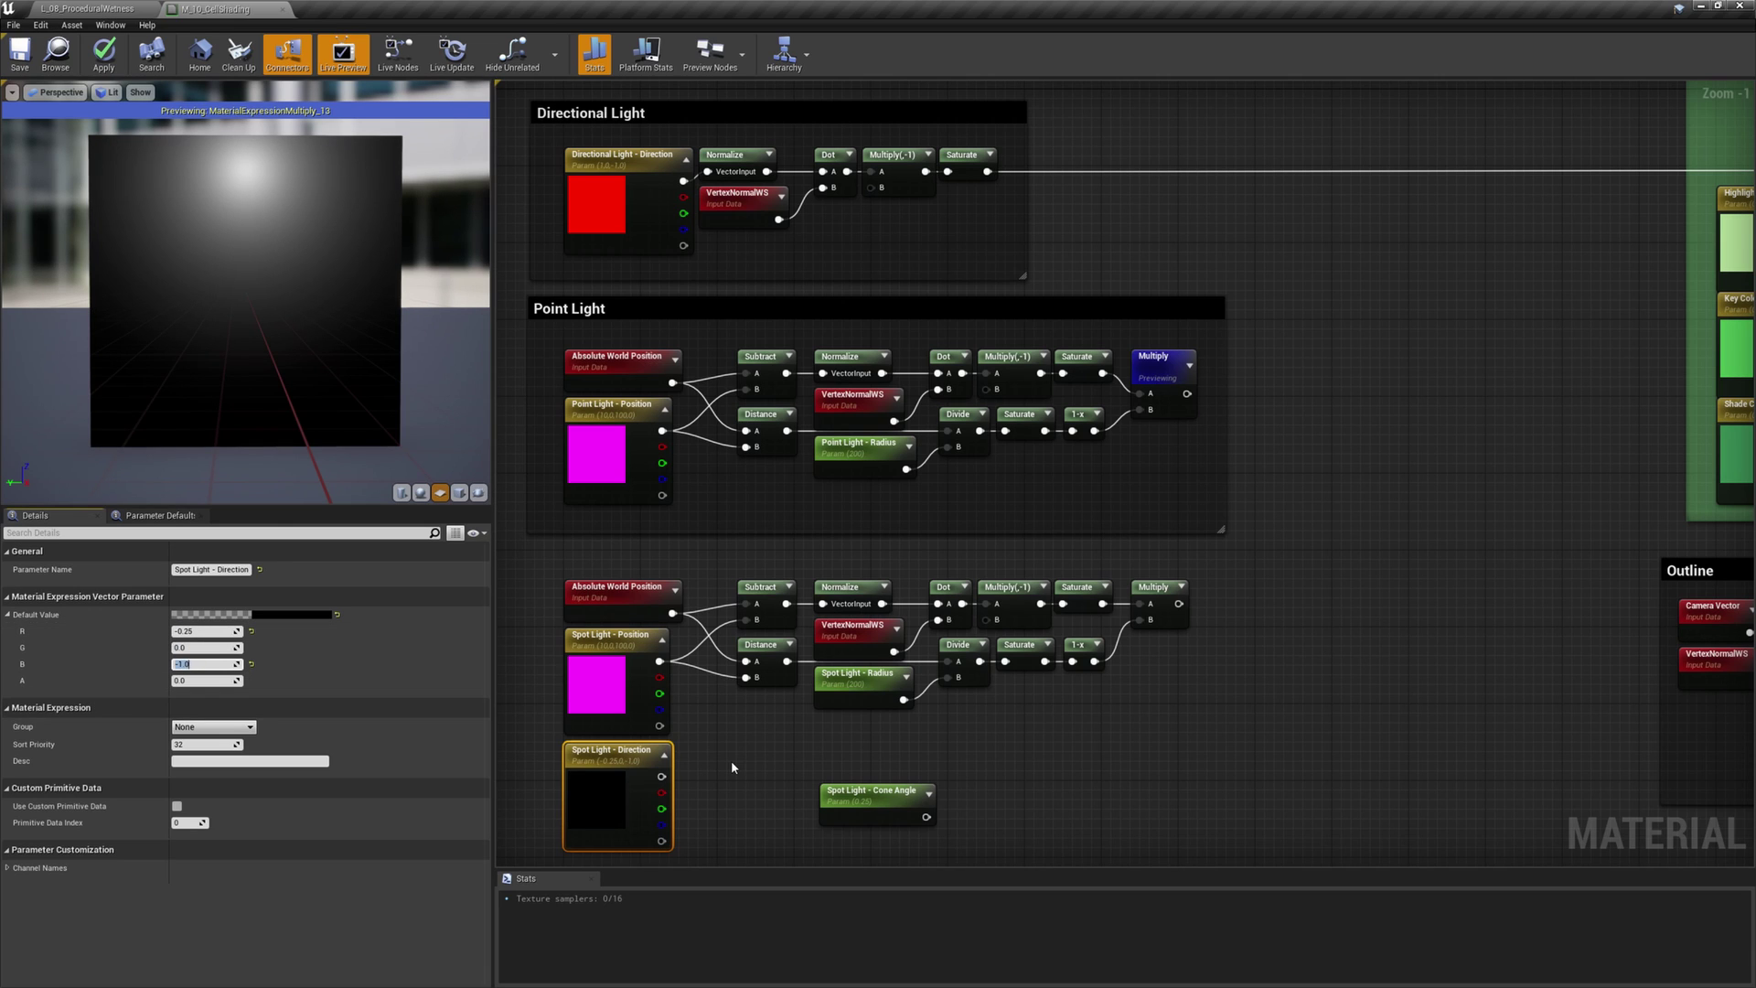
# Step: Add a Normalize node beside Spot Light - Direction and feed it with that parameter's output
pyautogui.click(693, 746)
pyautogui.press('n')
pyautogui.click(684, 752)
pyautogui.moveTo(662, 777); pyautogui.dragTo(691, 783)
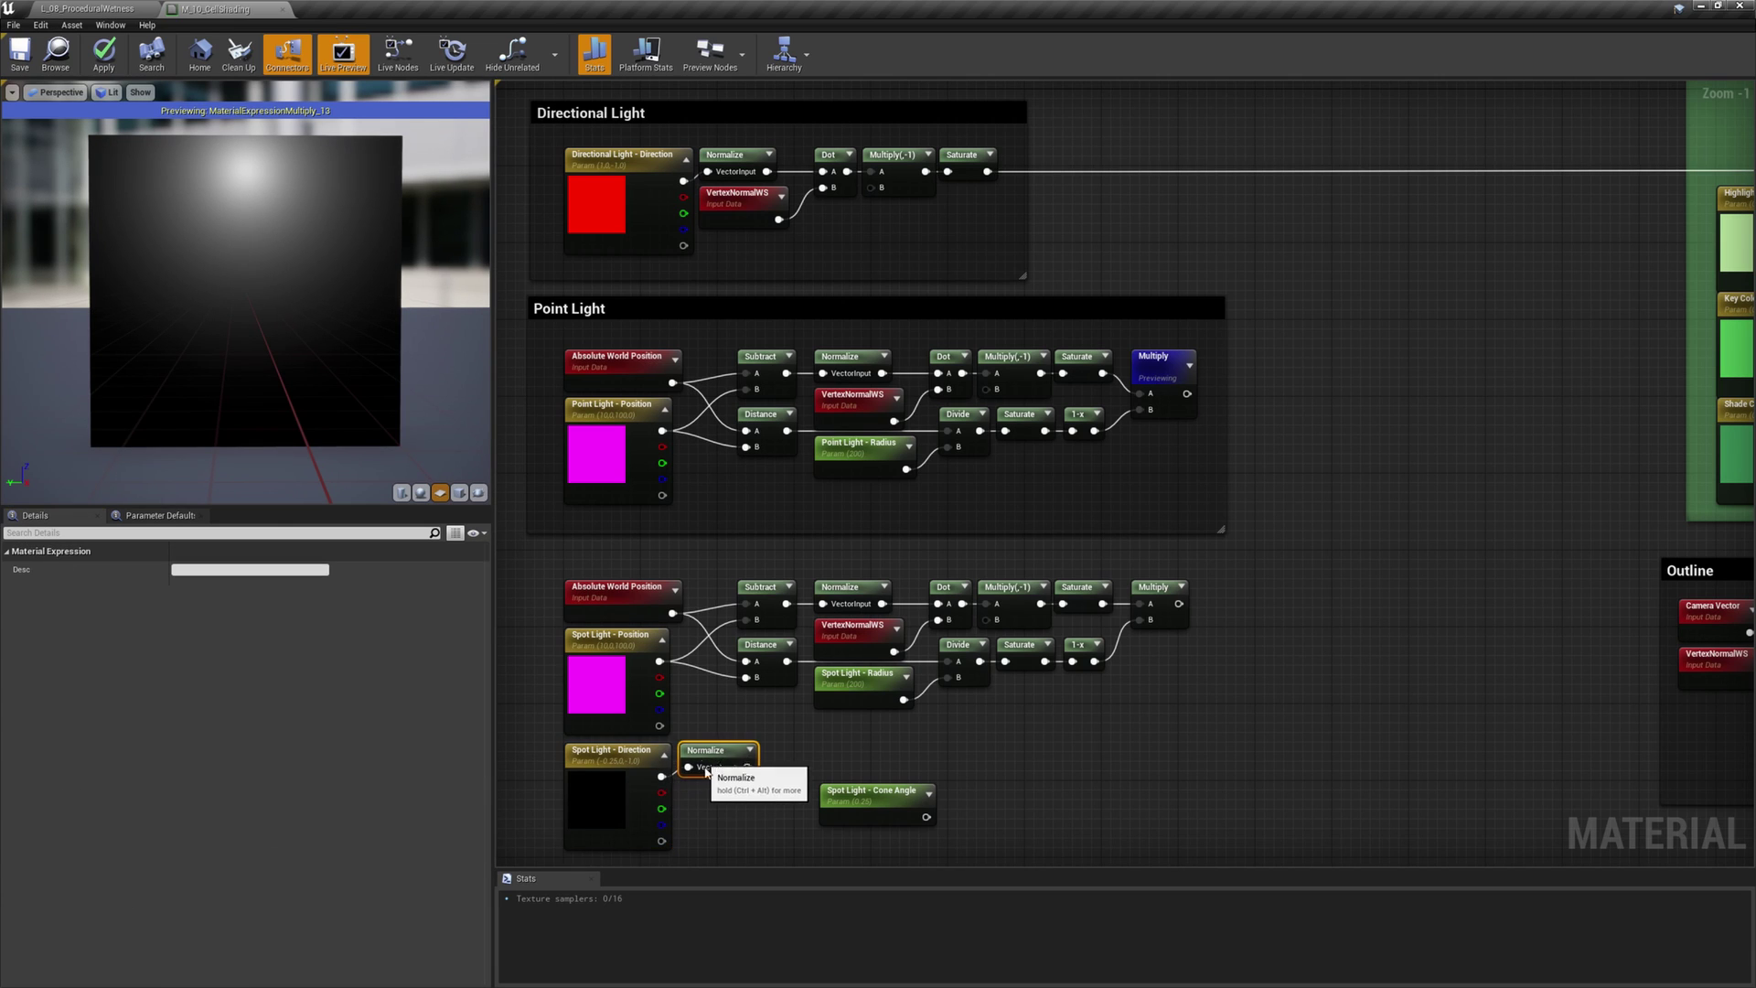
# Step: Add a DotProduct node below the spot light chain and wire that chain's Normalize output into its A input
pyautogui.click(942, 737)
pyautogui.rightClick(942, 737)
pyautogui.write('dot')
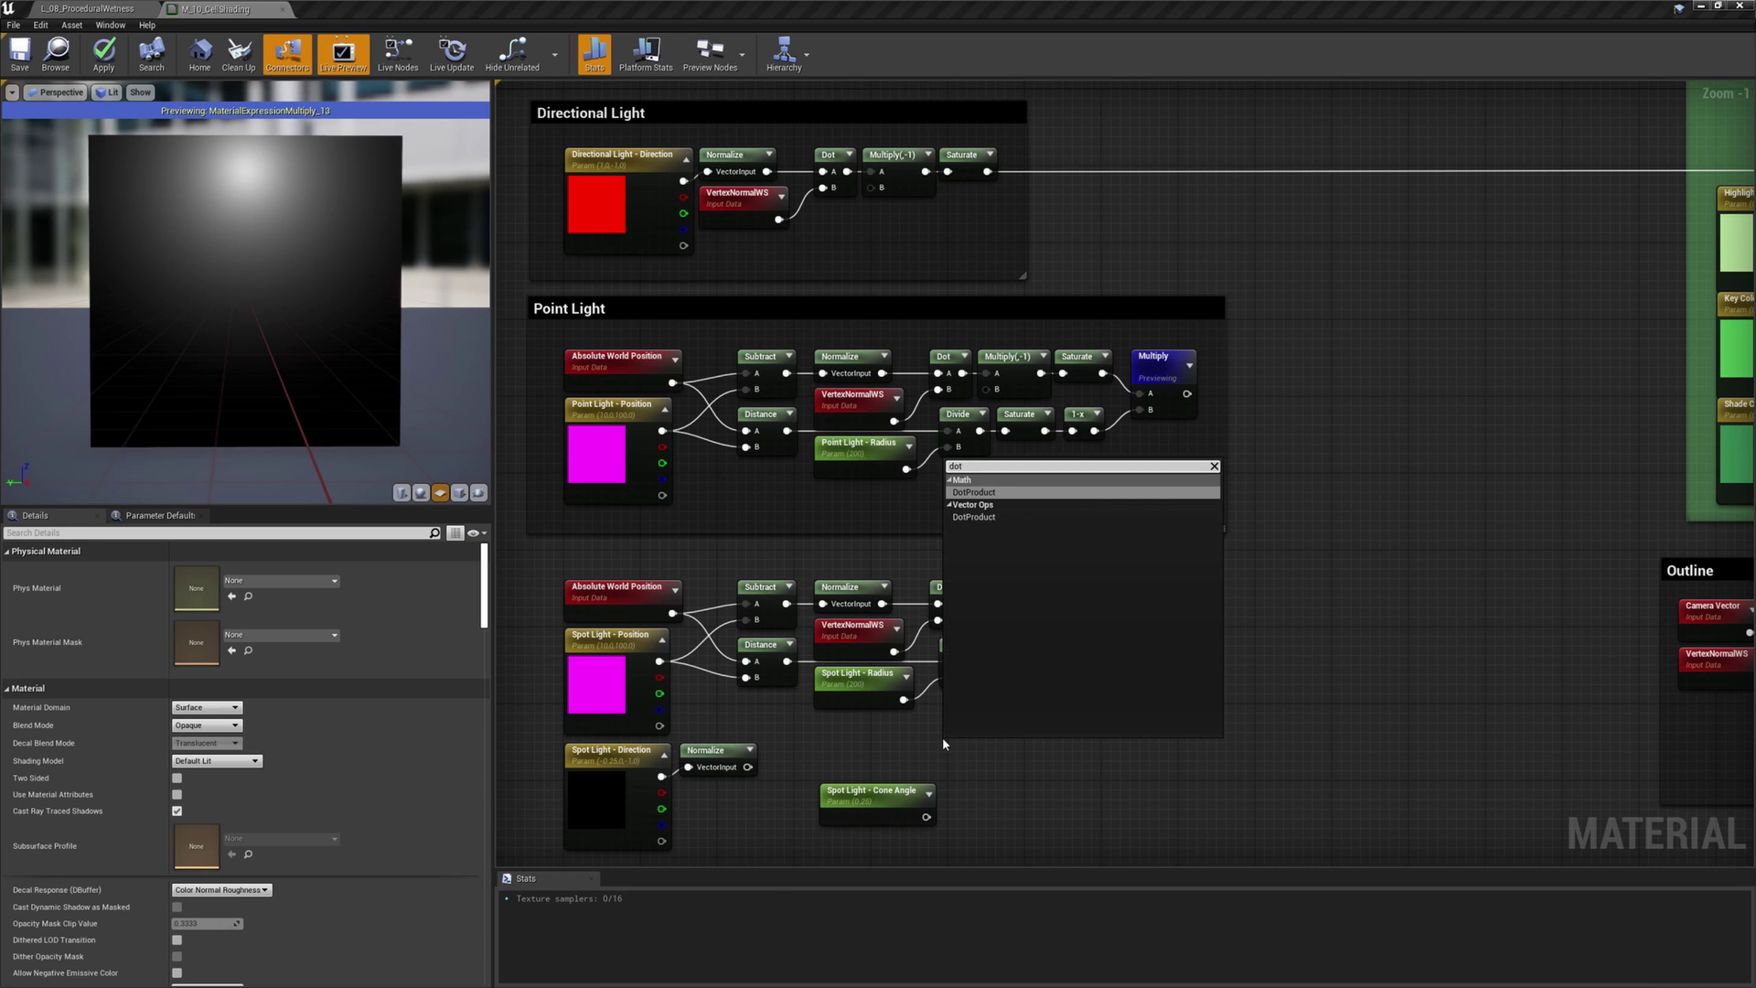
pyautogui.press('Return')
pyautogui.moveTo(882, 603); pyautogui.dragTo(955, 765)
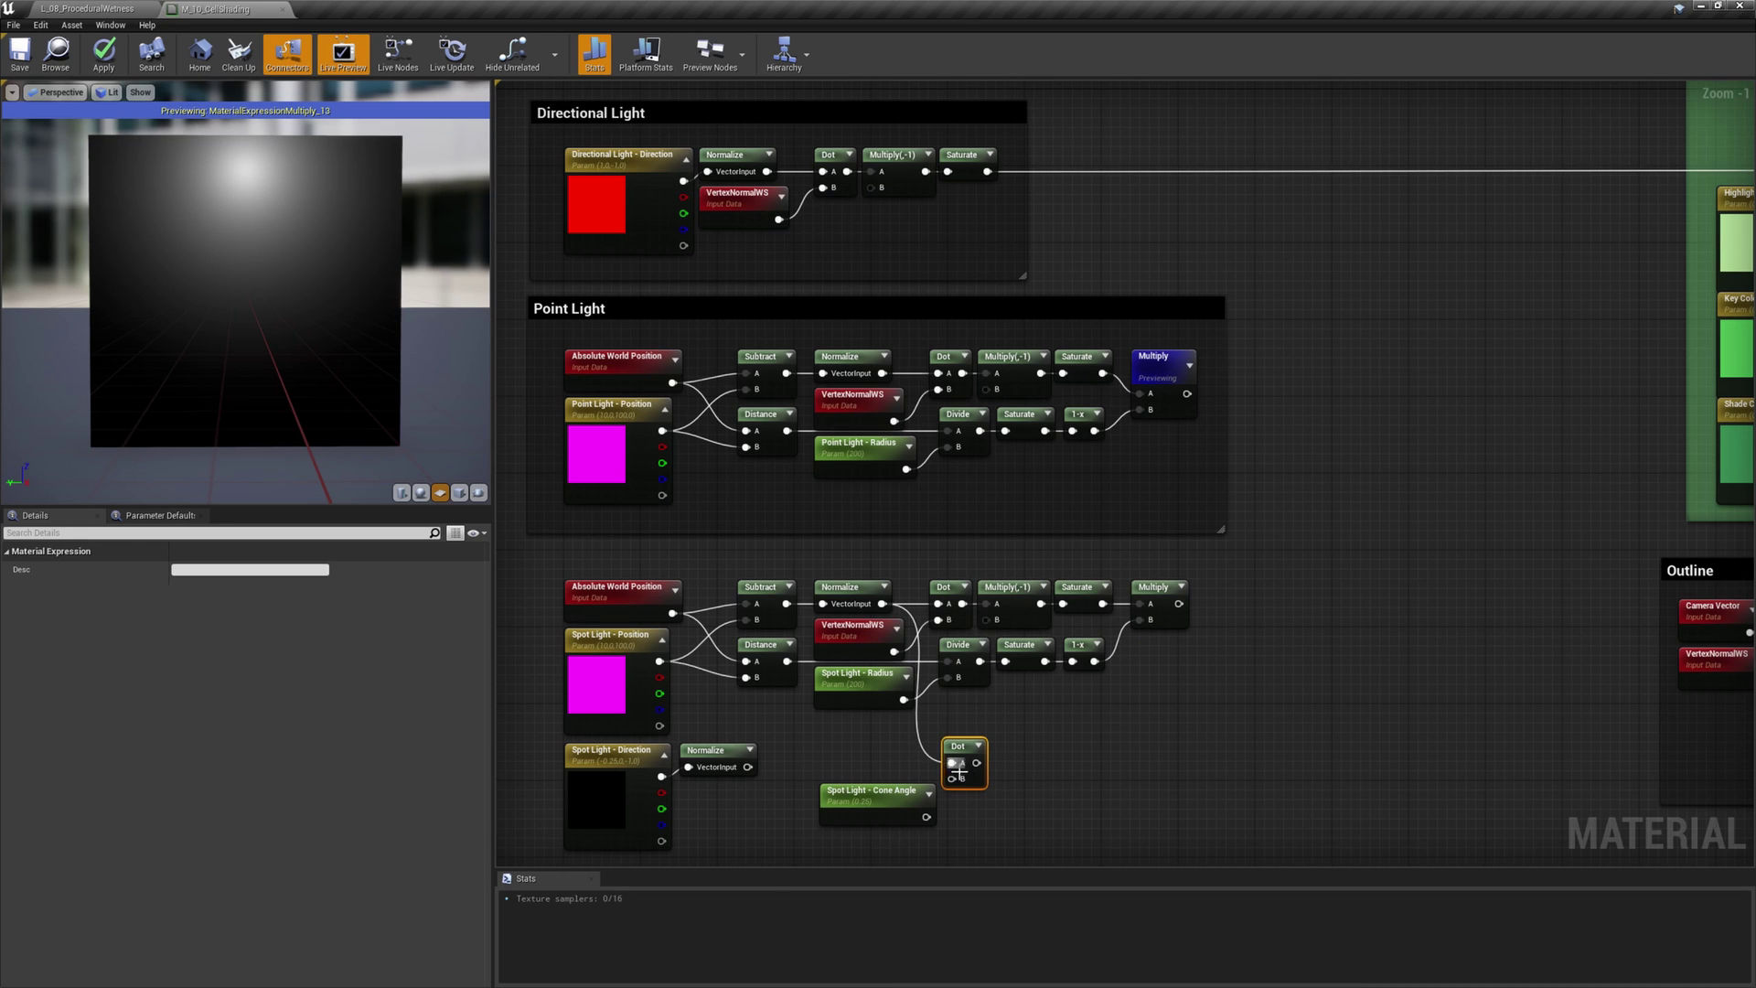
# Step: Wire the normalized spot light direction into the Dot node's B input, append a Saturate node, and preview it
pyautogui.moveTo(748, 768); pyautogui.dragTo(1018, 727)
pyautogui.write('sat')
pyautogui.press('Return')
pyautogui.rightClick(1017, 727)
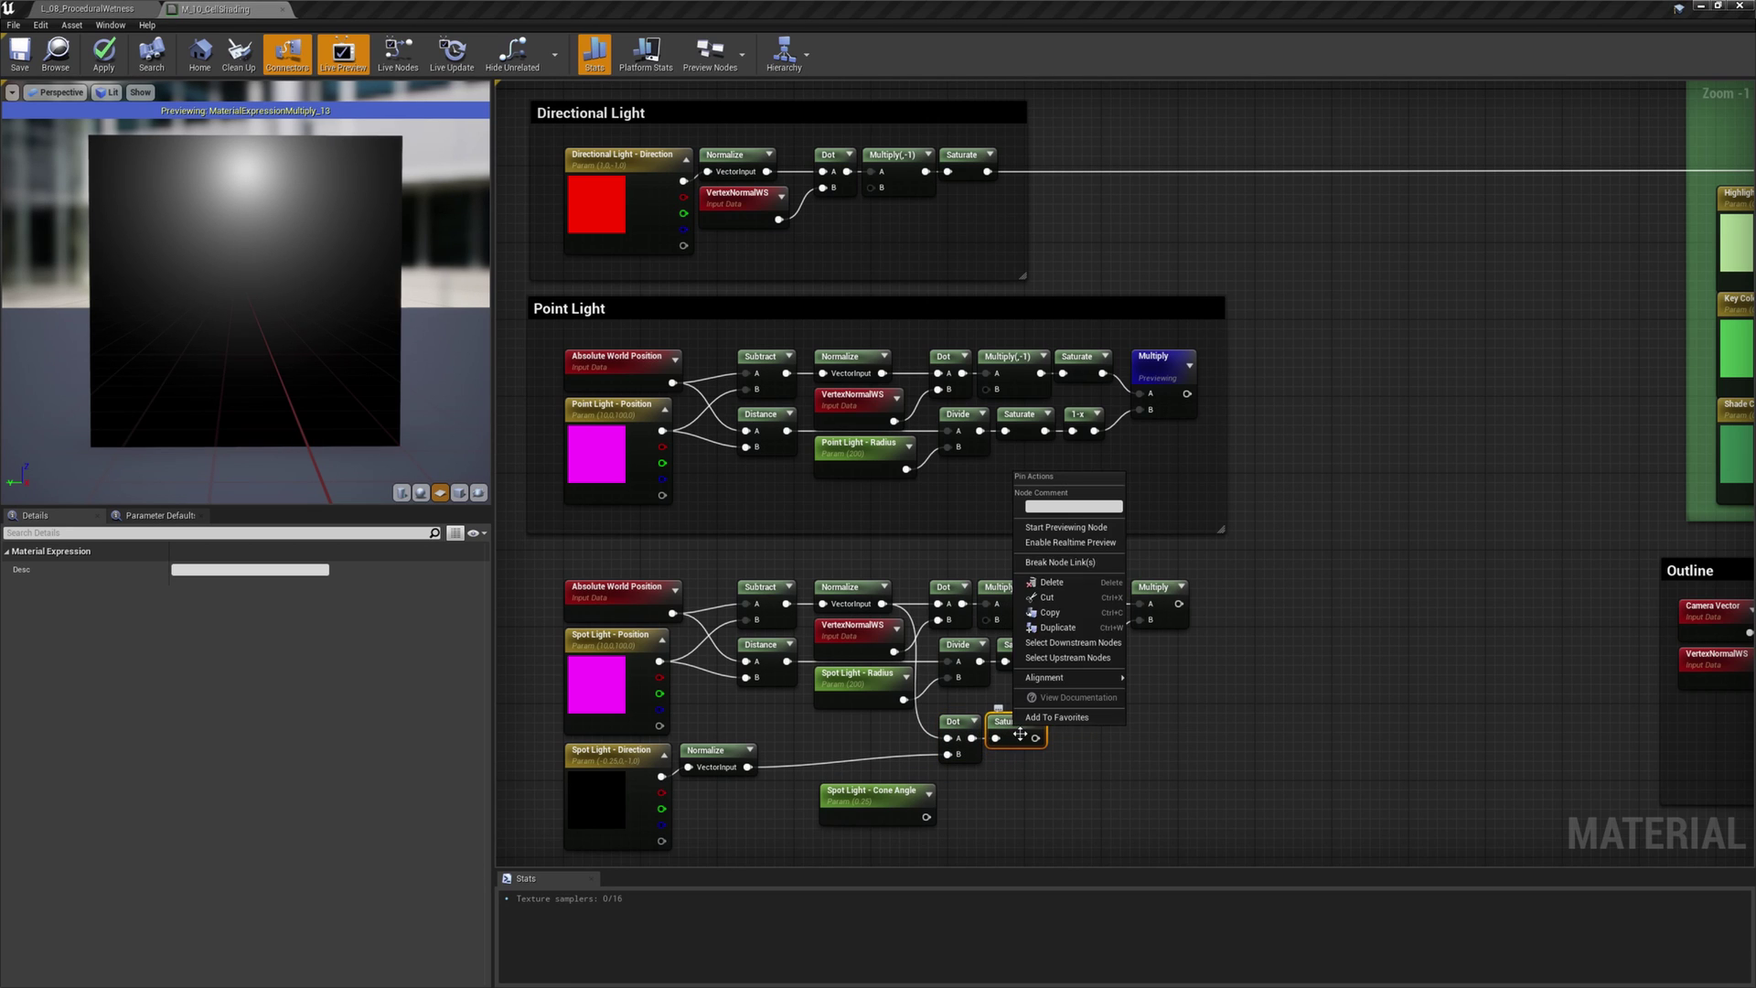
pyautogui.click(1054, 529)
pyautogui.click(1110, 748)
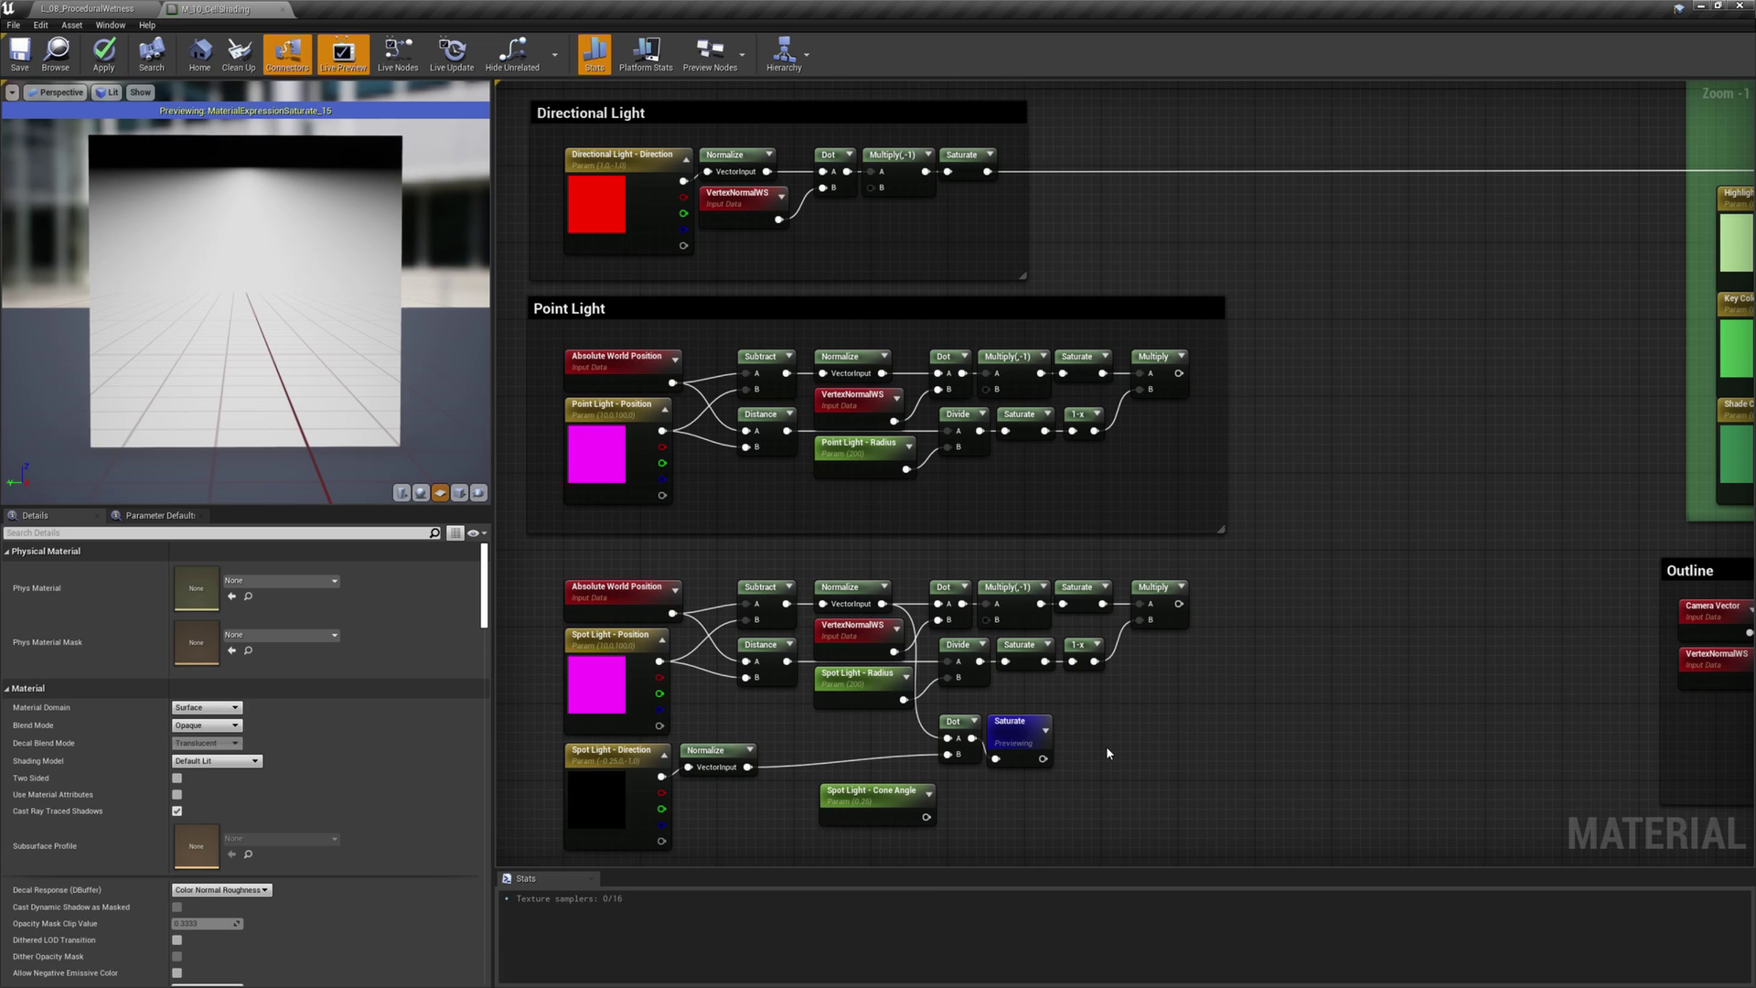
# Step: Add a Cosine node fed by Spot Light - Cone Angle, aligned beneath the new Dot and Saturate nodes
pyautogui.rightClick(987, 794)
pyautogui.write('cos')
pyautogui.press('Return')
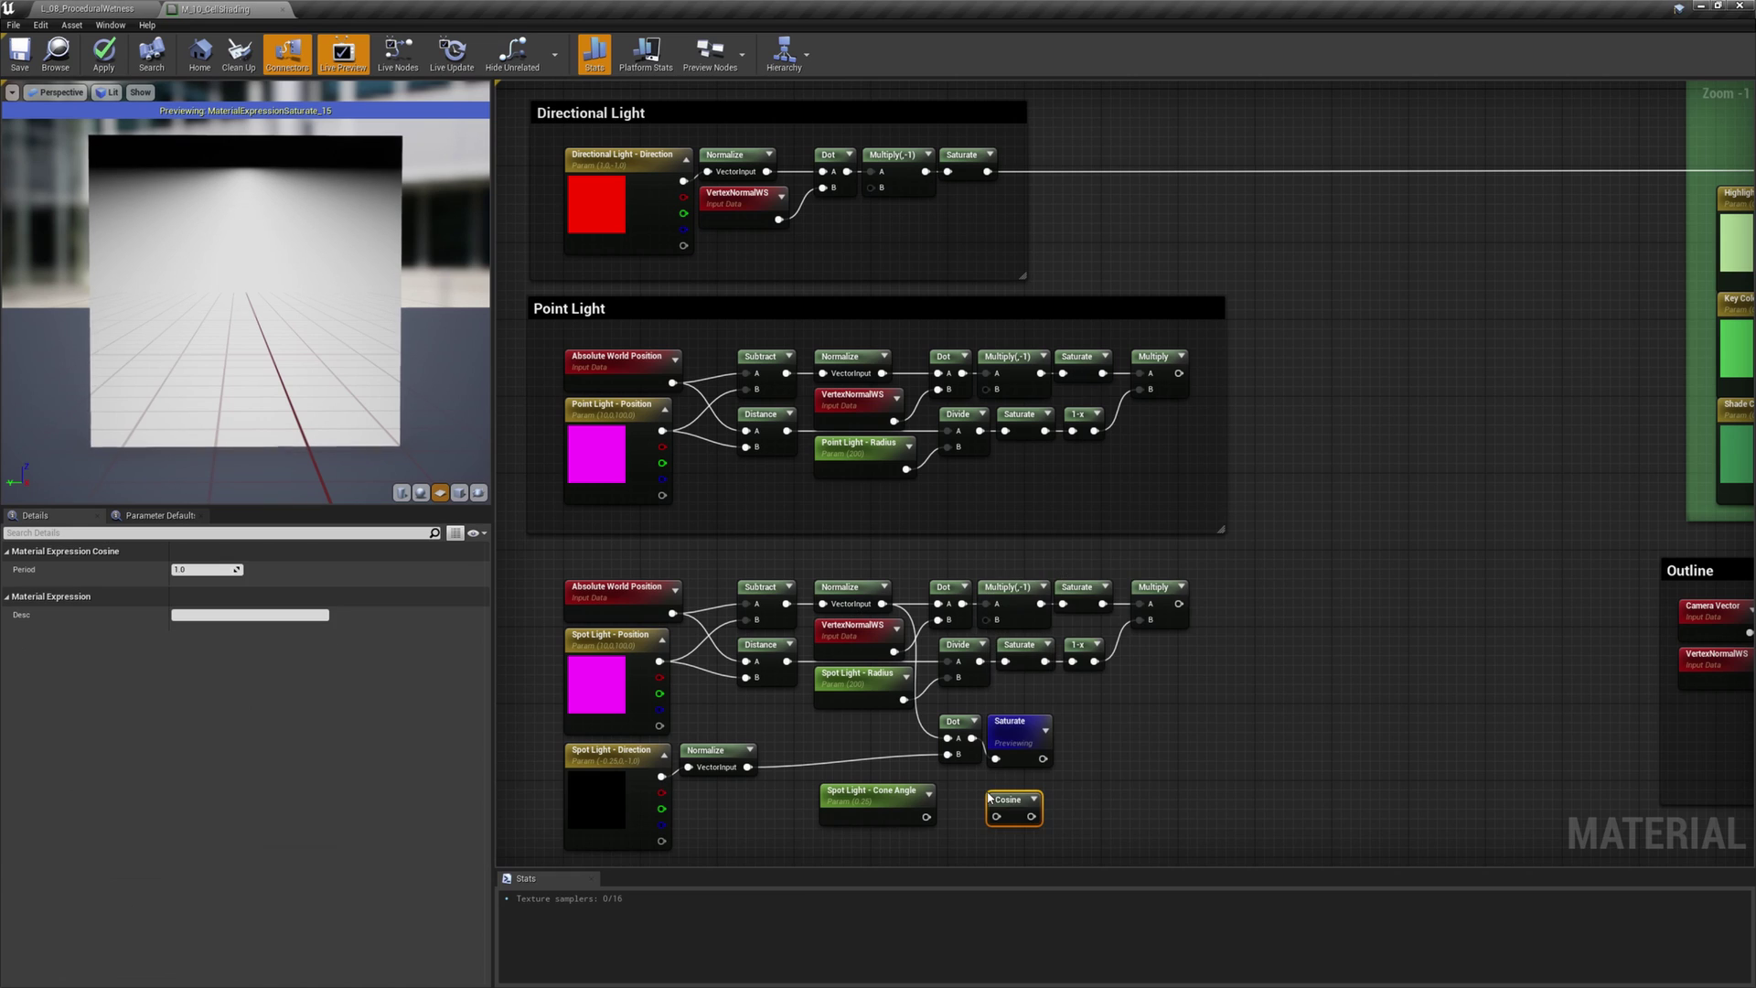
pyautogui.moveTo(927, 817)
pyautogui.mouseDown()
pyautogui.moveTo(997, 816)
pyautogui.moveTo(1024, 792)
pyautogui.moveTo(938, 799)
pyautogui.mouseUp()
pyautogui.click(1142, 765)
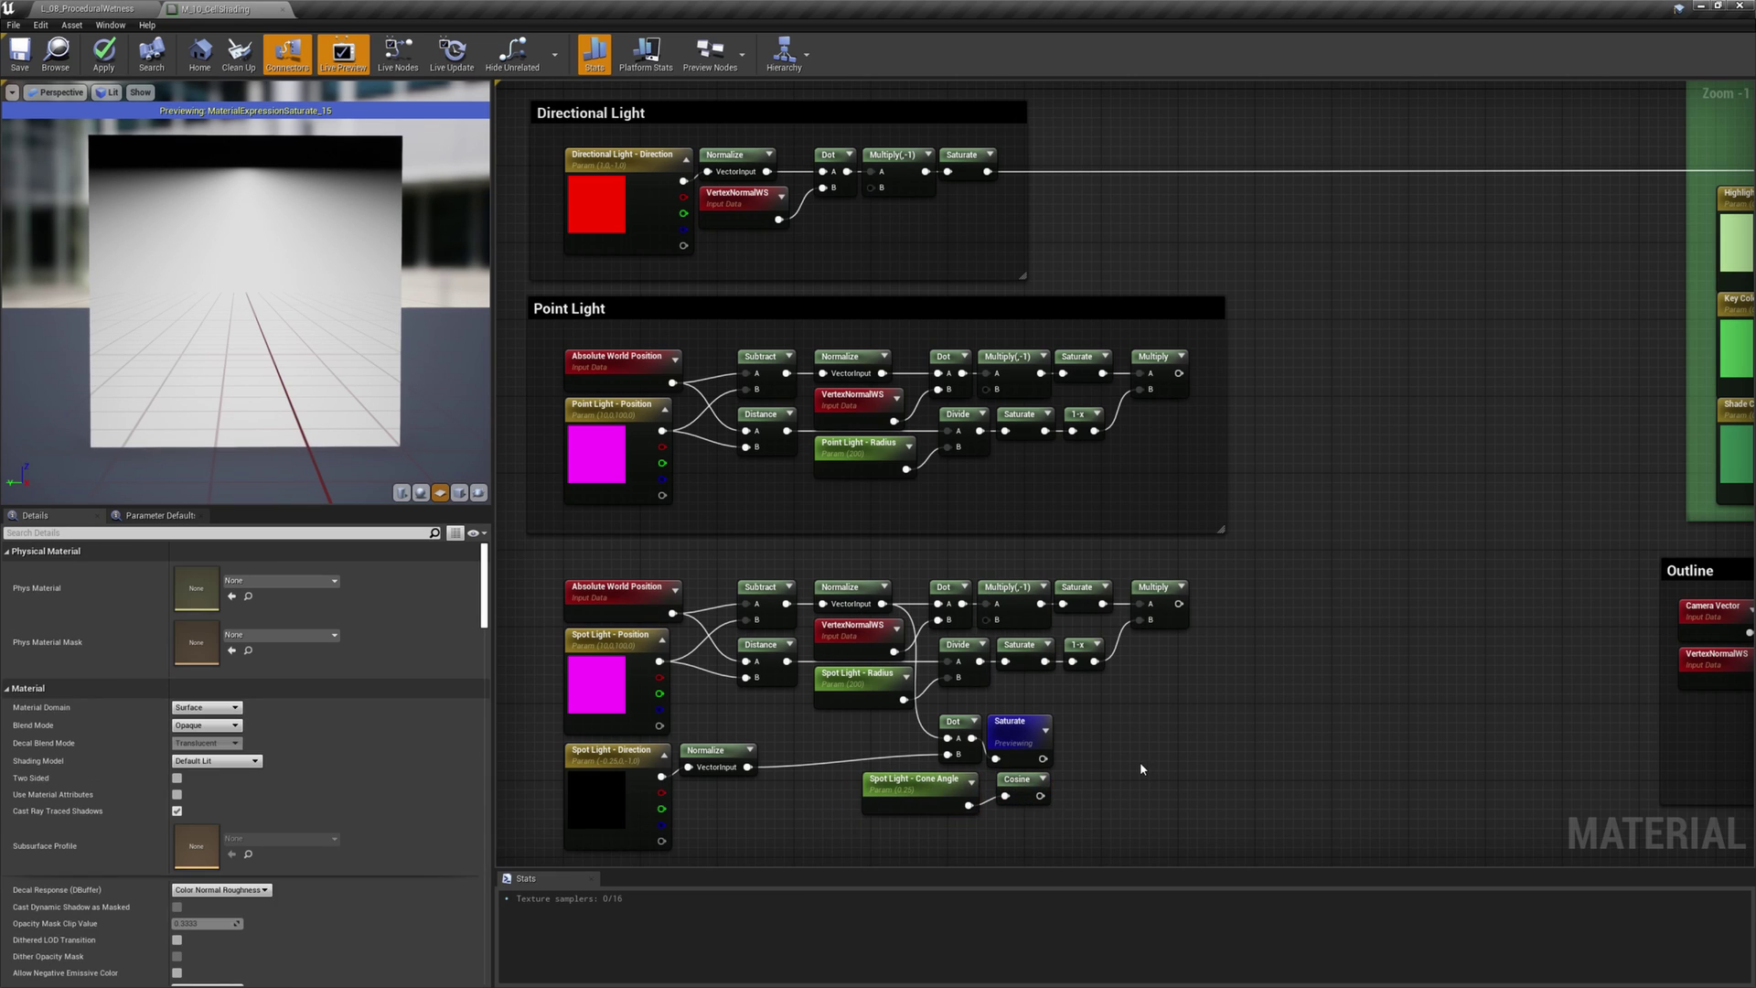
# Step: Add two 1-x nodes, one fed by the direction Saturate and the other by the Cosine
pyautogui.press('o')
pyautogui.click(1078, 713)
pyautogui.click(1081, 772)
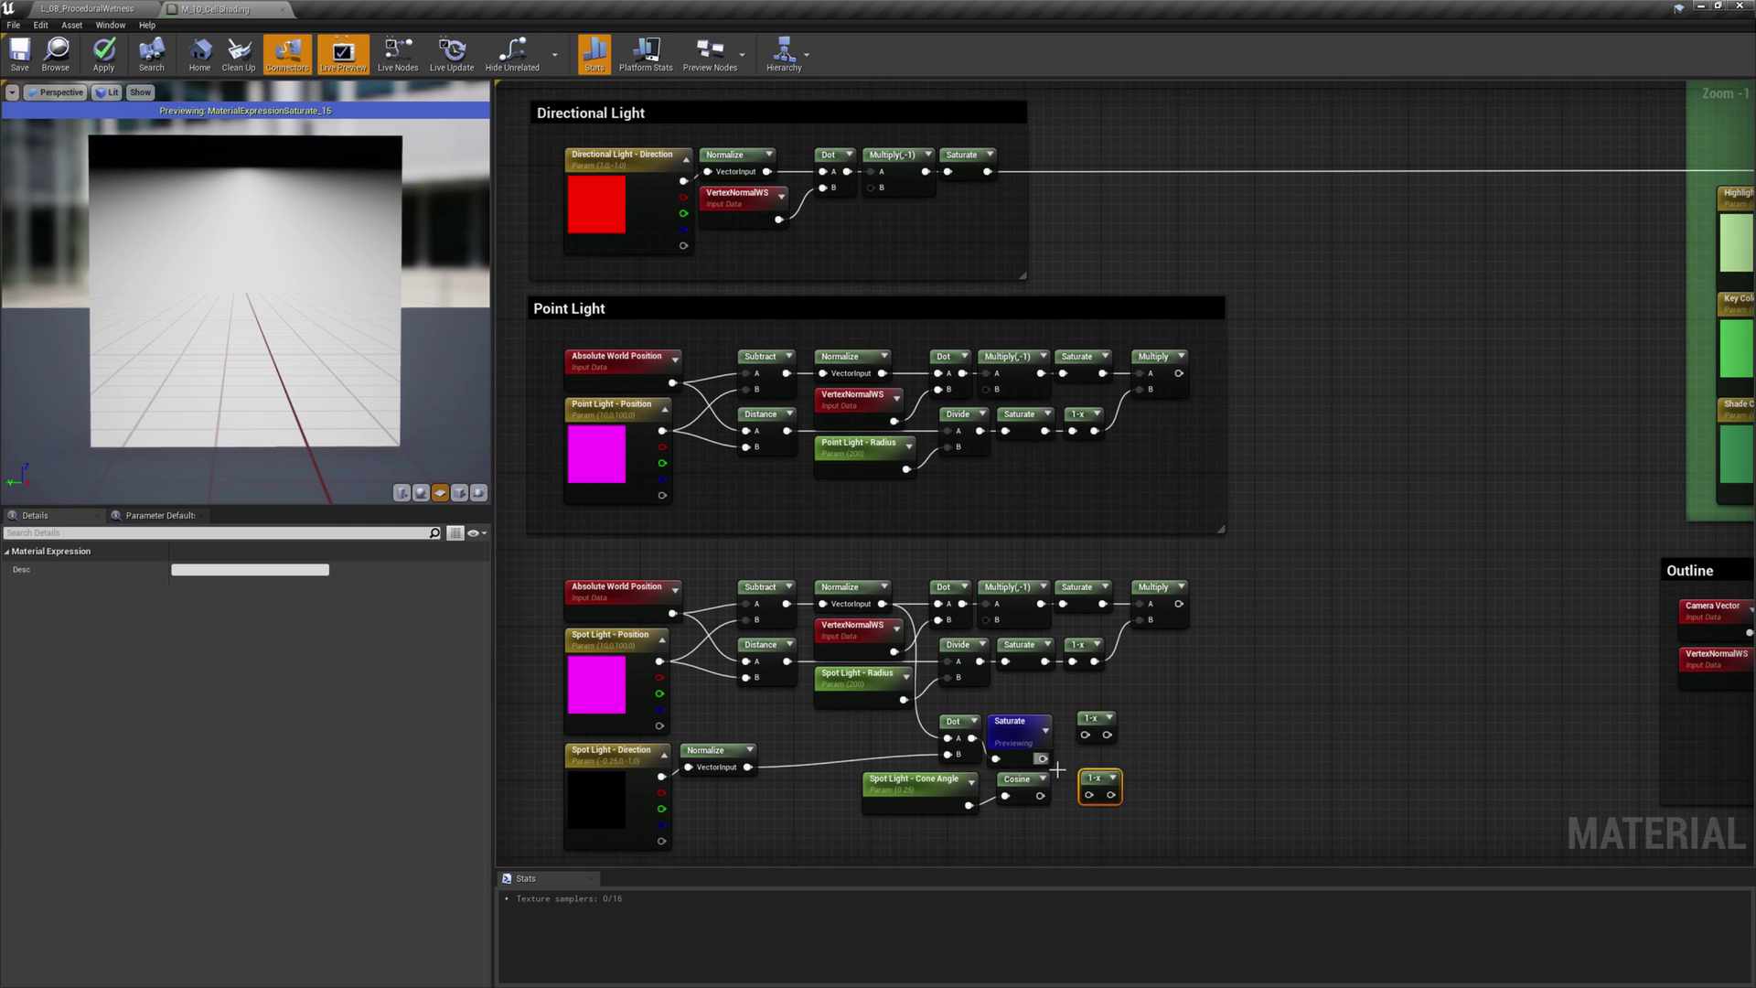
pyautogui.moveTo(1043, 758); pyautogui.dragTo(1093, 727)
pyautogui.moveTo(1040, 795); pyautogui.dragTo(1089, 795)
pyautogui.moveTo(1096, 780)
pyautogui.mouseDown()
pyautogui.moveTo(1160, 745)
pyautogui.moveTo(1104, 796)
pyautogui.mouseUp()
# Step: Divide the upper 1-x by the lower one, append Saturate and 1-x nodes, and preview the last 1-x
pyautogui.click(1147, 752)
pyautogui.press('d')
pyautogui.click(1154, 722)
pyautogui.moveTo(1174, 736); pyautogui.dragTo(1268, 722)
pyautogui.write('sat')
pyautogui.press('Return')
pyautogui.press('o')
pyautogui.click(1267, 717)
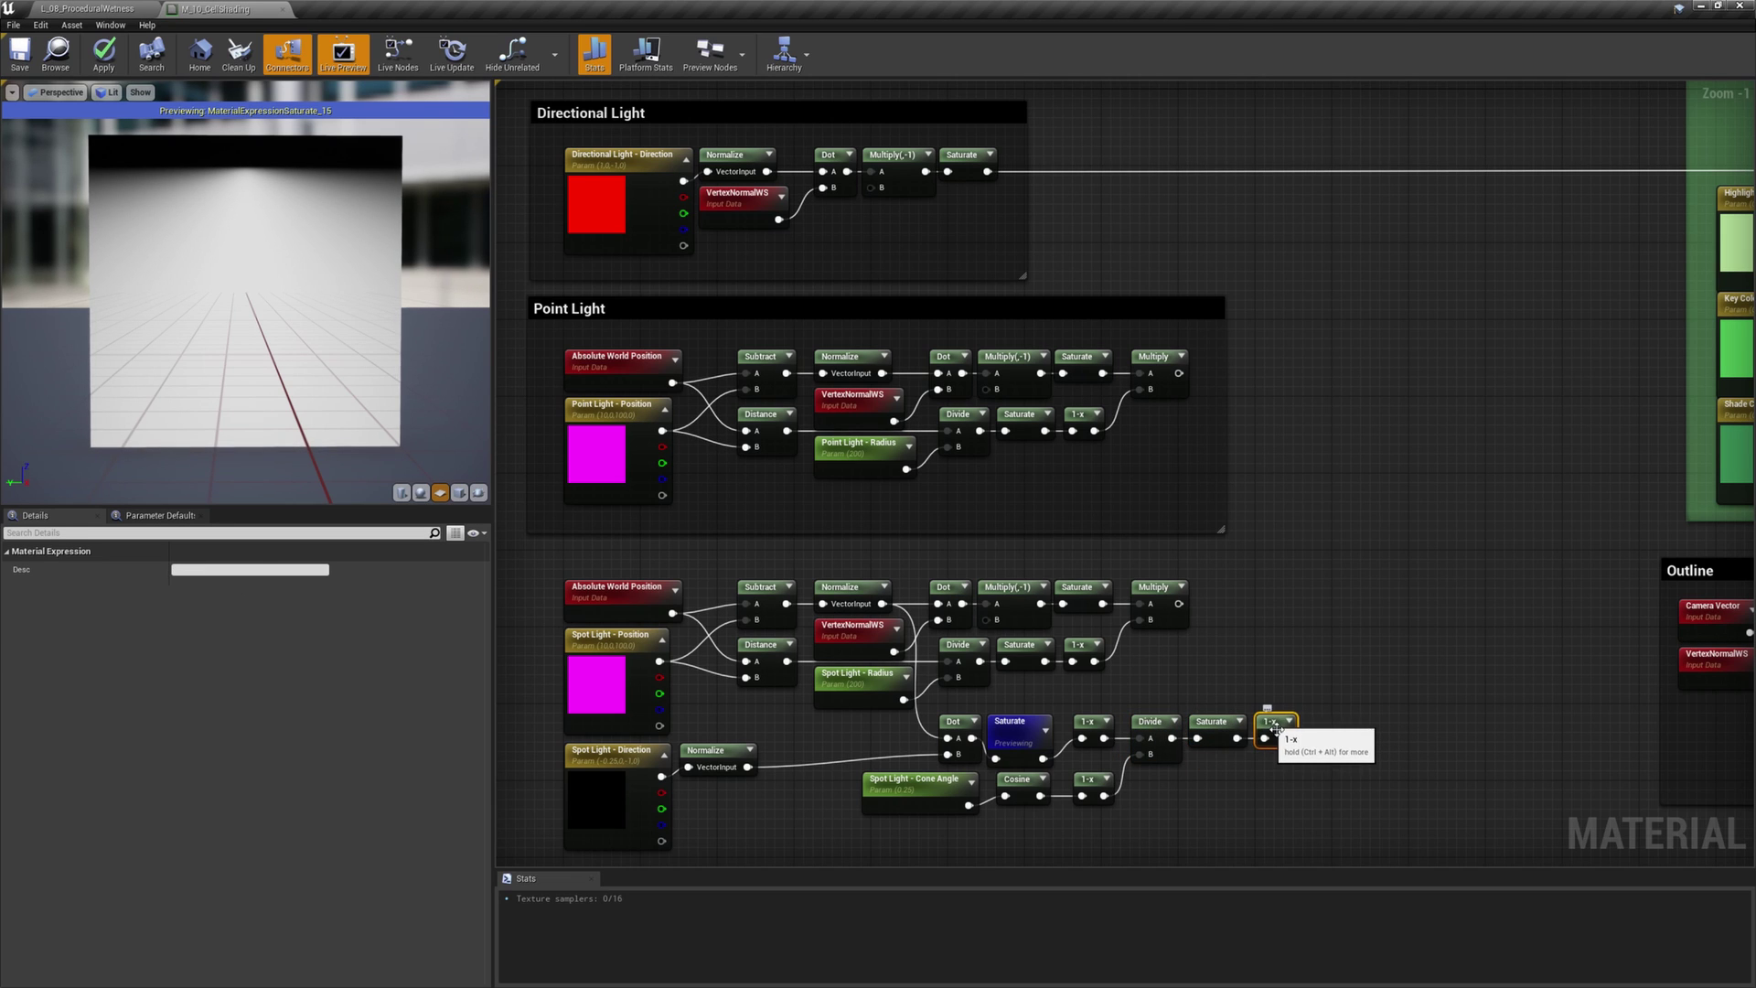
pyautogui.rightClick(1268, 722)
pyautogui.click(1296, 523)
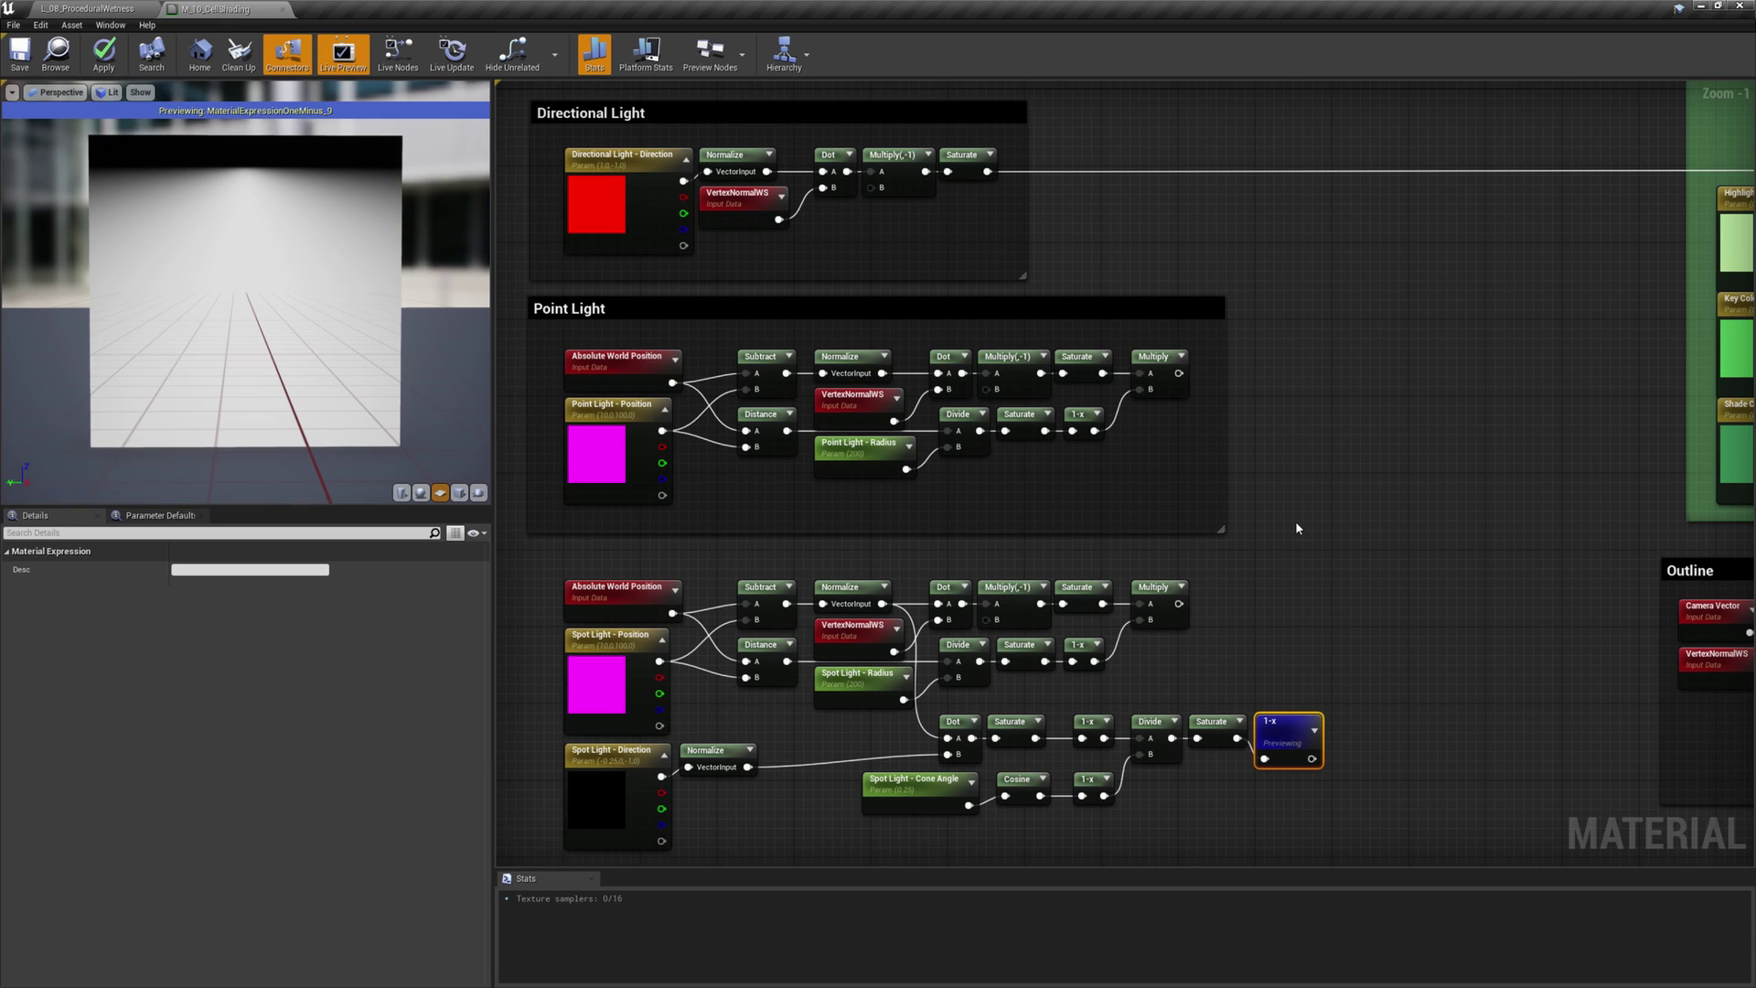
# Step: Try Spot Light - Cone Angle defaults of 0.05, 0.1, 0.15 and 0.2, finishing at 0.25
pyautogui.click(914, 780)
pyautogui.click(203, 615)
pyautogui.write('0.05')
pyautogui.press('Return')
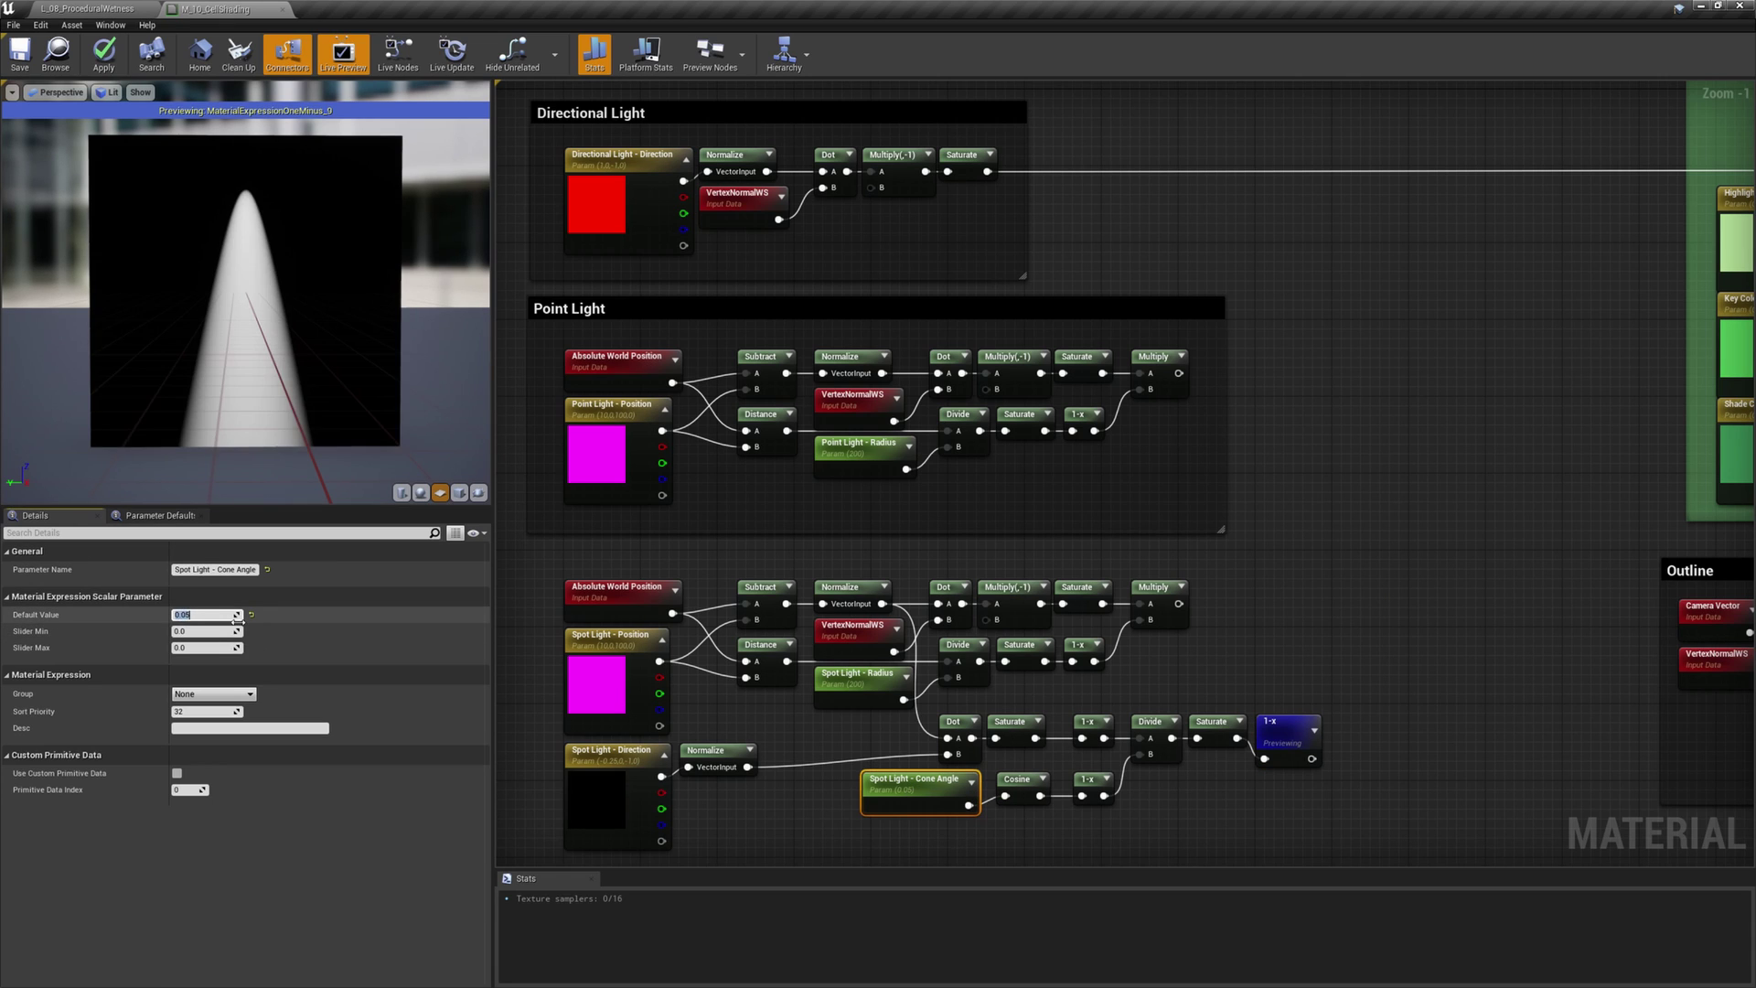
pyautogui.write('0.1')
pyautogui.press('Return')
pyautogui.write('0.15')
pyautogui.press('Return')
pyautogui.write('0.2')
pyautogui.press('Return')
pyautogui.write('0.25')
pyautogui.press('Return')
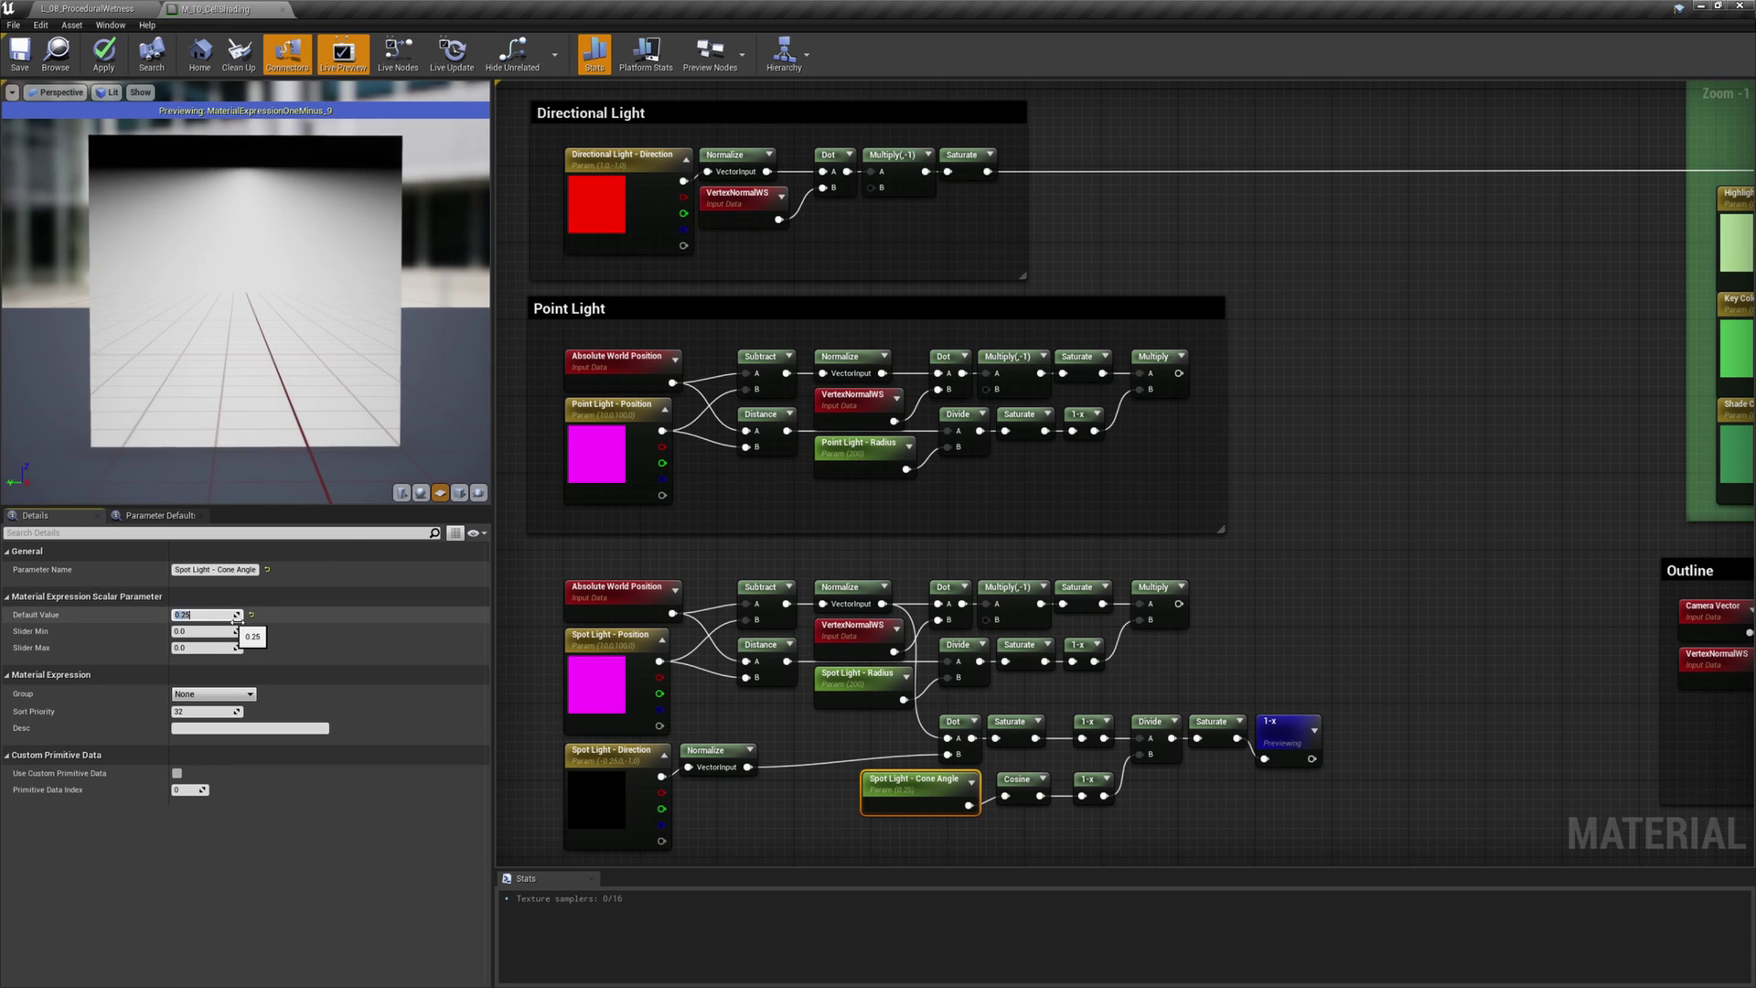
# Step: Preview the Multiply node that ends the copied spot light chain
pyautogui.click(1401, 659)
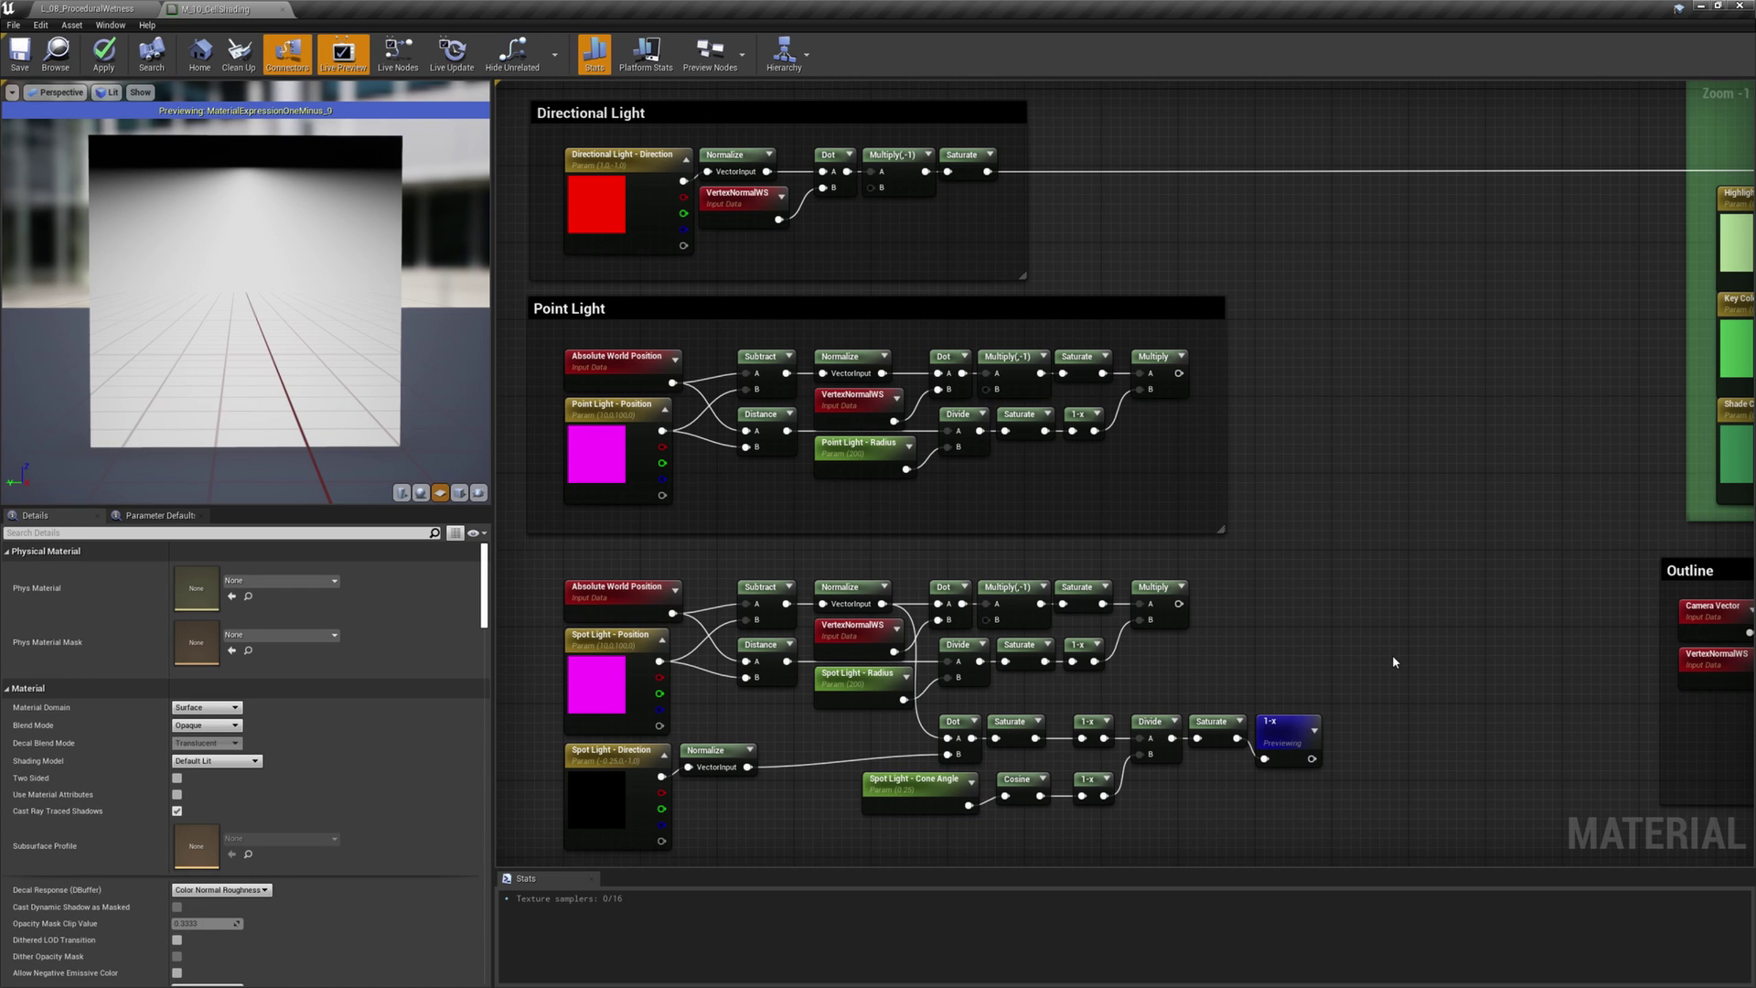
pyautogui.click(1162, 594)
pyautogui.rightClick(1157, 592)
pyautogui.click(1225, 646)
# Step: Add a Multiply node combining the spot light chain's Multiply with the cone mask's final 1-x, and preview it
pyautogui.press('m')
pyautogui.click(1316, 595)
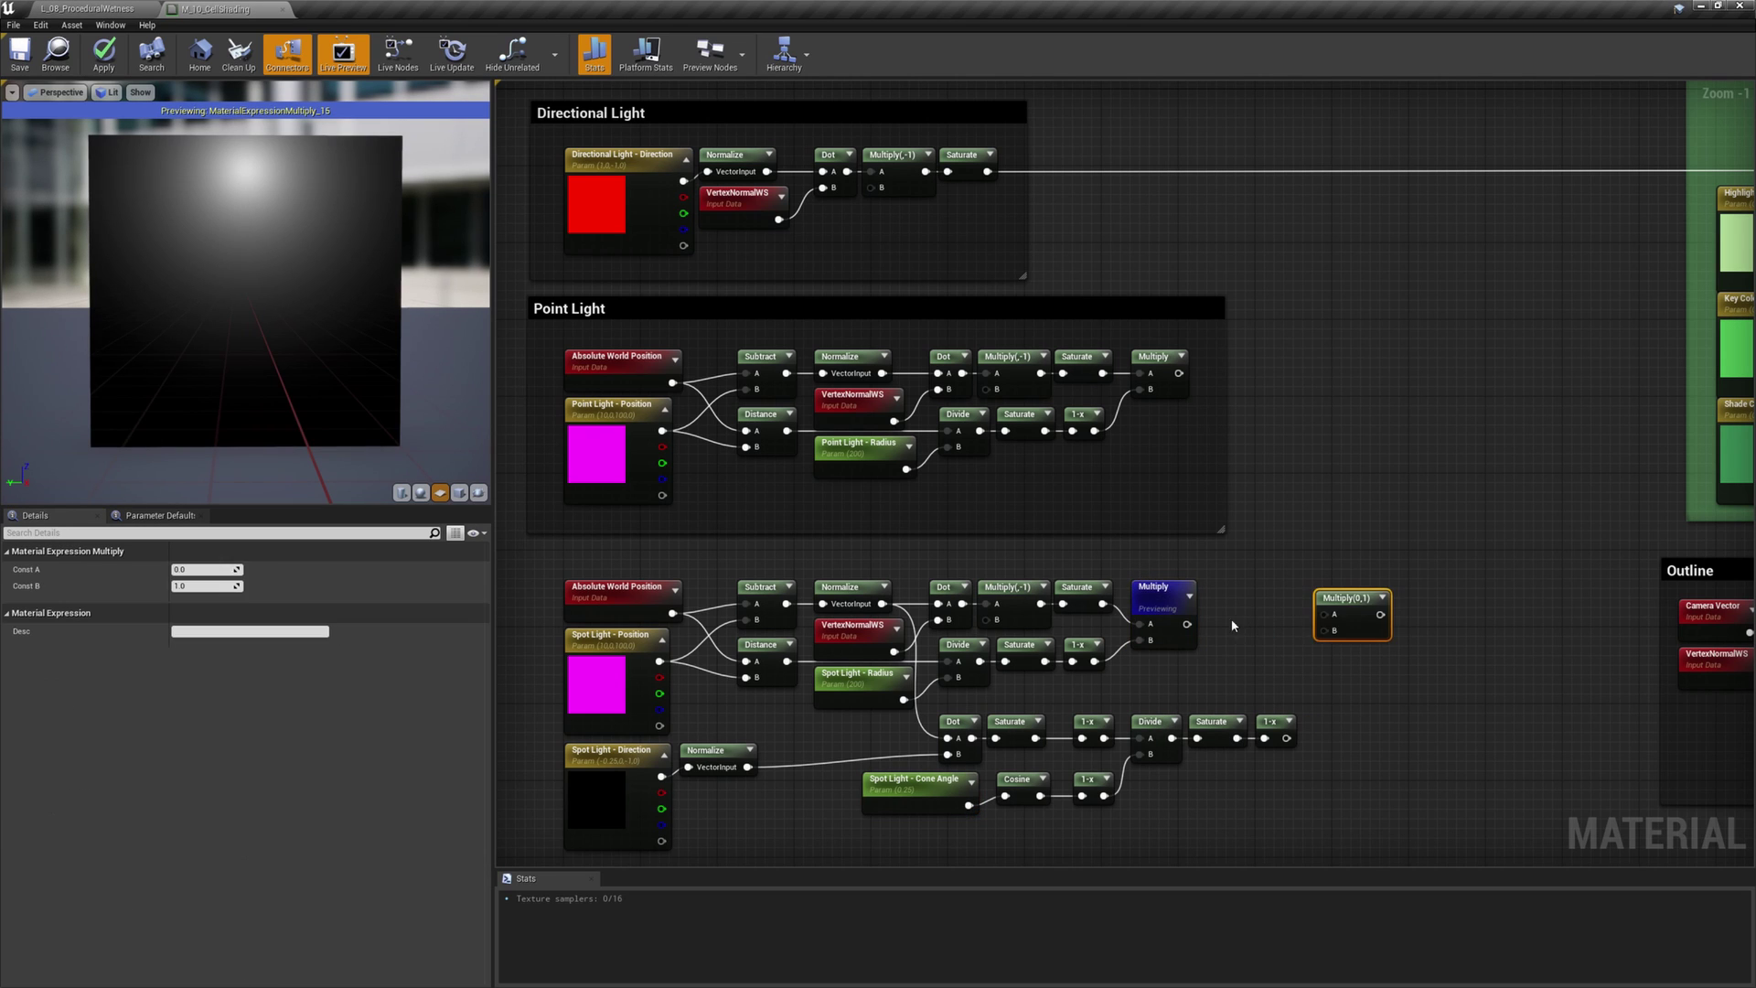
pyautogui.moveTo(1188, 624); pyautogui.dragTo(1288, 741)
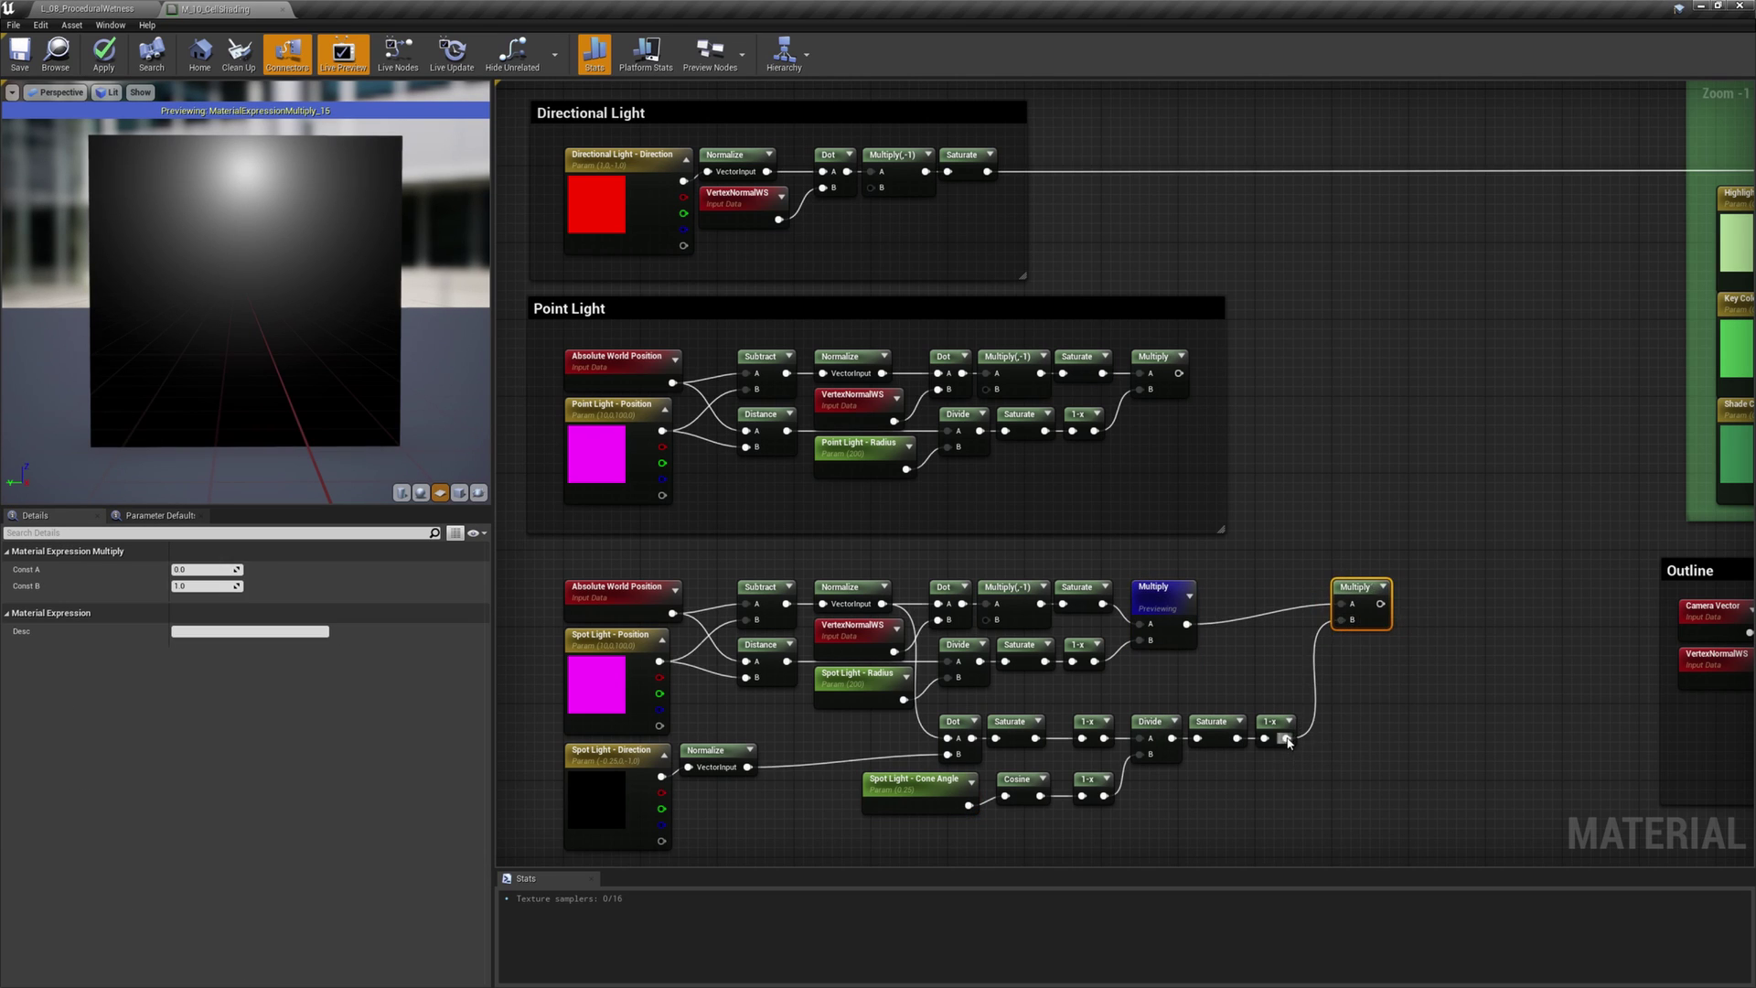
pyautogui.rightClick(1367, 600)
pyautogui.click(1427, 650)
pyautogui.click(1383, 702)
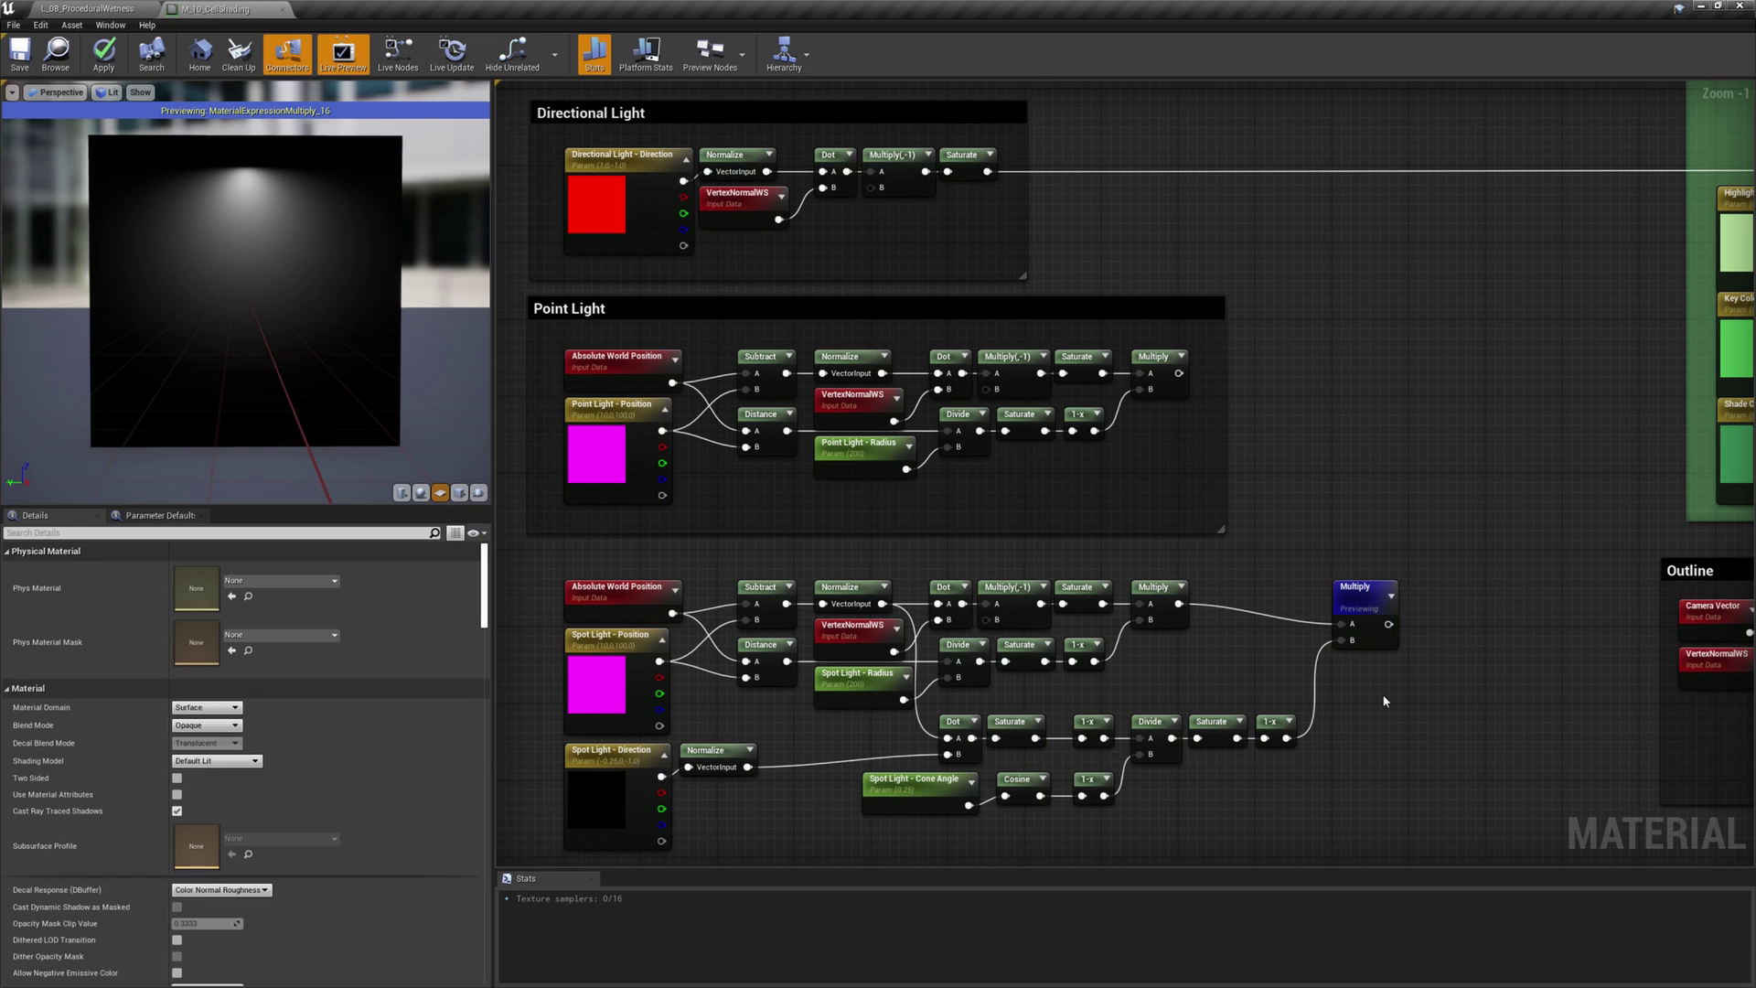
# Step: Set the Spot Light - Cone Angle default value to 0.1
pyautogui.click(931, 794)
pyautogui.click(234, 614)
pyautogui.write('0.25')
pyautogui.press('Return')
pyautogui.write('0.1')
pyautogui.press('Return')
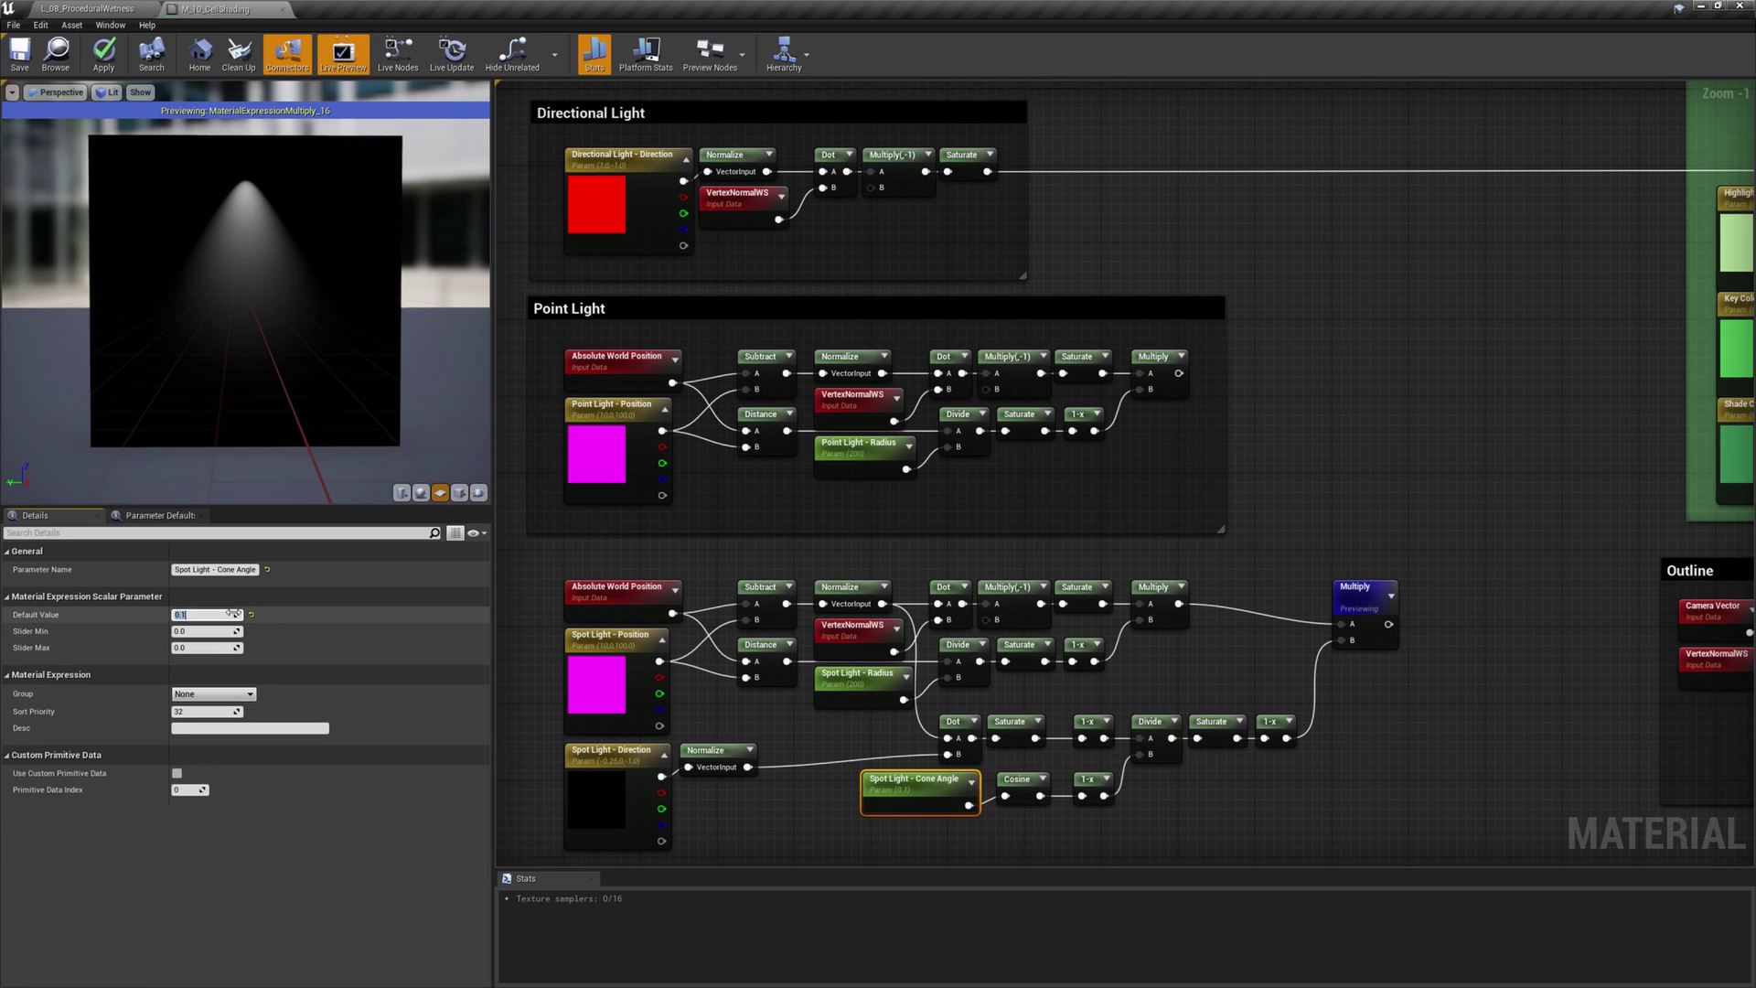
# Step: Try different Spot Light - Radius defaults, including 300, and finish with 200
pyautogui.click(860, 677)
pyautogui.click(206, 615)
pyautogui.write('300')
pyautogui.press('Return')
pyautogui.write('100')
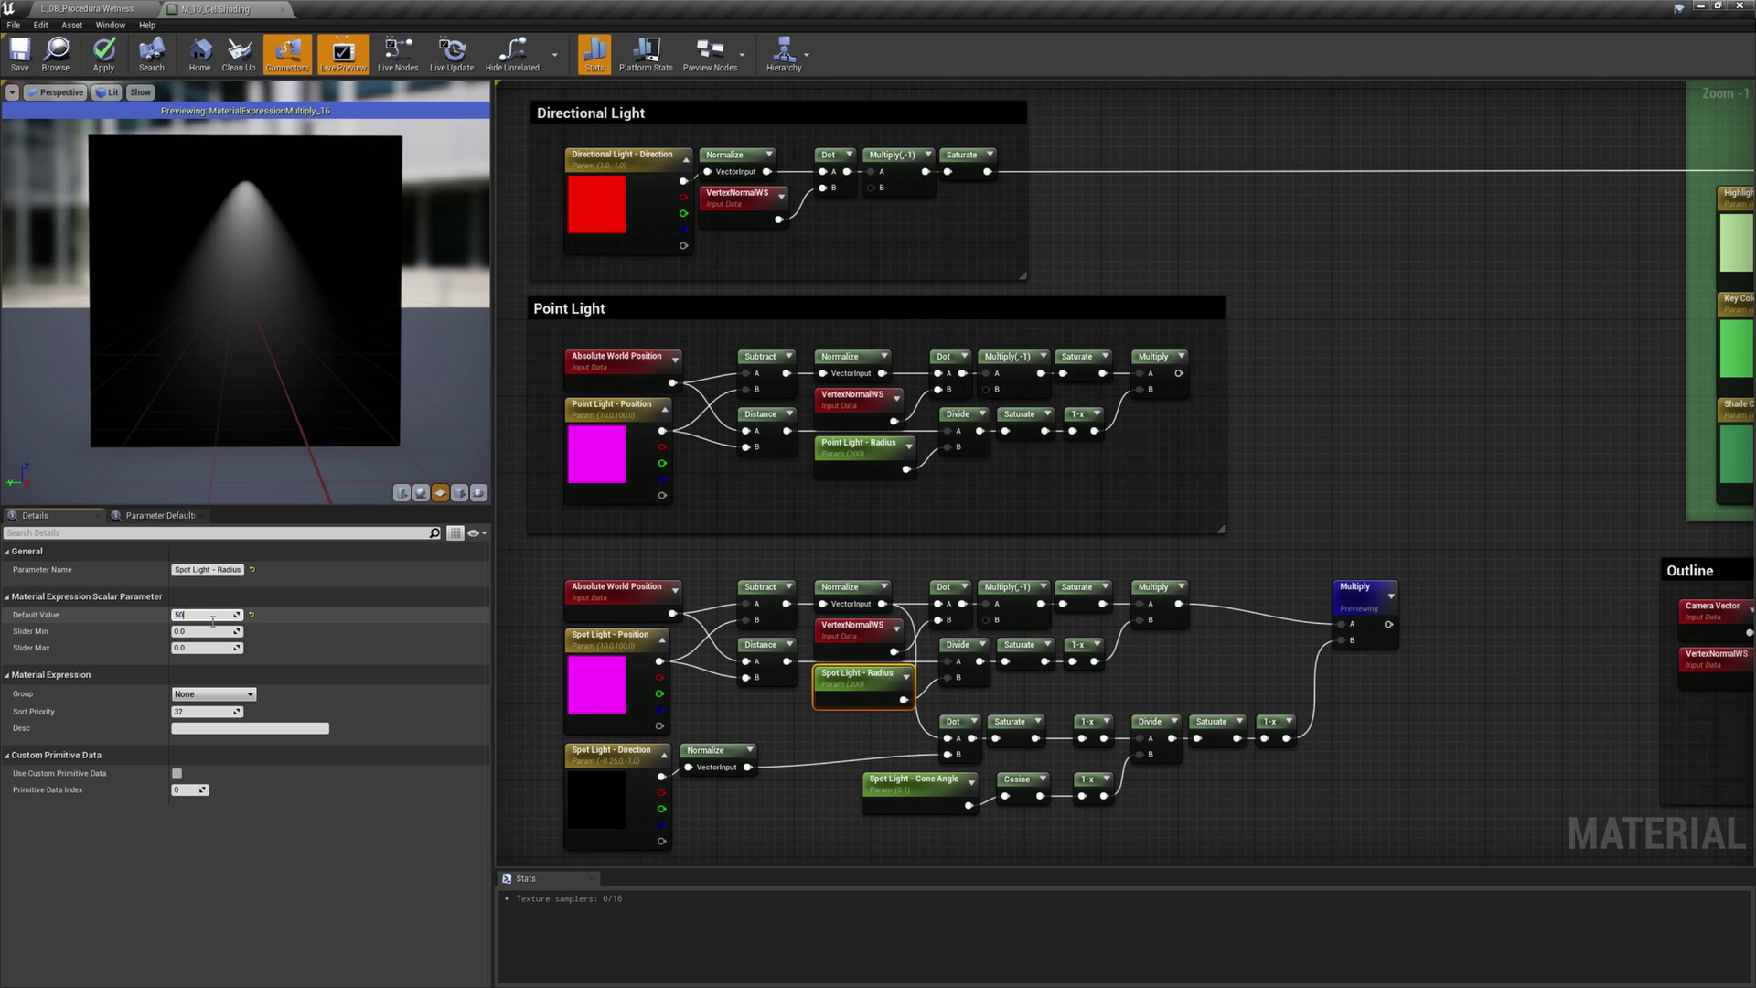
pyautogui.press('Return')
pyautogui.write('200')
pyautogui.press('Return')
# Step: Try 1 and -1 for the G and B defaults of Spot Light - Direction, finishing with G 0 and B -1
pyautogui.click(579, 774)
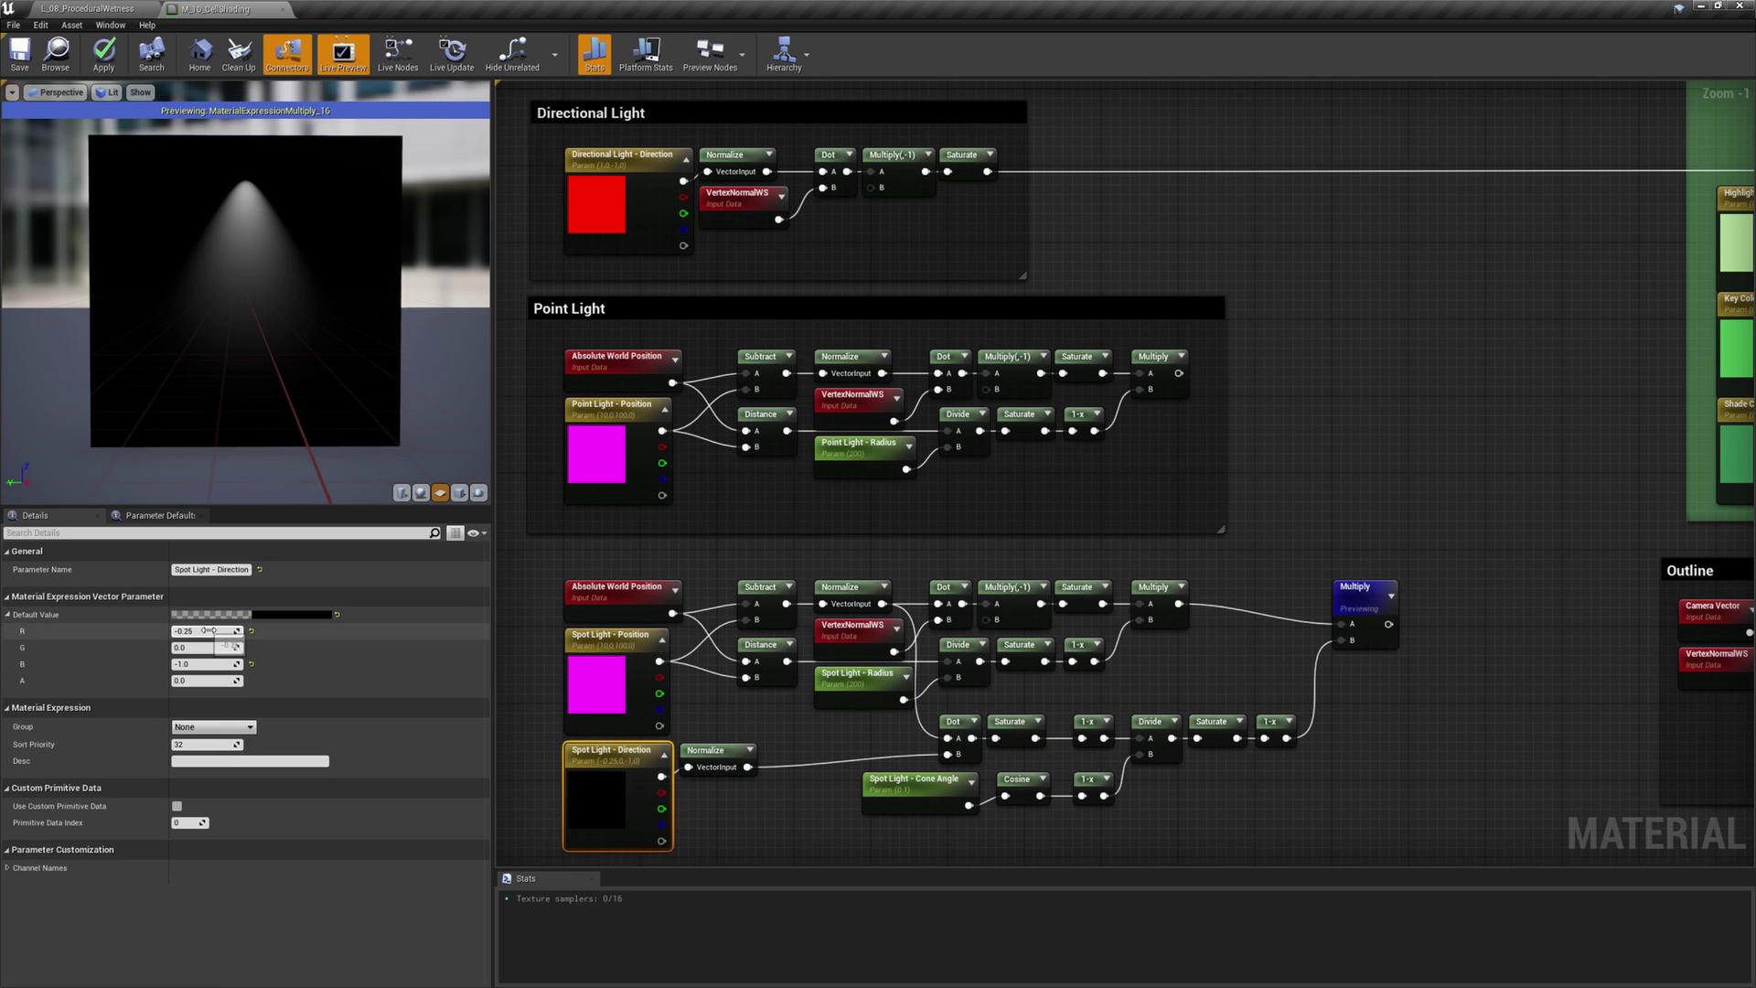
pyautogui.click(205, 648)
pyautogui.write('1')
pyautogui.press('Return')
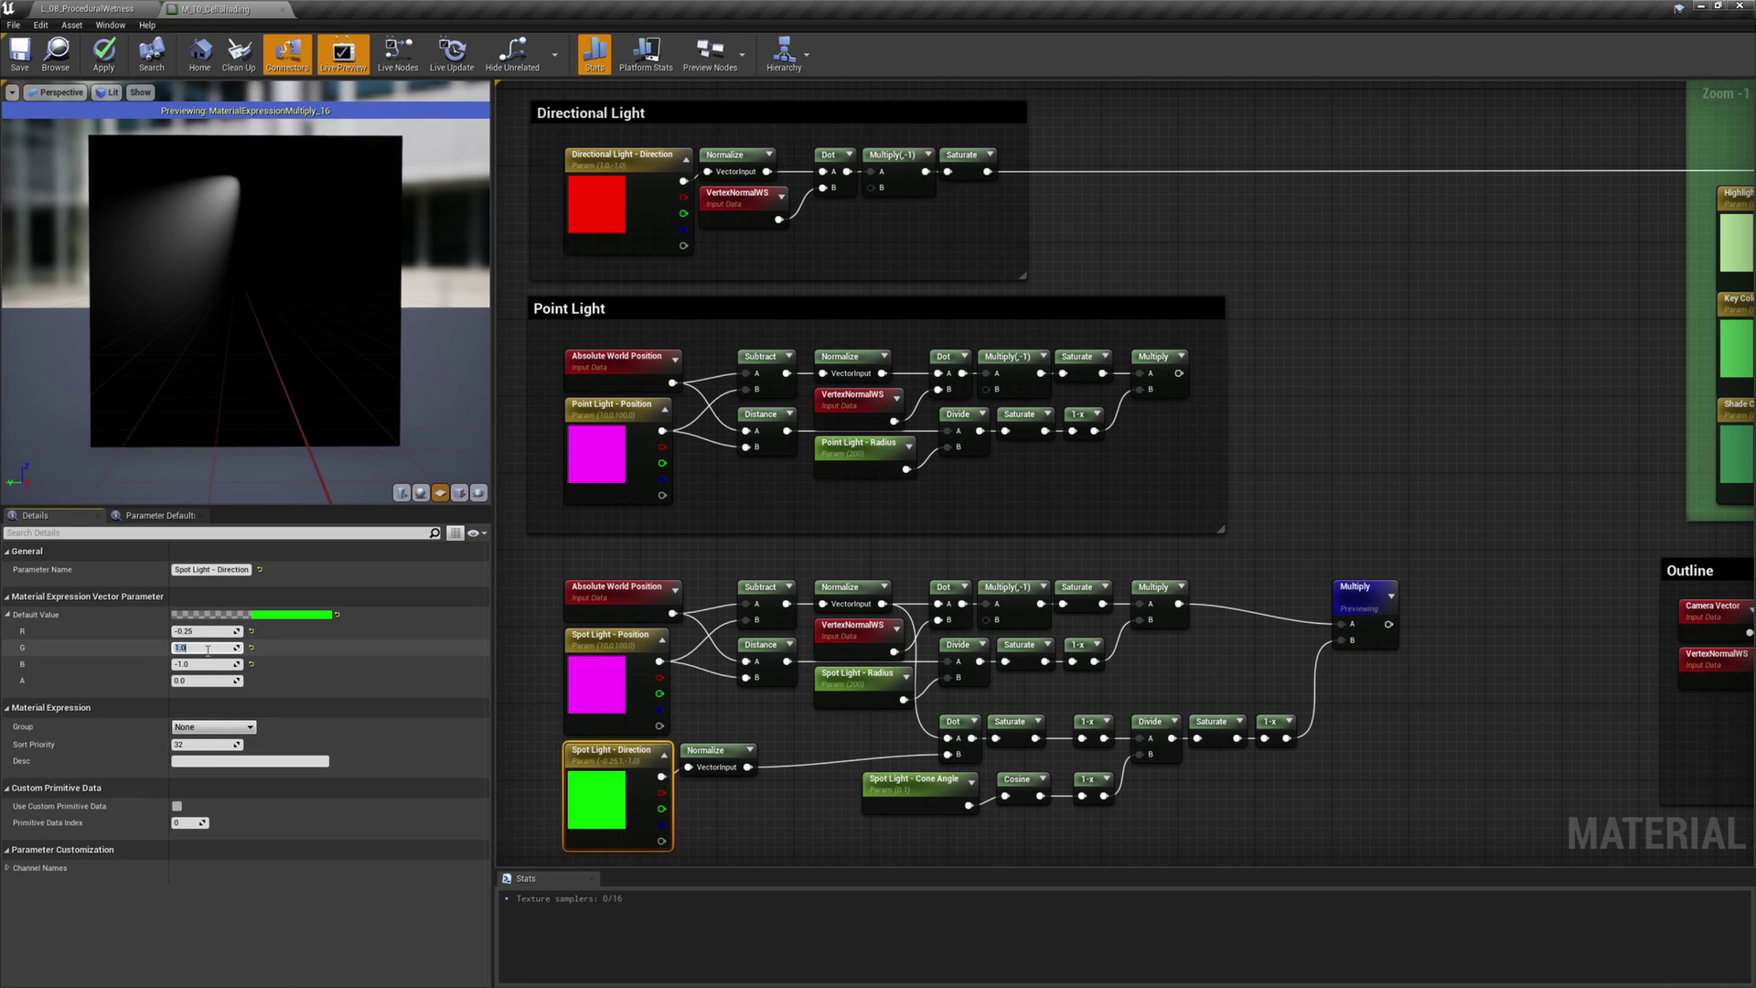
pyautogui.write('-1')
pyautogui.press('Return')
pyautogui.click(212, 667)
pyautogui.write('1')
pyautogui.press('Return')
pyautogui.write('-1')
pyautogui.press('Return')
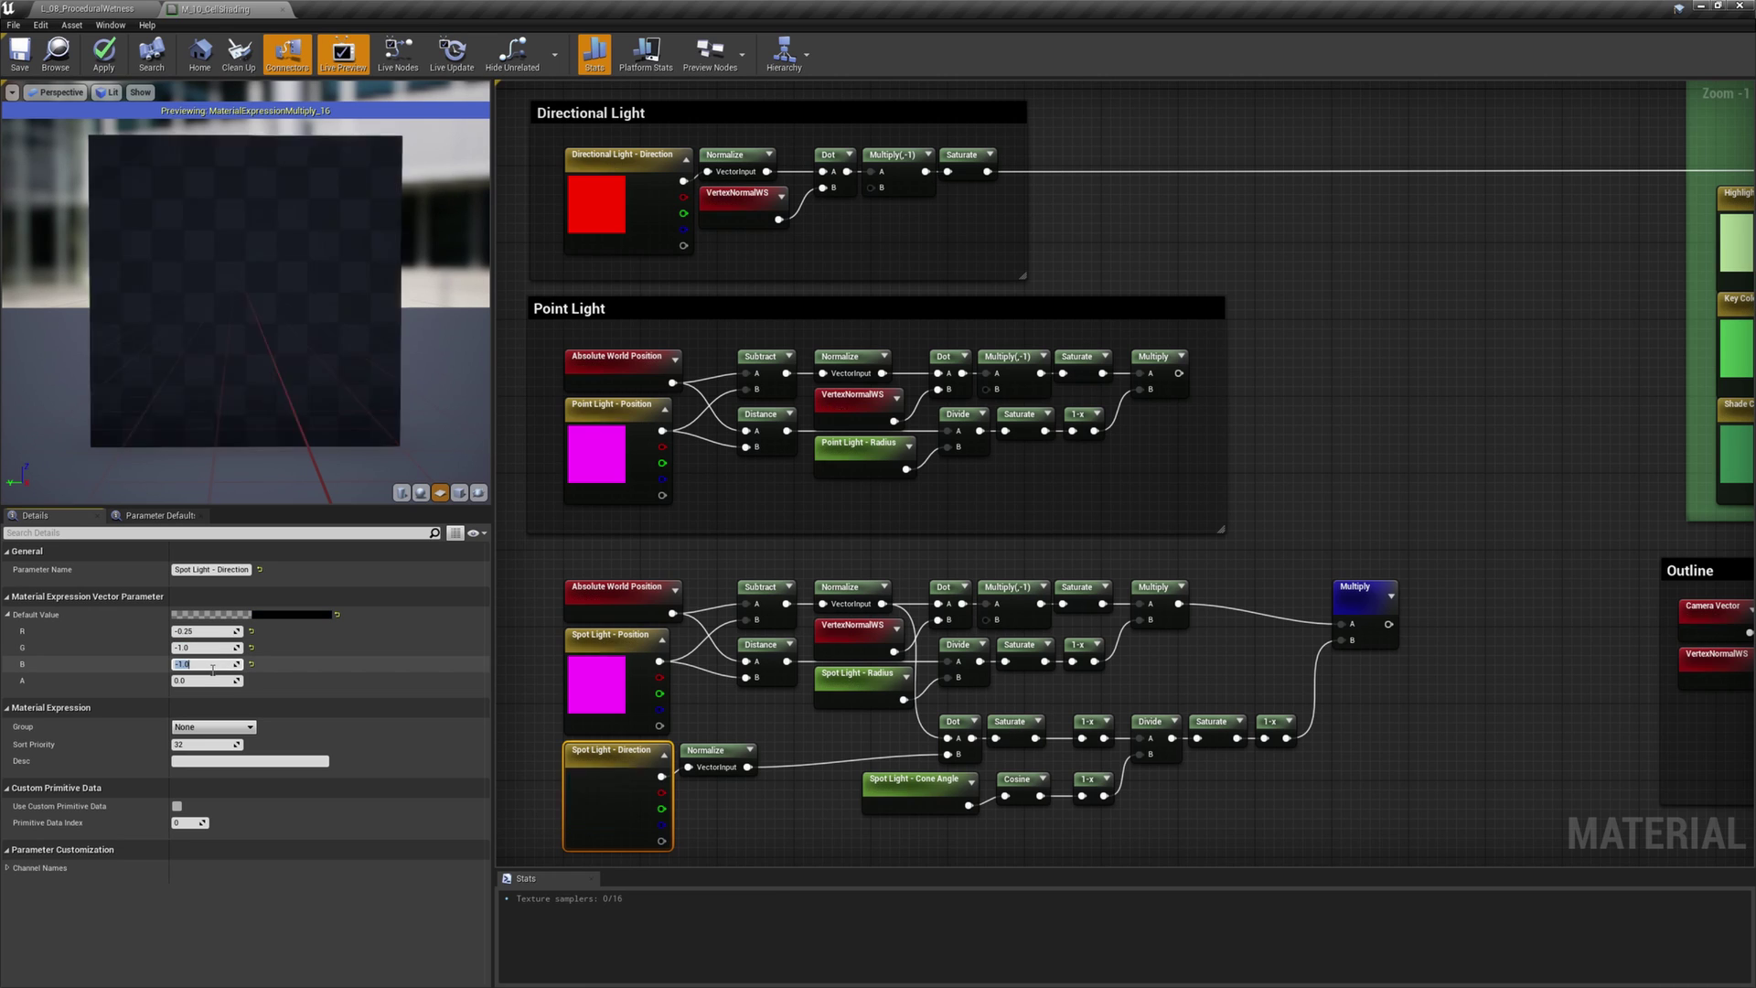
pyautogui.click(201, 647)
pyautogui.write('0')
pyautogui.press('Return')
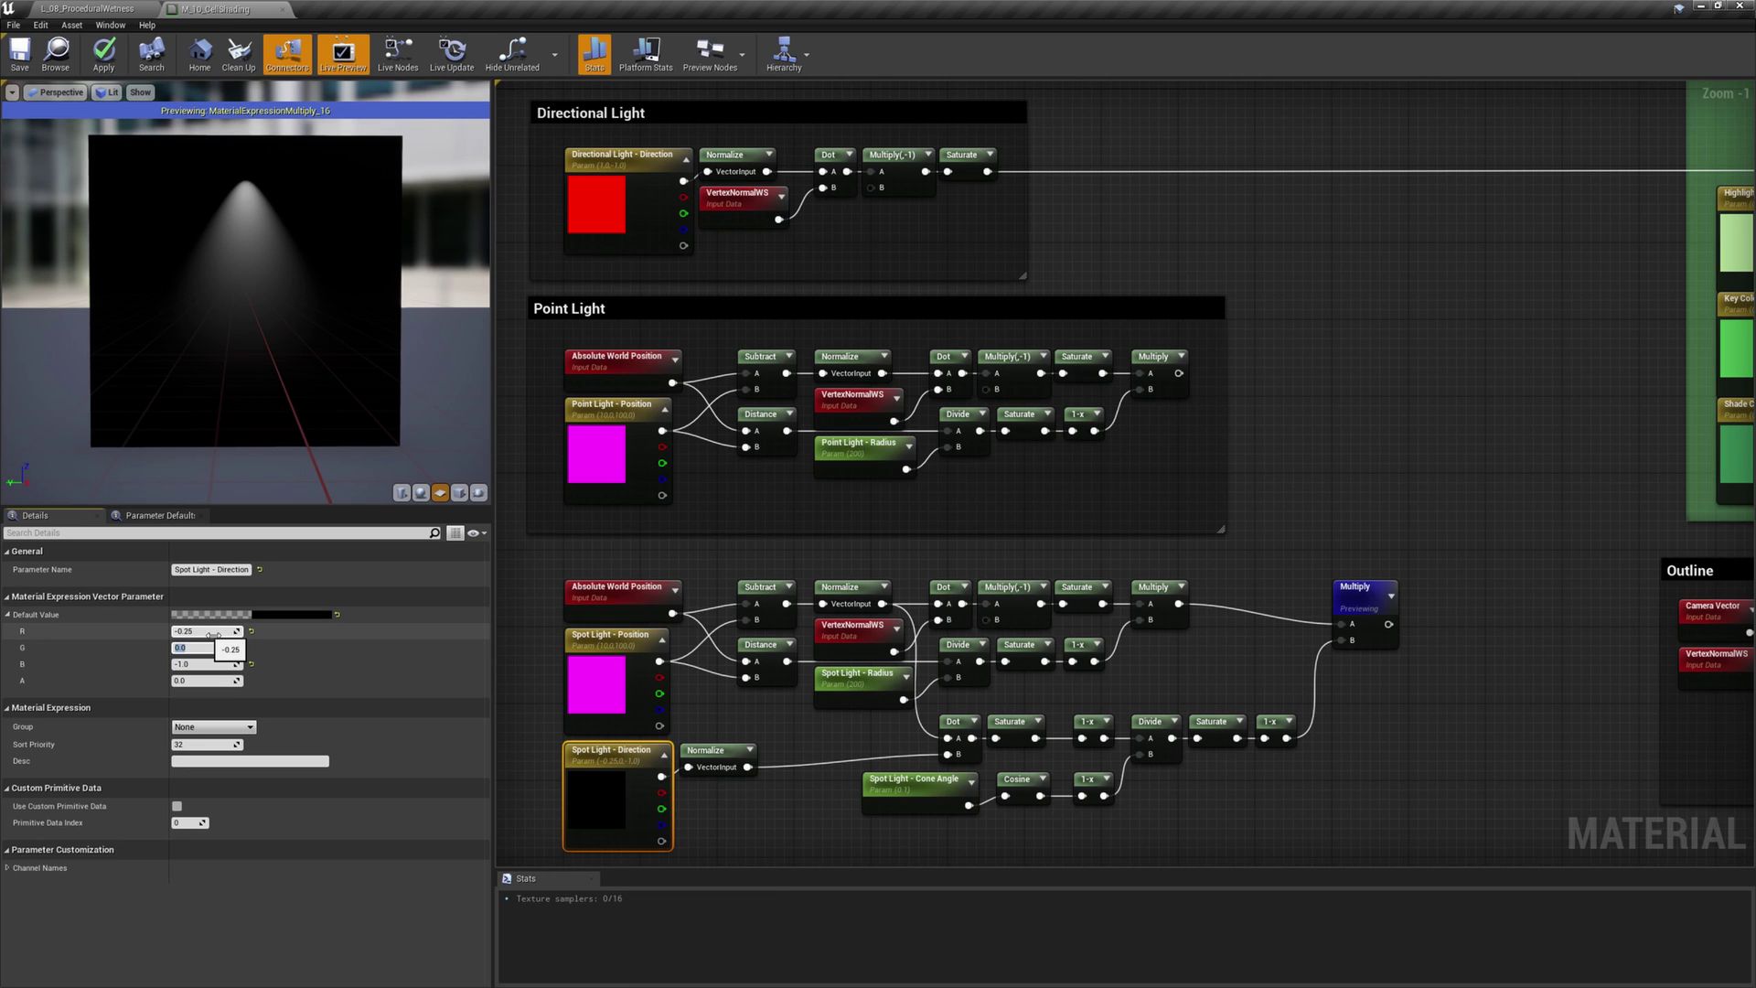
# Step: Try an R default of -1 on Spot Light - Direction, then set it to 0
pyautogui.click(206, 631)
pyautogui.write('-1')
pyautogui.press('Return')
pyautogui.write('0')
pyautogui.press('Return')
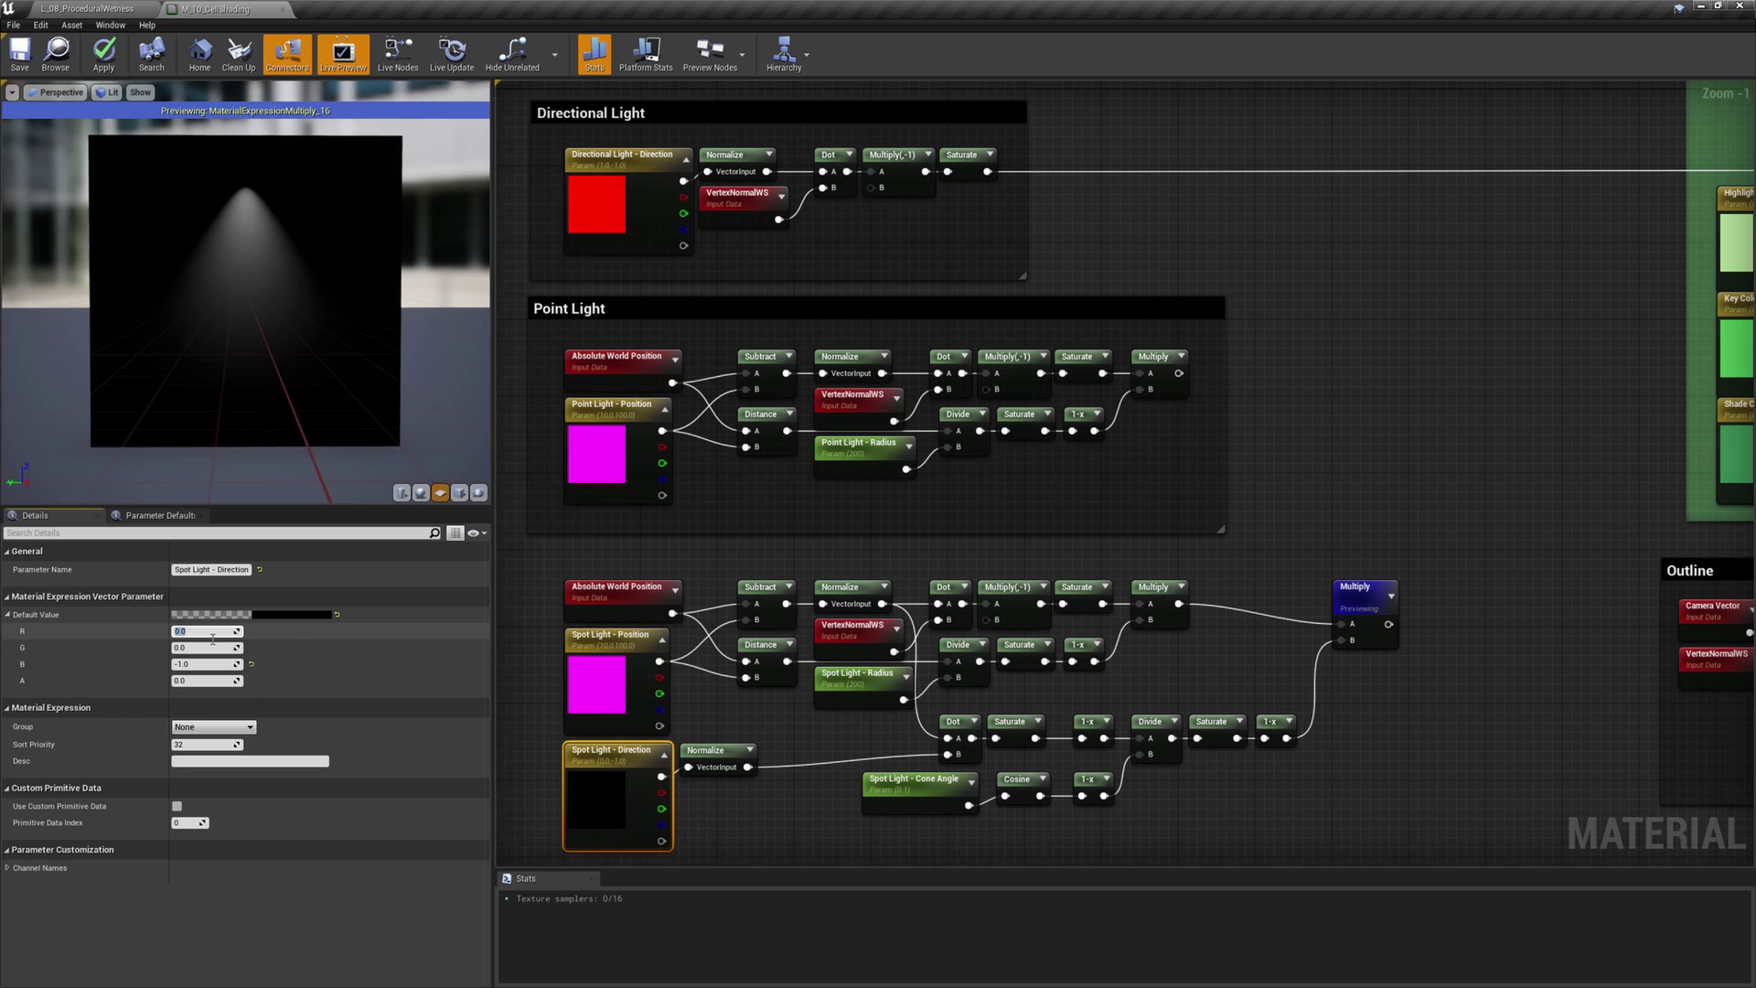
pyautogui.click(1349, 727)
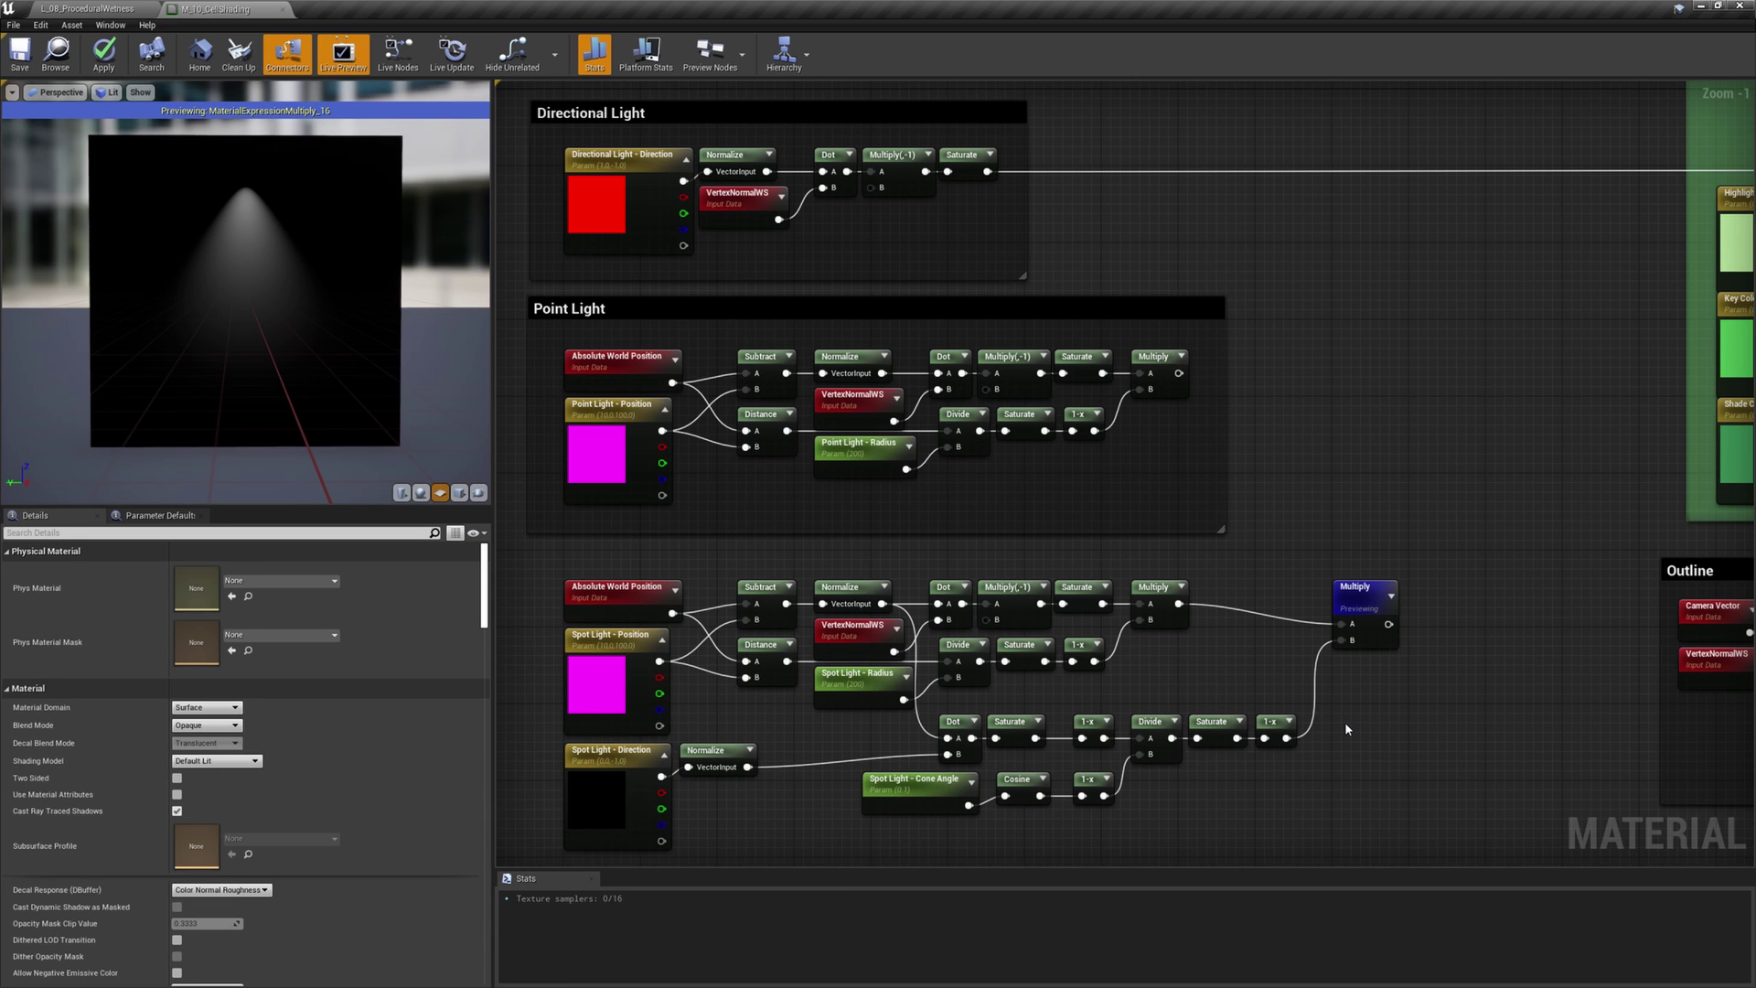